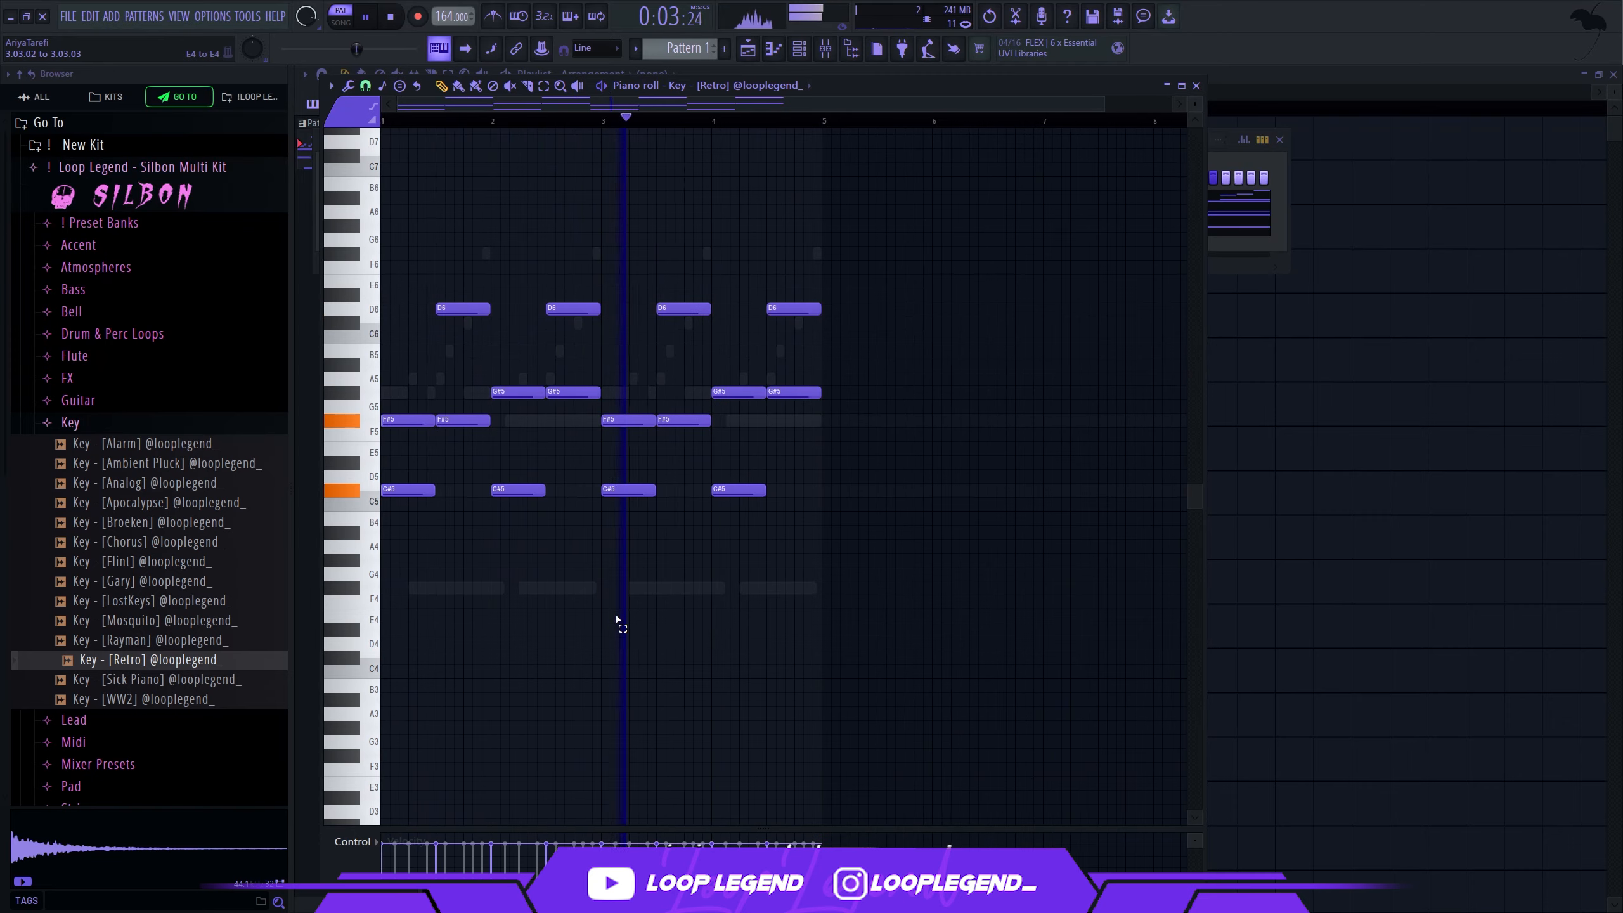
Step: Pan the Key - [Retro] notes starting halfway through bars 1 to 4 alternately right and left
{"action": "left_click", "coordinate": [358, 843]}
{"action": "left_click", "coordinate": [391, 825]}
{"action": "key", "text": "space"}
{"action": "left_click_drag", "start_coordinate": [441, 838], "coordinate": [476, 566]}
{"action": "key", "text": "space"}
{"action": "left_click", "coordinate": [547, 788]}
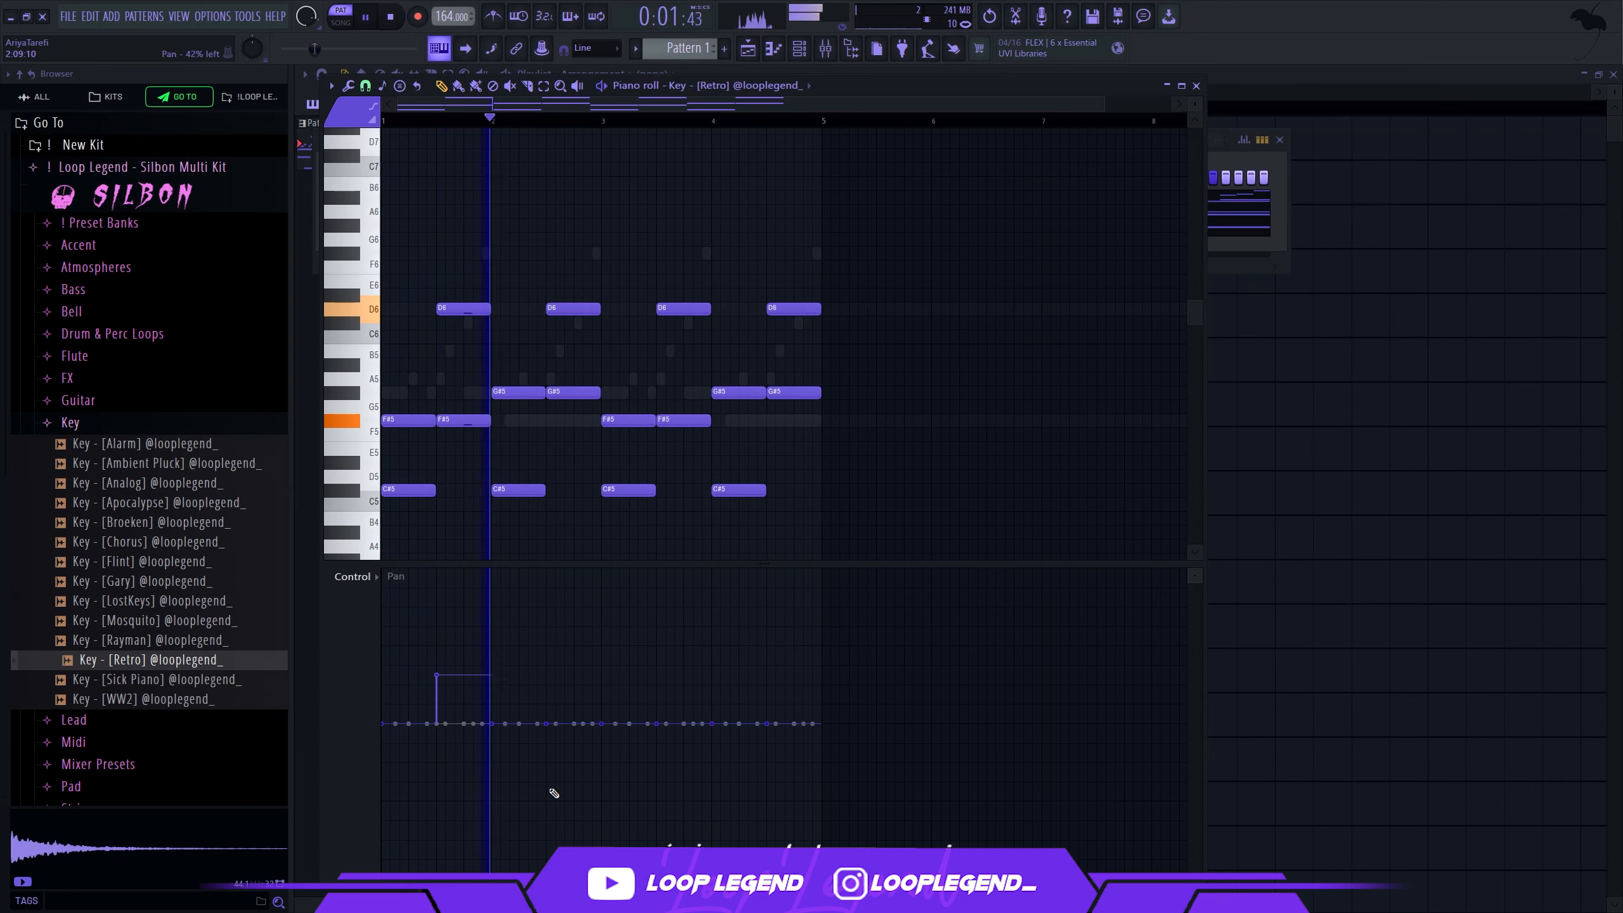
{"action": "left_click", "coordinate": [656, 652]}
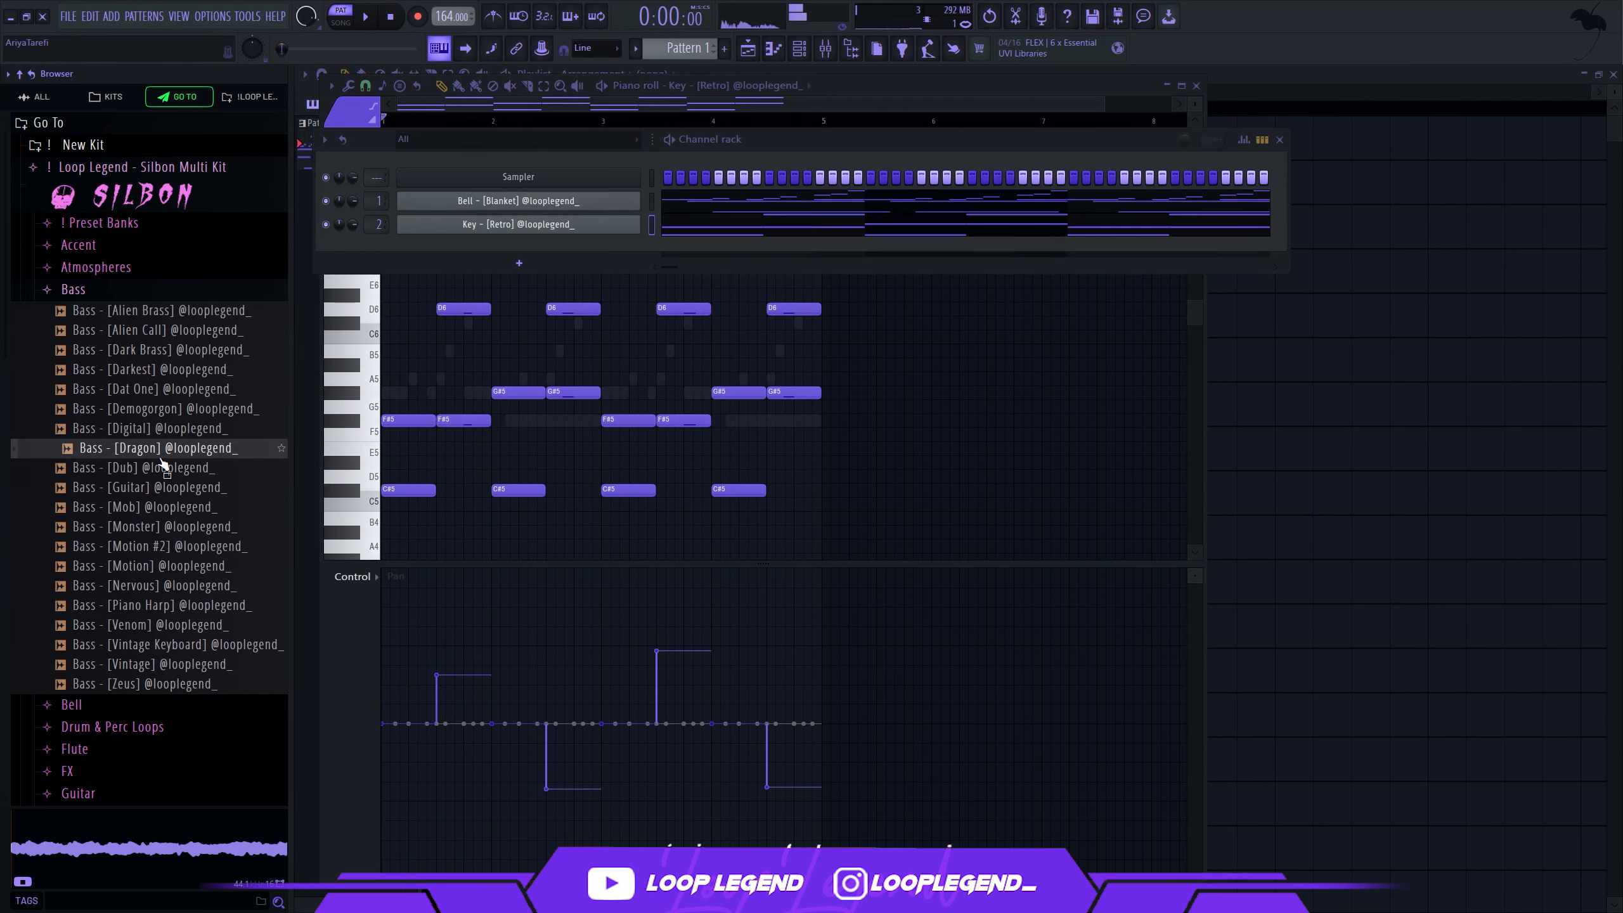
Step: Audition the kit's bass samples and load Bass - [Nervous] into a new sampler channel
{"action": "left_click", "coordinate": [159, 546]}
{"action": "left_click", "coordinate": [160, 565]}
{"action": "left_click", "coordinate": [160, 585]}
{"action": "left_click", "coordinate": [161, 589]}
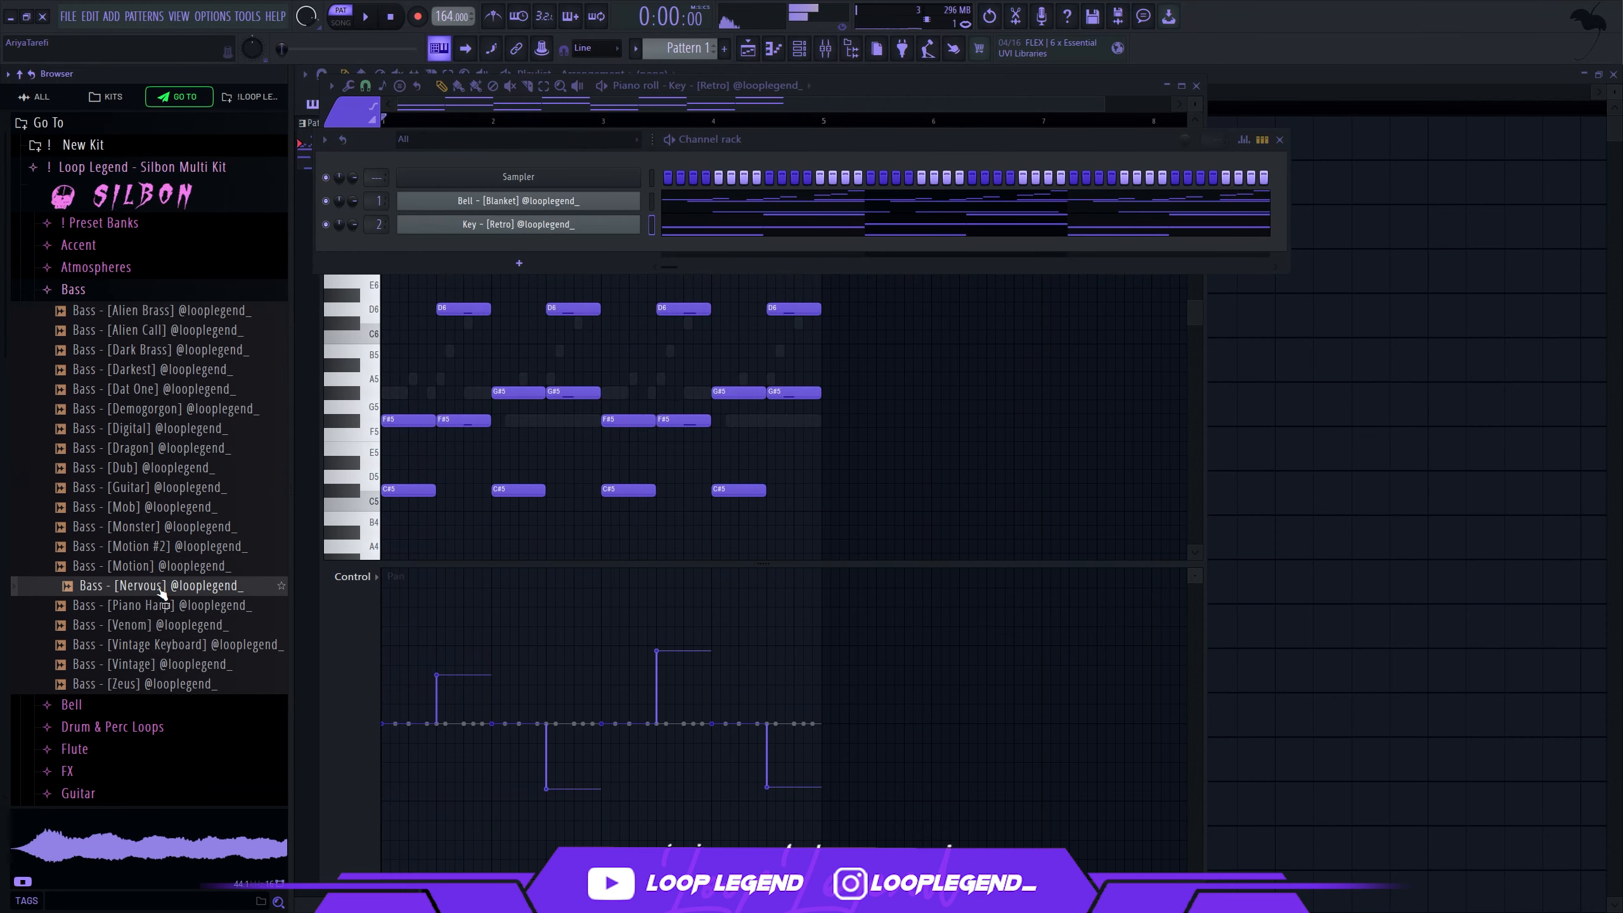
{"action": "right_click", "coordinate": [161, 591]}
{"action": "left_click", "coordinate": [204, 599]}
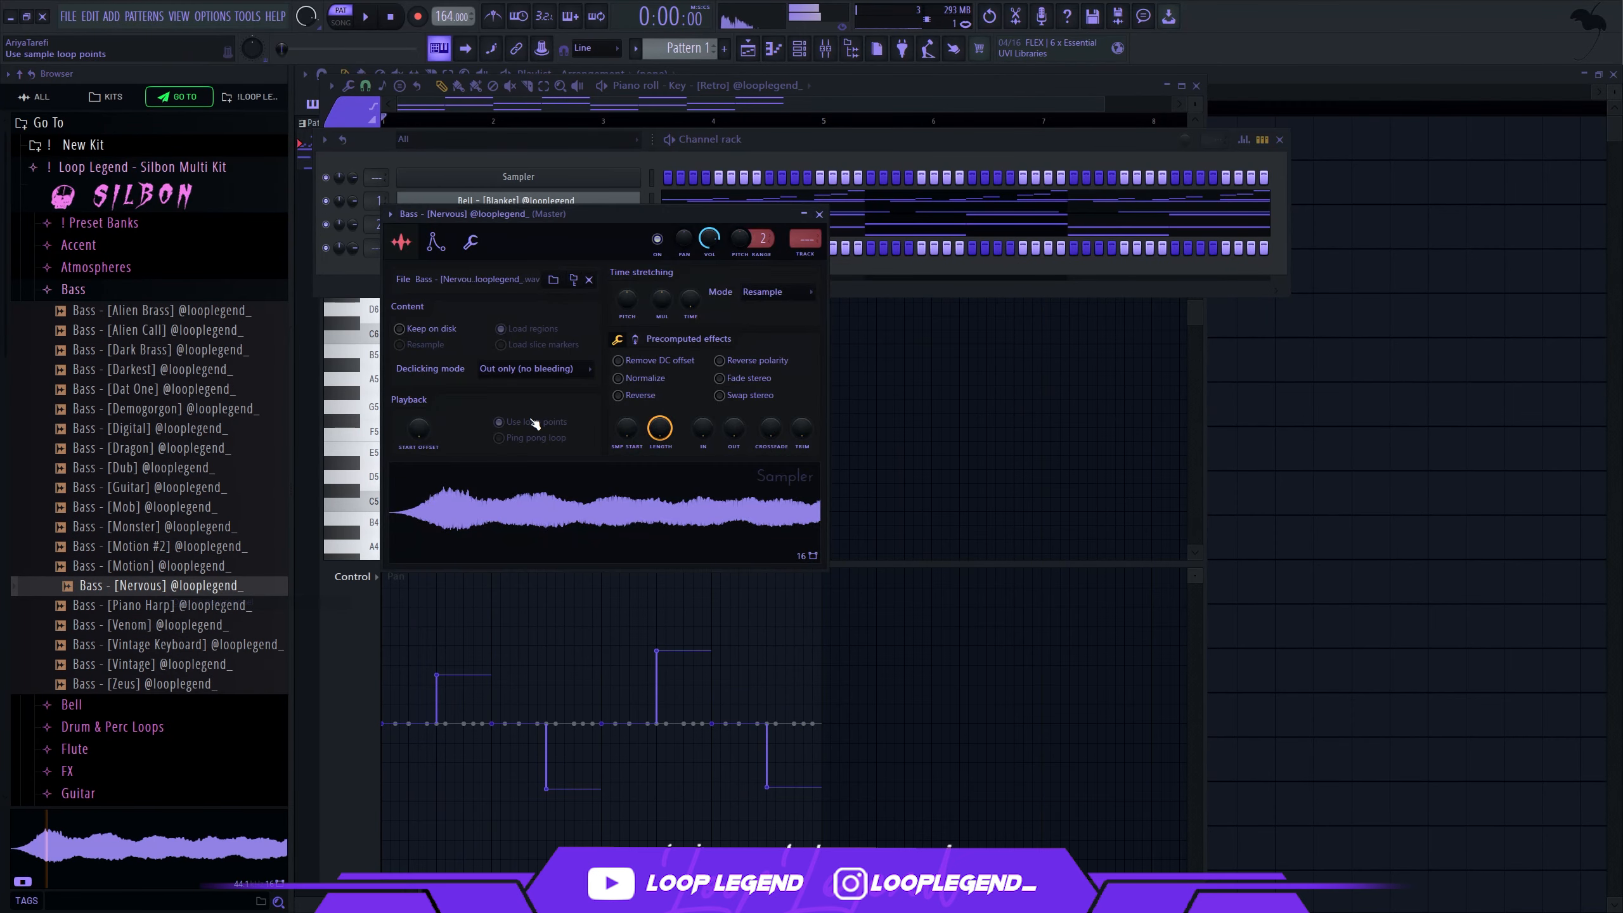
Step: Reverse and shorten the Bass - [Nervous] sample, and open its envelope settings
{"action": "left_click", "coordinate": [640, 395]}
{"action": "left_click_drag", "start_coordinate": [659, 428], "coordinate": [659, 460]}
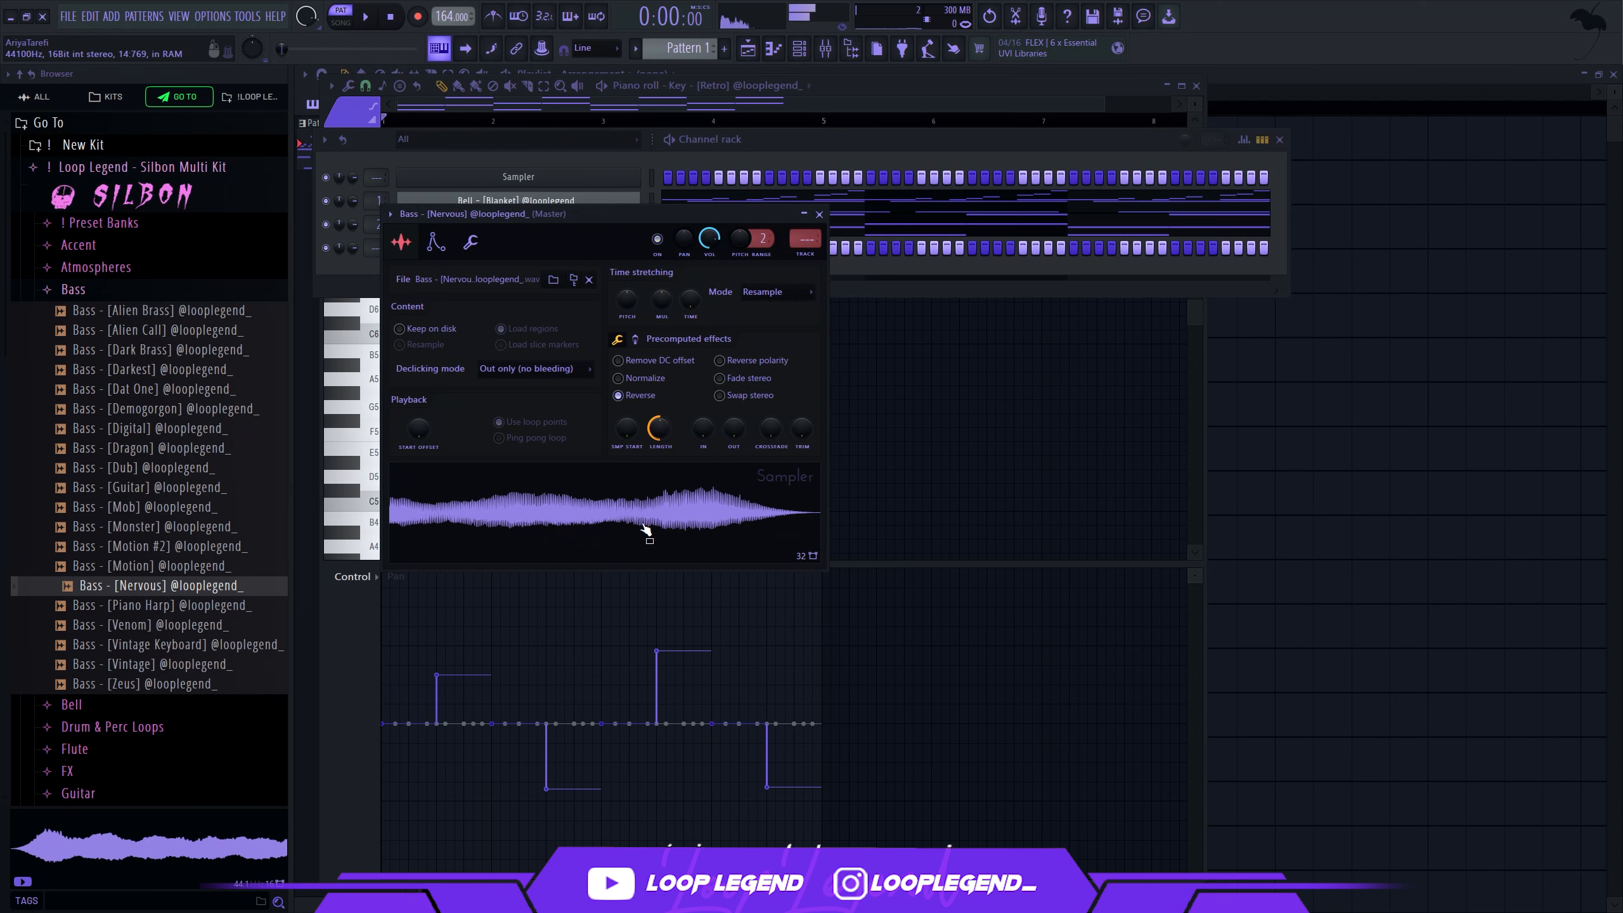
{"action": "left_click", "coordinate": [538, 368]}
{"action": "left_click", "coordinate": [437, 242]}
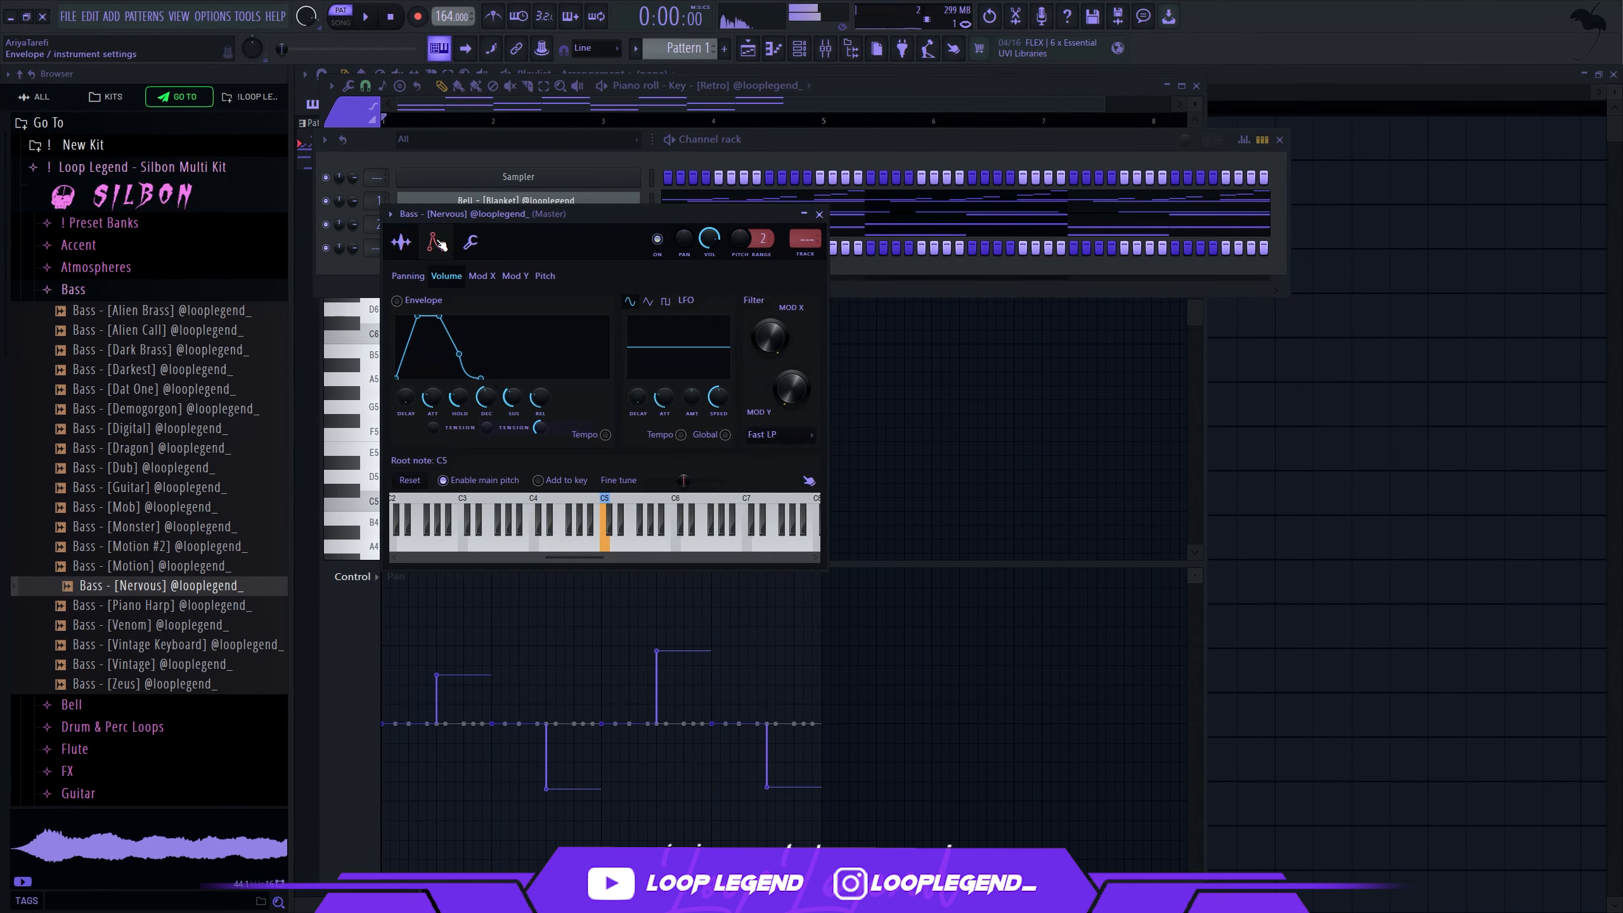
Step: Fill four bars of the Bass - [Nervous] piano roll with two two-bar F#4 notes at maximum velocity
{"action": "key", "text": "F7"}
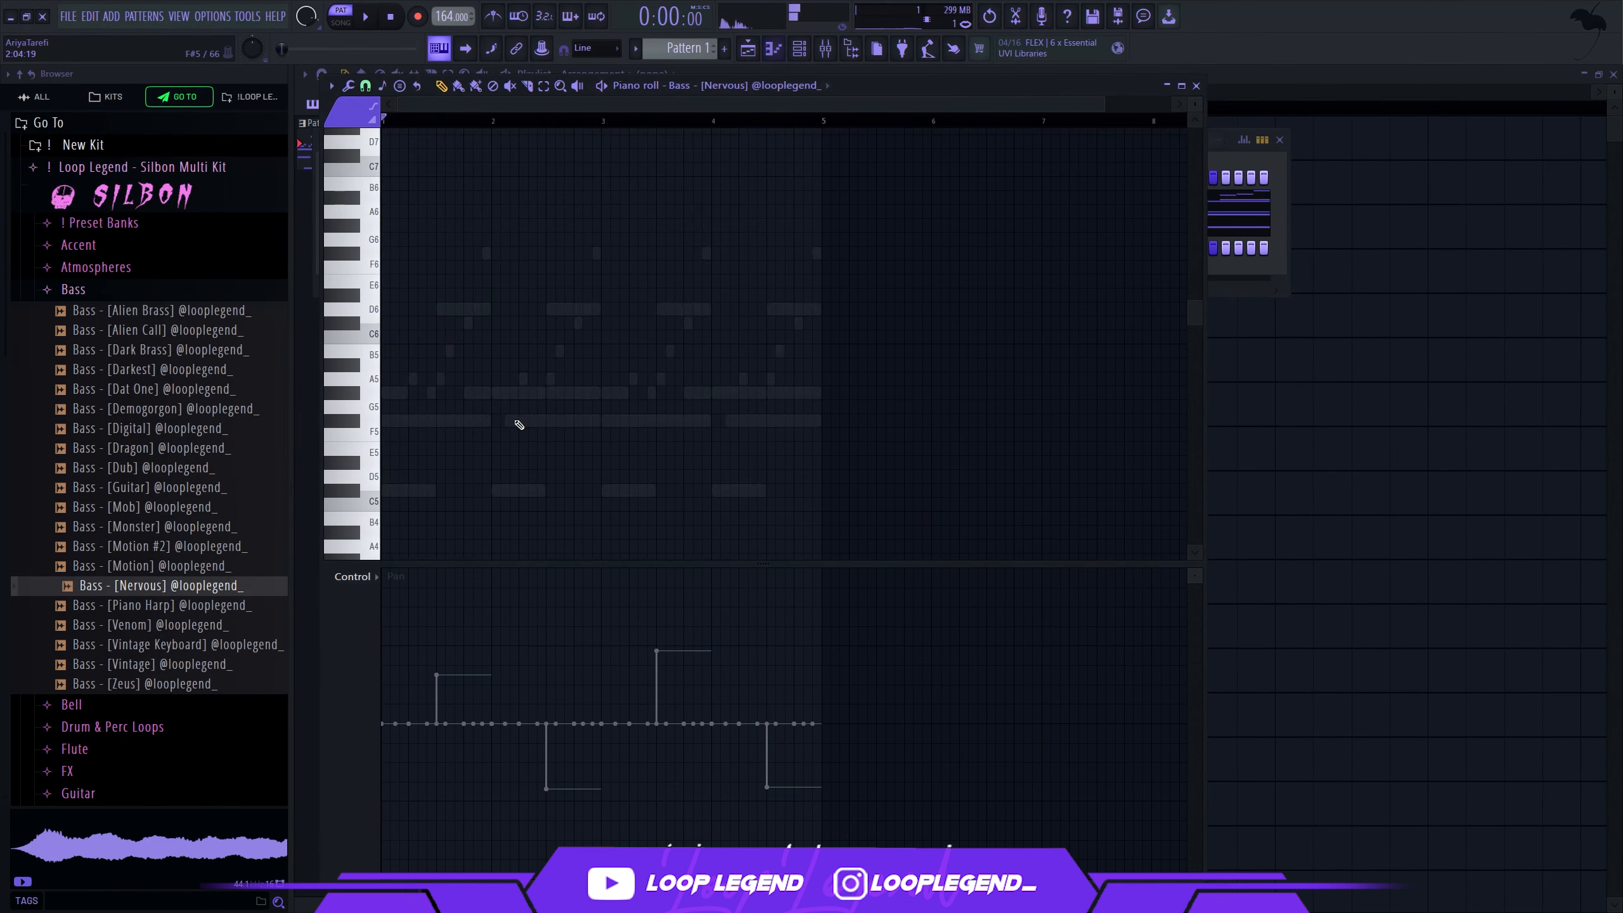
{"action": "key", "text": "space"}
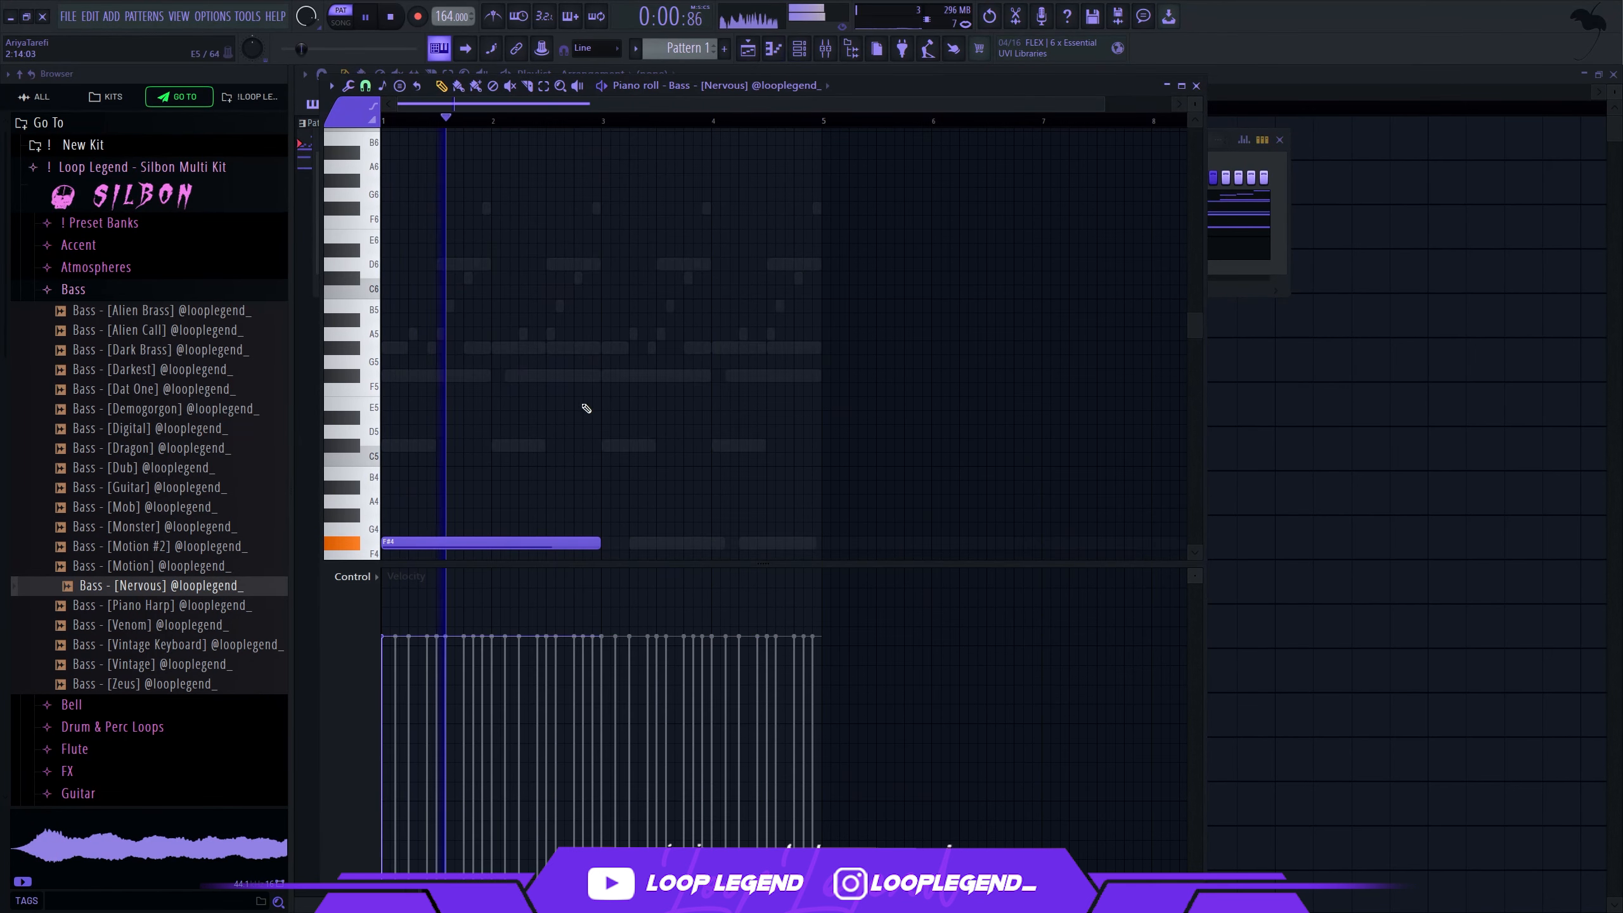
{"action": "scroll", "coordinate": [593, 497], "scroll_direction": "down", "scroll_amount": 3}
{"action": "scroll", "coordinate": [594, 497], "scroll_direction": "down", "scroll_amount": 1}
{"action": "key", "text": "ctrl+b"}
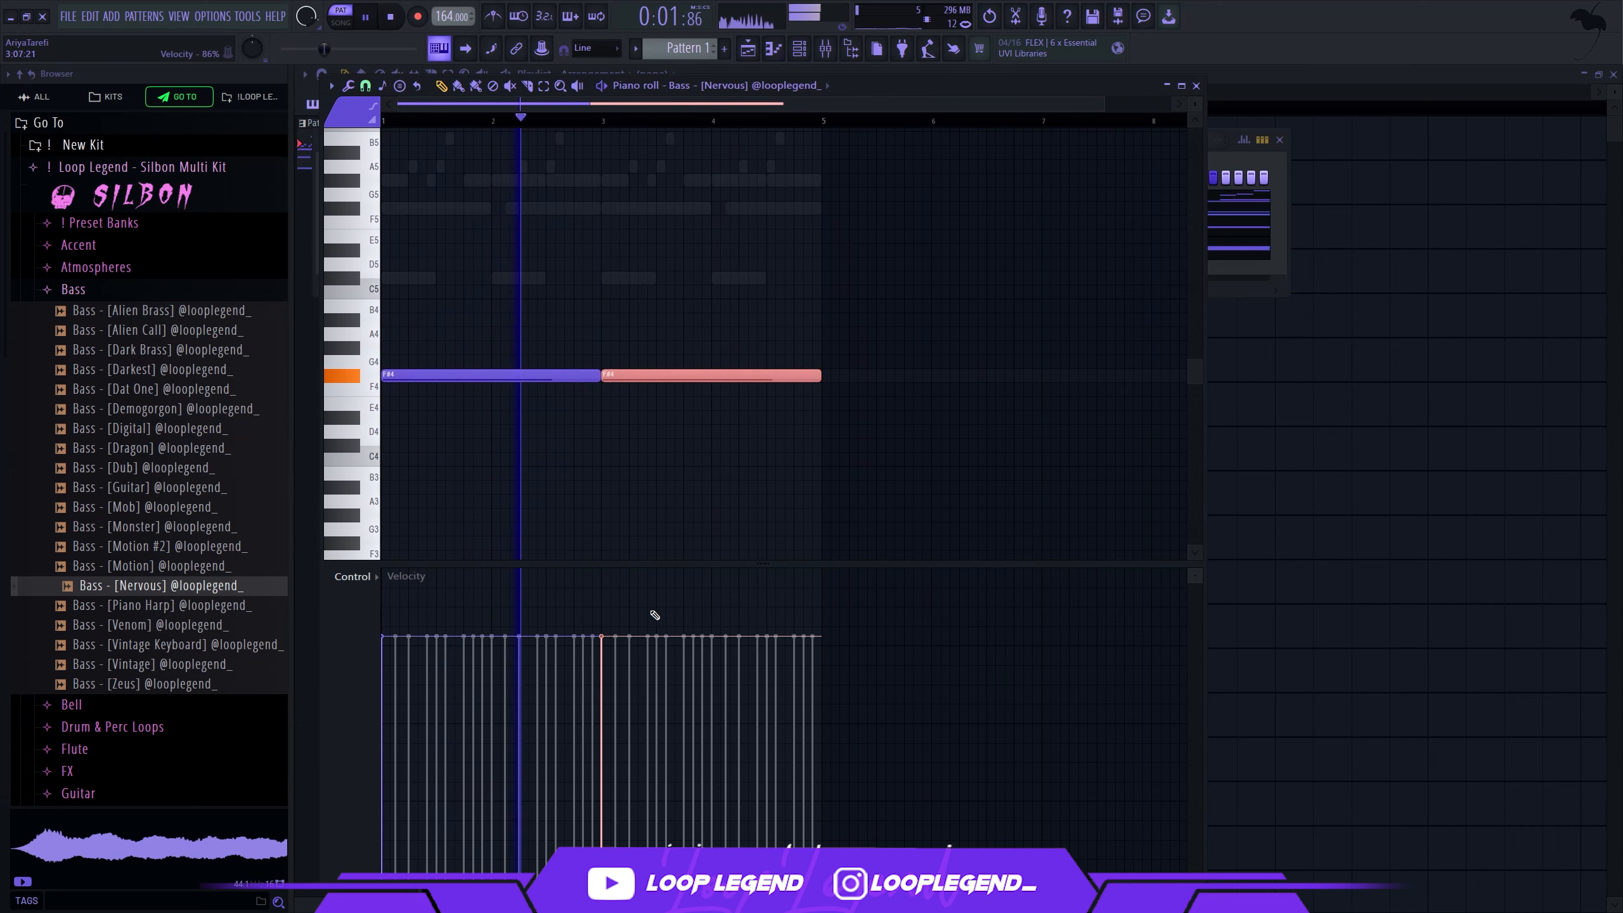
{"action": "key", "text": "ctrl+d"}
{"action": "left_click_drag", "start_coordinate": [699, 608], "coordinate": [2, 217]}
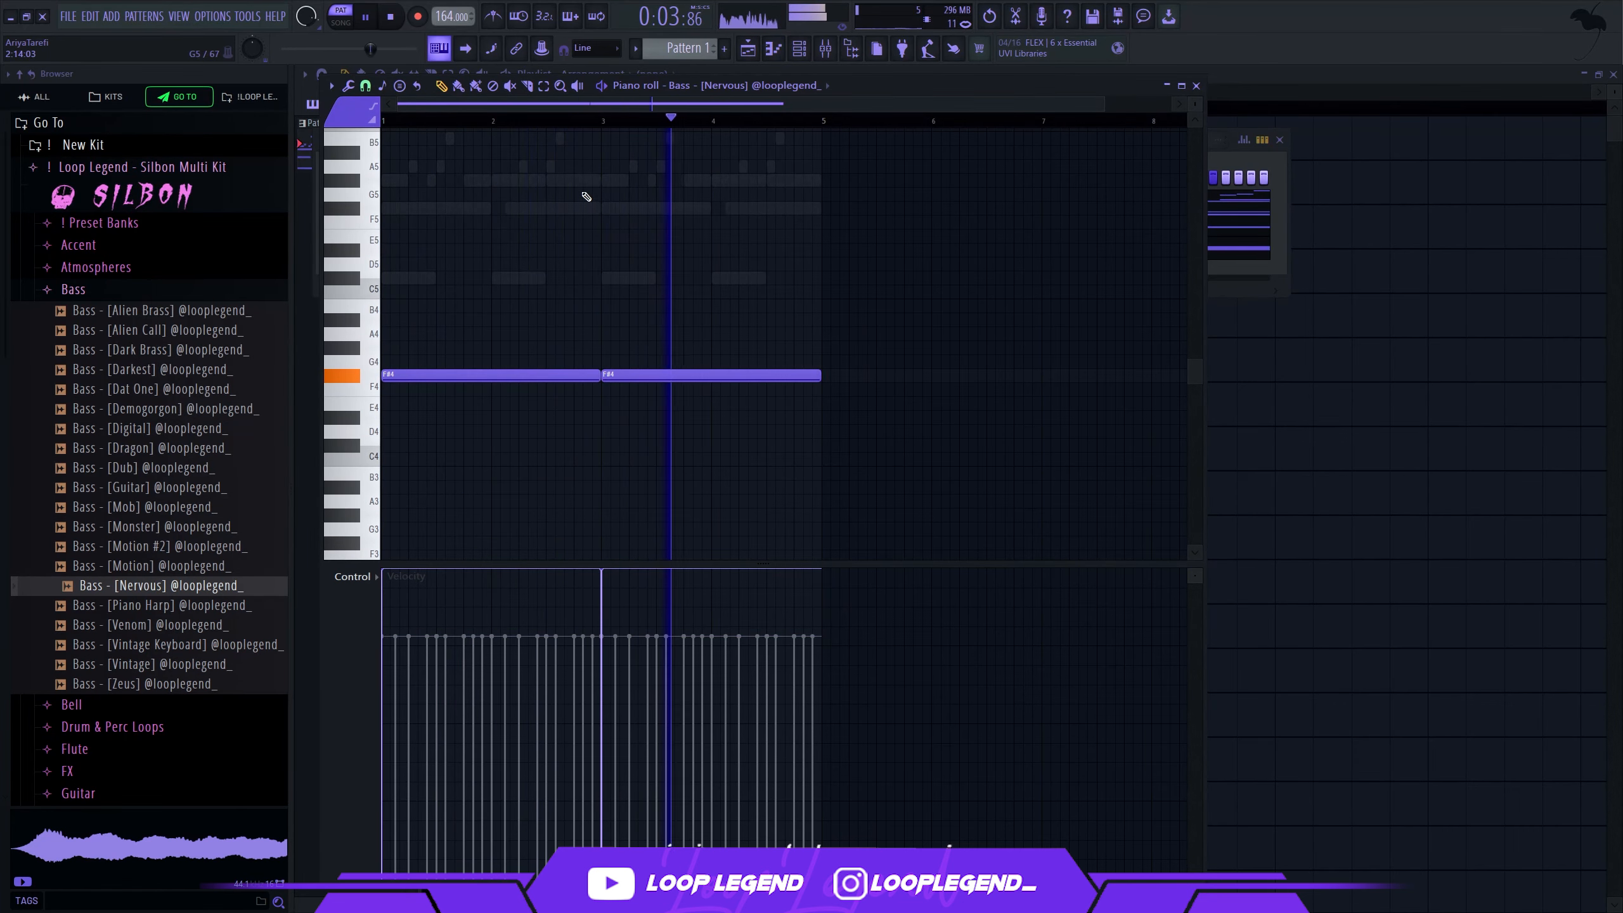
Step: Compare the bass with the bell melody and transpose the bass notes down one octave
{"action": "left_click", "coordinate": [773, 362]}
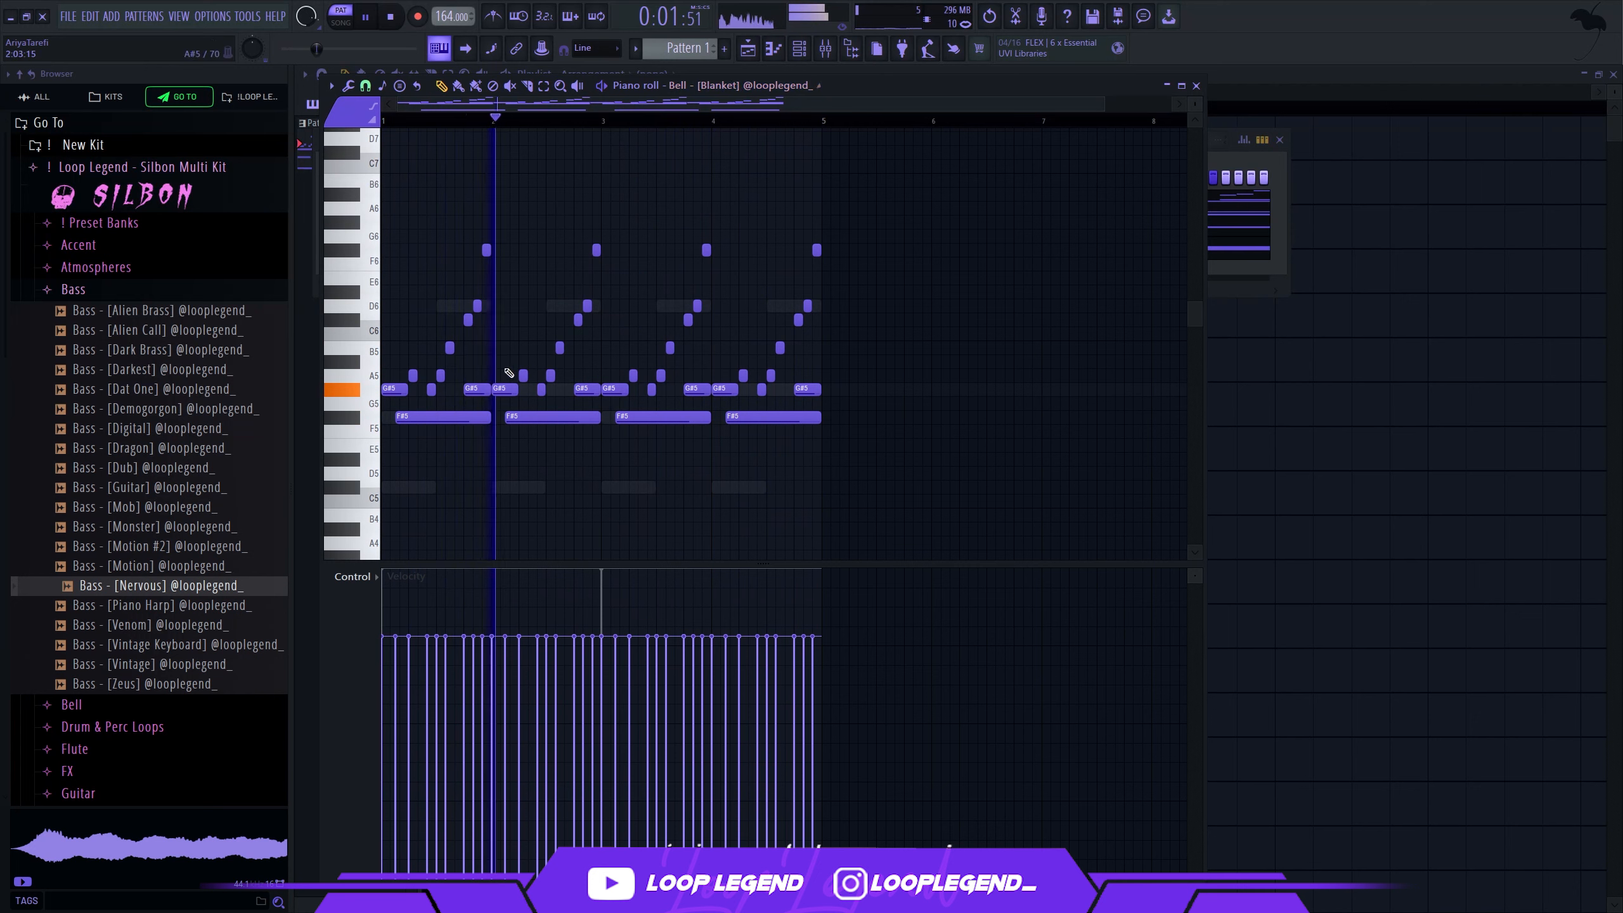
{"action": "left_click_drag", "start_coordinate": [357, 370], "coordinate": [385, 321]}
{"action": "key", "text": "ctrl+Down"}
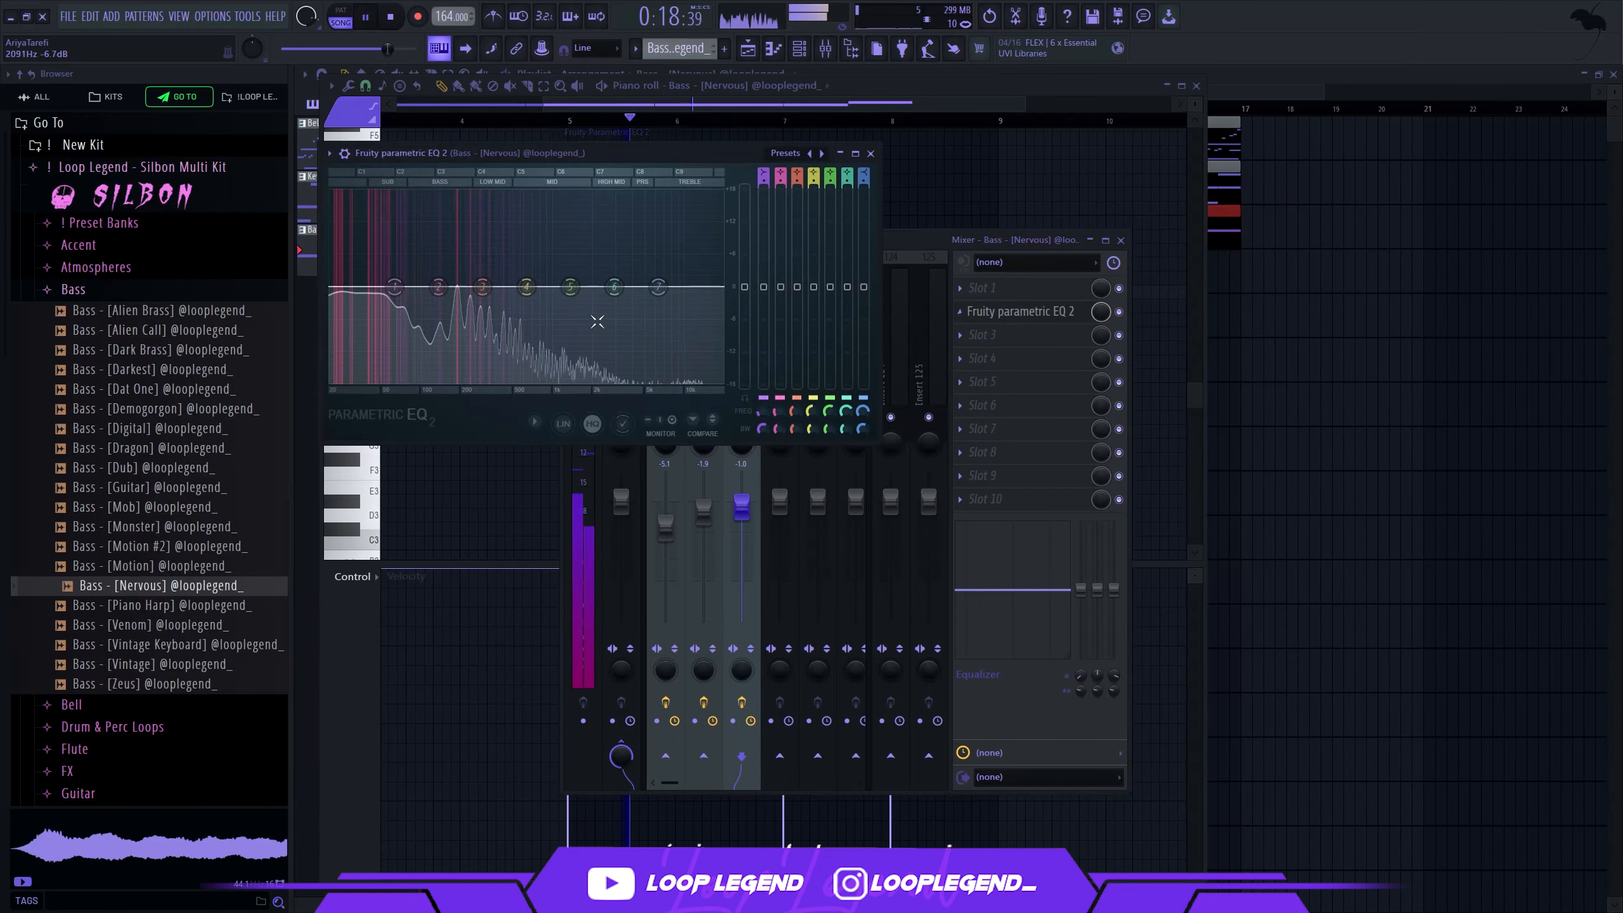
Step: Adjust the upper frequencies of Bass - [Nervous] in its Fruity parametric EQ 2
{"action": "left_click_drag", "start_coordinate": [613, 286], "coordinate": [530, 225]}
{"action": "left_click_drag", "start_coordinate": [604, 193], "coordinate": [513, 208]}
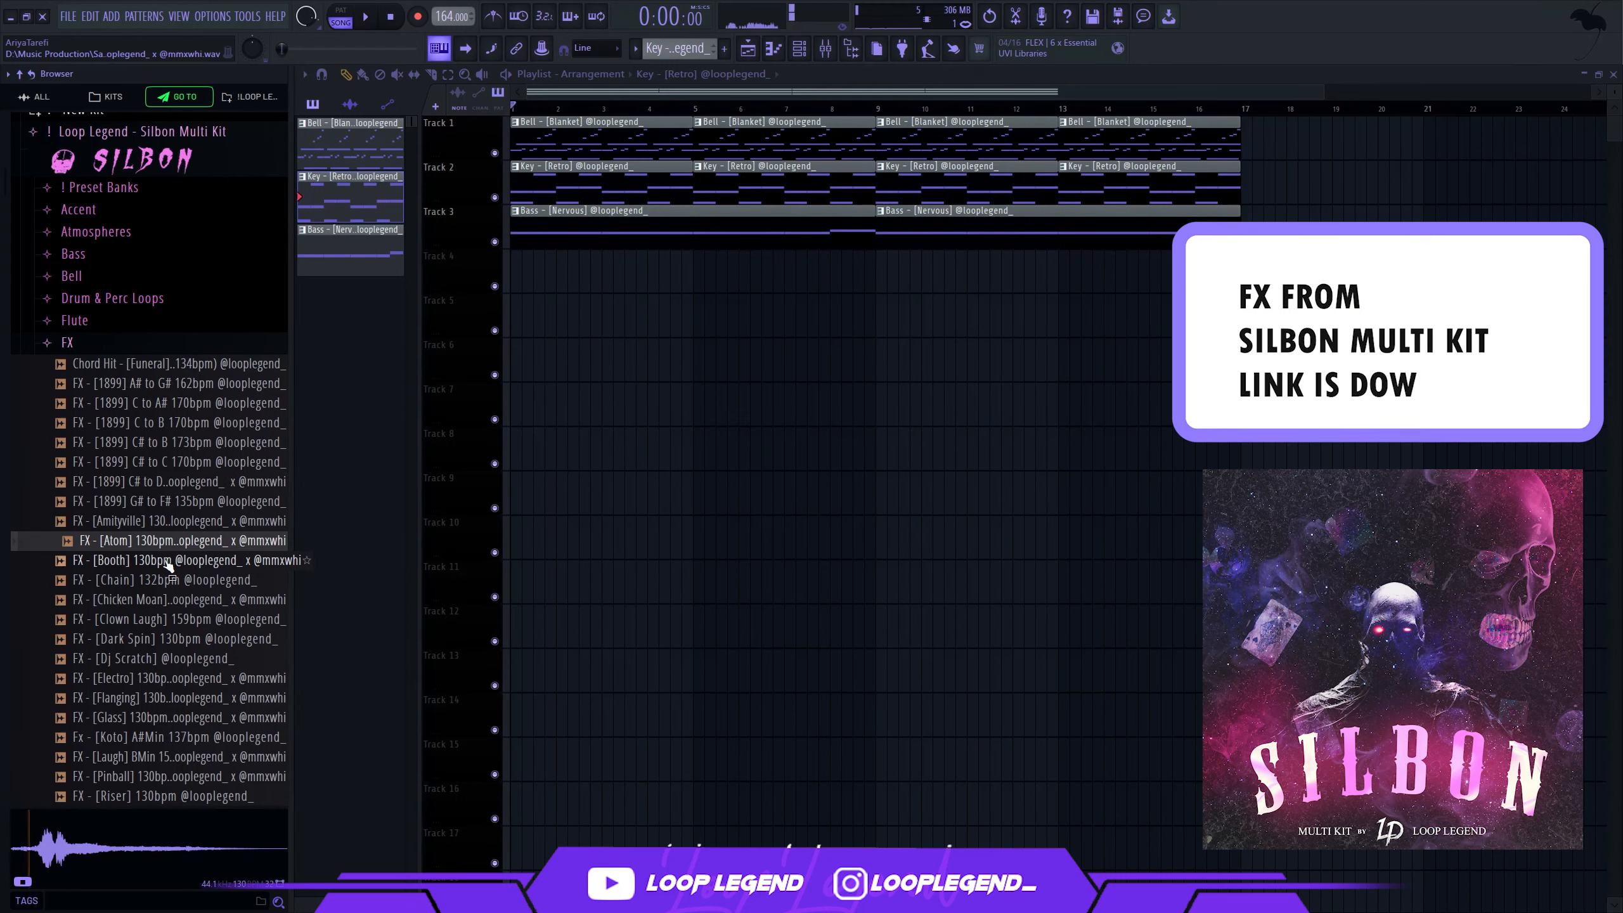
Step: Place the FX - [Atom] 130bpm sample at the start of Track 4 and reverse it
{"action": "left_click_drag", "start_coordinate": [168, 565], "coordinate": [597, 276]}
{"action": "scroll", "coordinate": [544, 279], "scroll_direction": "up", "scroll_amount": 2}
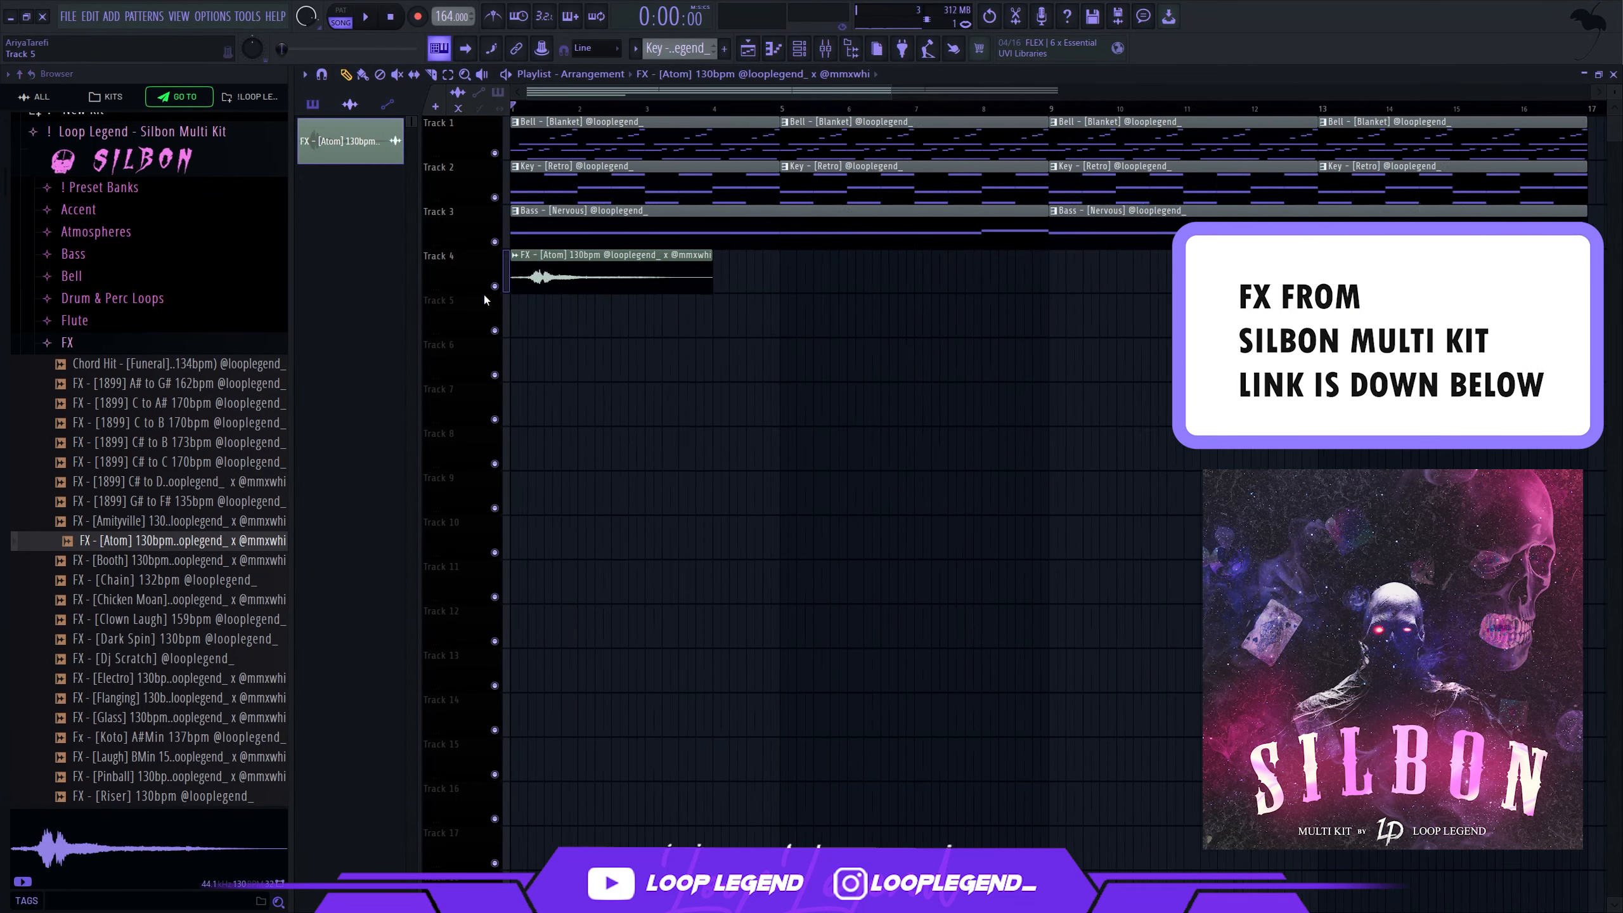
{"action": "double_click", "coordinate": [702, 293]}
{"action": "left_click", "coordinate": [679, 416]}
{"action": "key", "text": "Escape"}
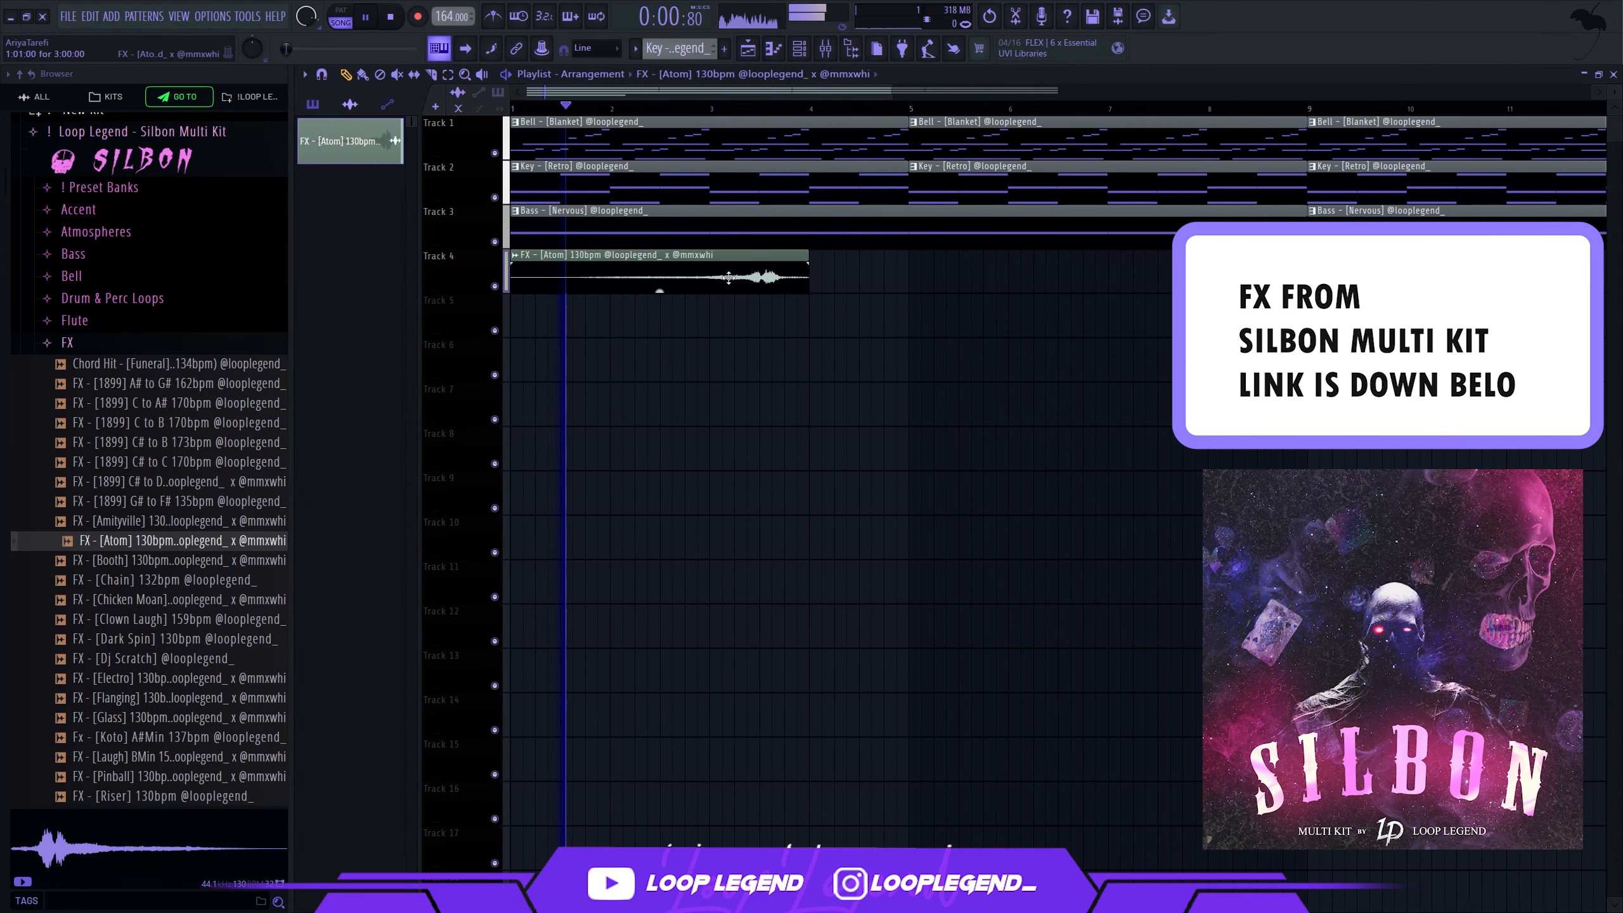
Step: Cut the reversed Atom clip down to its first two bars and duplicate it at bar 3
{"action": "double_click", "coordinate": [730, 277]}
{"action": "key", "text": "Escape"}
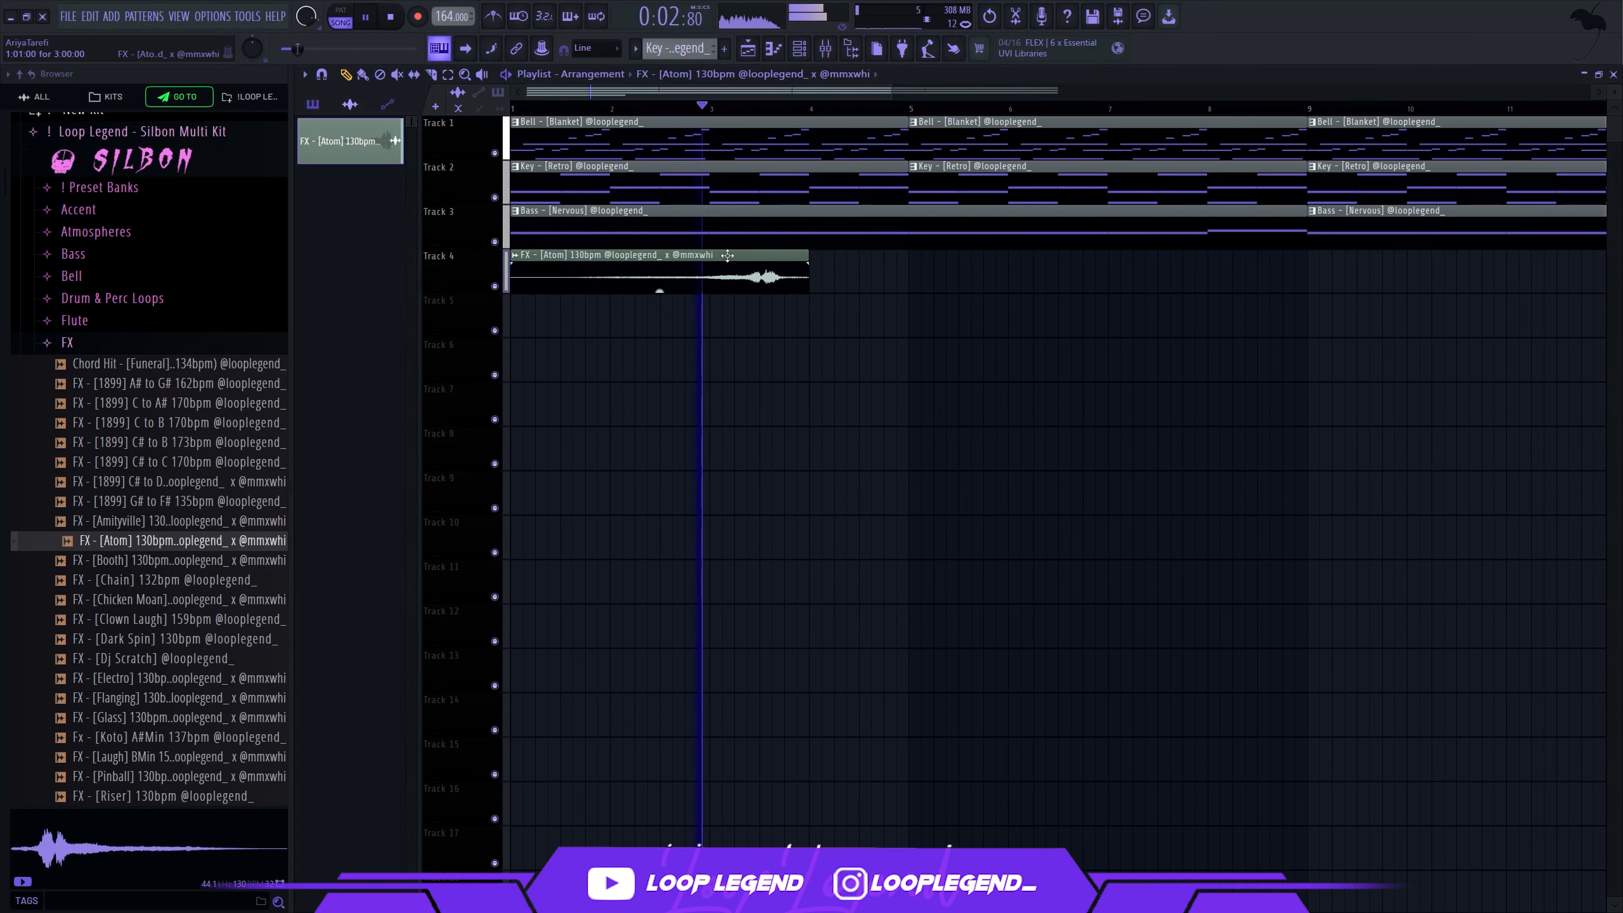
{"action": "key", "text": "space"}
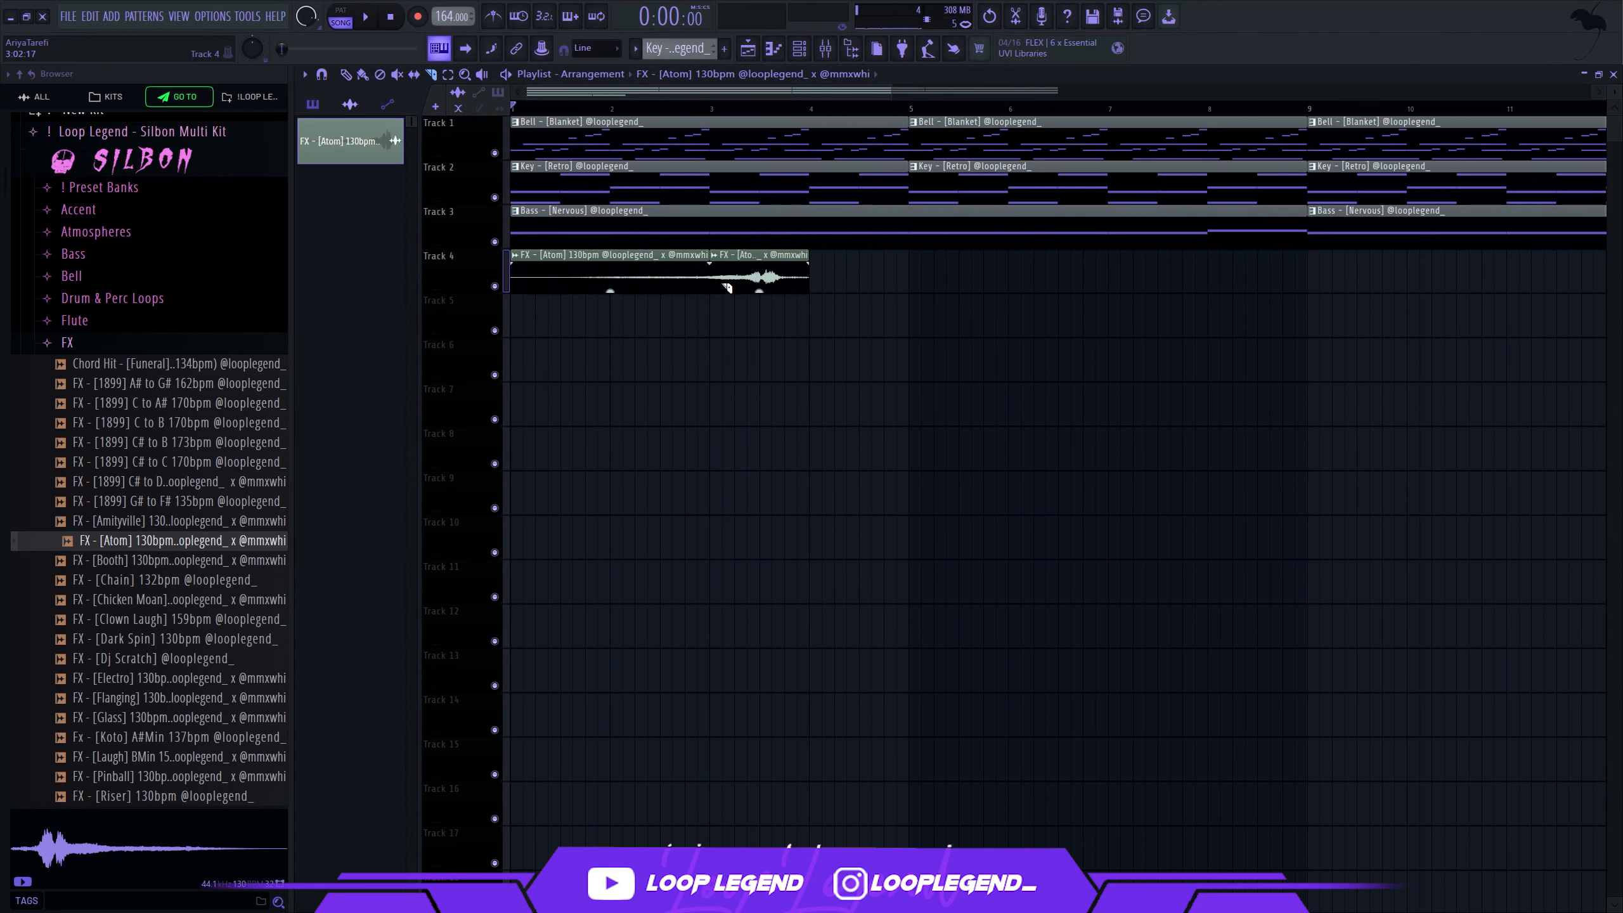
{"action": "double_click", "coordinate": [617, 275]}
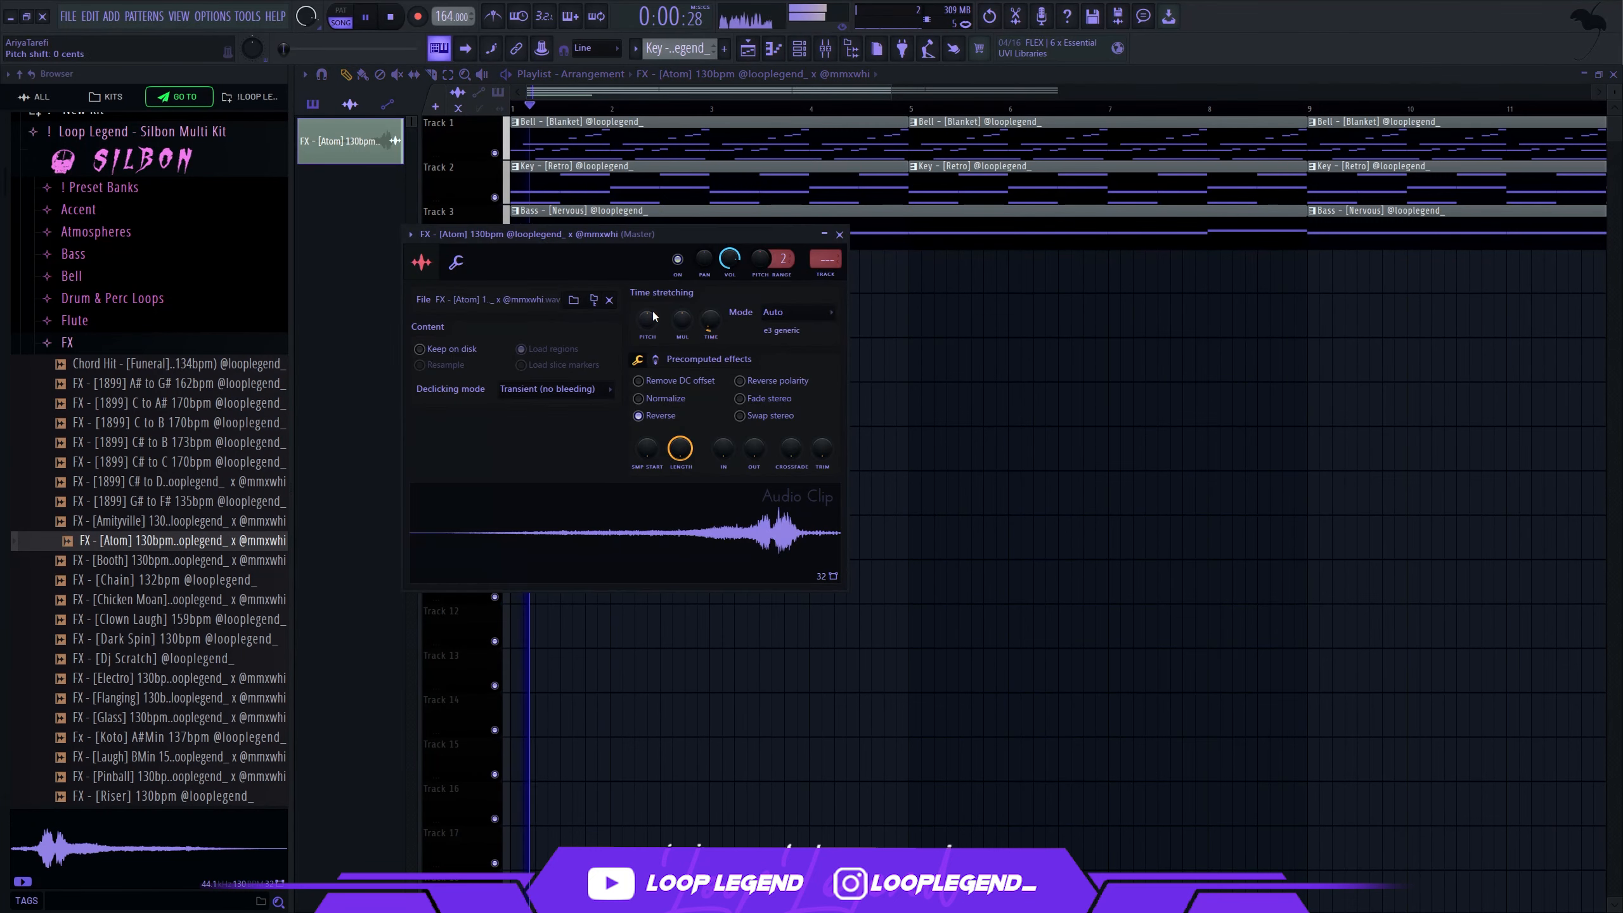
{"action": "key", "text": "Escape"}
{"action": "left_click_drag", "start_coordinate": [719, 281], "coordinate": [634, 293]}
{"action": "key", "text": "ctrl+b"}
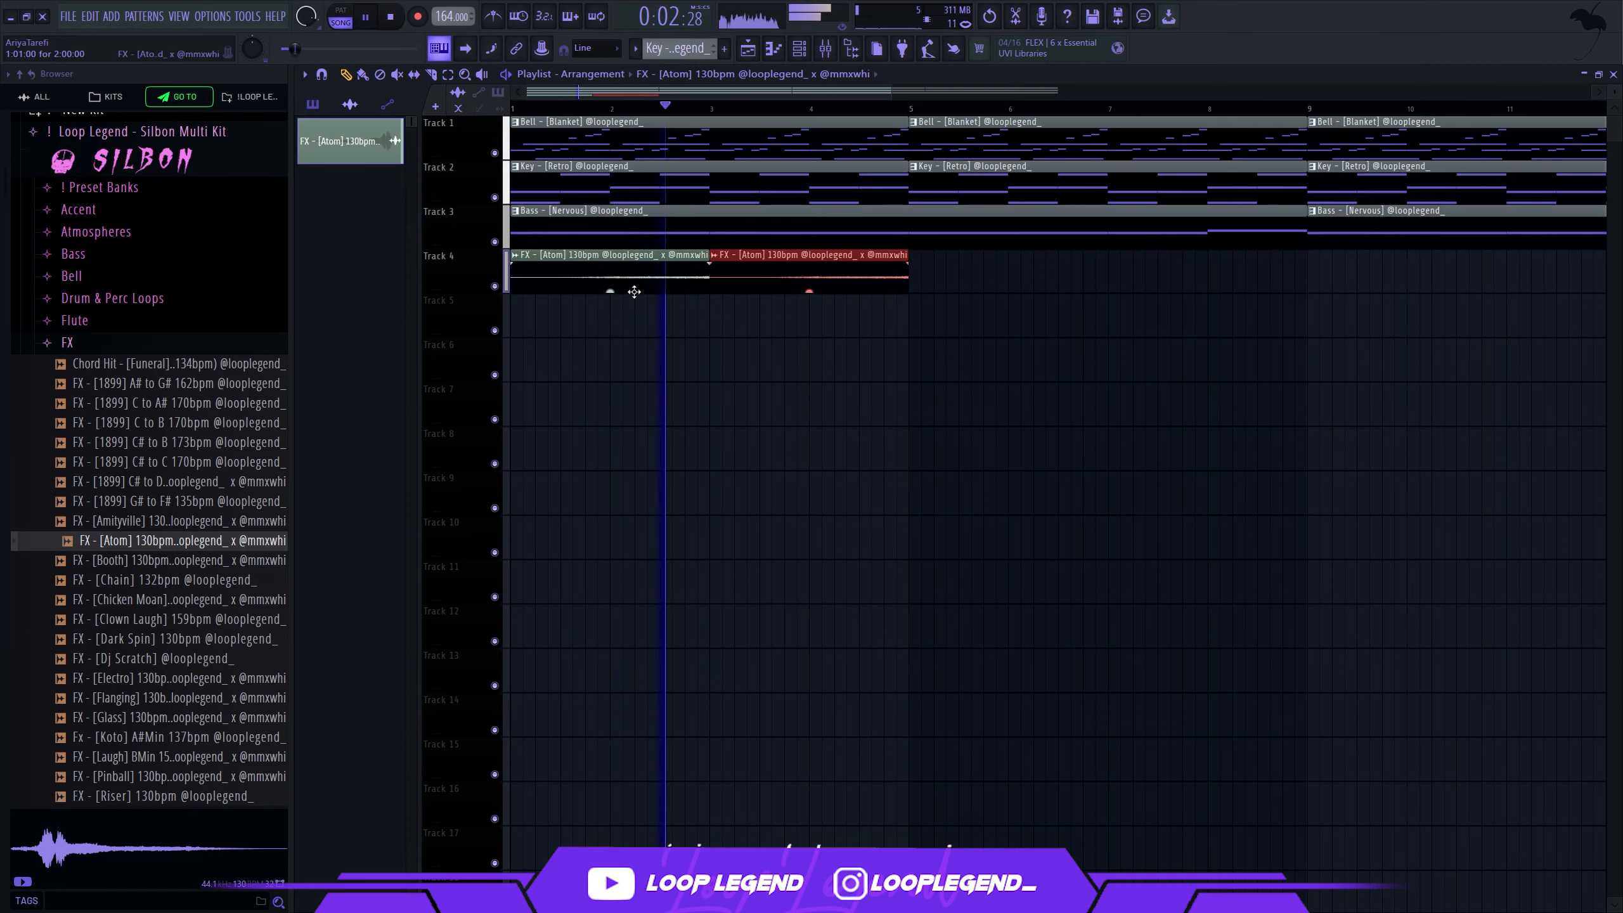
Step: Set the Atom clip's declicking mode to Generic (bleeding)
{"action": "double_click", "coordinate": [634, 291]}
{"action": "left_click", "coordinate": [548, 391]}
{"action": "left_click", "coordinate": [553, 447]}
{"action": "left_click", "coordinate": [839, 234]}
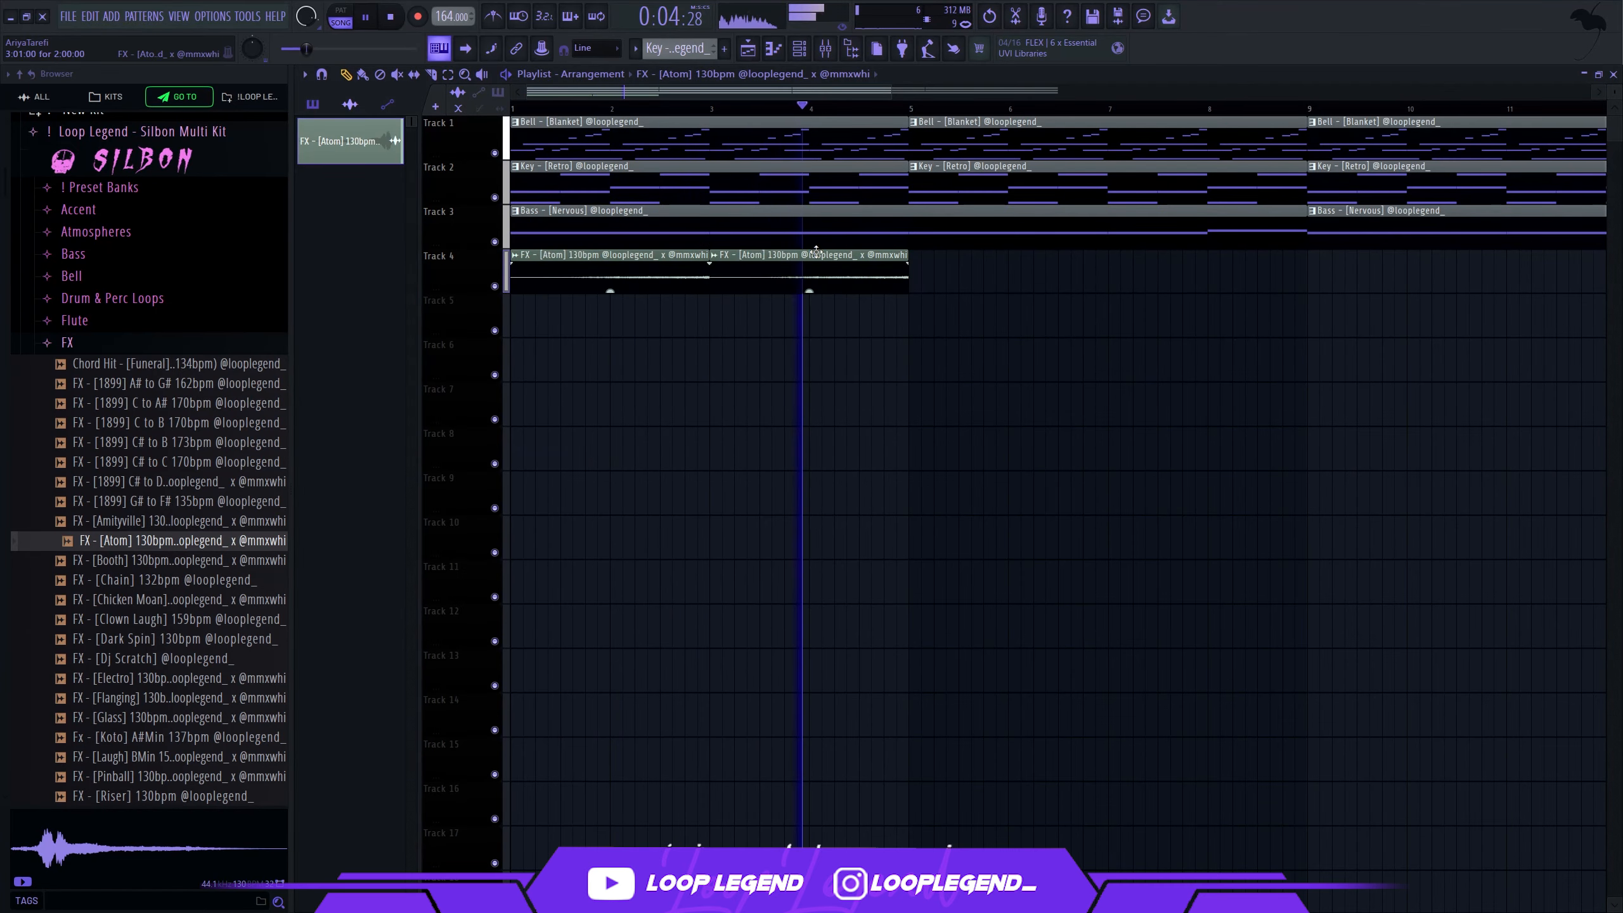
{"action": "left_click_drag", "start_coordinate": [824, 286], "coordinate": [543, 290]}
{"action": "scroll", "coordinate": [474, 291], "scroll_direction": "down", "scroll_amount": 3}
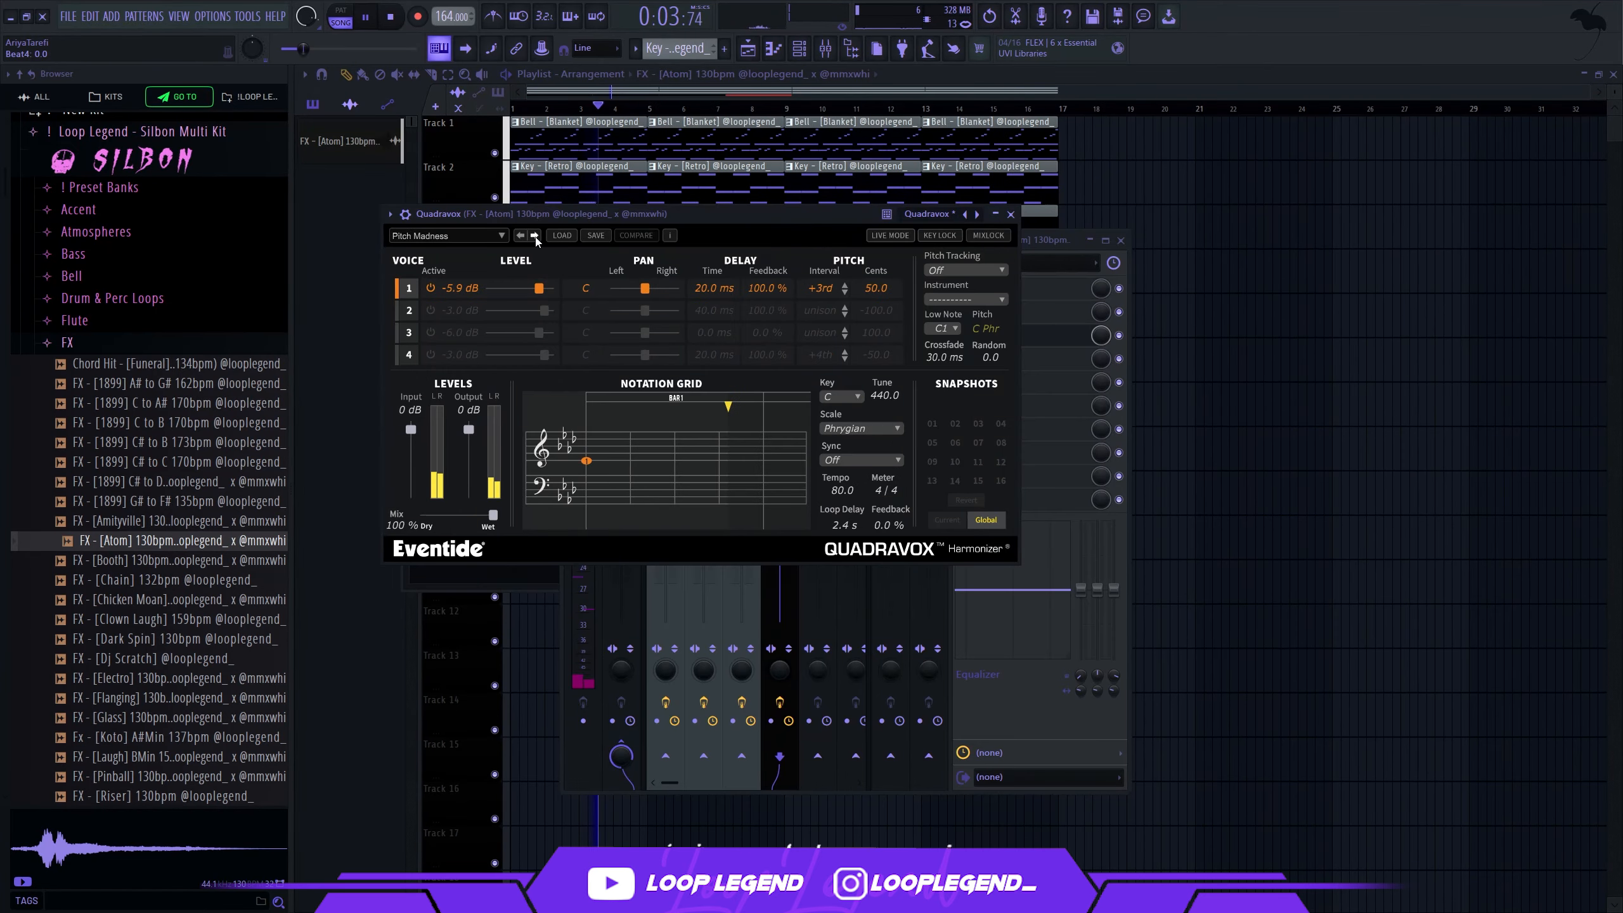
Step: Browse the Quadravox presets on the Atom mixer track and settle on Alien Message
{"action": "left_click", "coordinate": [535, 236]}
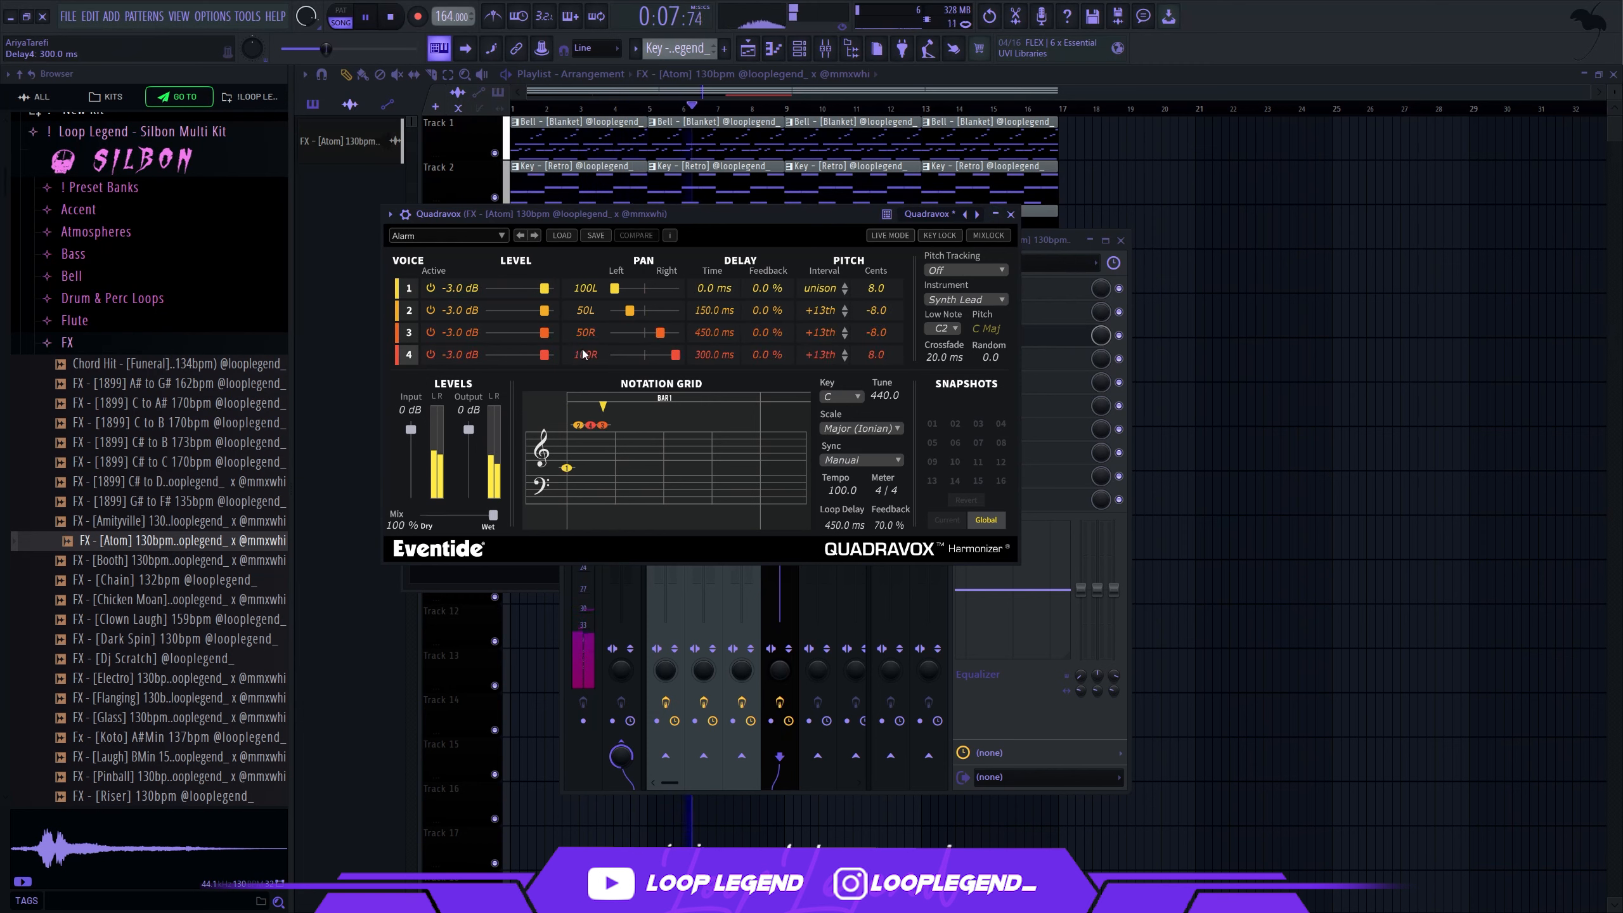
{"action": "left_click", "coordinate": [535, 237]}
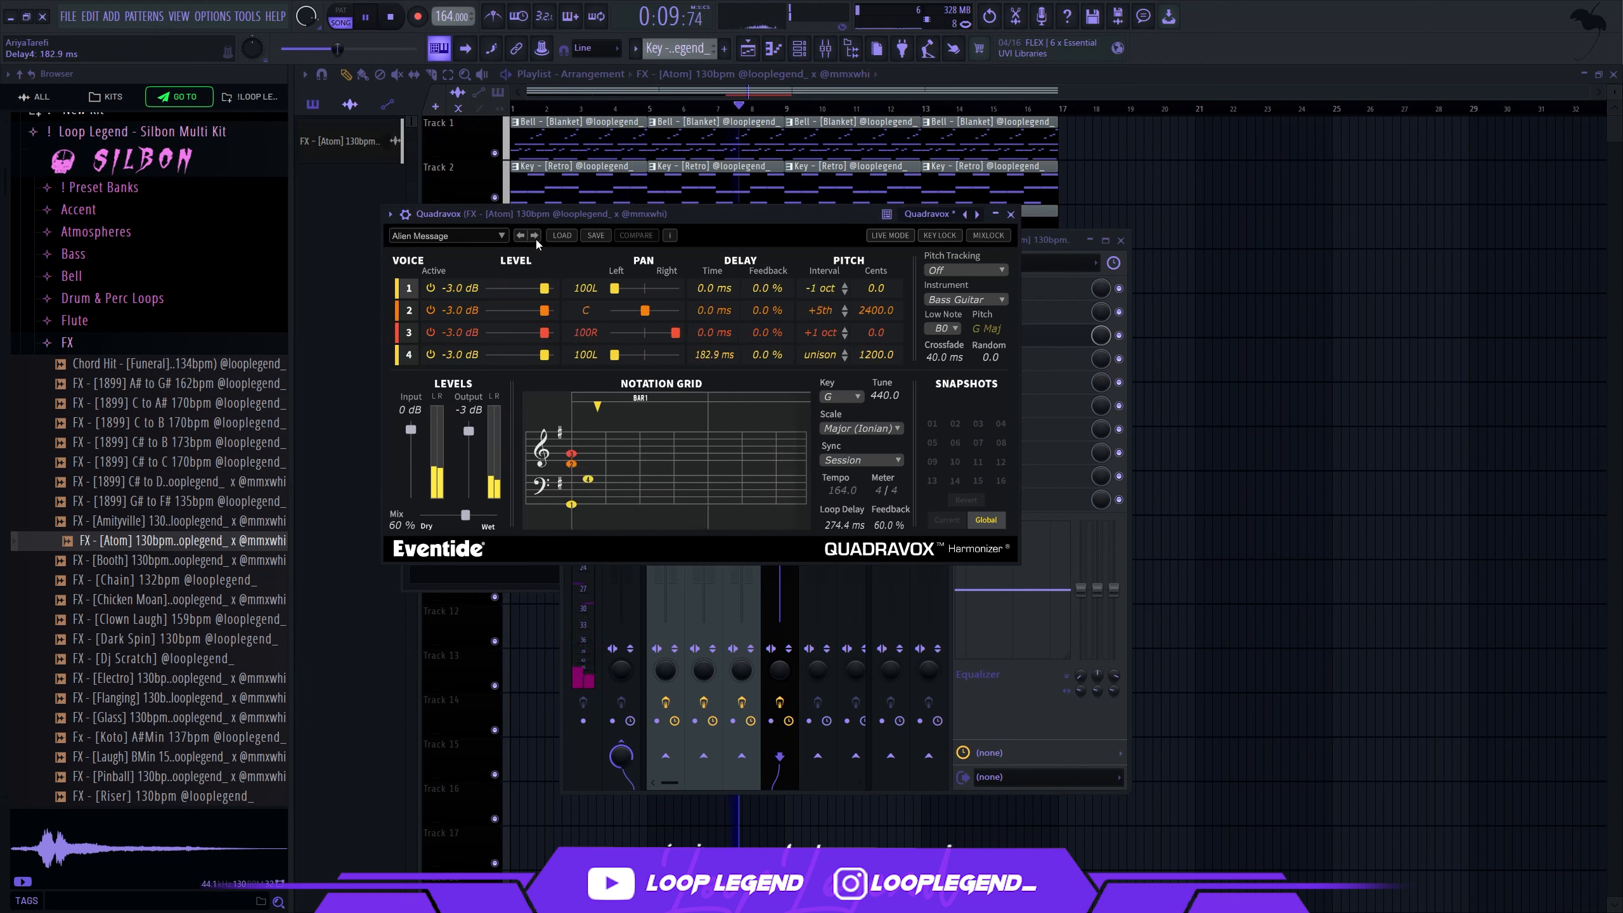
{"action": "left_click", "coordinate": [994, 215]}
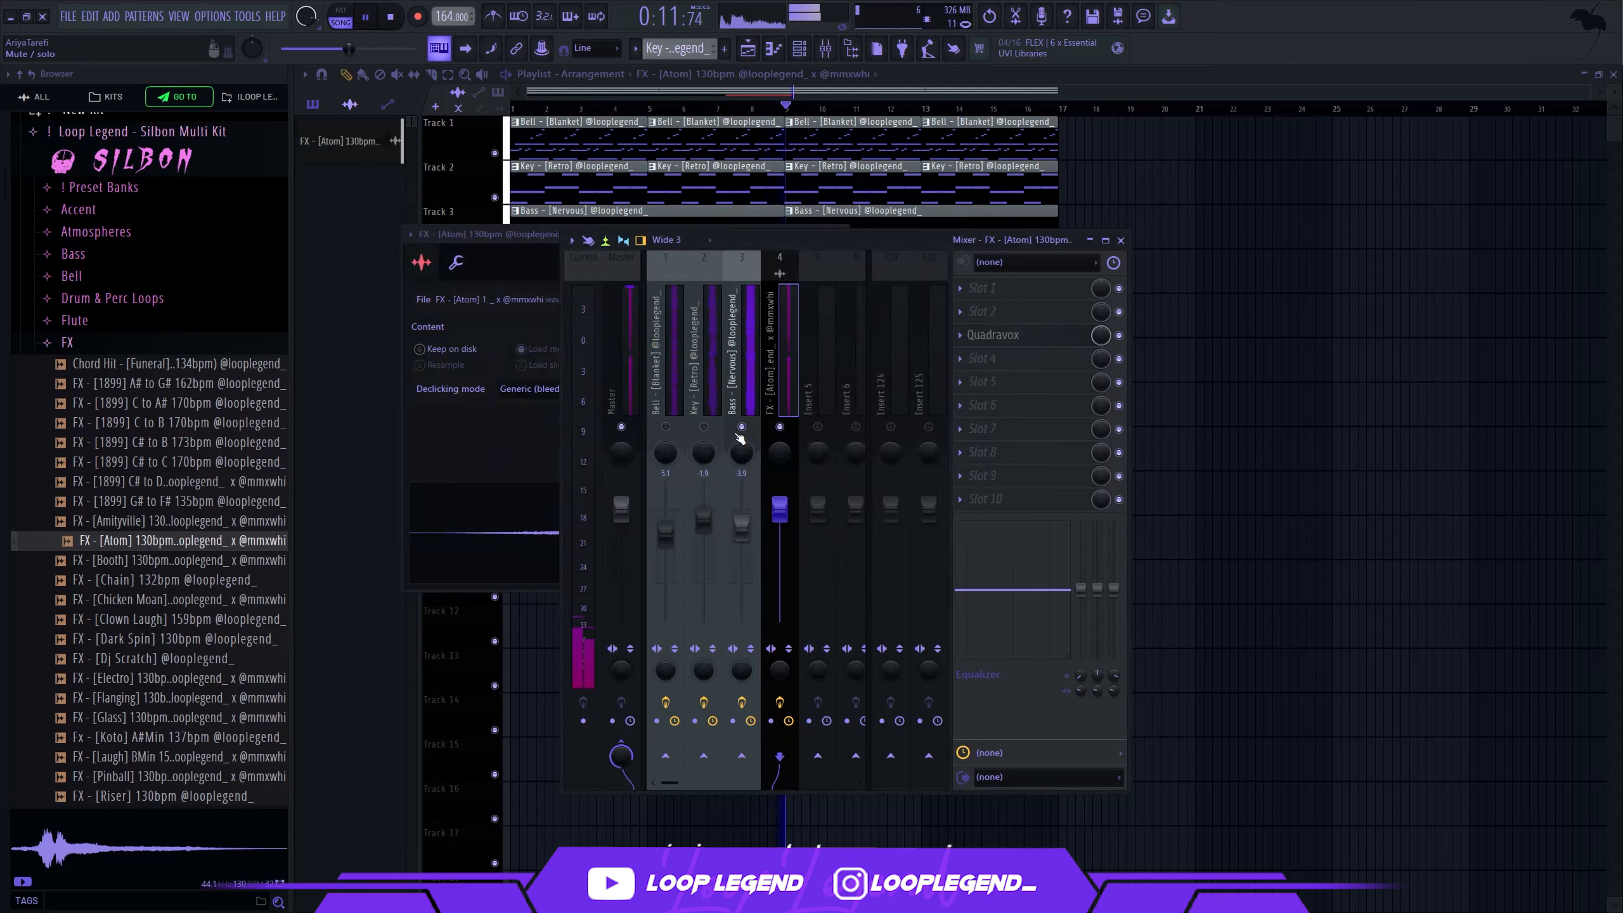
Step: Boost the Atom clip's gain to 36% in its precomputed effects
{"action": "key", "text": "space"}
{"action": "left_click", "coordinate": [495, 431]}
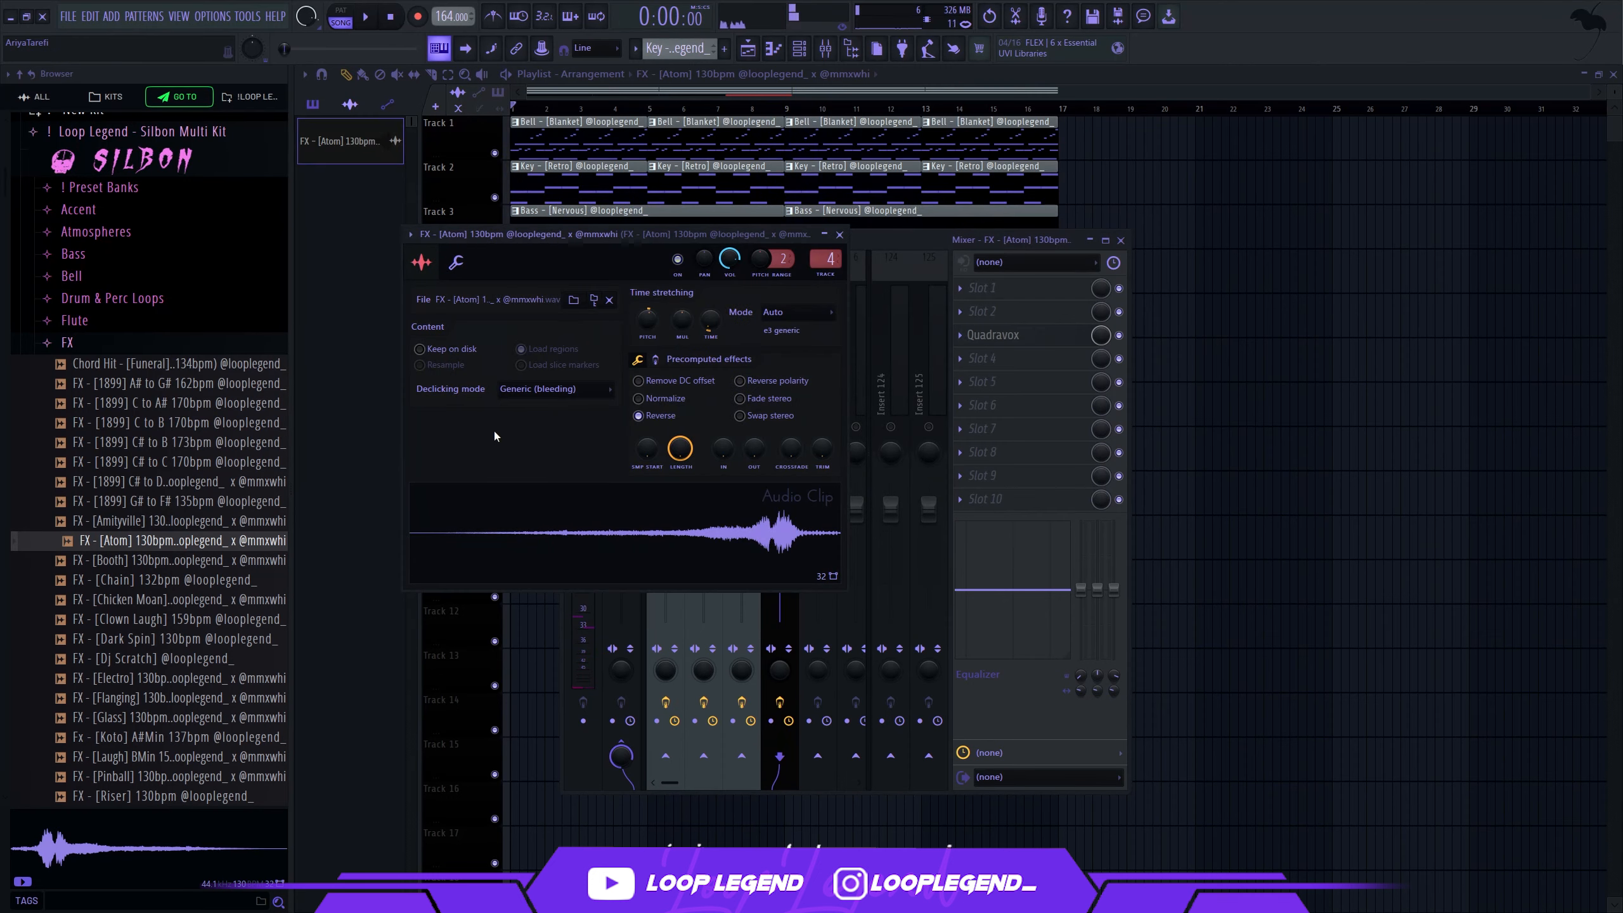
{"action": "left_click", "coordinate": [662, 394]}
{"action": "left_click", "coordinate": [658, 394]}
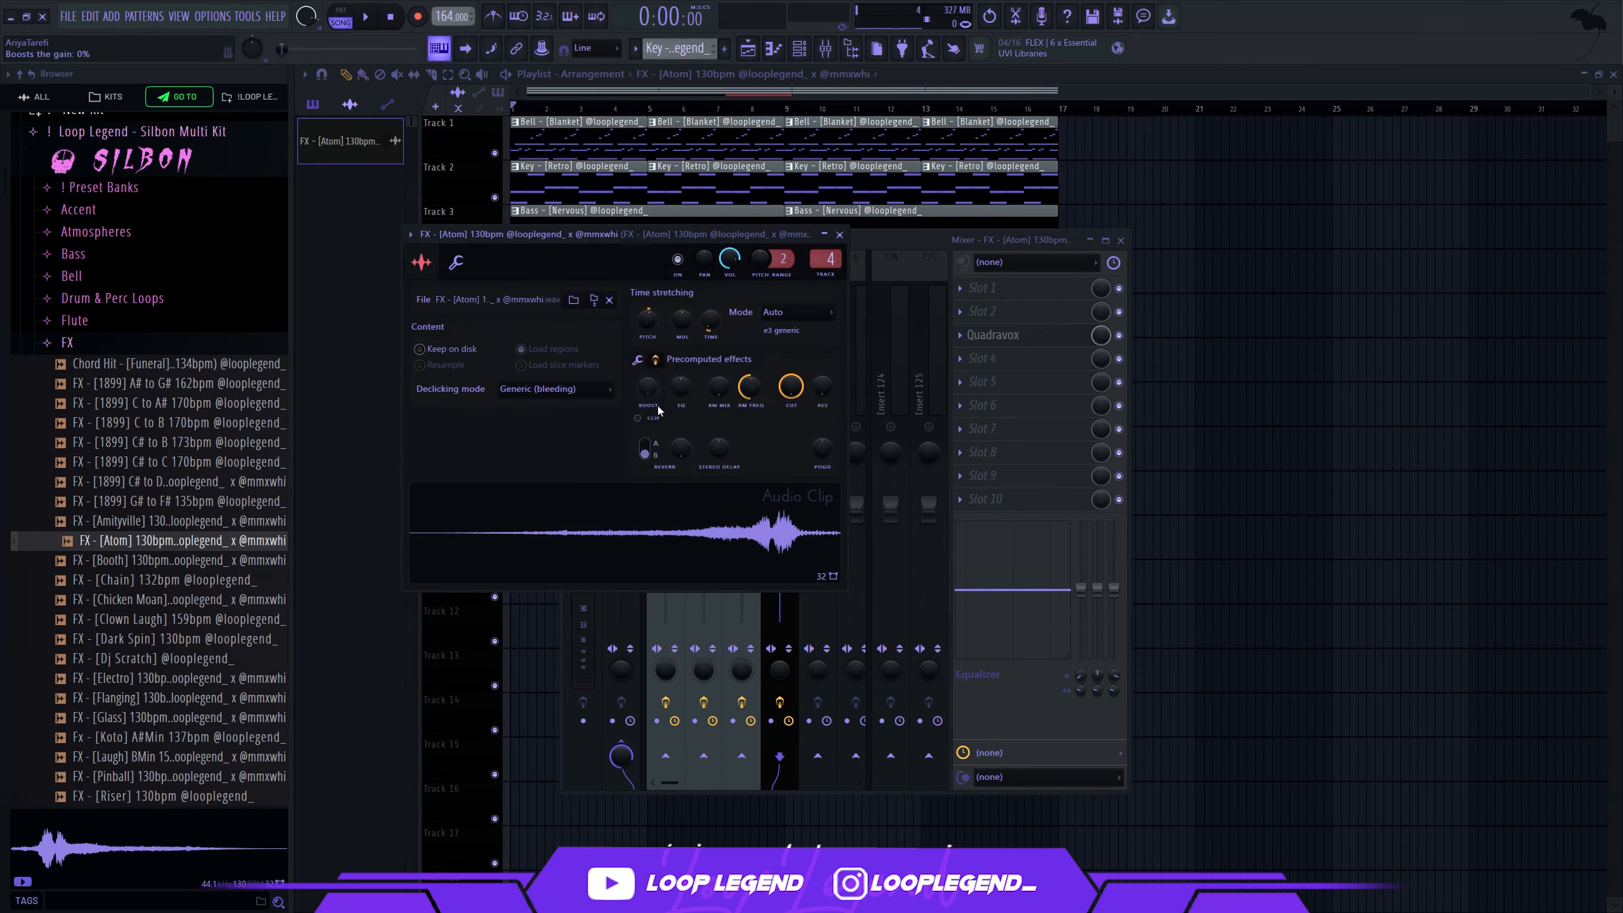
{"action": "mouse_move", "coordinate": [647, 386]}
{"action": "left_mouse_down"}
{"action": "mouse_move", "coordinate": [647, 345]}
{"action": "mouse_move", "coordinate": [647, 364]}
{"action": "left_mouse_up"}
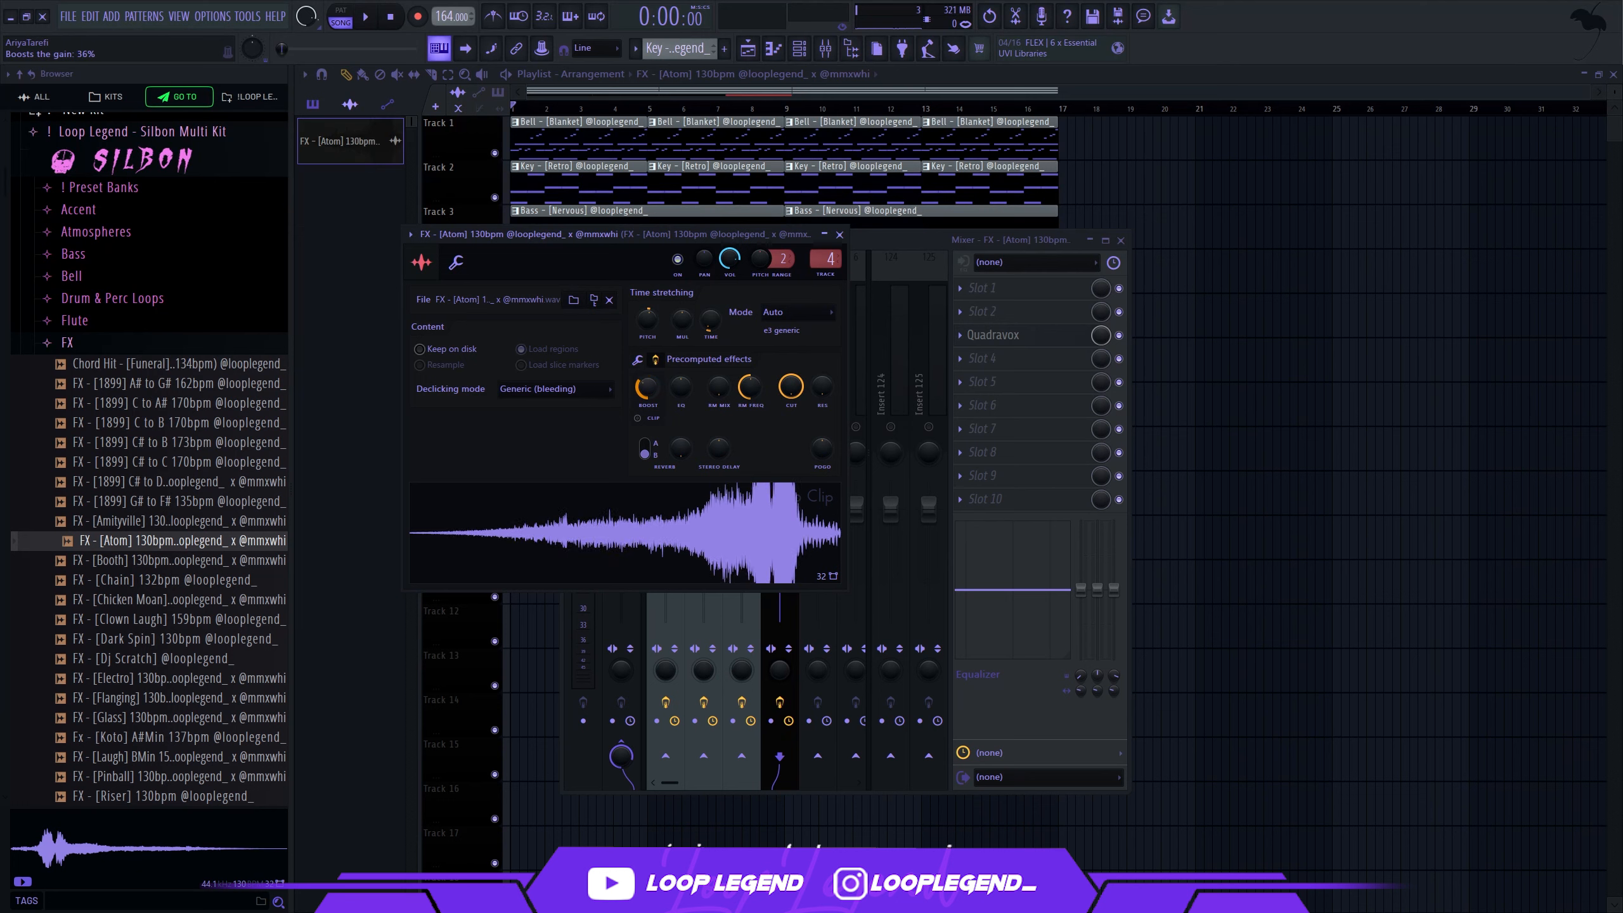
Step: Play the arrangement and lower the Atom track's mixer fader slightly
{"action": "key", "text": "space"}
{"action": "left_click", "coordinate": [839, 234]}
{"action": "left_click_drag", "start_coordinate": [786, 510], "coordinate": [785, 530]}
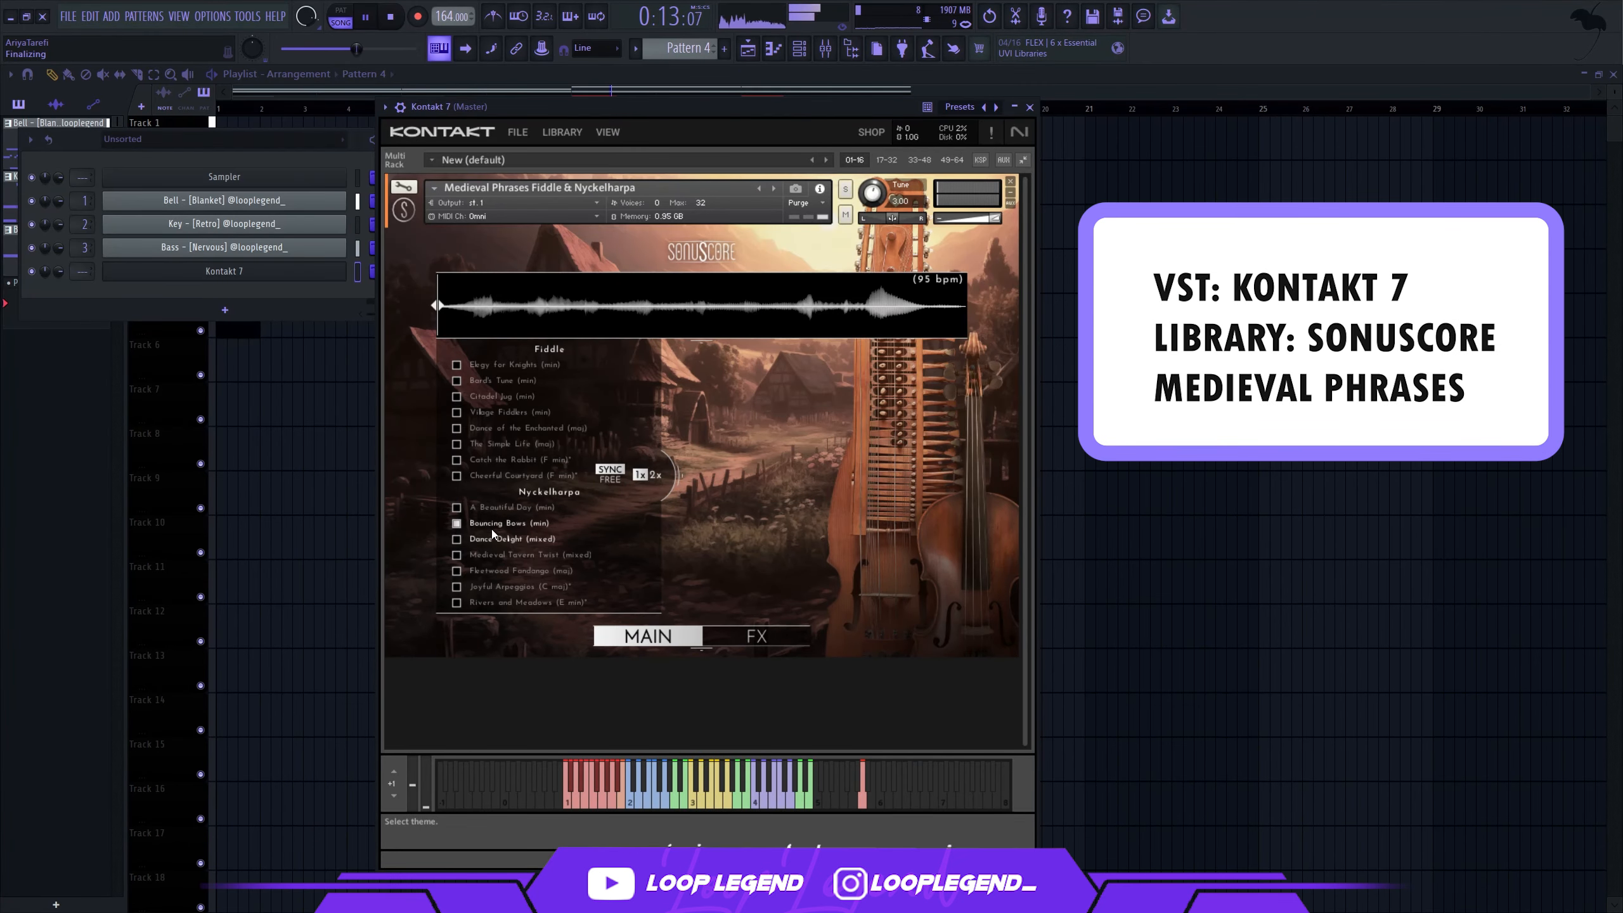
Step: Audition the Bouncing Bows phrases of Medieval Phrases Fiddle & Nyckelharpa on different keys up to B5
{"action": "left_click", "coordinate": [710, 807]}
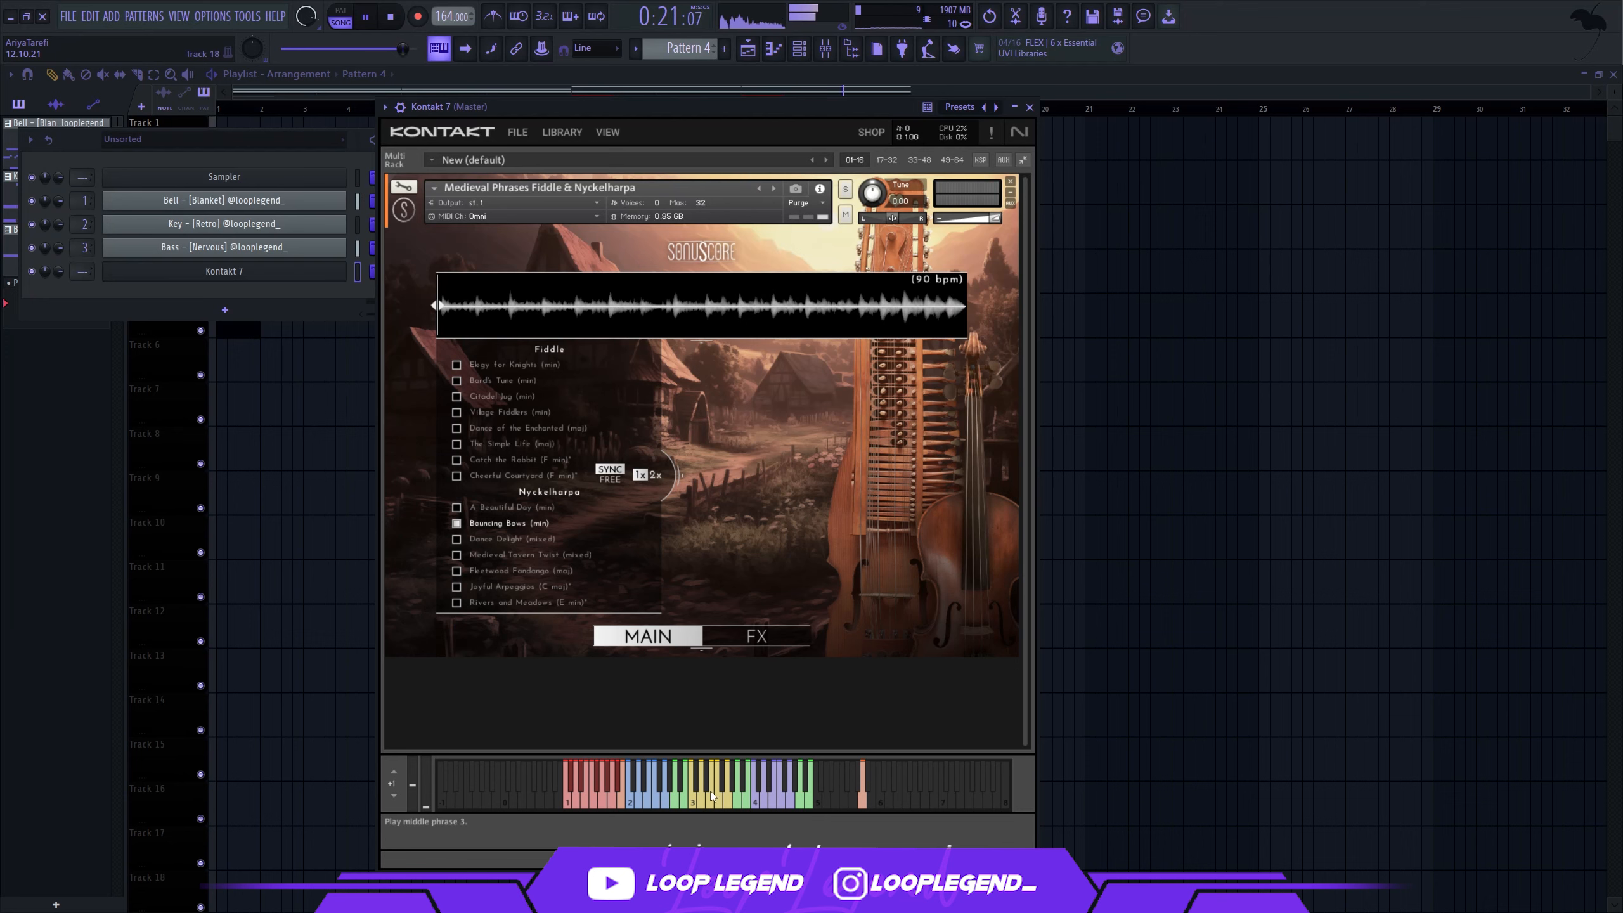
{"action": "left_click", "coordinate": [721, 803]}
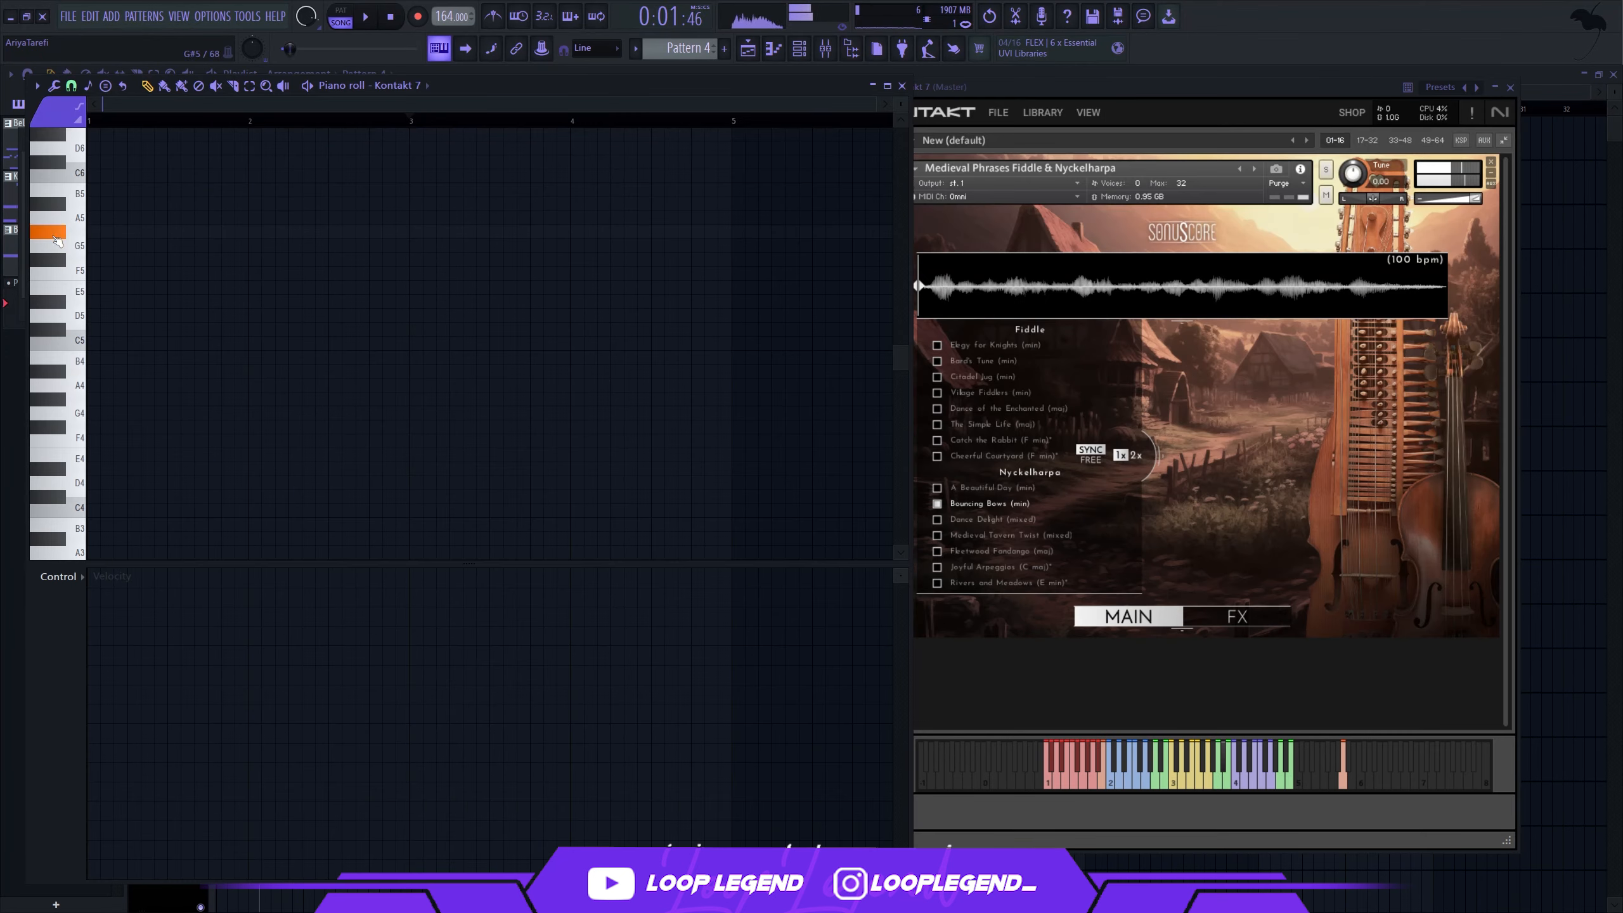
{"action": "left_click", "coordinate": [58, 254]}
{"action": "left_click", "coordinate": [64, 217]}
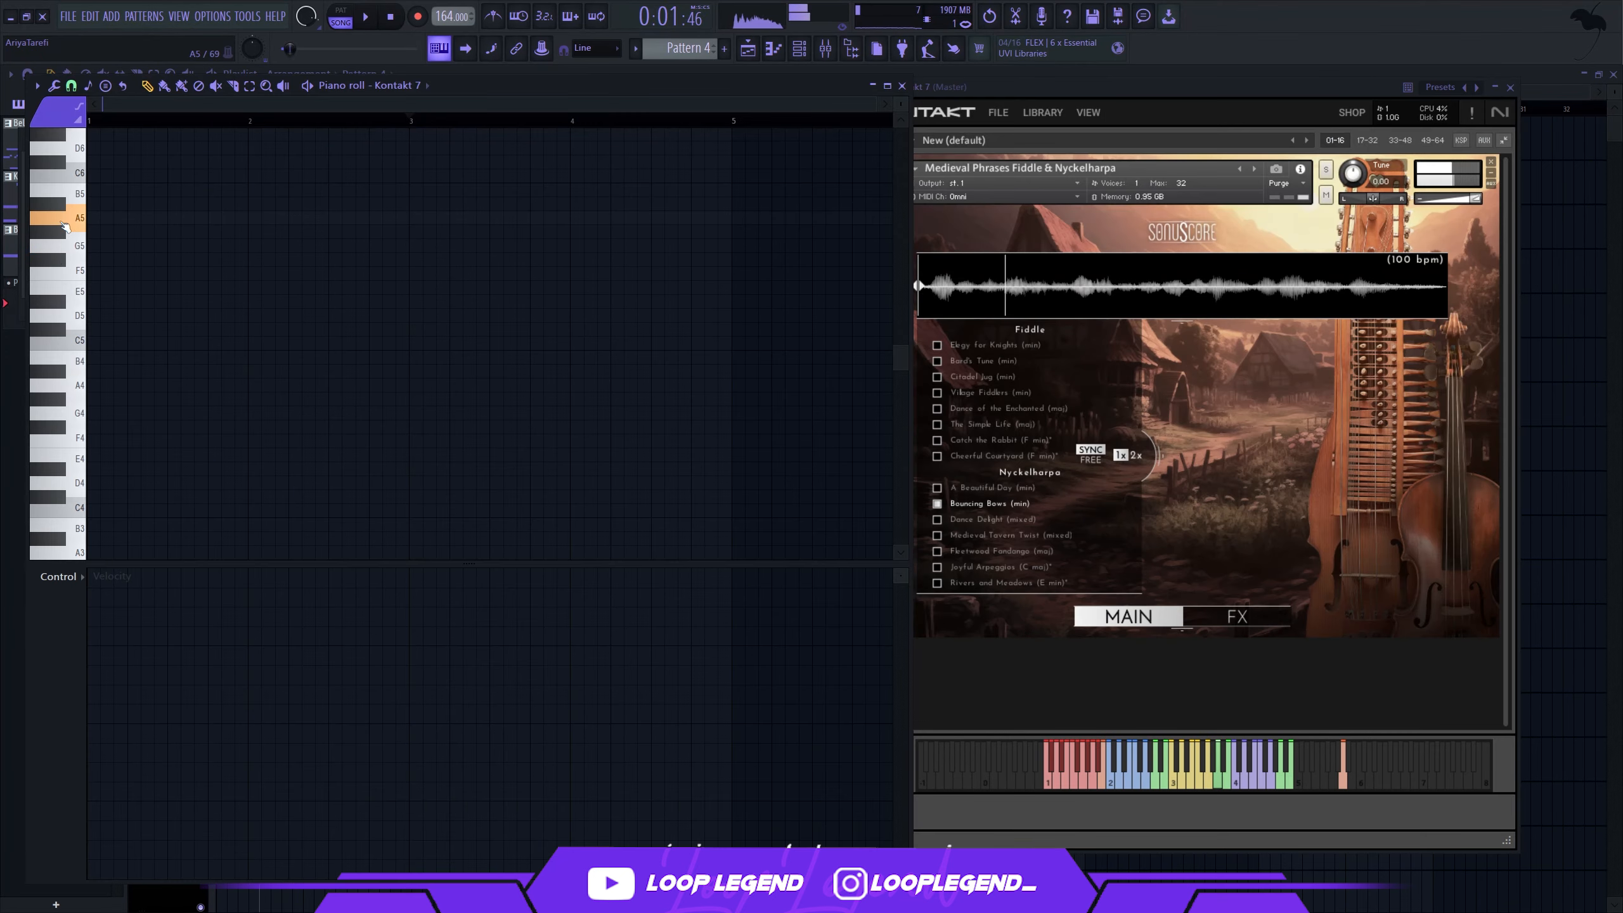
{"action": "left_click_drag", "start_coordinate": [64, 212], "coordinate": [65, 196]}
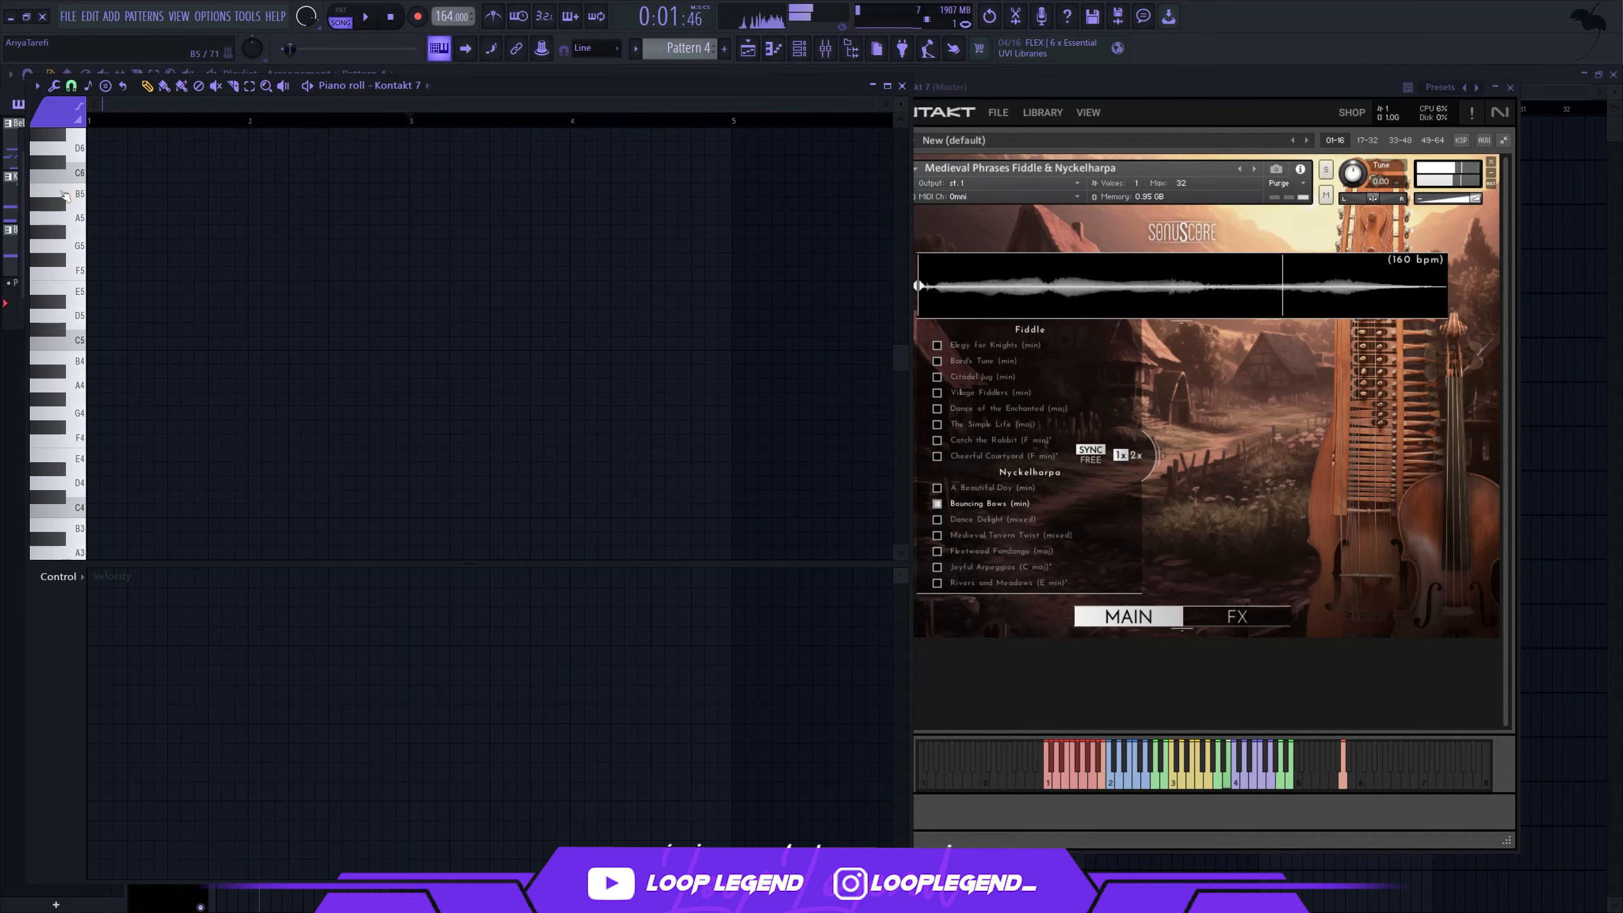
Step: Draw a one-bar B5 note at bar 4 in the Kontakt 7 piano roll and duplicate it to bar 8
{"action": "left_click_drag", "start_coordinate": [560, 189], "coordinate": [594, 185]}
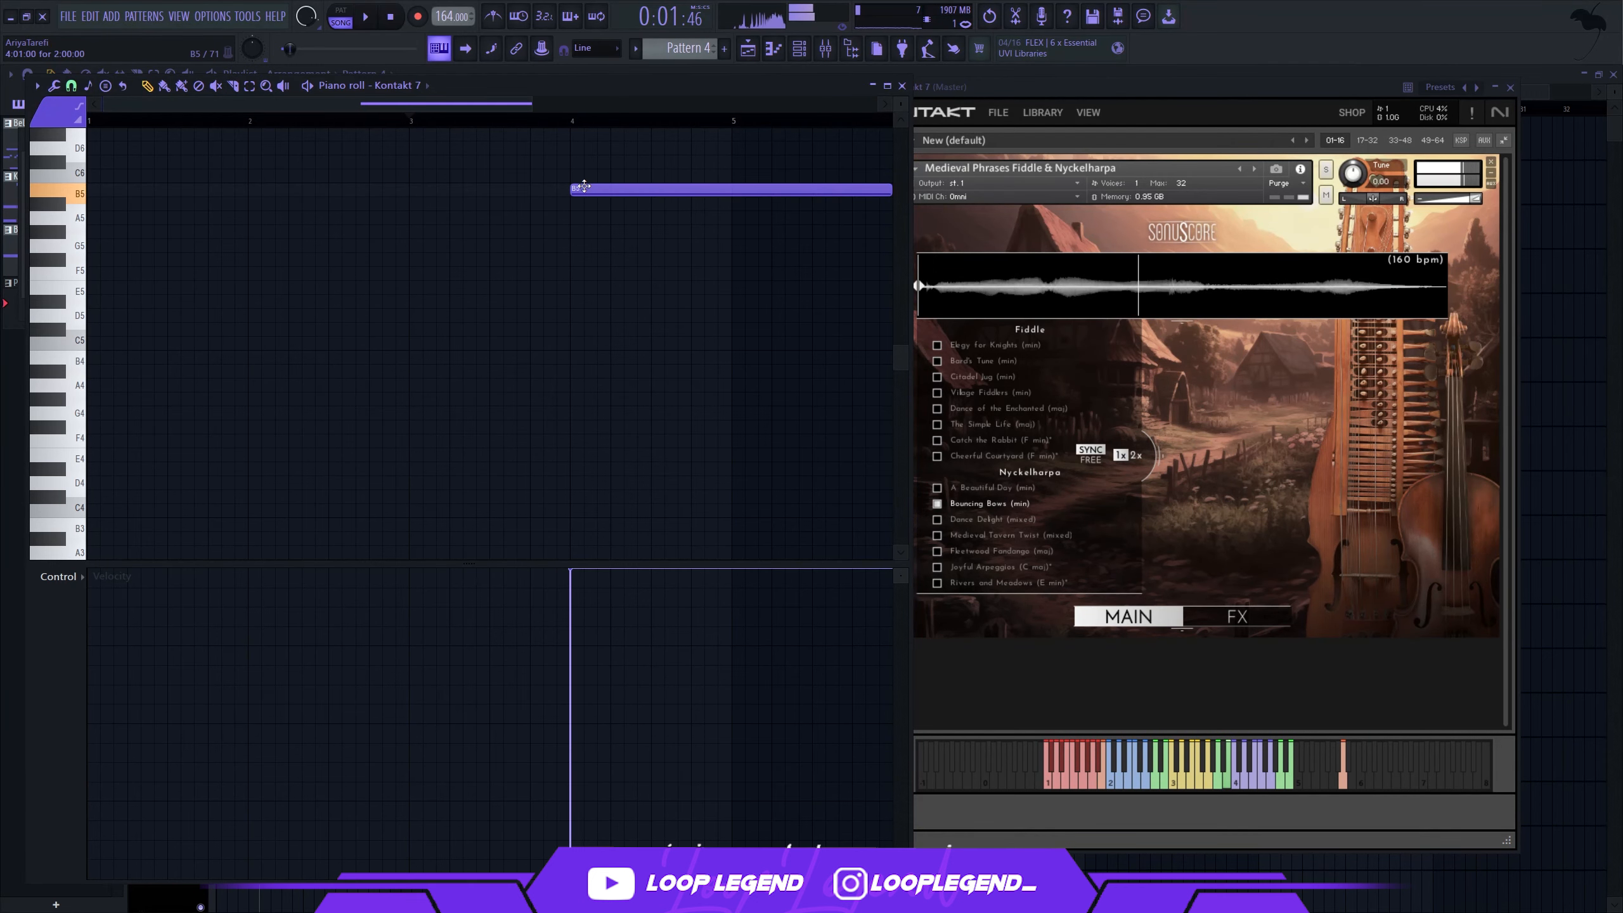
{"action": "left_click", "coordinate": [751, 166]}
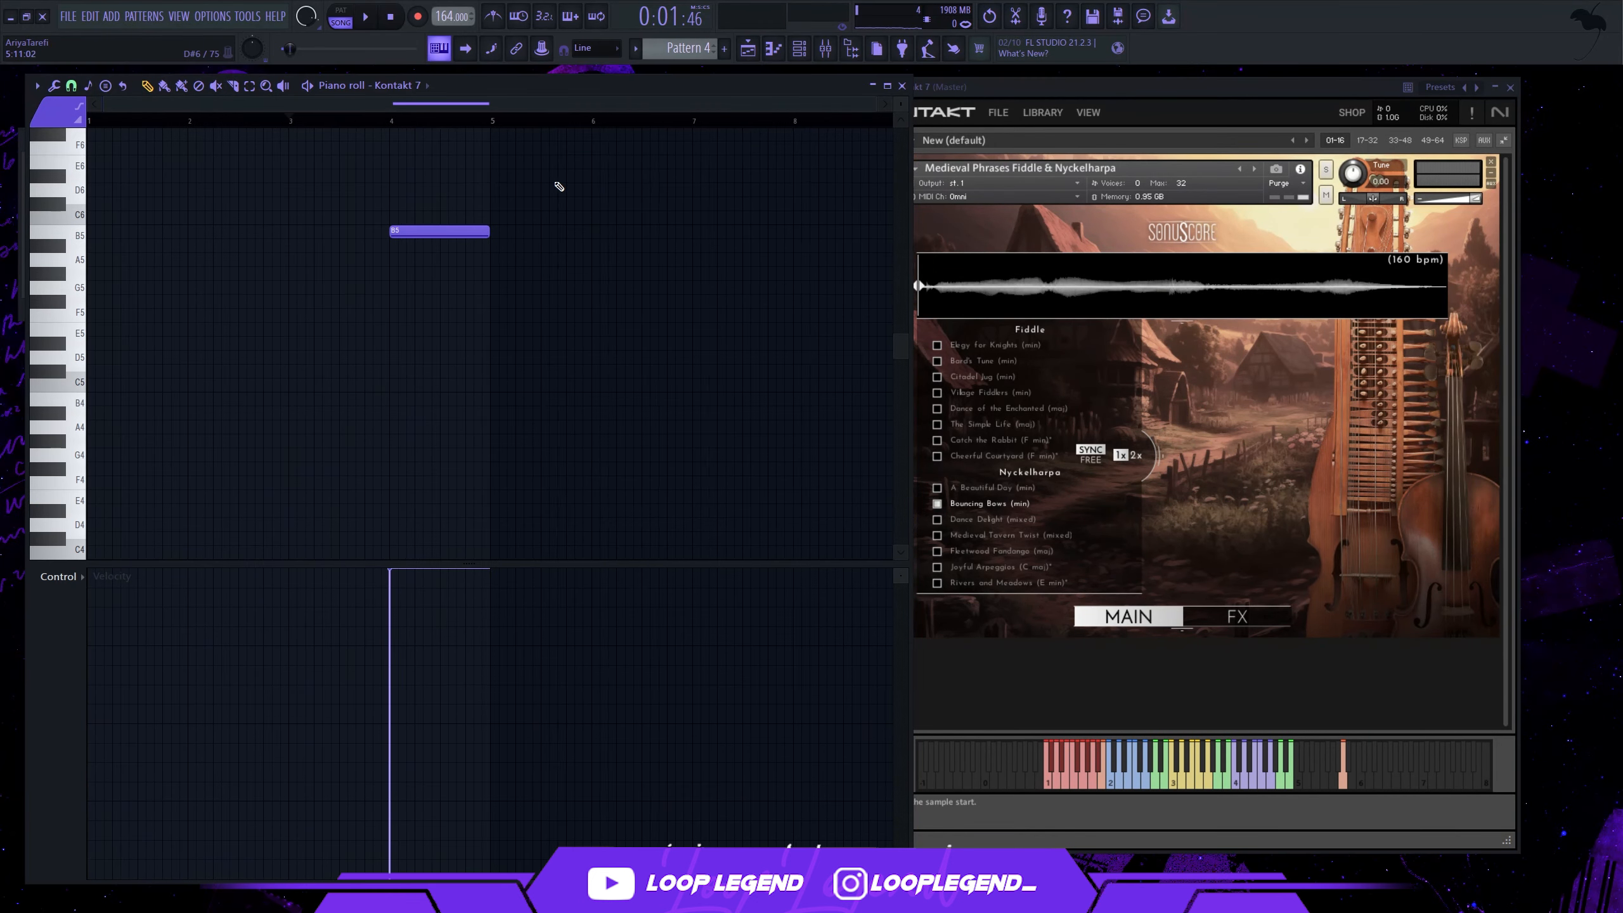
{"action": "key", "text": "ctrl+b"}
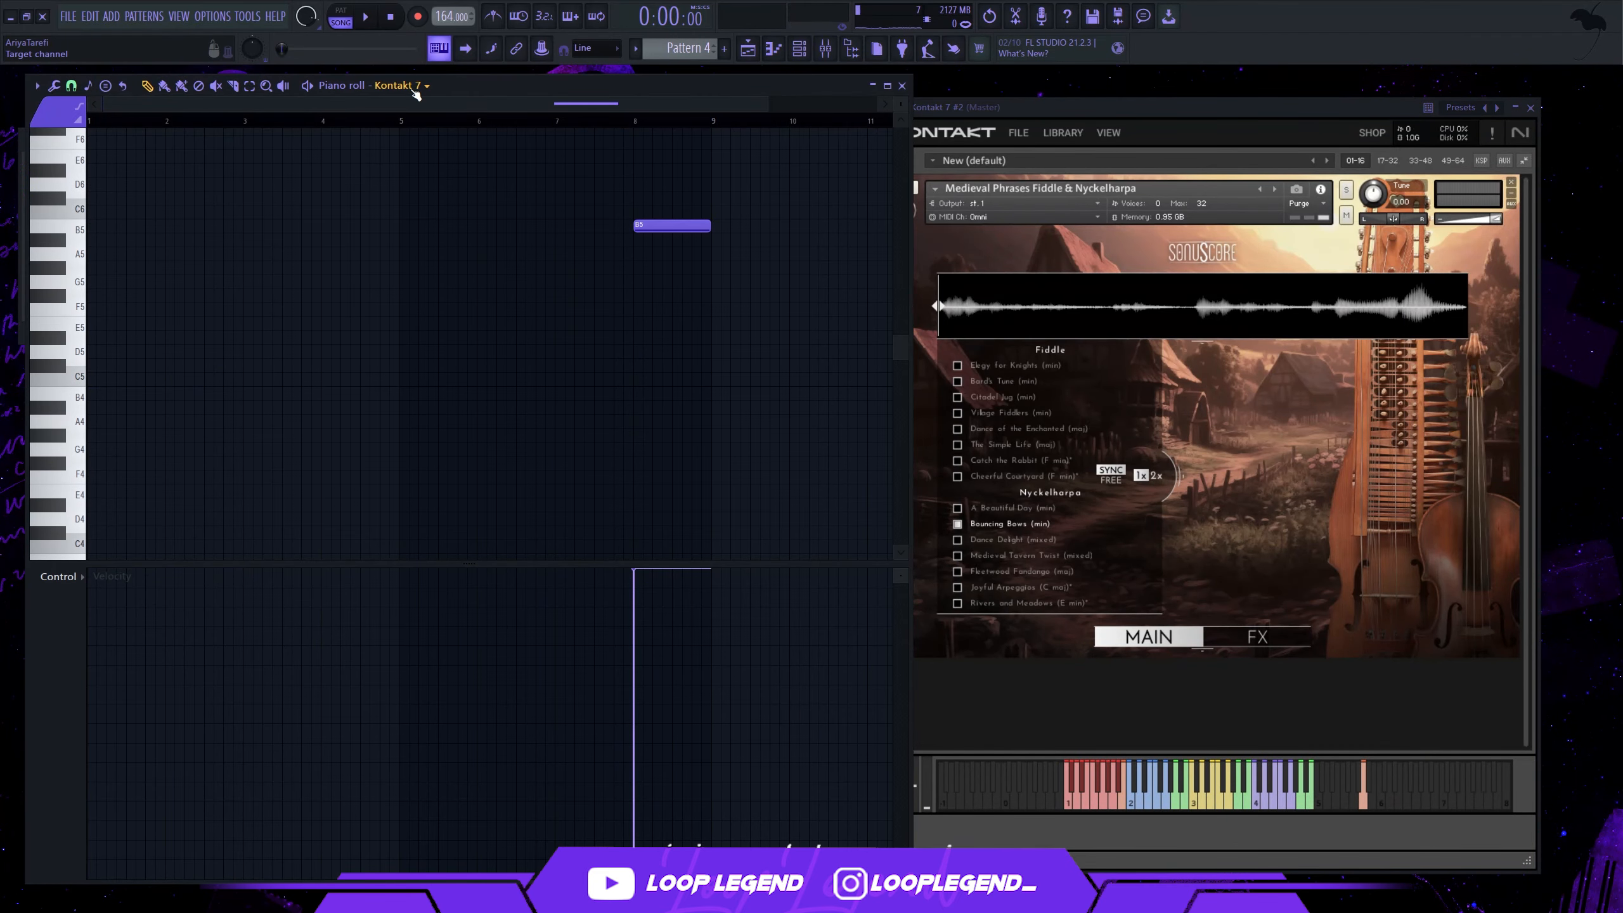
Step: Switch the piano roll to Kontakt 7 #2, shorten the opening note and audition other pitches before placing it at C5
{"action": "left_click", "coordinate": [414, 92]}
{"action": "left_click", "coordinate": [415, 237]}
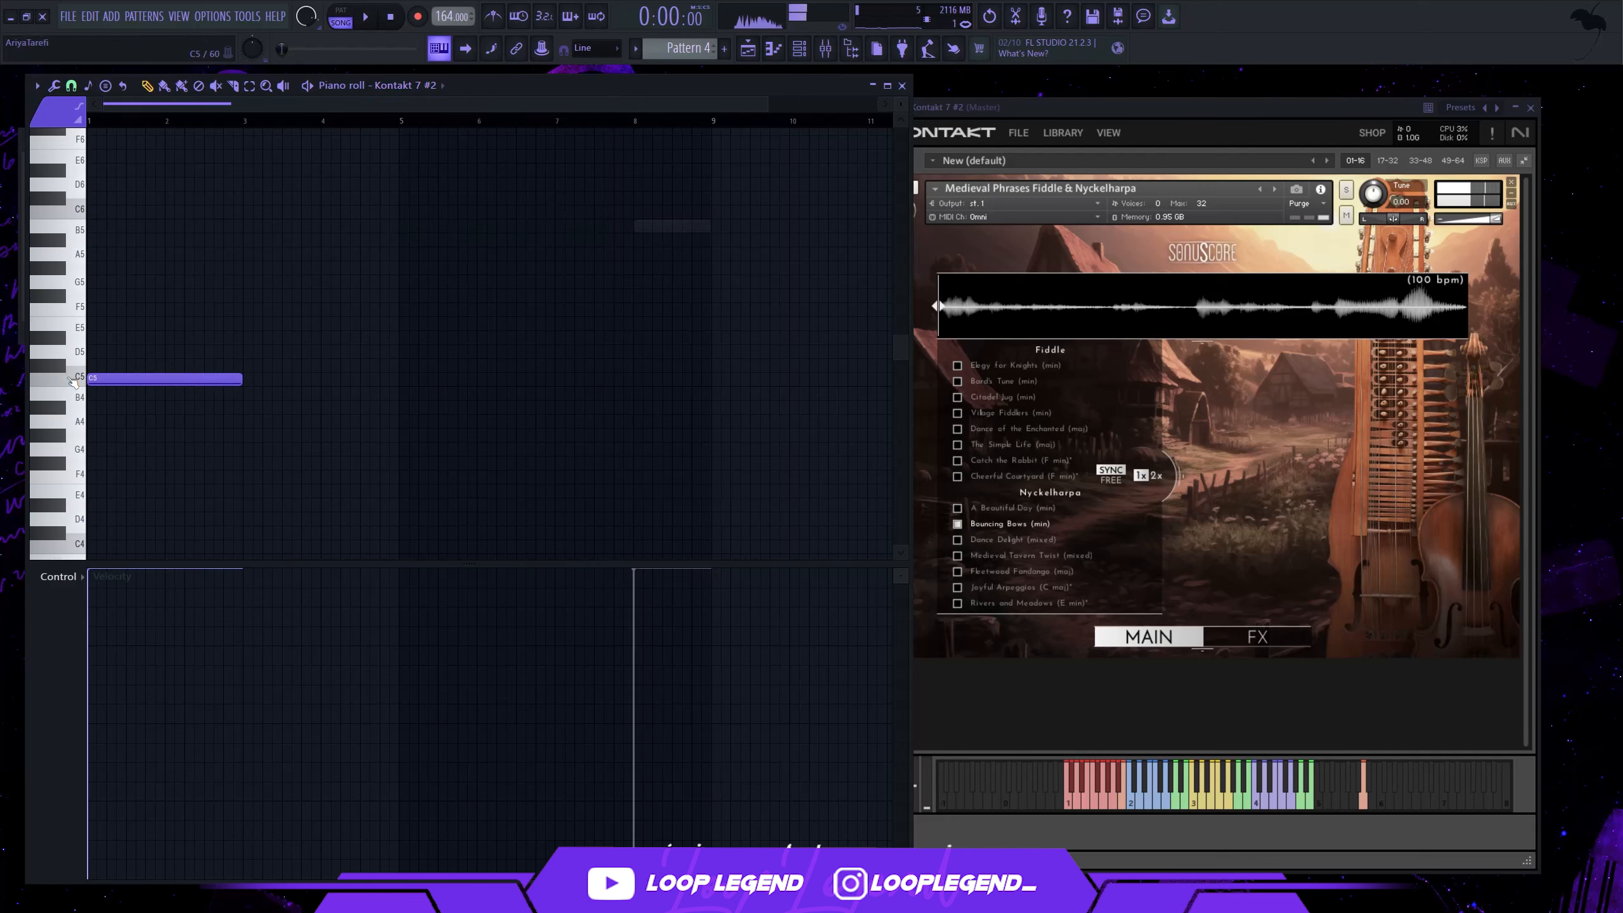
{"action": "scroll", "coordinate": [1376, 187], "scroll_direction": "up", "scroll_amount": 2}
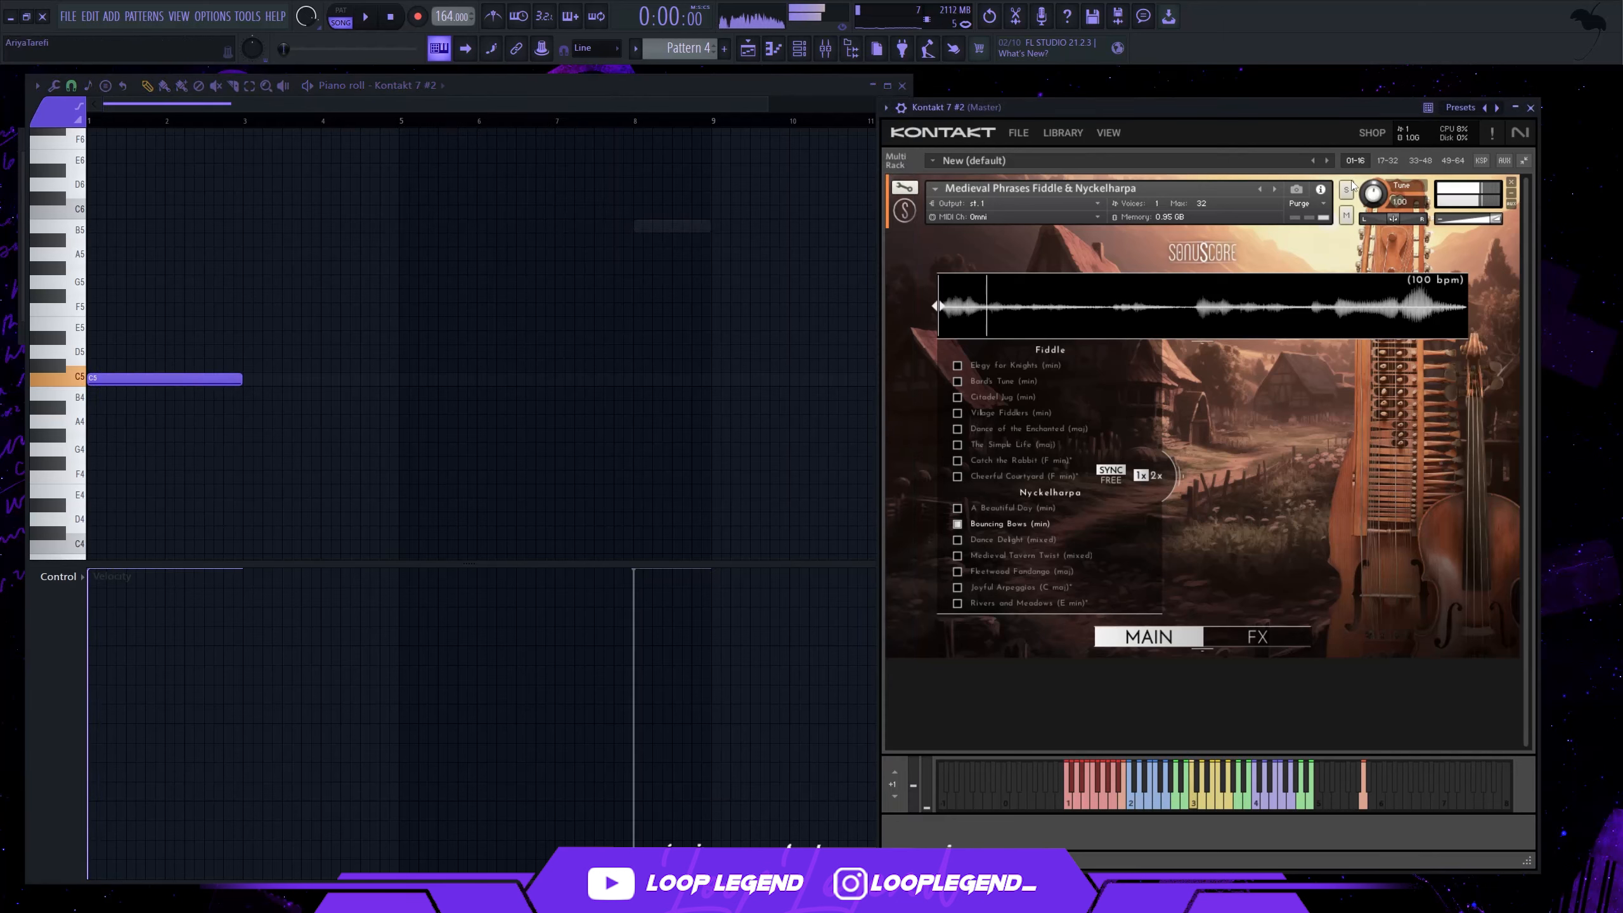
{"action": "left_click_drag", "start_coordinate": [1338, 128], "coordinate": [1308, 139]}
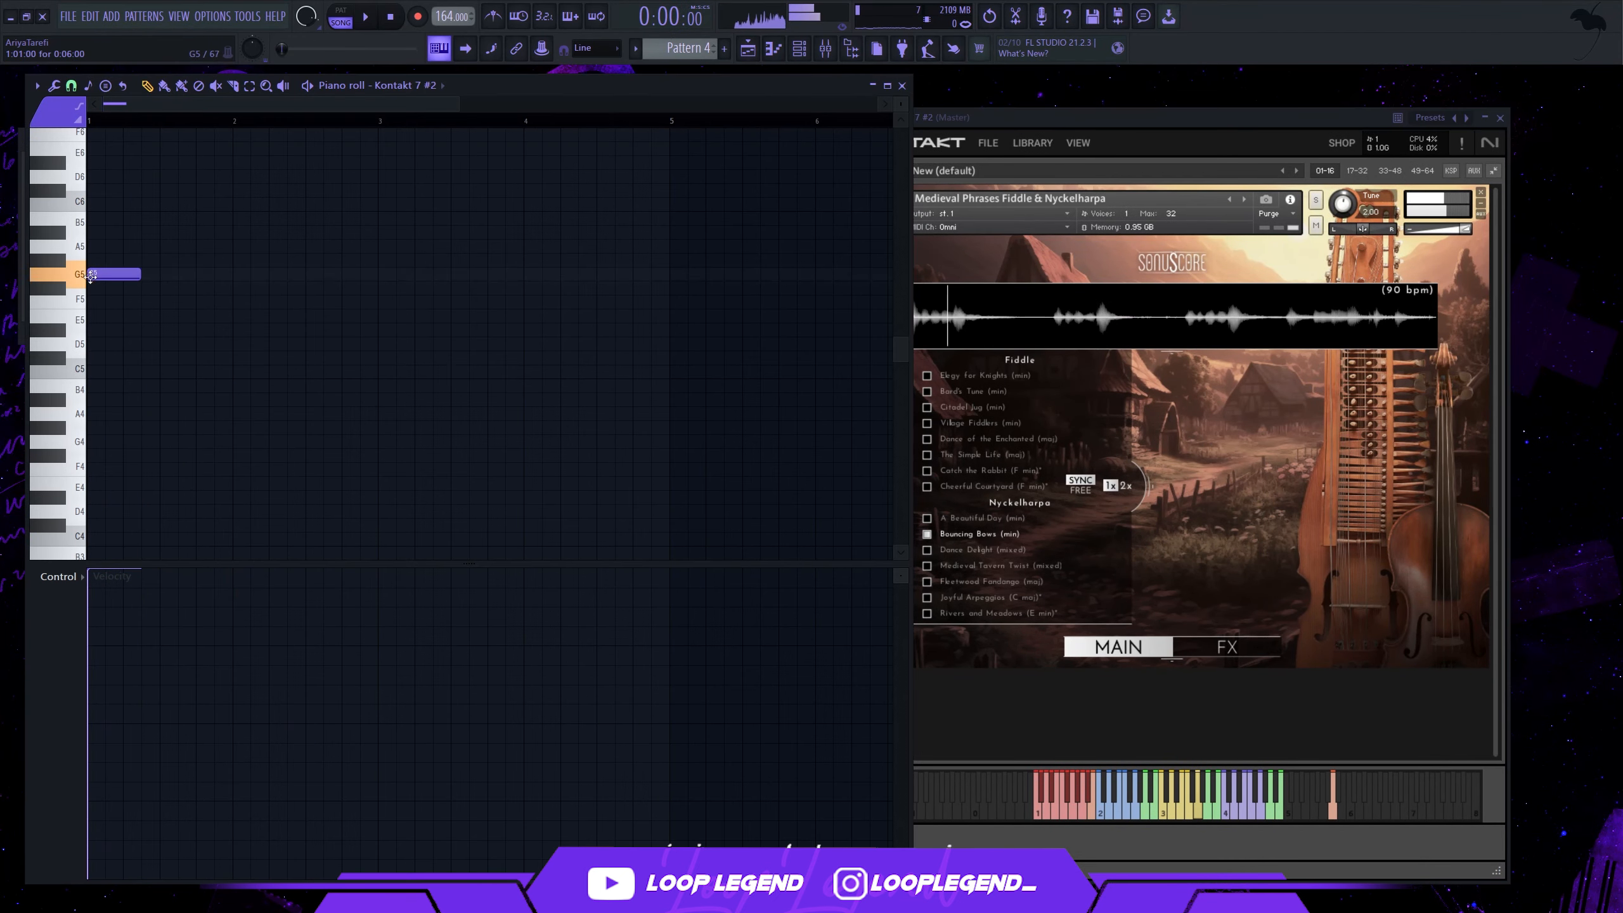
{"action": "left_click_drag", "start_coordinate": [90, 275], "coordinate": [31, 349]}
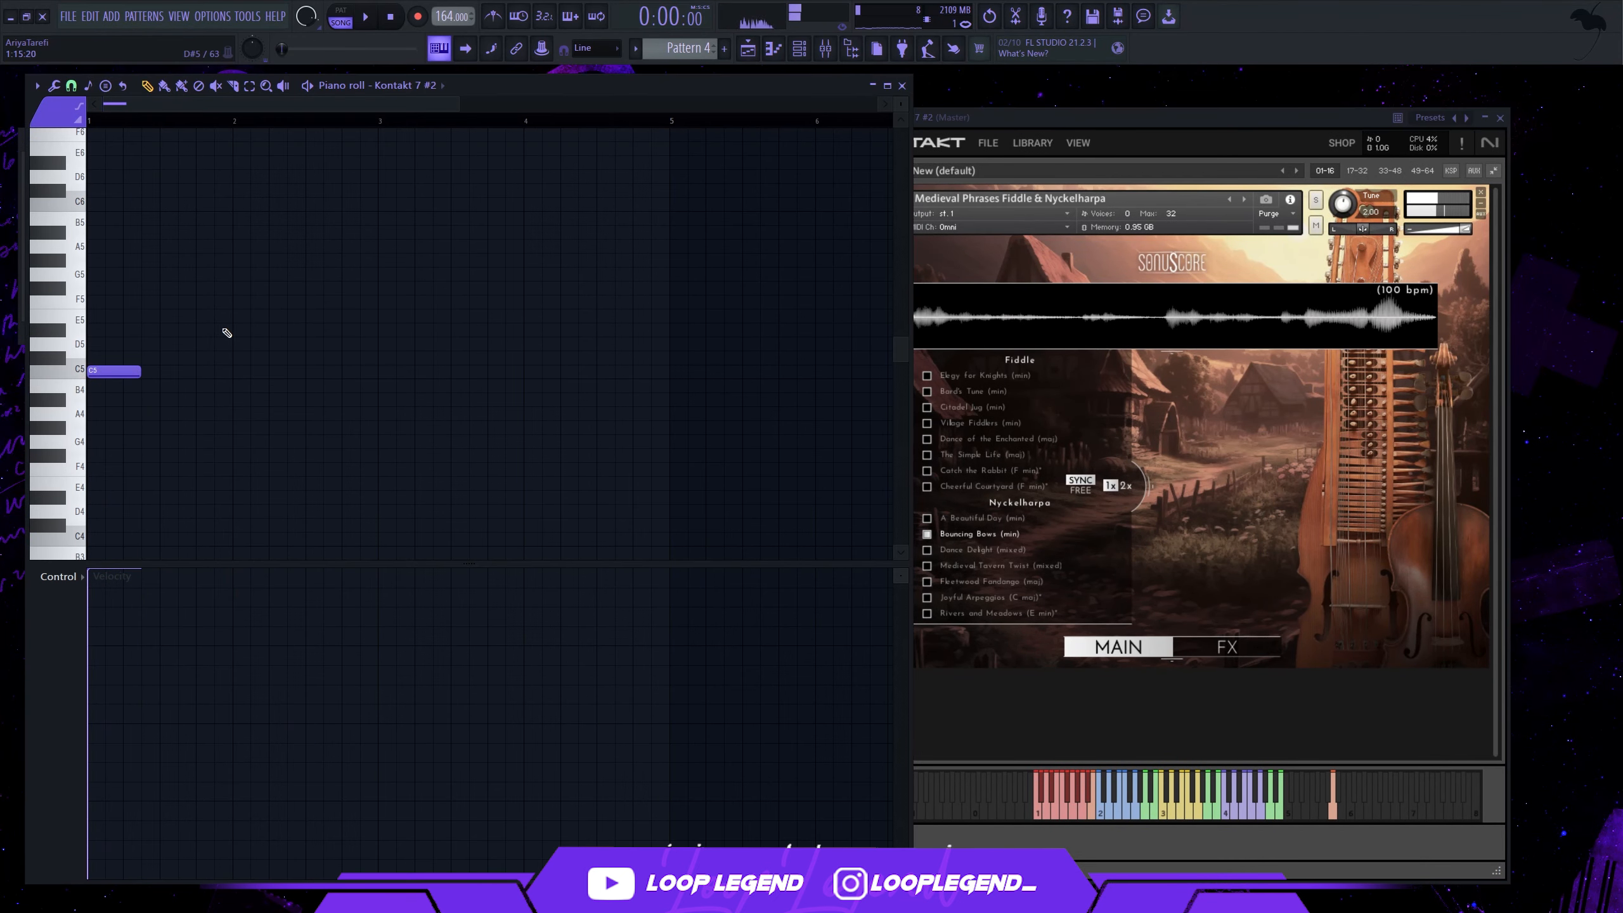
Step: Lengthen the C5 note to half a bar and fill the rest of bar 1 with D5, E5 and G4 notes
{"action": "left_click_drag", "start_coordinate": [198, 378], "coordinate": [222, 340]}
{"action": "key", "text": "space"}
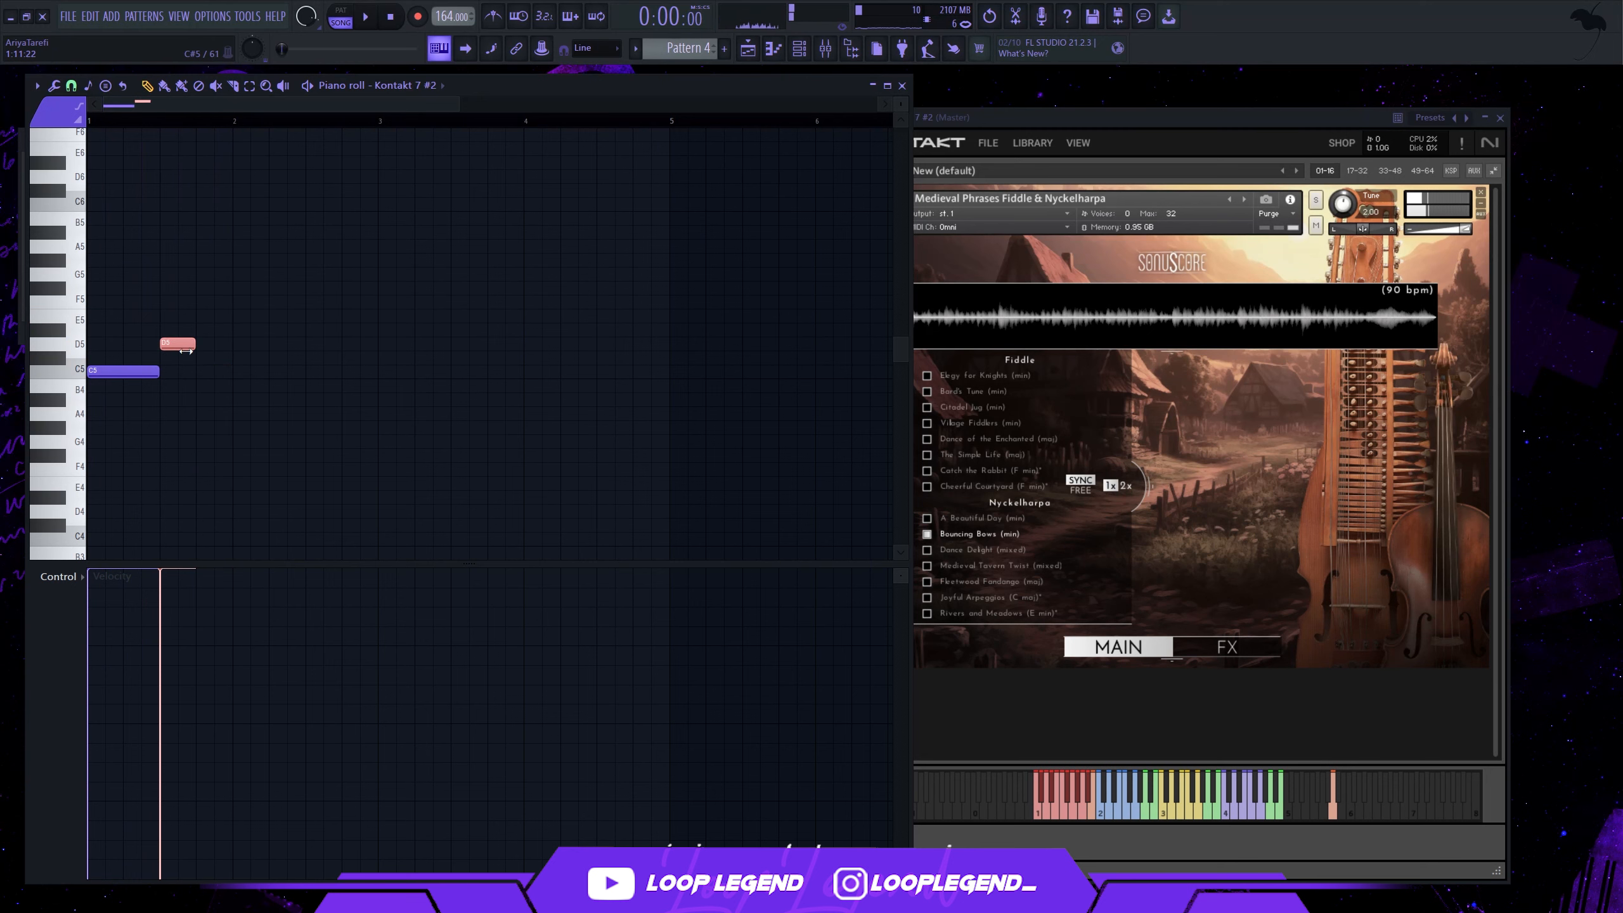
{"action": "mouse_move", "coordinate": [203, 286]}
{"action": "left_mouse_down"}
{"action": "mouse_move", "coordinate": [197, 273]}
{"action": "mouse_move", "coordinate": [194, 302]}
{"action": "left_mouse_up"}
{"action": "key", "text": "space"}
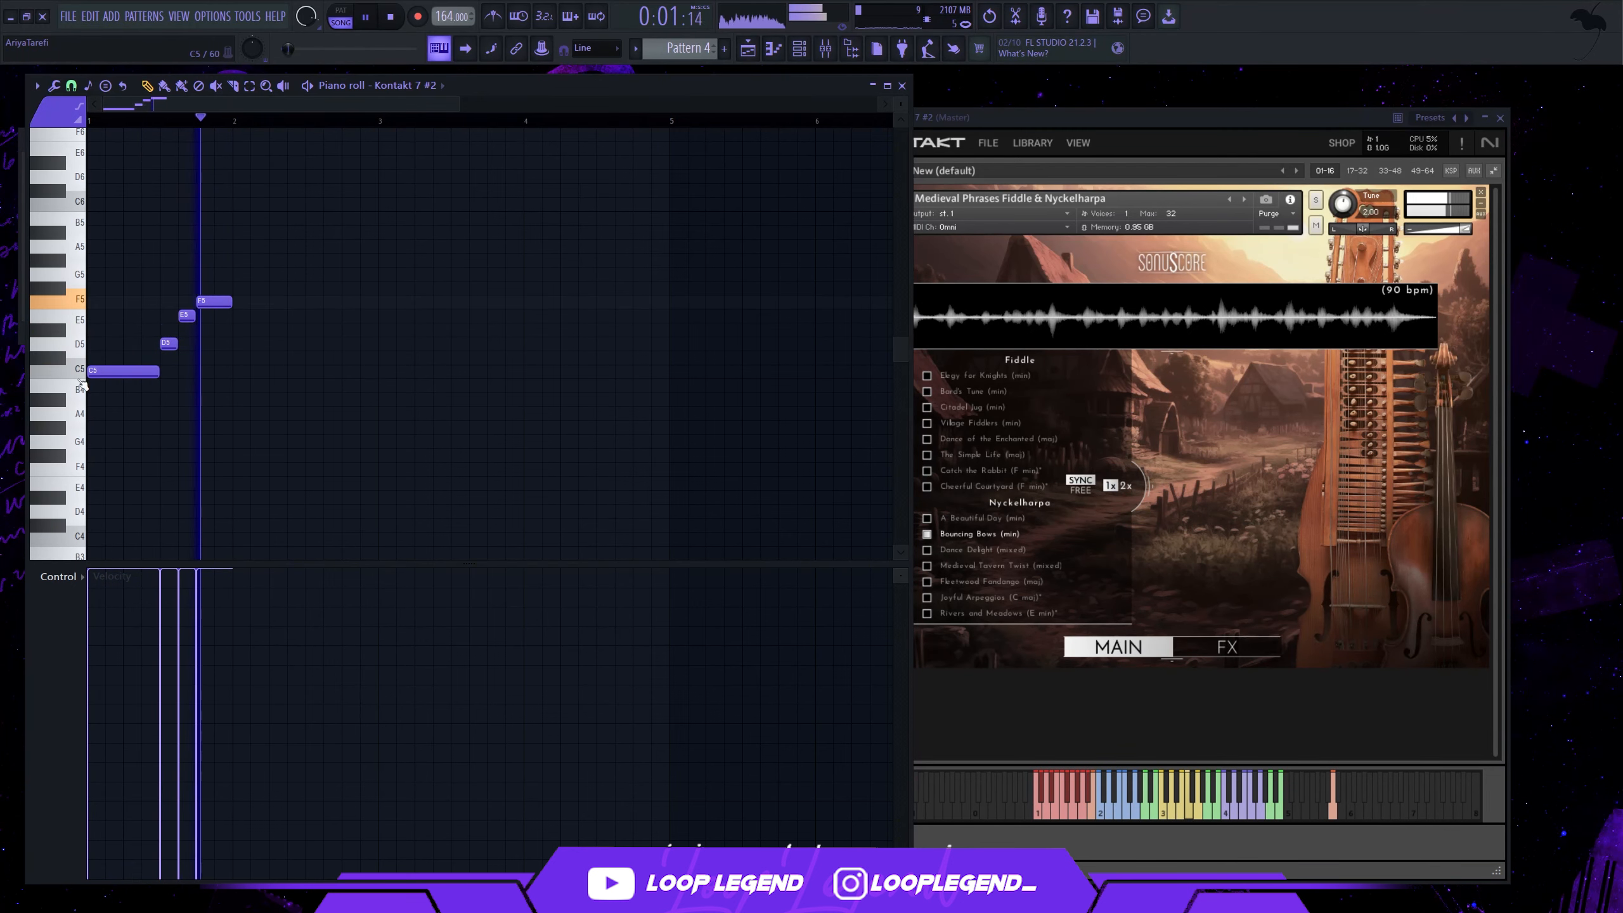
{"action": "scroll", "coordinate": [313, 294], "scroll_direction": "up", "scroll_amount": 3, "text": "ctrl"}
{"action": "key", "text": "space"}
{"action": "left_click_drag", "start_coordinate": [407, 304], "coordinate": [419, 457]}
{"action": "key", "text": "space"}
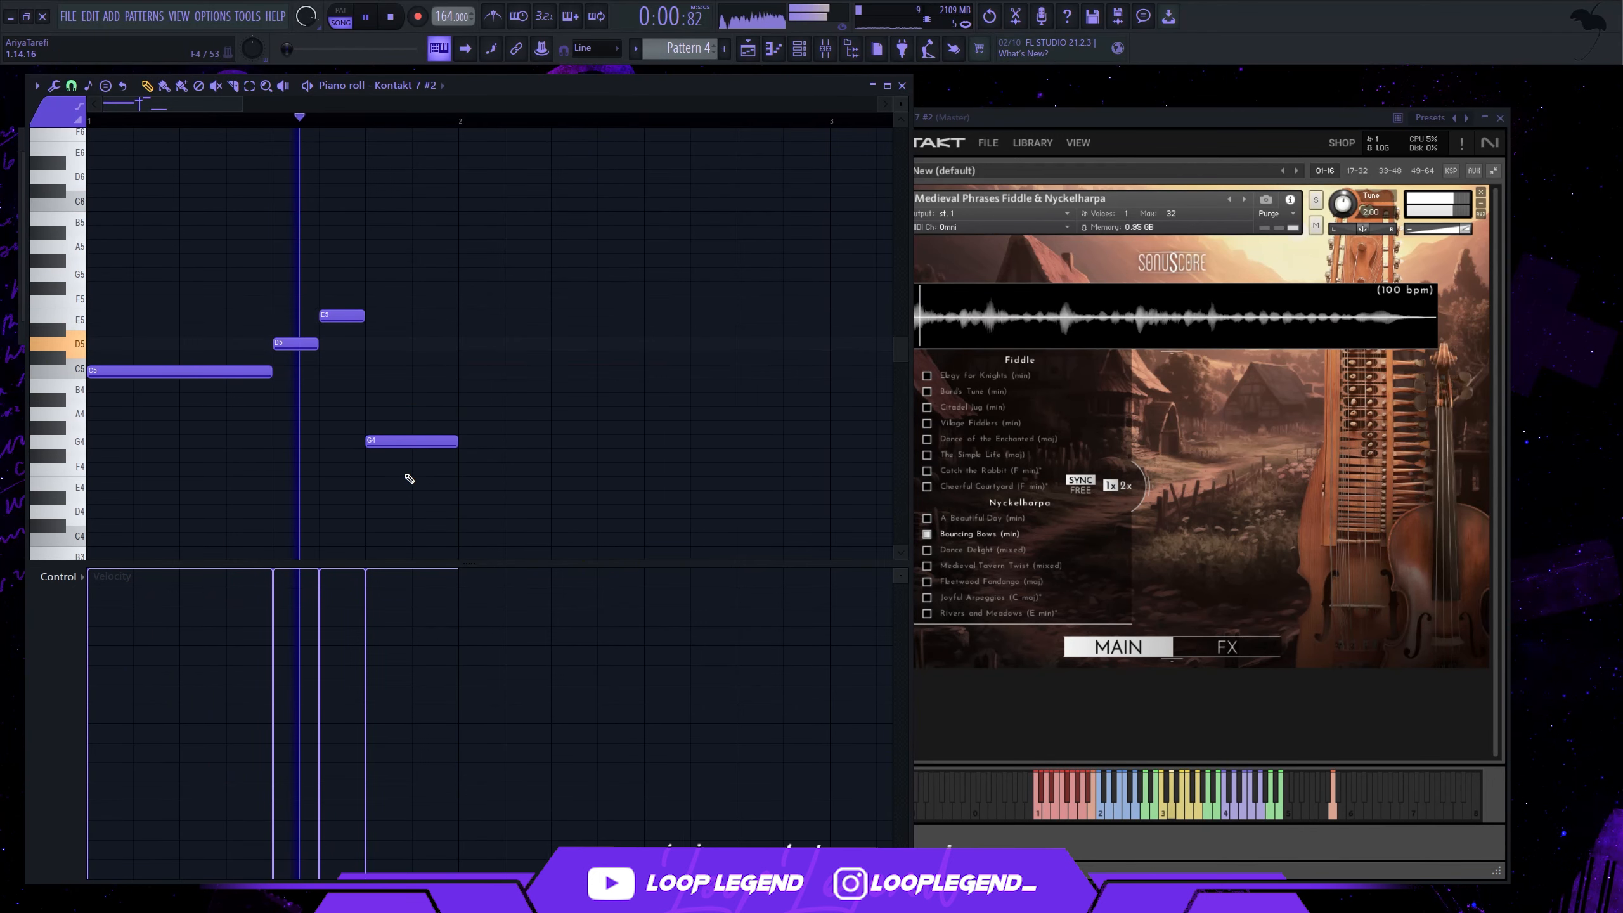
Step: Duplicate the four-note phrase from bar 1 into bar 2 of the piano roll
{"action": "key", "text": "ctrl+b"}
{"action": "scroll", "coordinate": [392, 476], "scroll_direction": "down", "scroll_amount": 2}
{"action": "key", "text": "space"}
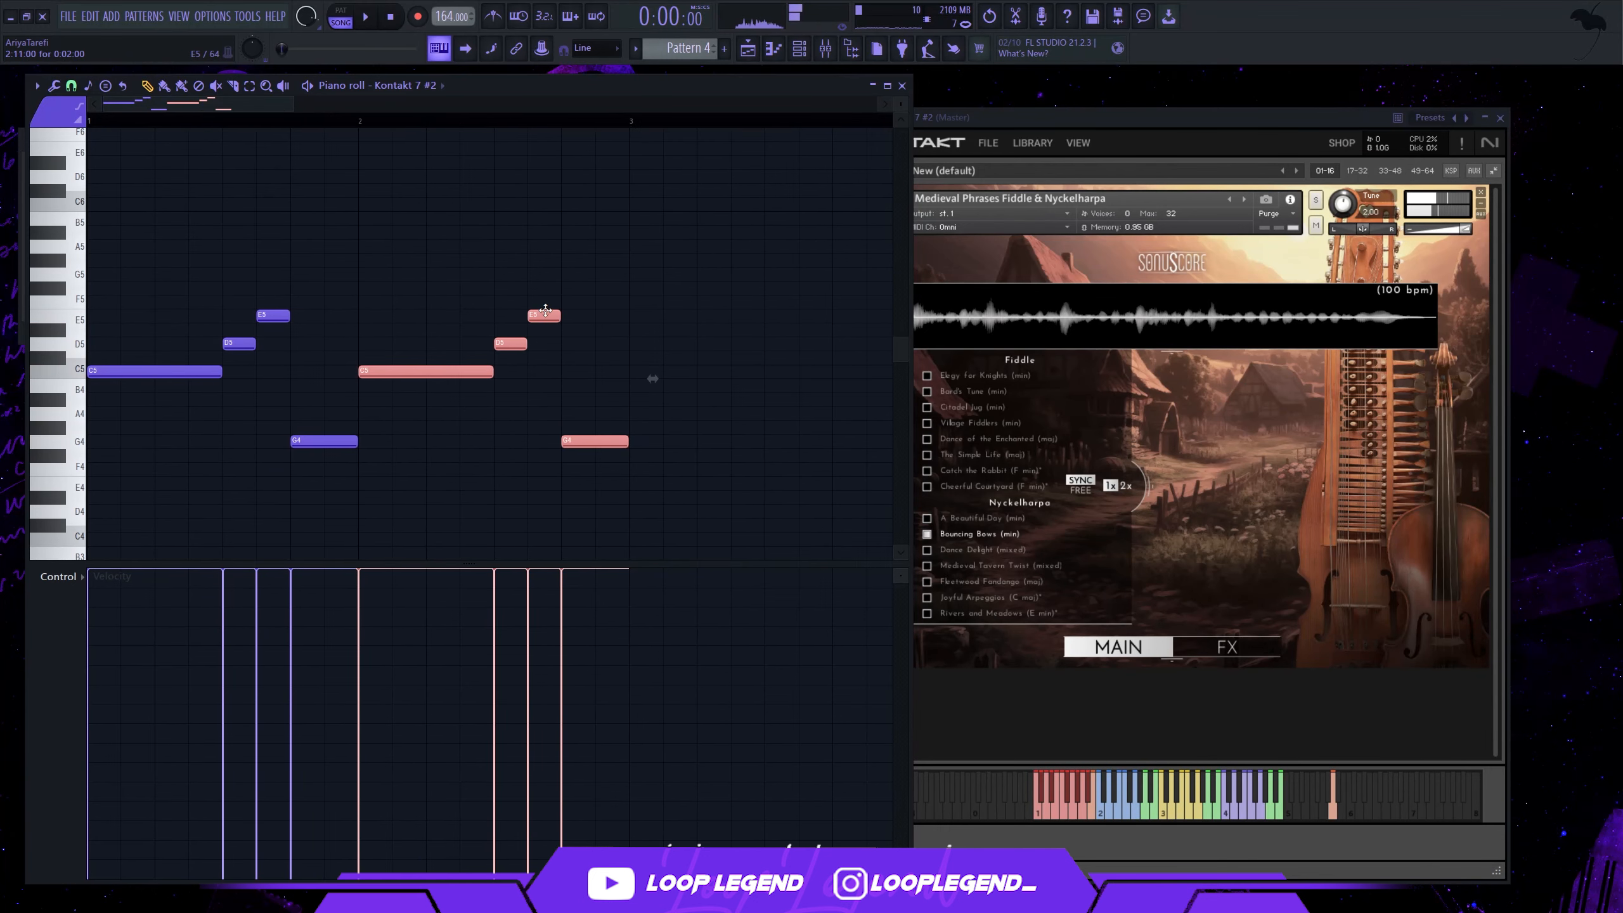
Step: In bar 2, delete the D5 note, extend E5 over its place and move the last note to F4, checking by playback
{"action": "right_click", "coordinate": [520, 343]}
{"action": "key", "text": "ctrl+d"}
{"action": "key", "text": "space"}
{"action": "mouse_move", "coordinate": [548, 317]}
{"action": "left_mouse_down"}
{"action": "mouse_move", "coordinate": [515, 317]}
{"action": "mouse_move", "coordinate": [560, 313]}
{"action": "left_mouse_up"}
{"action": "left_click_drag", "start_coordinate": [578, 453], "coordinate": [578, 480]}
{"action": "key", "text": "space"}
{"action": "key", "text": "space"}
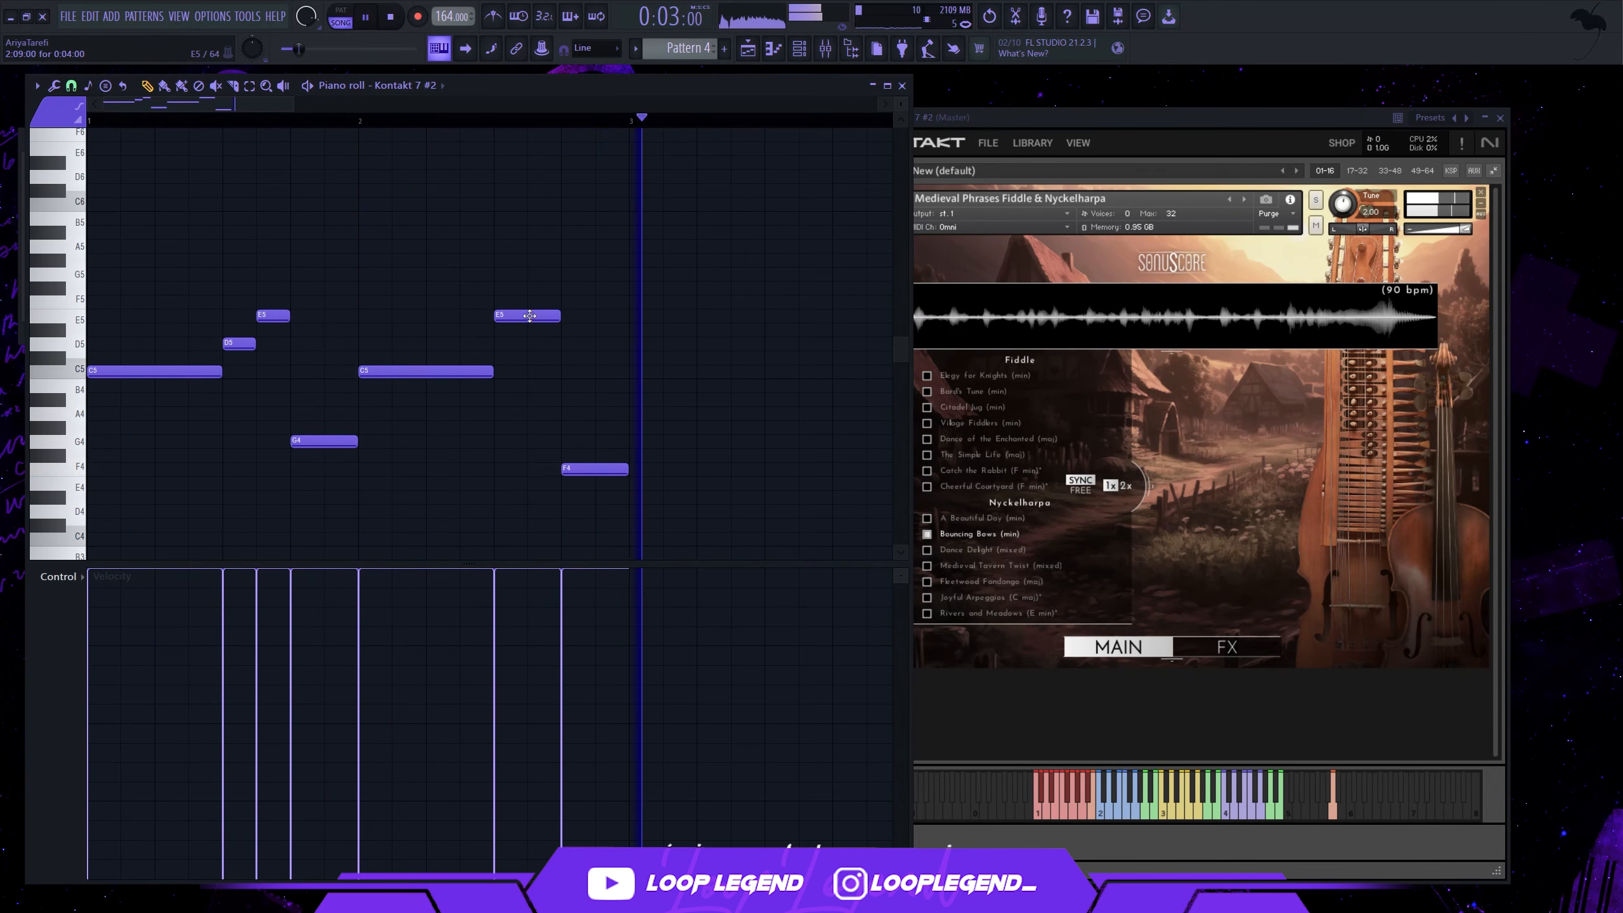
Step: Move bar 2's E5 note down to C4 and play the pattern back
{"action": "key", "text": "space"}
{"action": "left_click_drag", "start_coordinate": [530, 315], "coordinate": [530, 422]}
{"action": "key", "text": "space"}
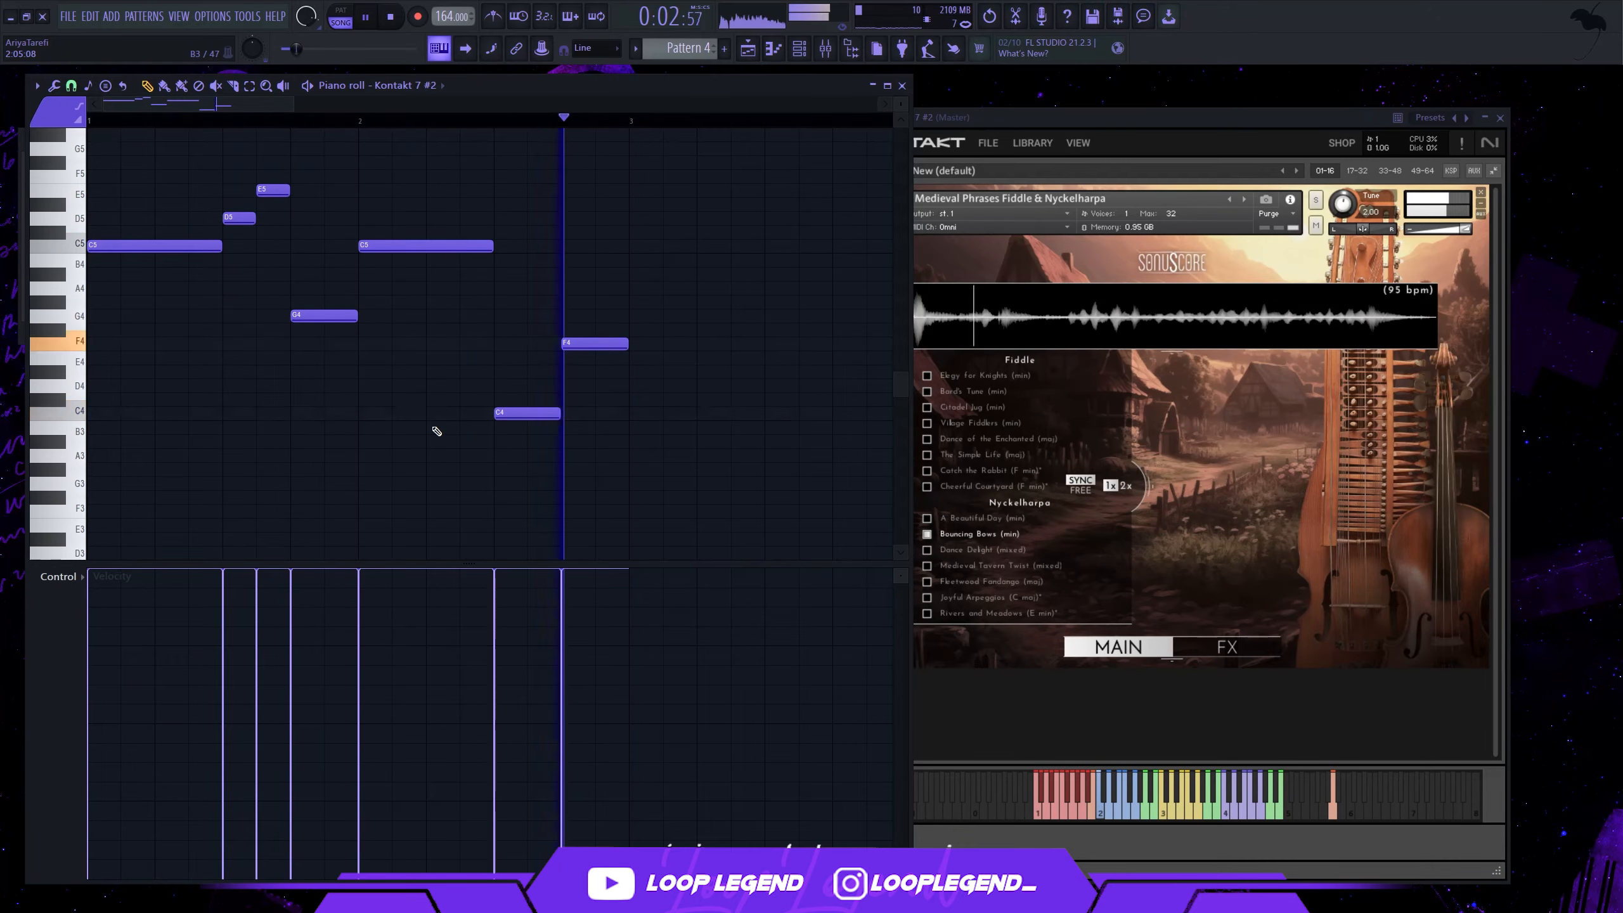
{"action": "scroll", "coordinate": [422, 415], "scroll_direction": "down", "scroll_amount": 2}
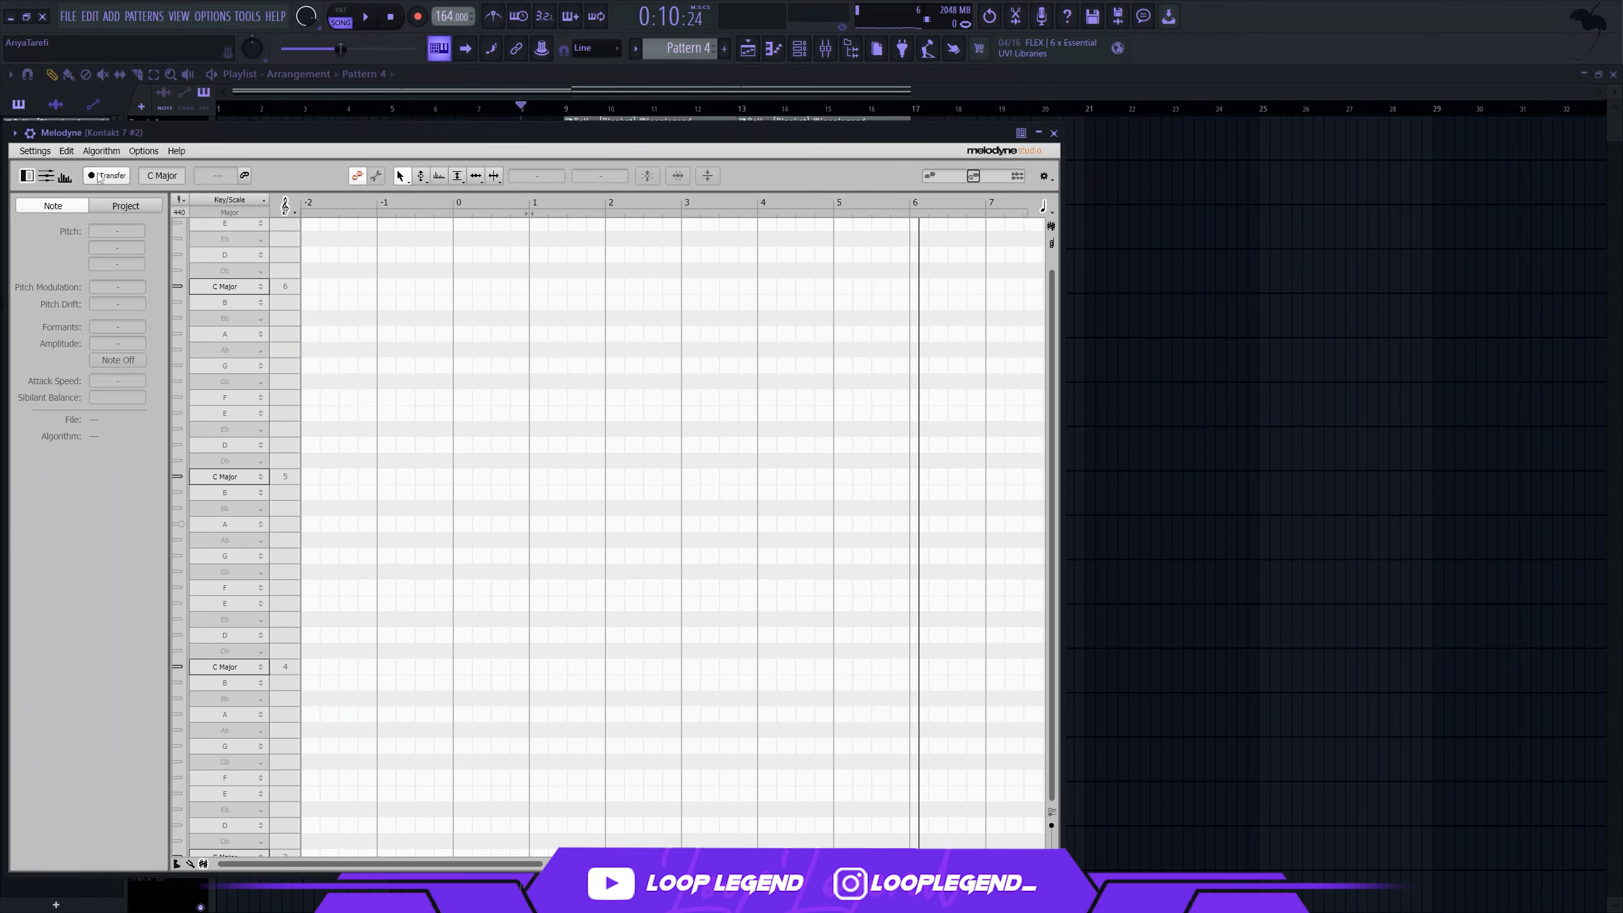
Step: Transfer the Kontakt string phrases into Melodyne and set the scale to B Minor
{"action": "left_click", "coordinate": [99, 176]}
{"action": "key", "text": "space"}
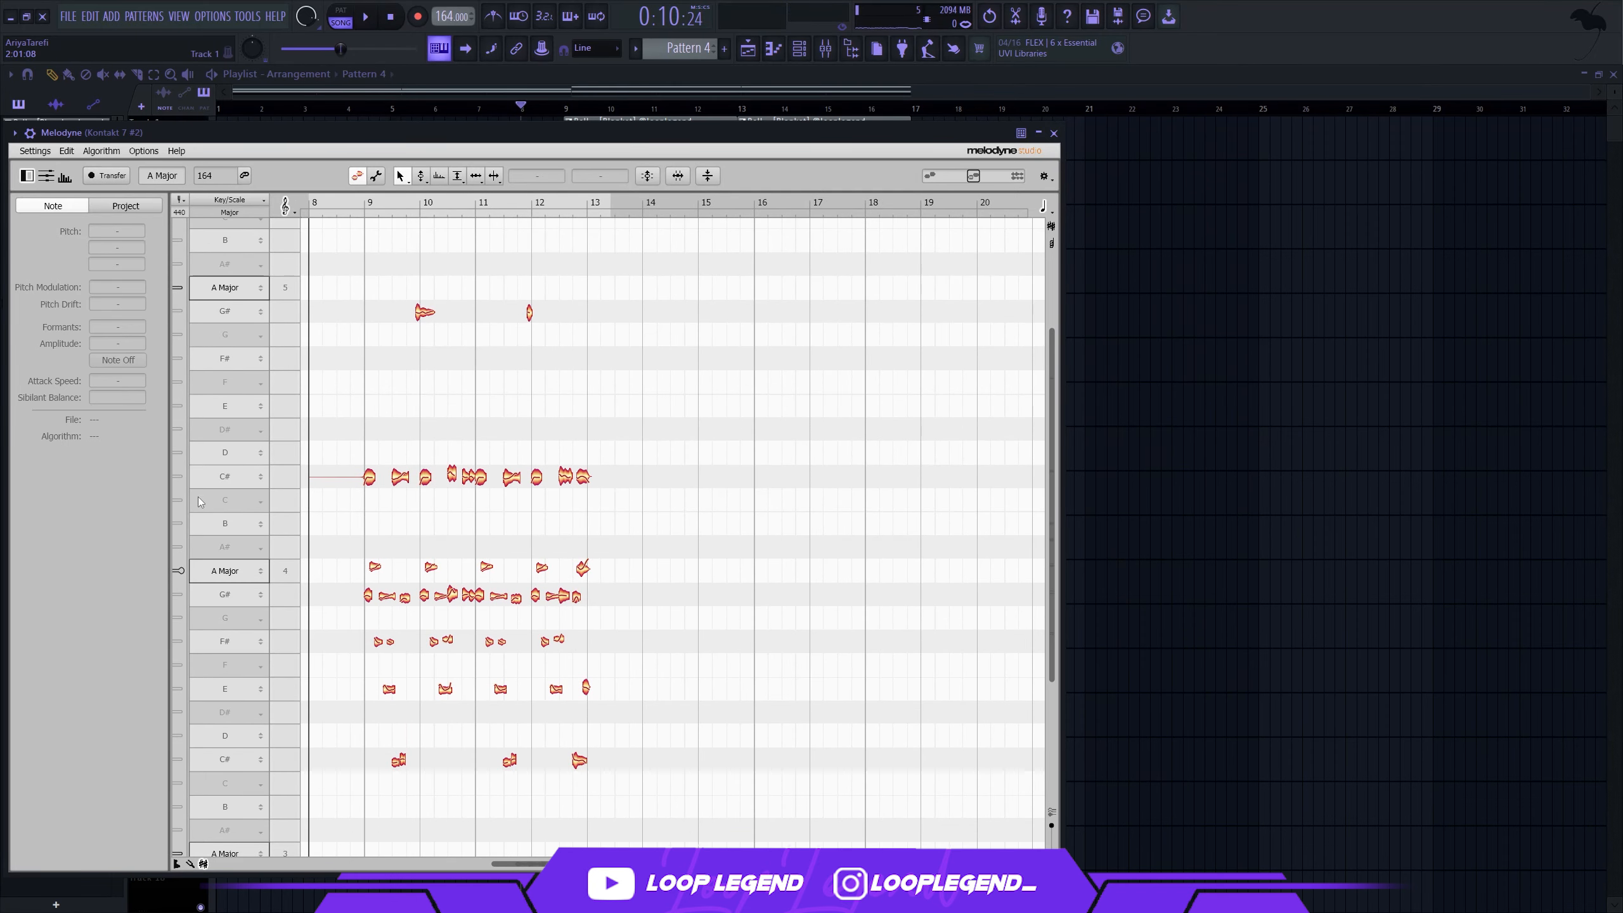
{"action": "left_click", "coordinate": [235, 524]}
{"action": "left_click", "coordinate": [231, 553]}
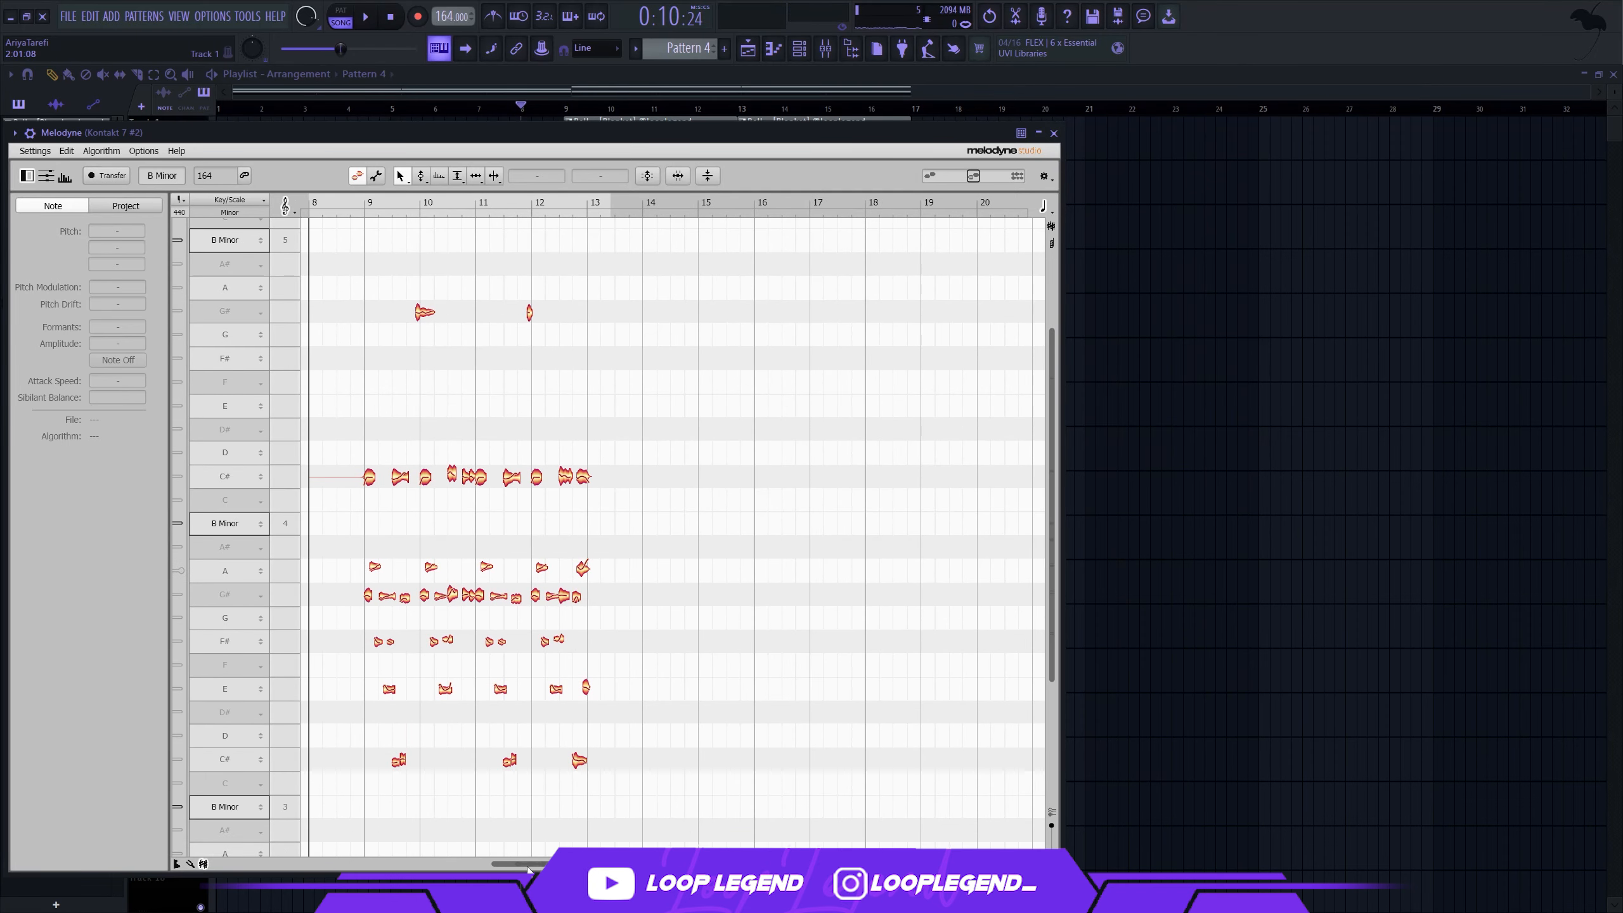
Step: Select the row of G#4 notes in Melodyne and lower them to G4
{"action": "scroll", "coordinate": [549, 611], "scroll_direction": "up", "scroll_amount": 3}
{"action": "left_click_drag", "start_coordinate": [736, 585], "coordinate": [402, 582]}
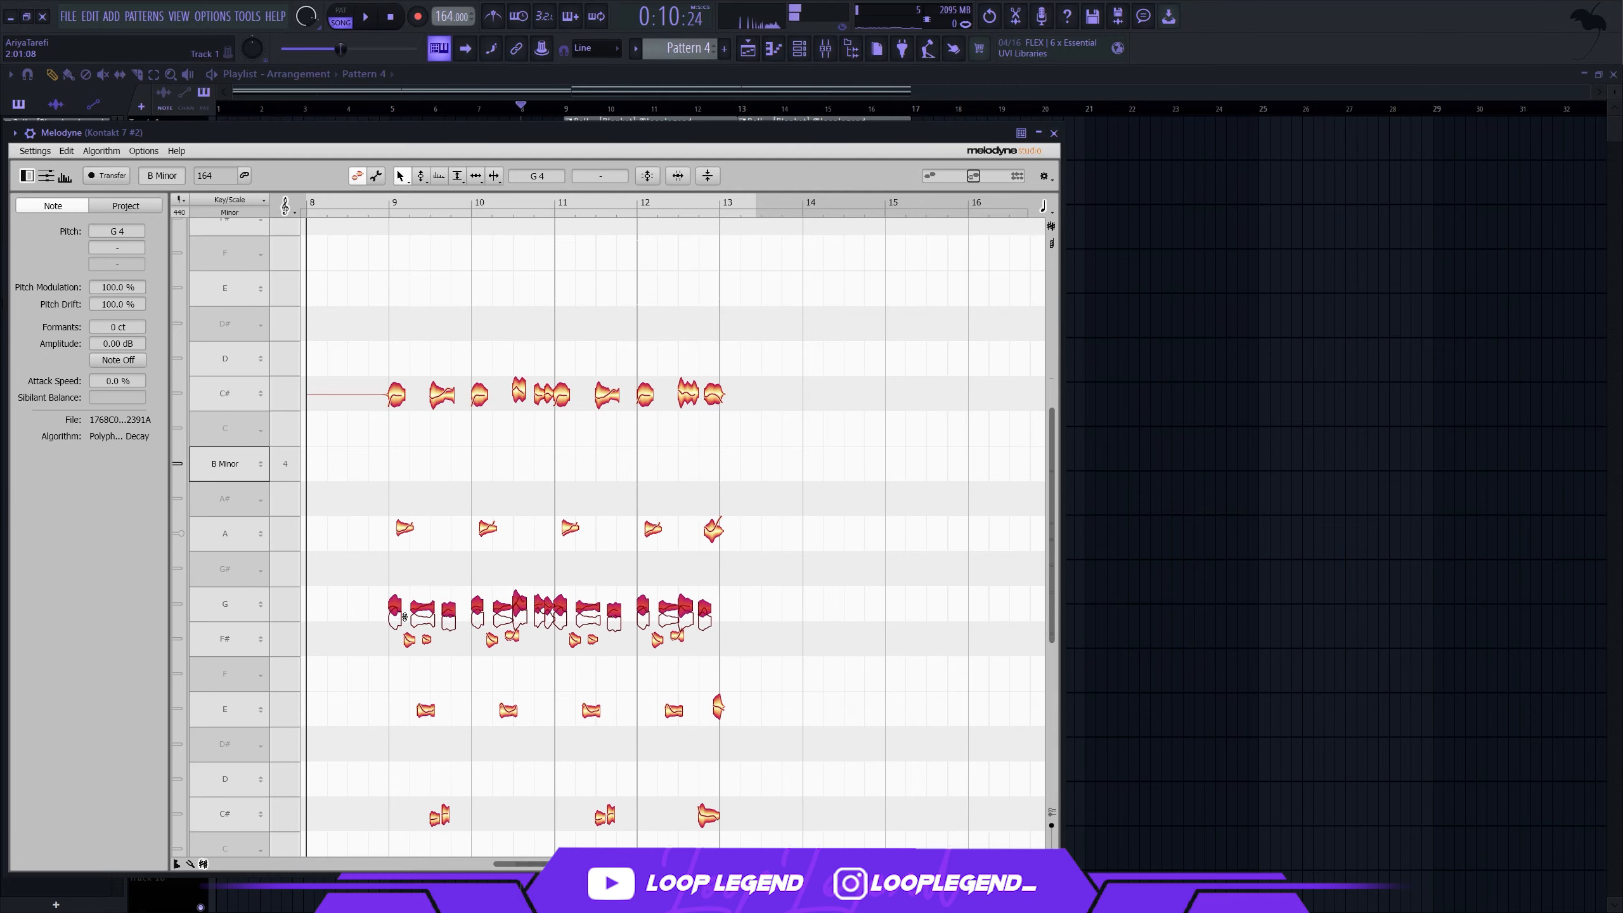
{"action": "left_click_drag", "start_coordinate": [404, 617], "coordinate": [405, 630]}
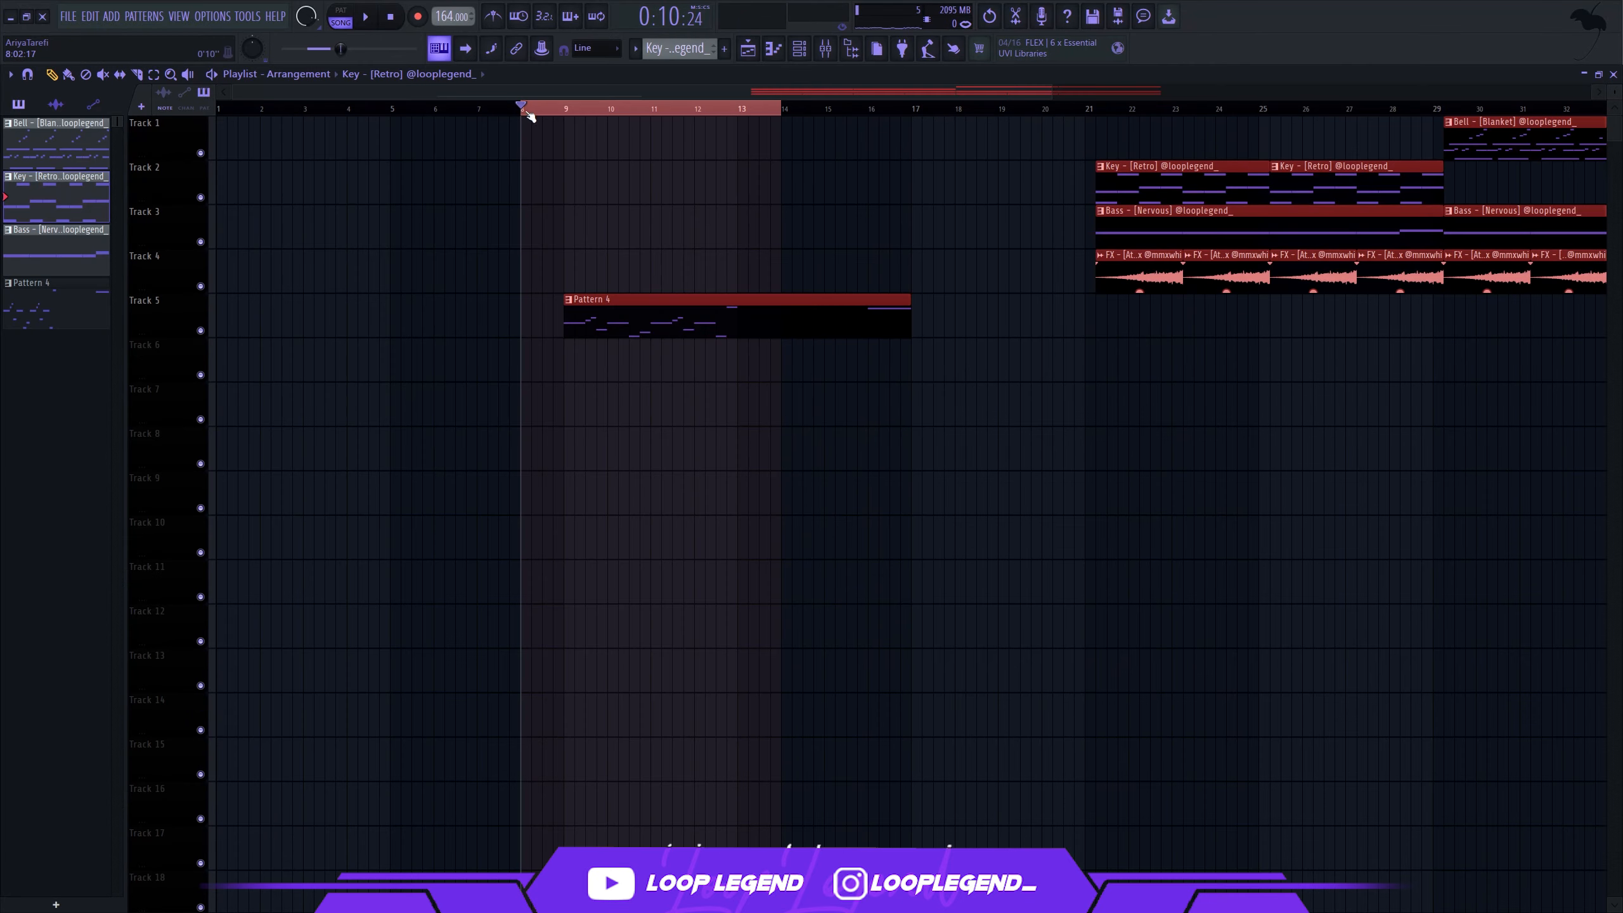
Step: Consolidate the Pattern 4 clip in the playlist selection to audio
{"action": "key", "text": "ctrl+alt+c"}
{"action": "key", "text": "Return"}
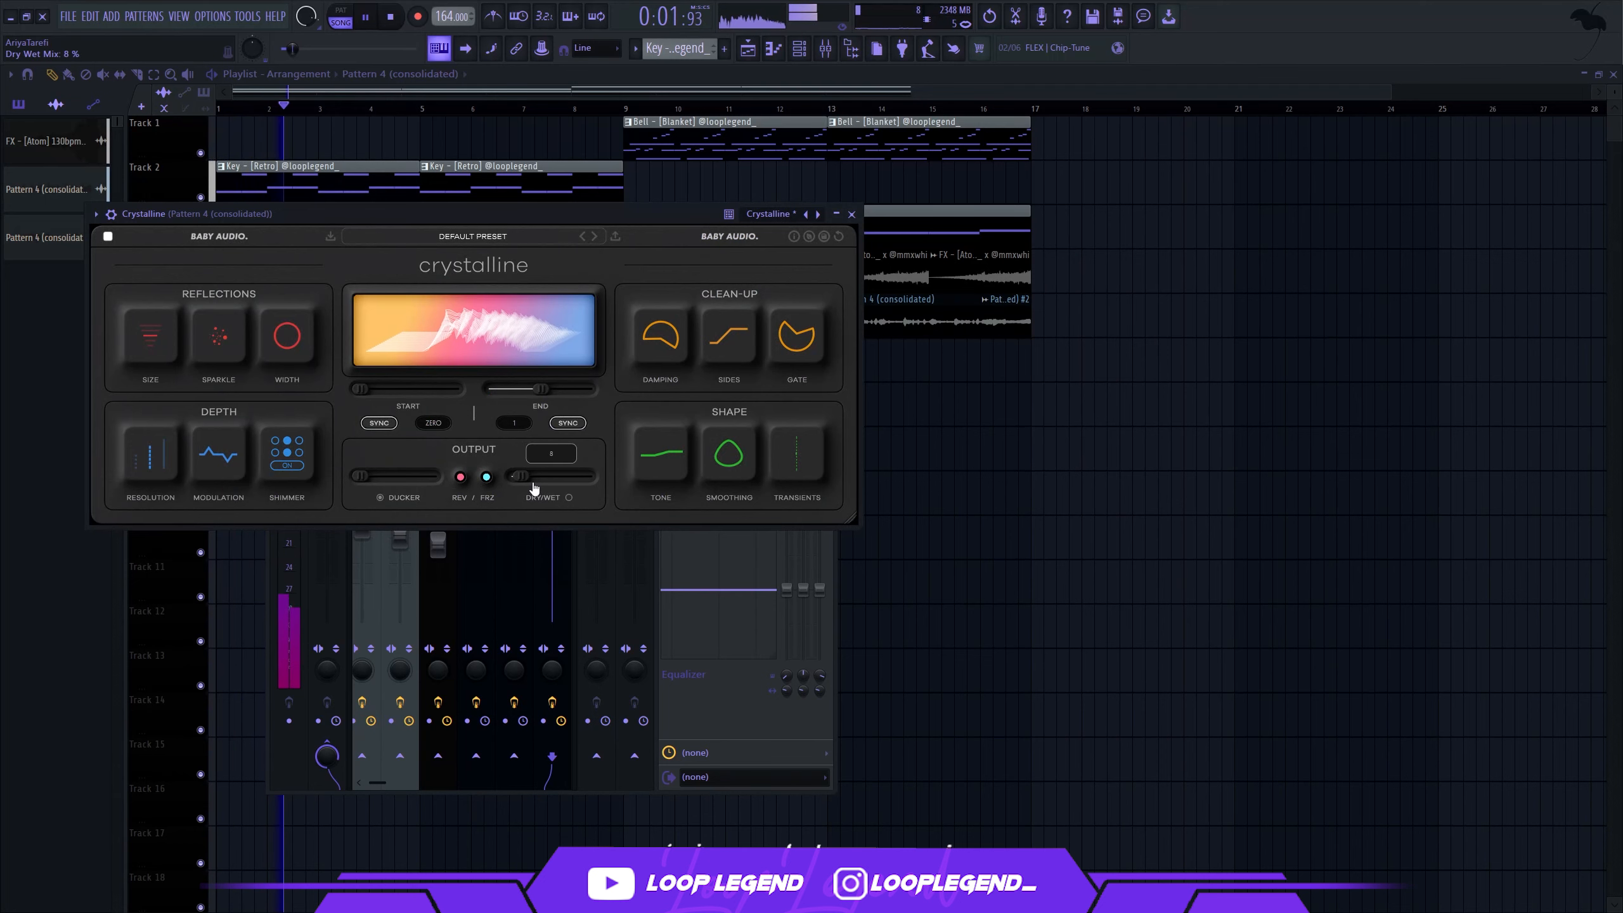
Step: Fine-tune Crystalline's dry/wet mix on the consolidated strings and boost Tube Saturator 2's bass to 4.7 dB
{"action": "left_click_drag", "start_coordinate": [535, 488], "coordinate": [539, 487]}
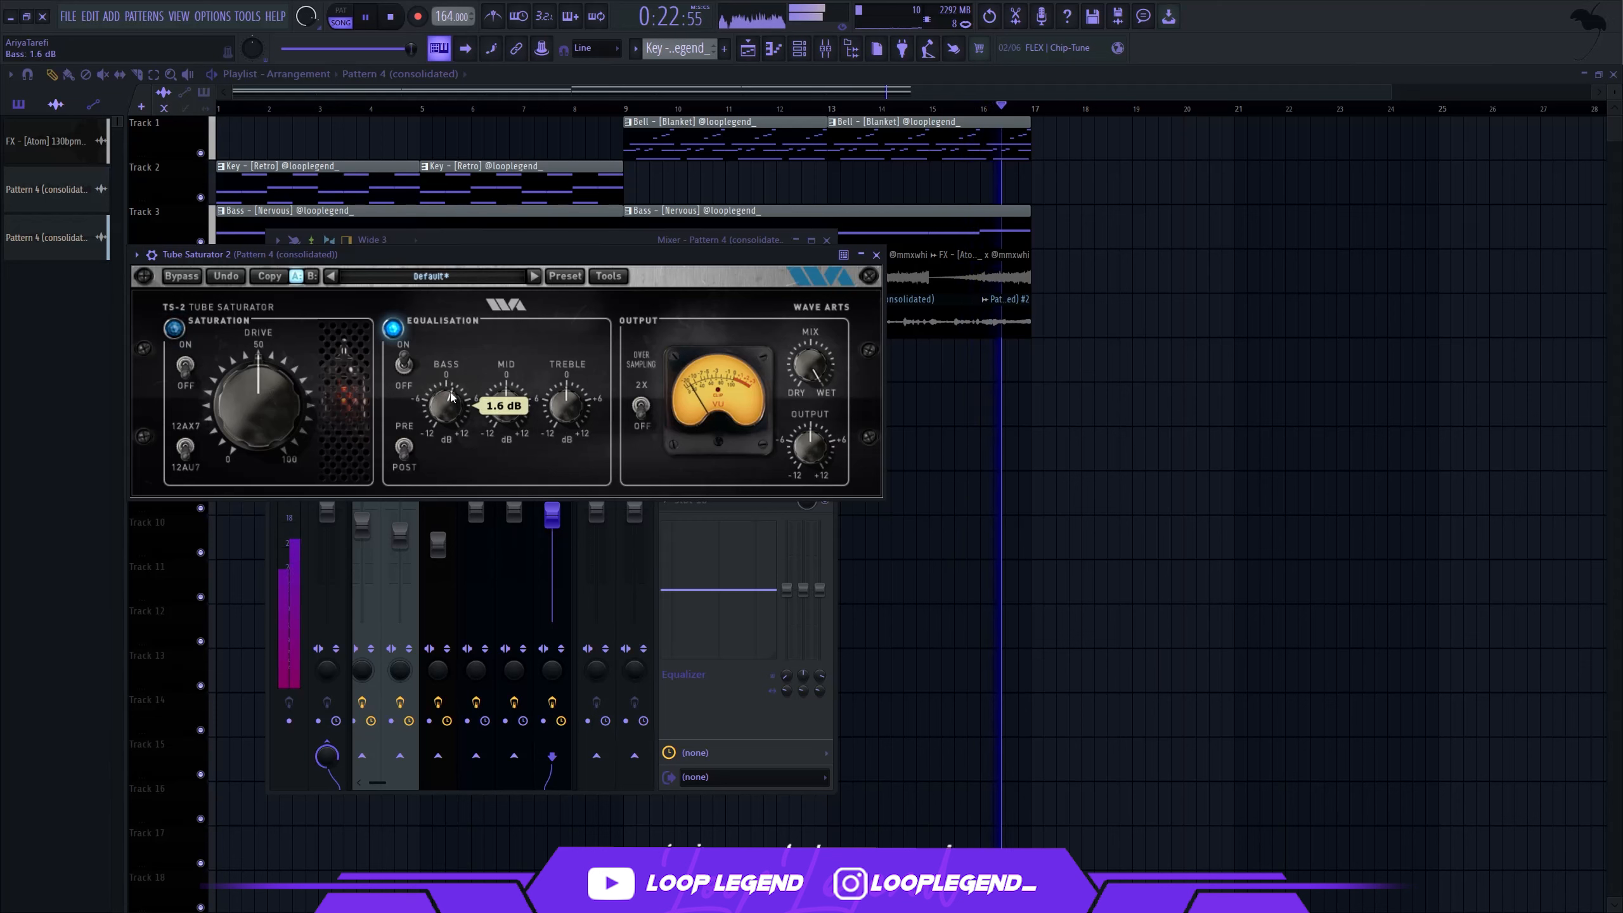
{"action": "mouse_move", "coordinate": [511, 400]}
{"action": "left_mouse_down"}
{"action": "mouse_move", "coordinate": [517, 361]}
{"action": "mouse_move", "coordinate": [564, 377]}
{"action": "mouse_move", "coordinate": [511, 420]}
{"action": "left_mouse_up"}
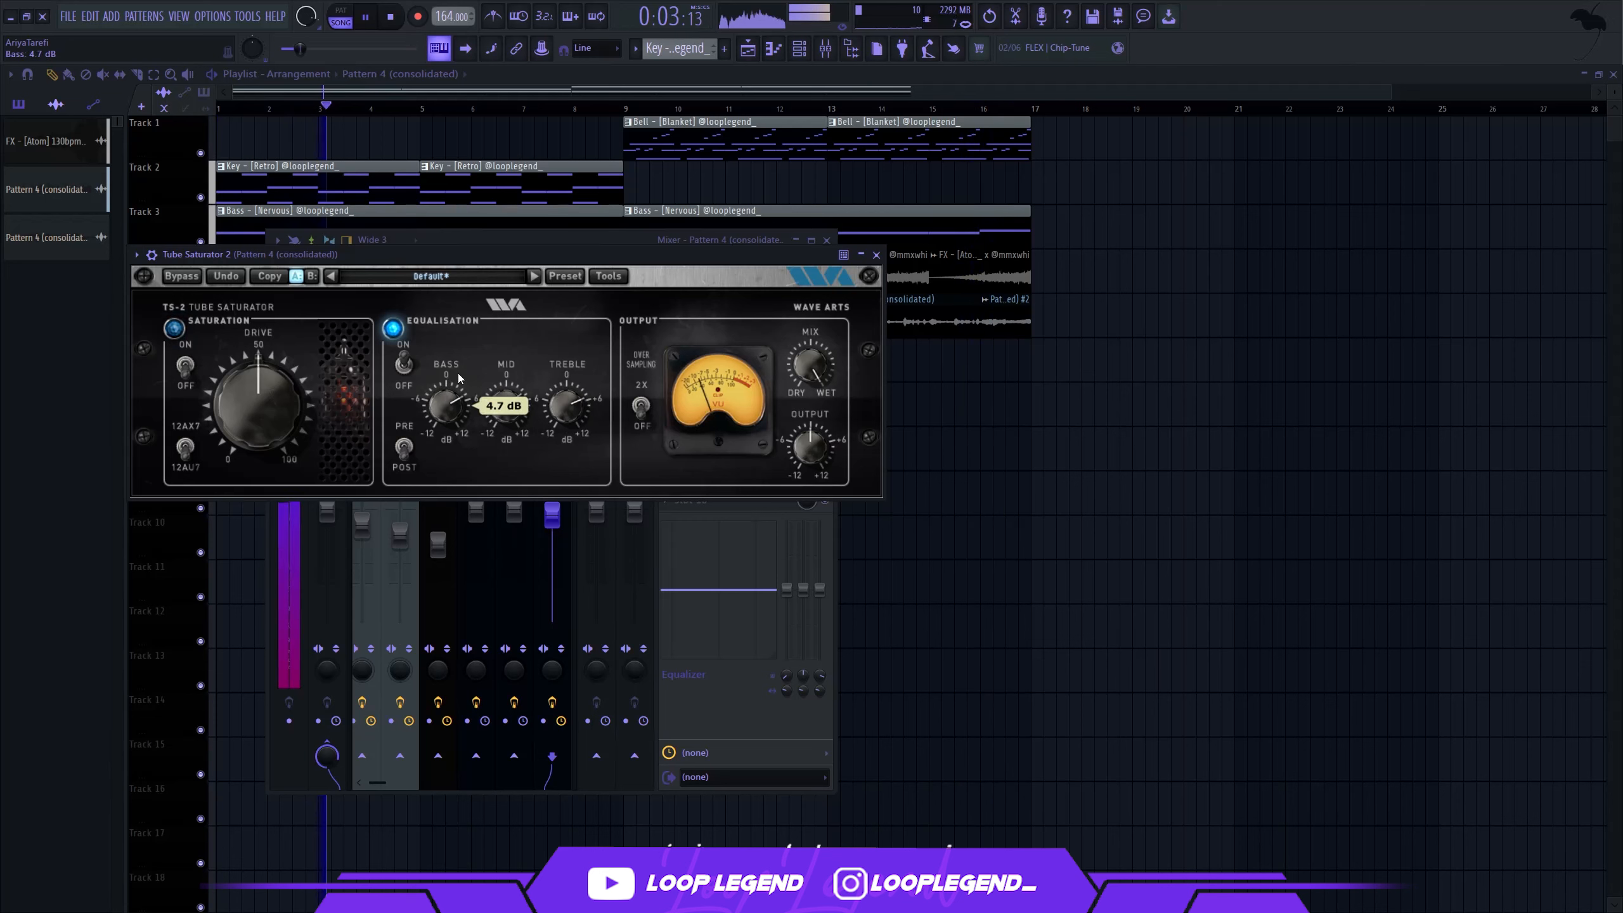
{"action": "key", "text": "Escape"}
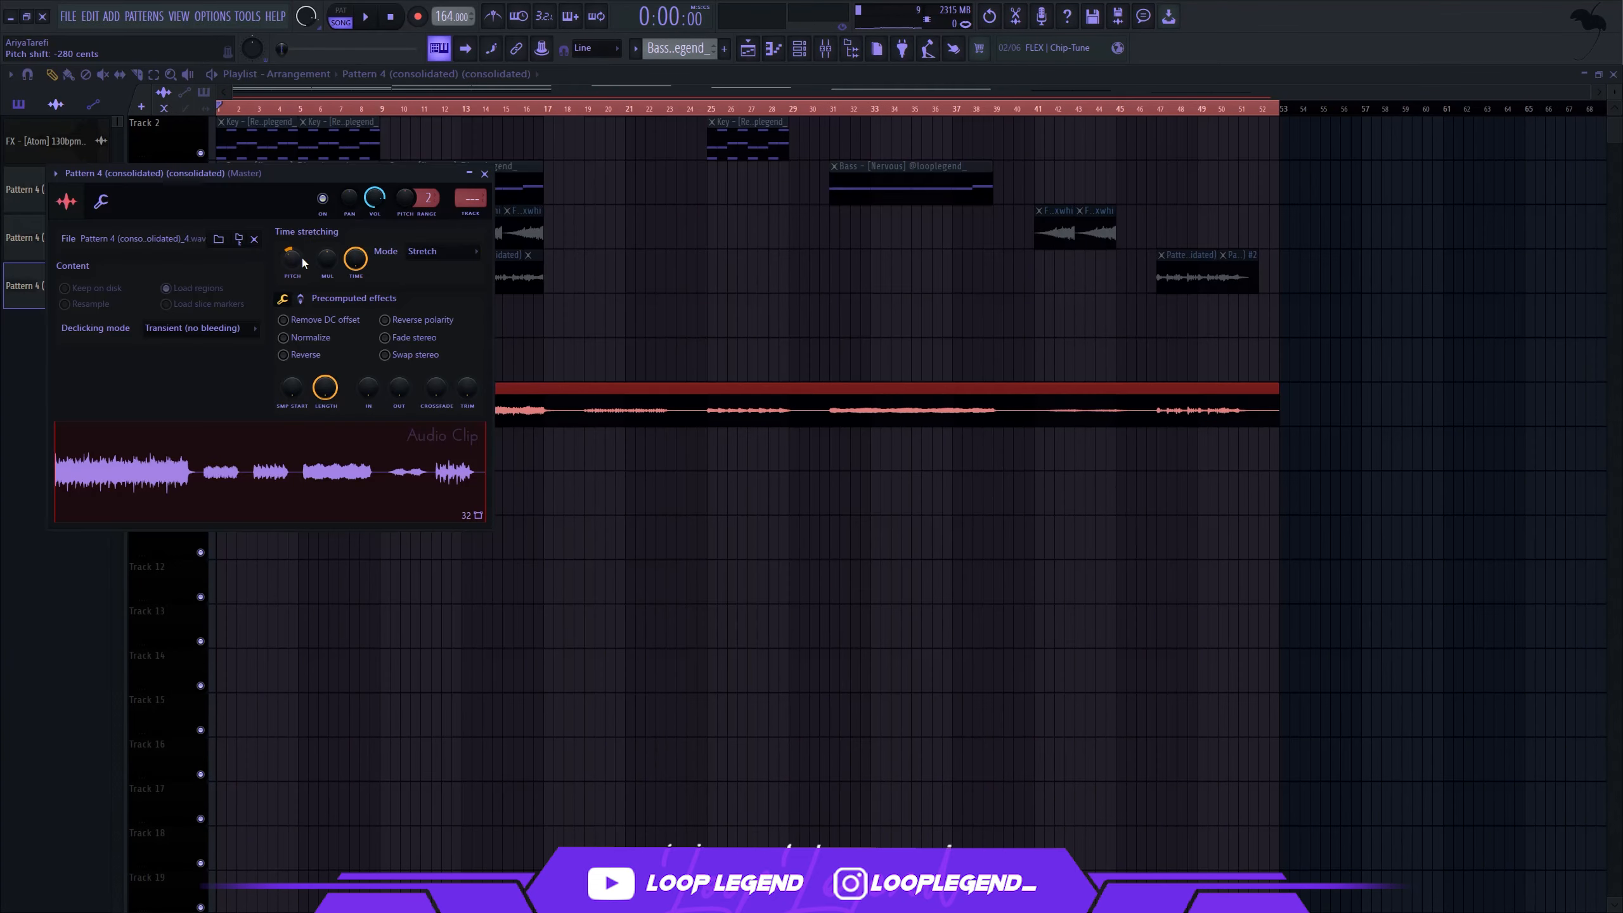
Step: Set the re-consolidated Pattern 4 clip's pitch shift to -120 cents during playback and bring up the mixer
{"action": "key", "text": "space"}
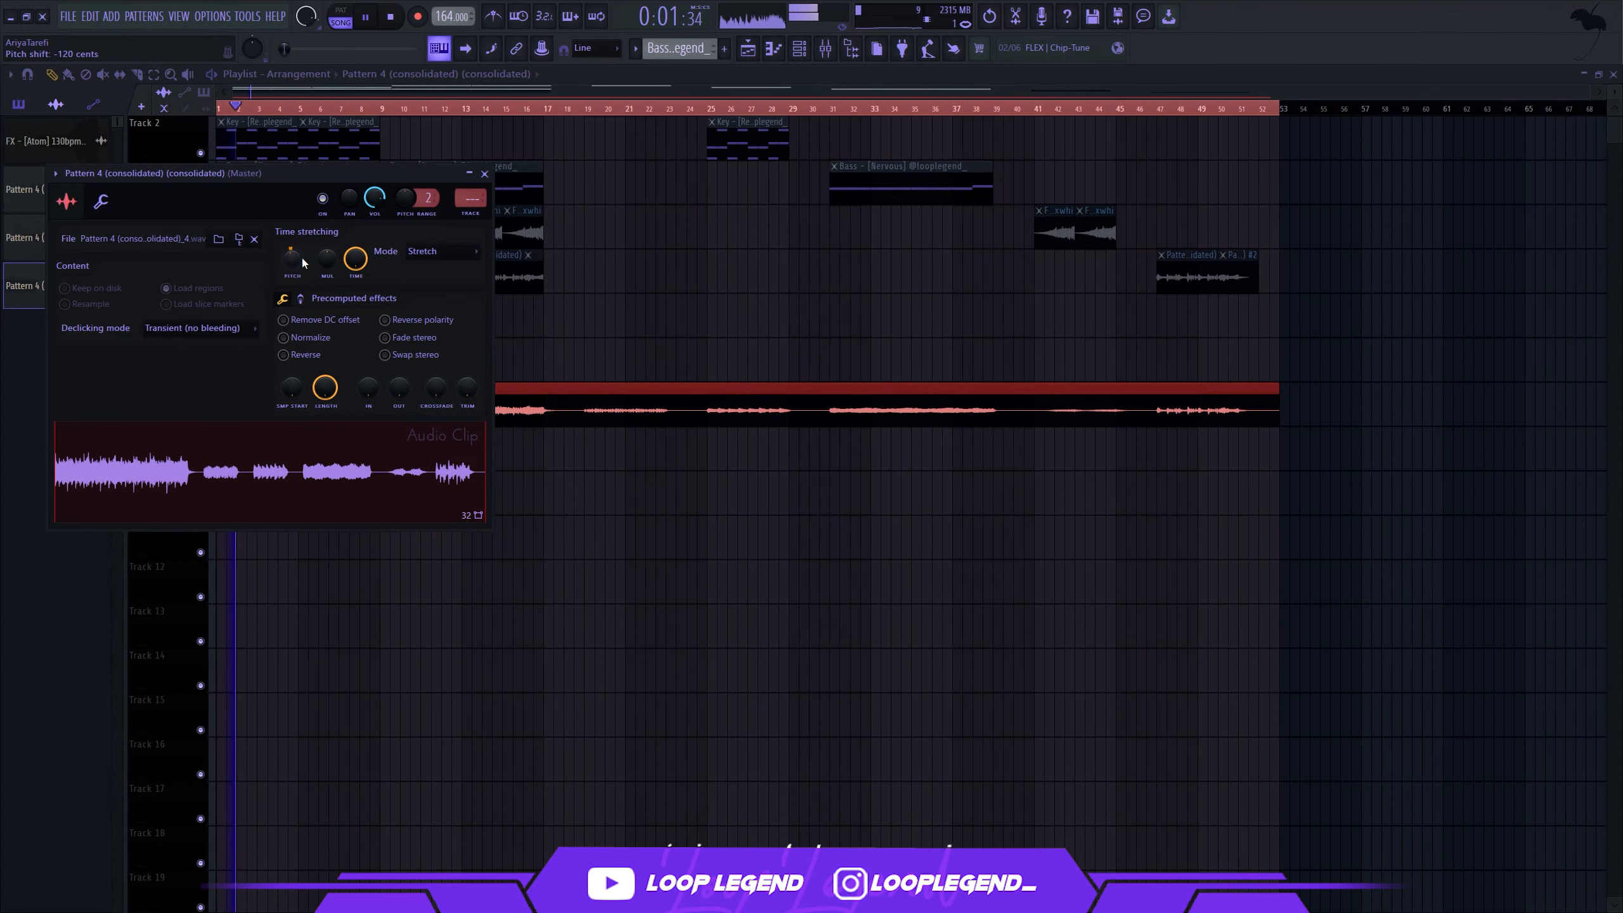
{"action": "key", "text": "F9"}
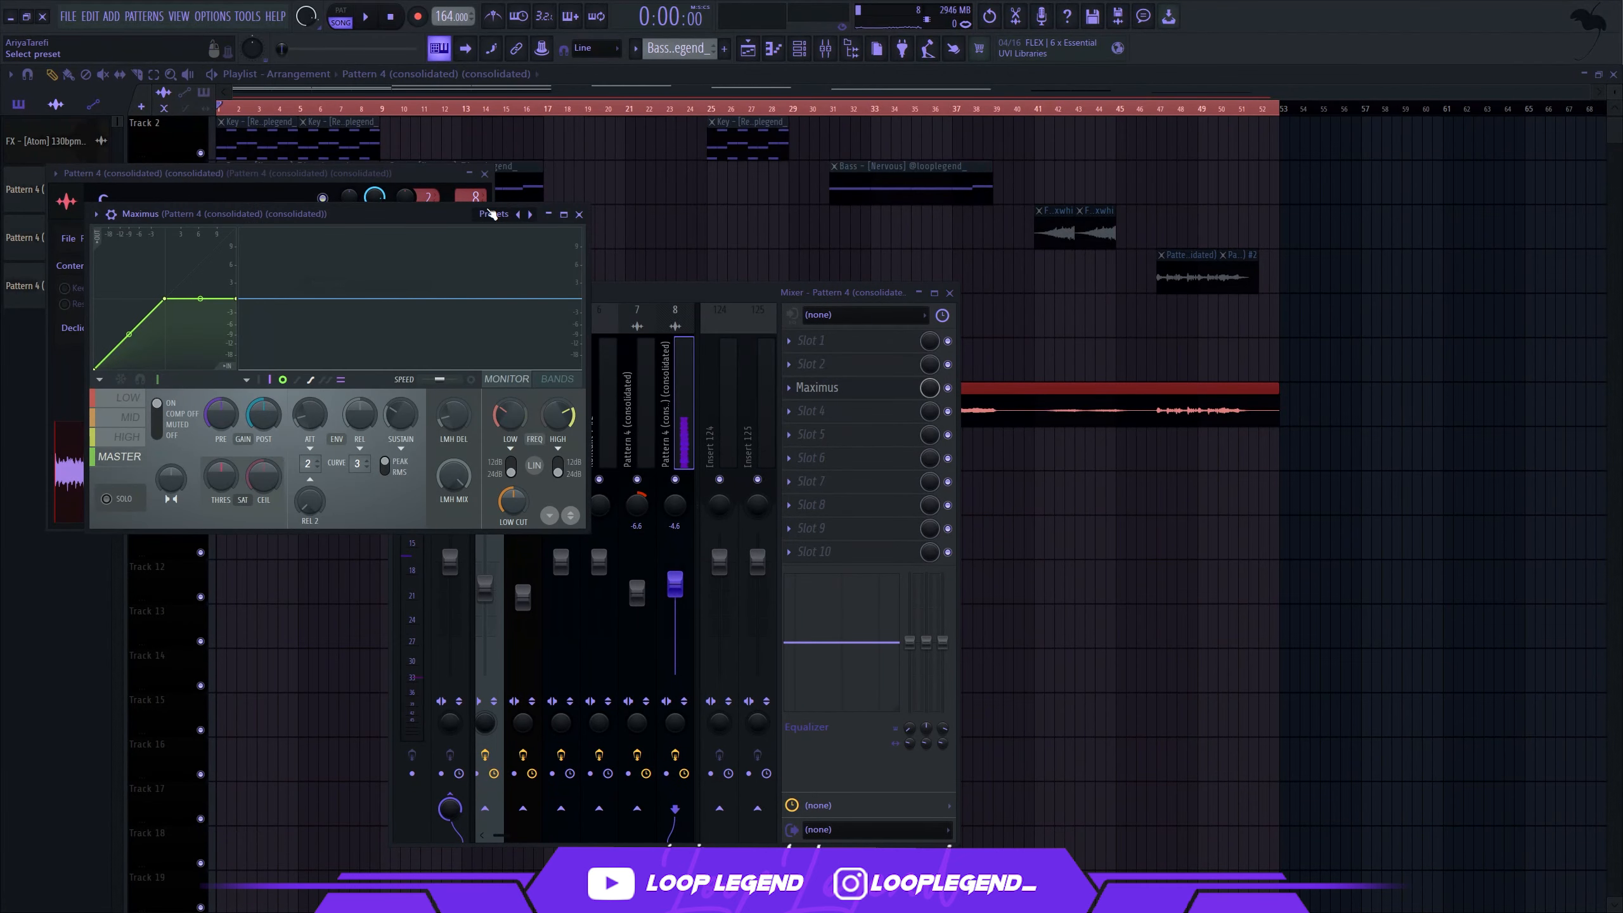
Step: Play the consolidated clip through the Maximus preset, examine its frequency bands and high-band settings, and close the plugin
{"action": "key", "text": "space"}
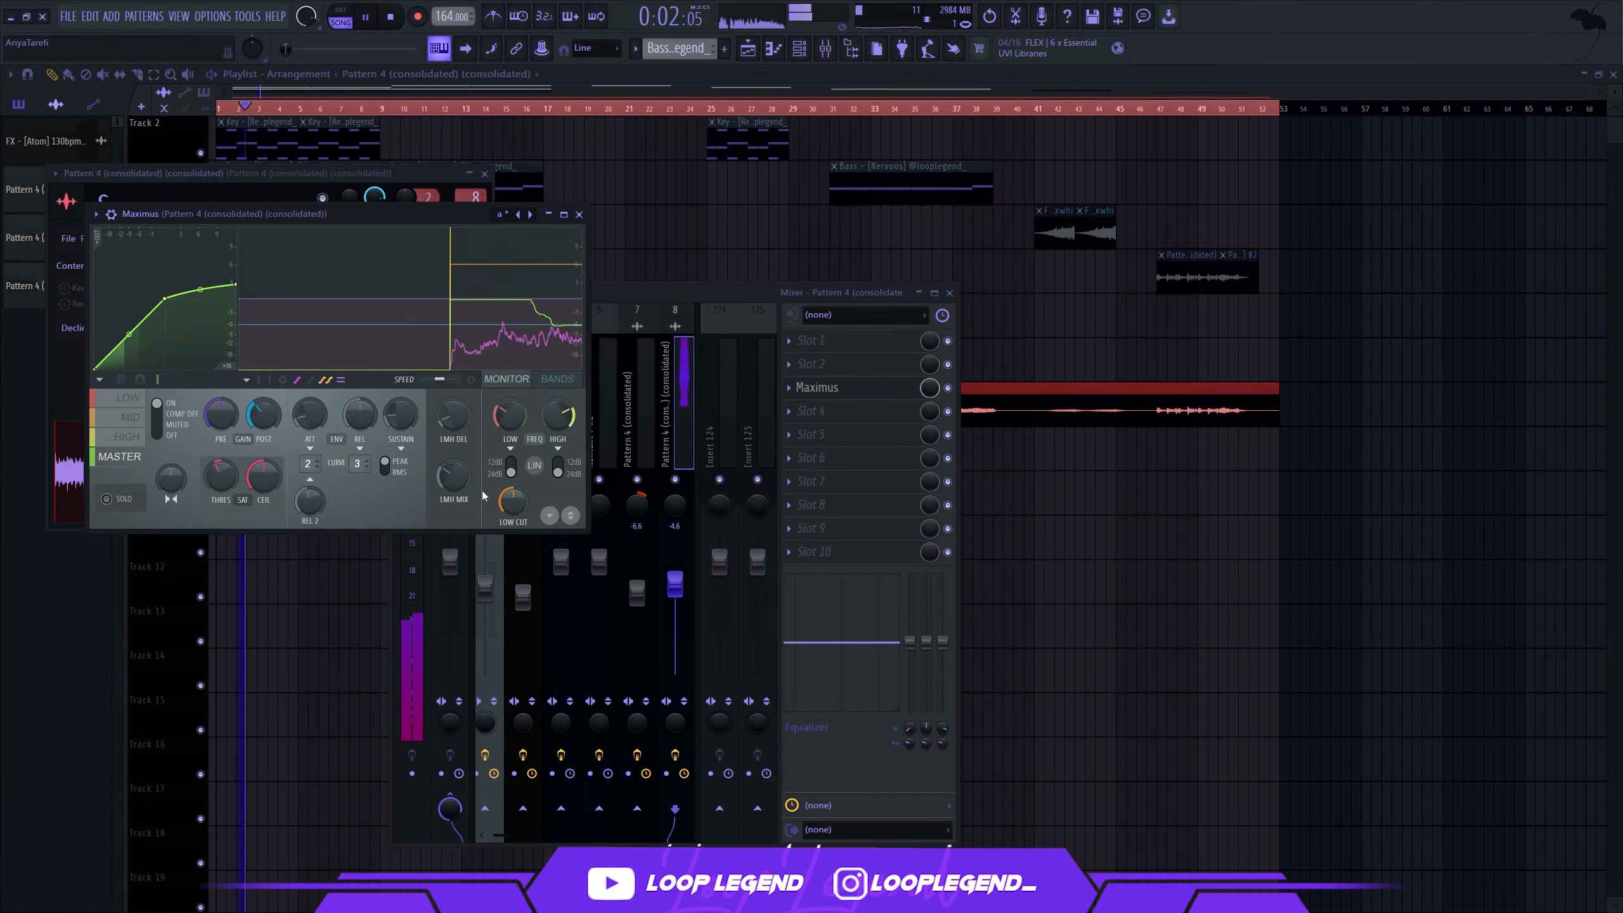
{"action": "left_click", "coordinate": [577, 384]}
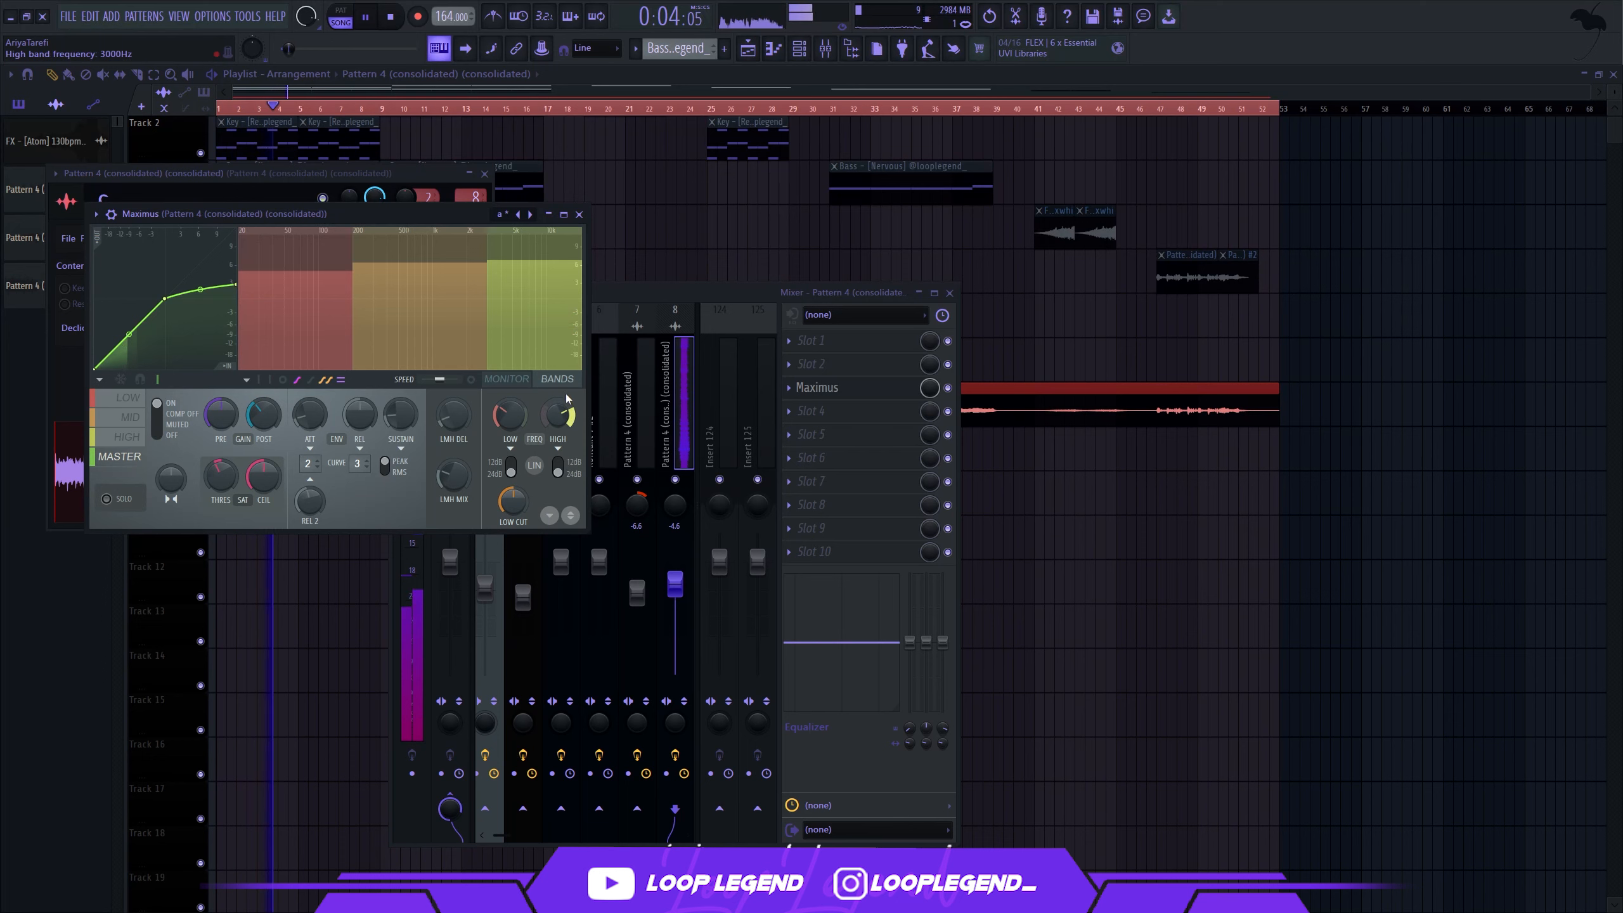
{"action": "left_click", "coordinate": [127, 437]}
{"action": "left_click", "coordinate": [579, 214]}
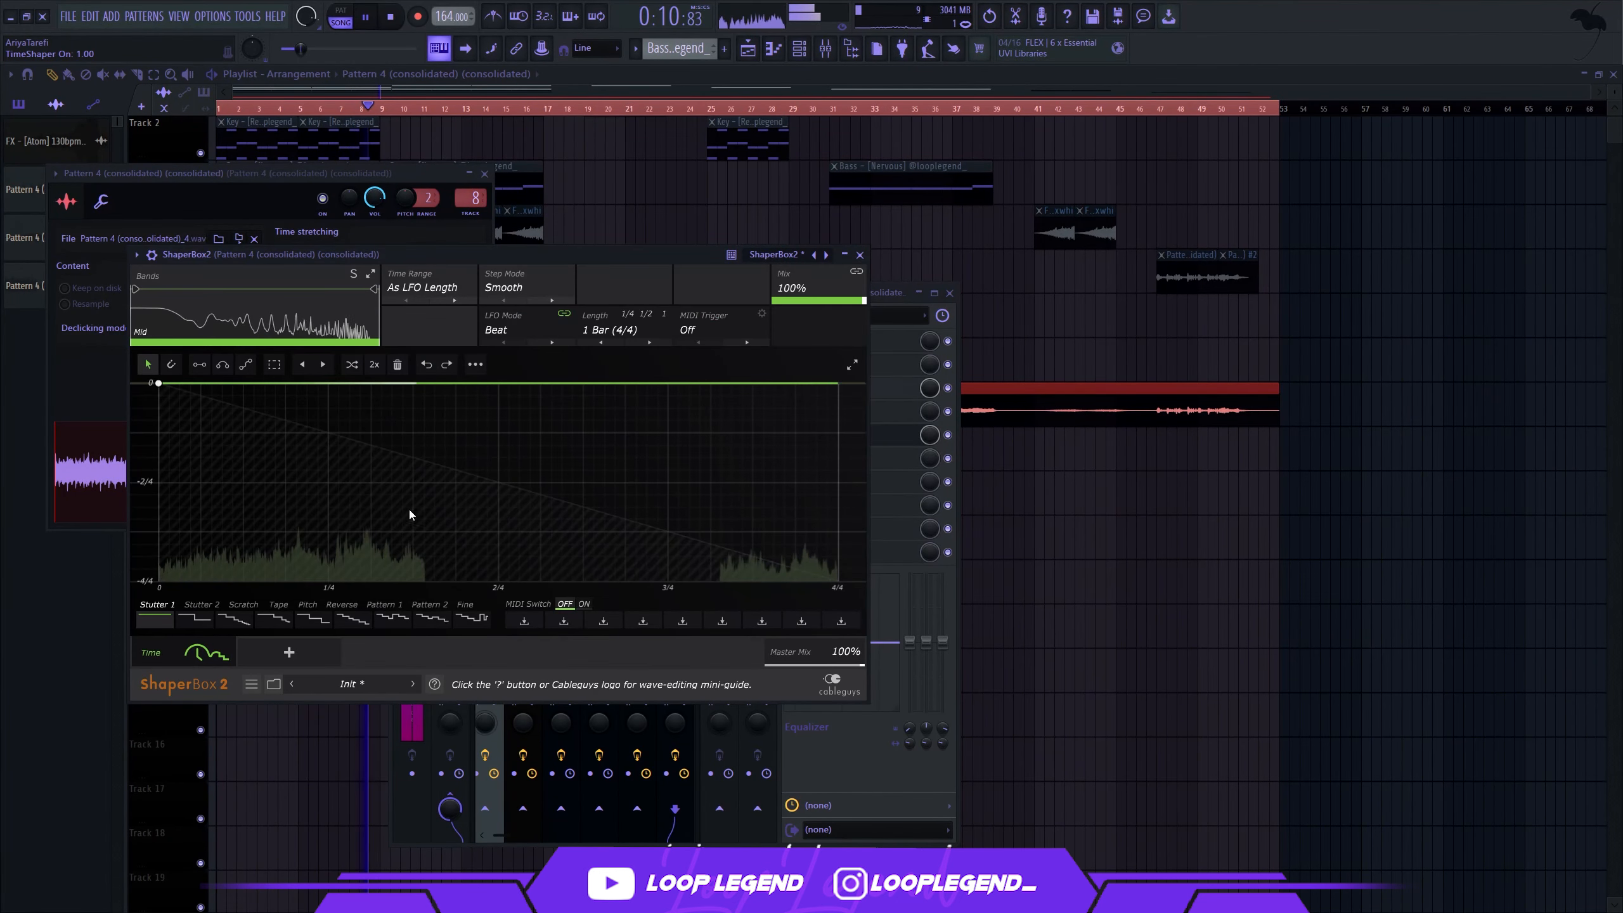
Step: In ShaperBox 2's Time shaper, choose a Reverse wave lasting 2 bars at 54% mix, and open the list of additional shapers
{"action": "left_click", "coordinate": [342, 604]}
{"action": "left_click", "coordinate": [435, 620]}
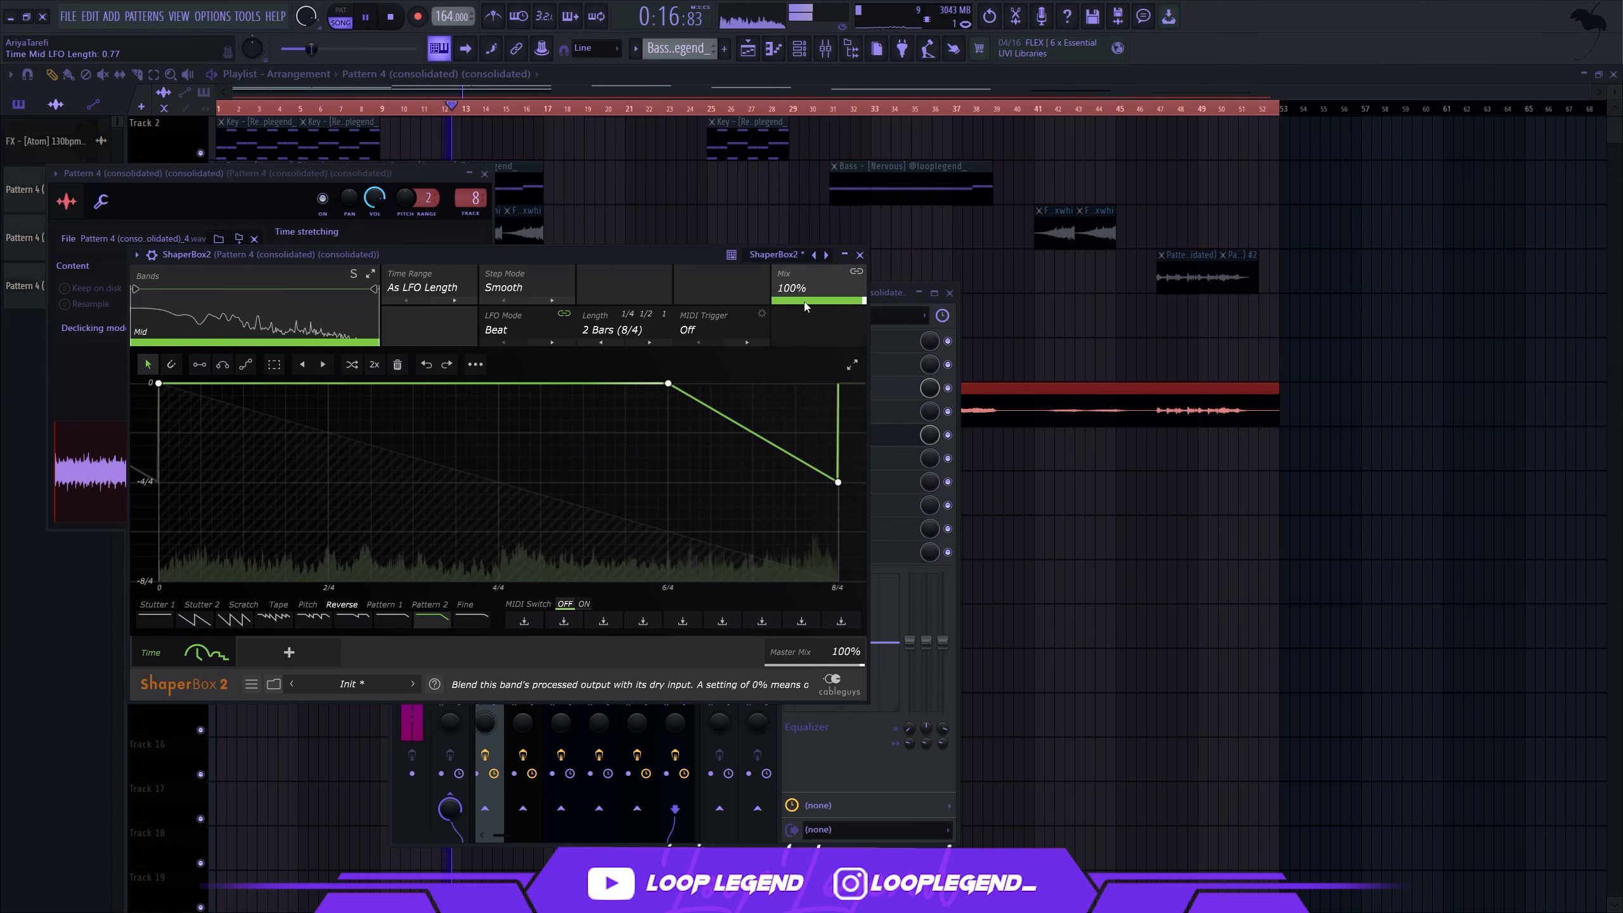
{"action": "left_click_drag", "start_coordinate": [831, 300], "coordinate": [824, 300]}
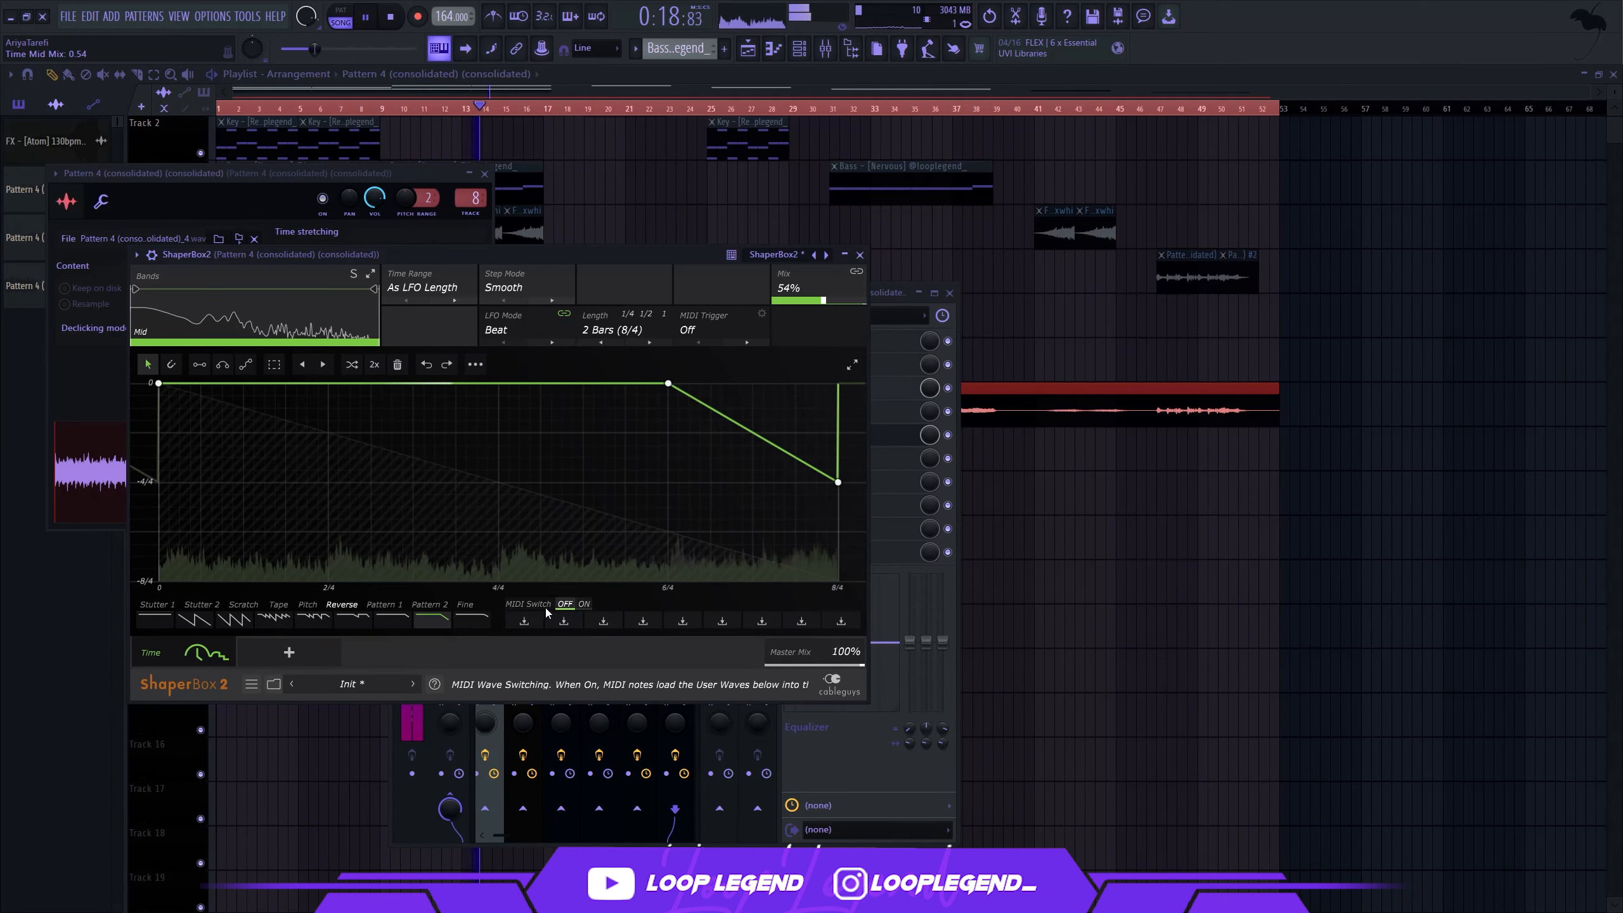
{"action": "left_click", "coordinate": [289, 652]}
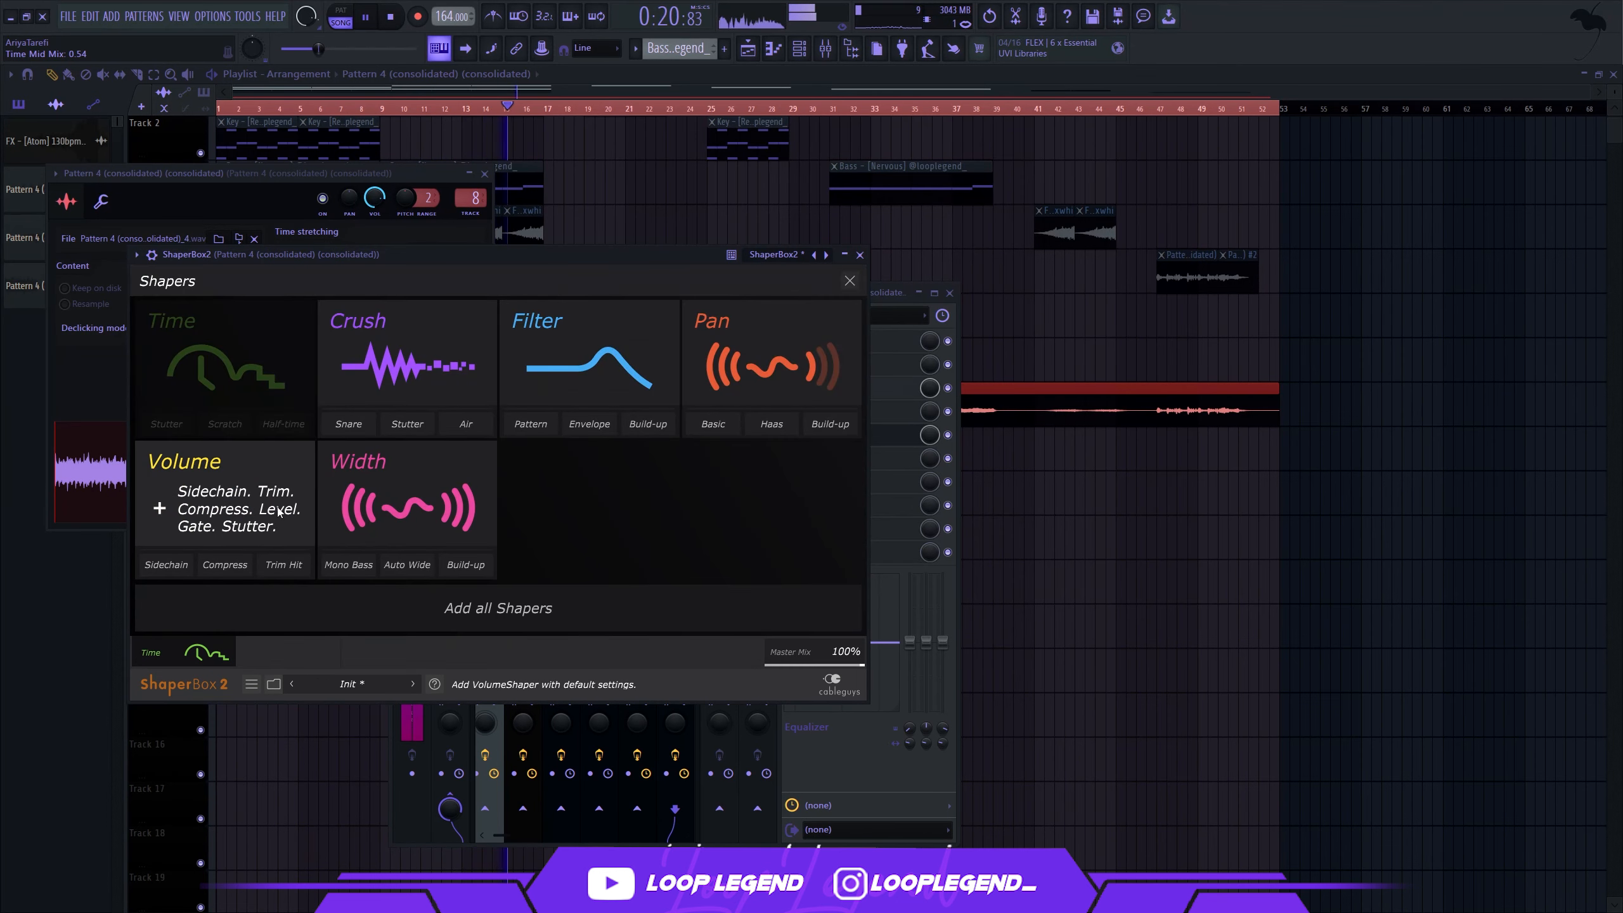
{"action": "left_click", "coordinate": [409, 505]}
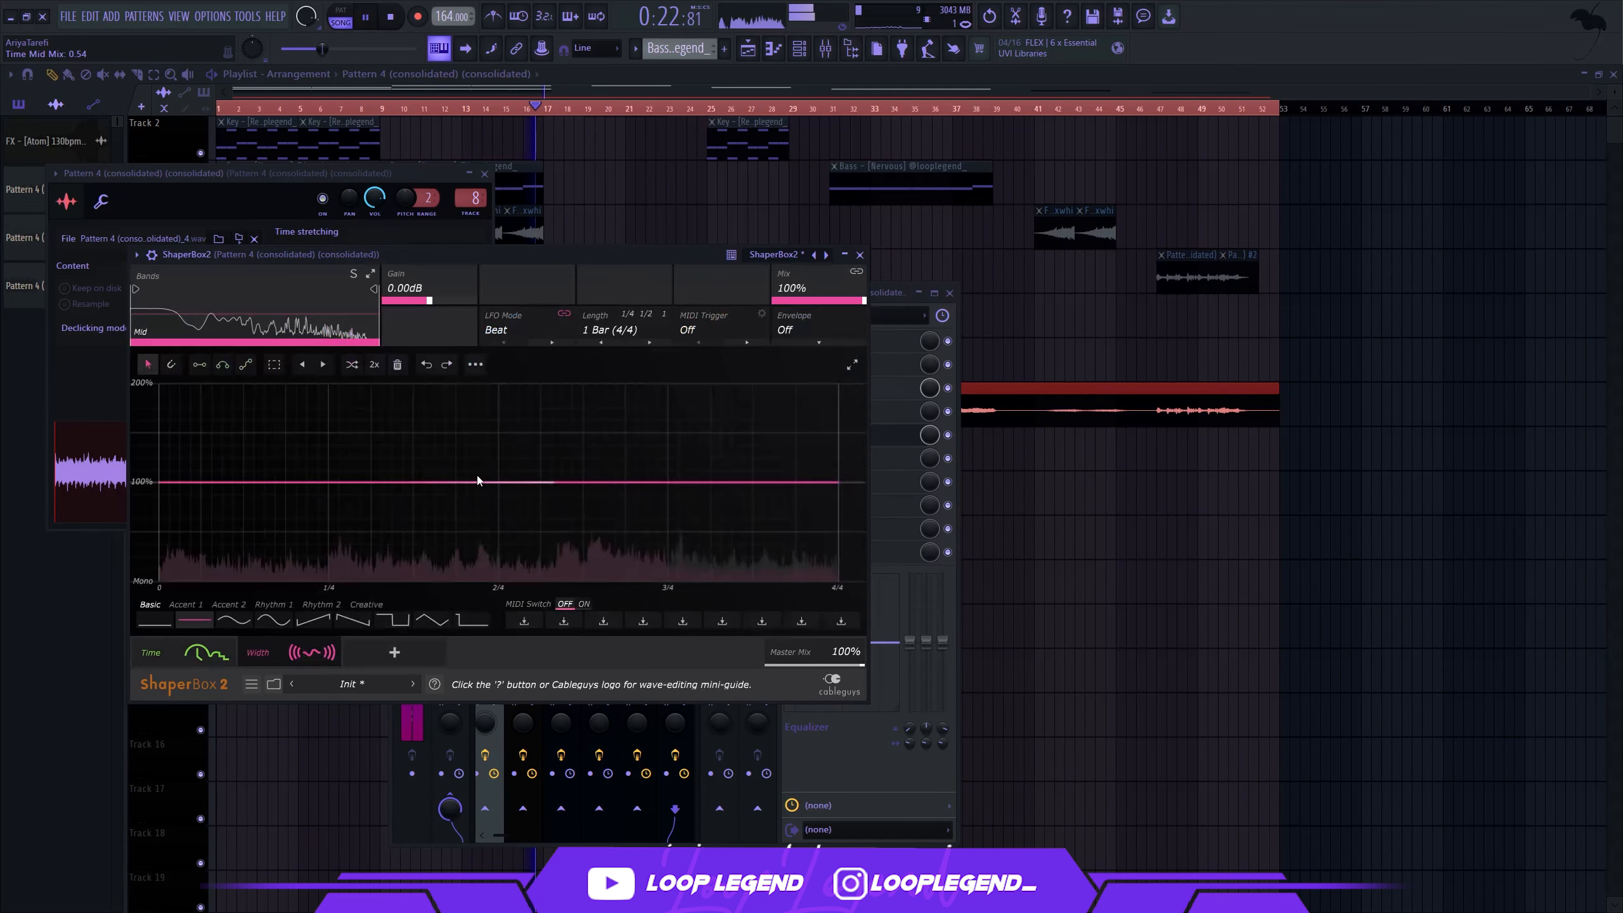
{"action": "left_click", "coordinate": [333, 645]}
{"action": "left_click", "coordinate": [332, 648]}
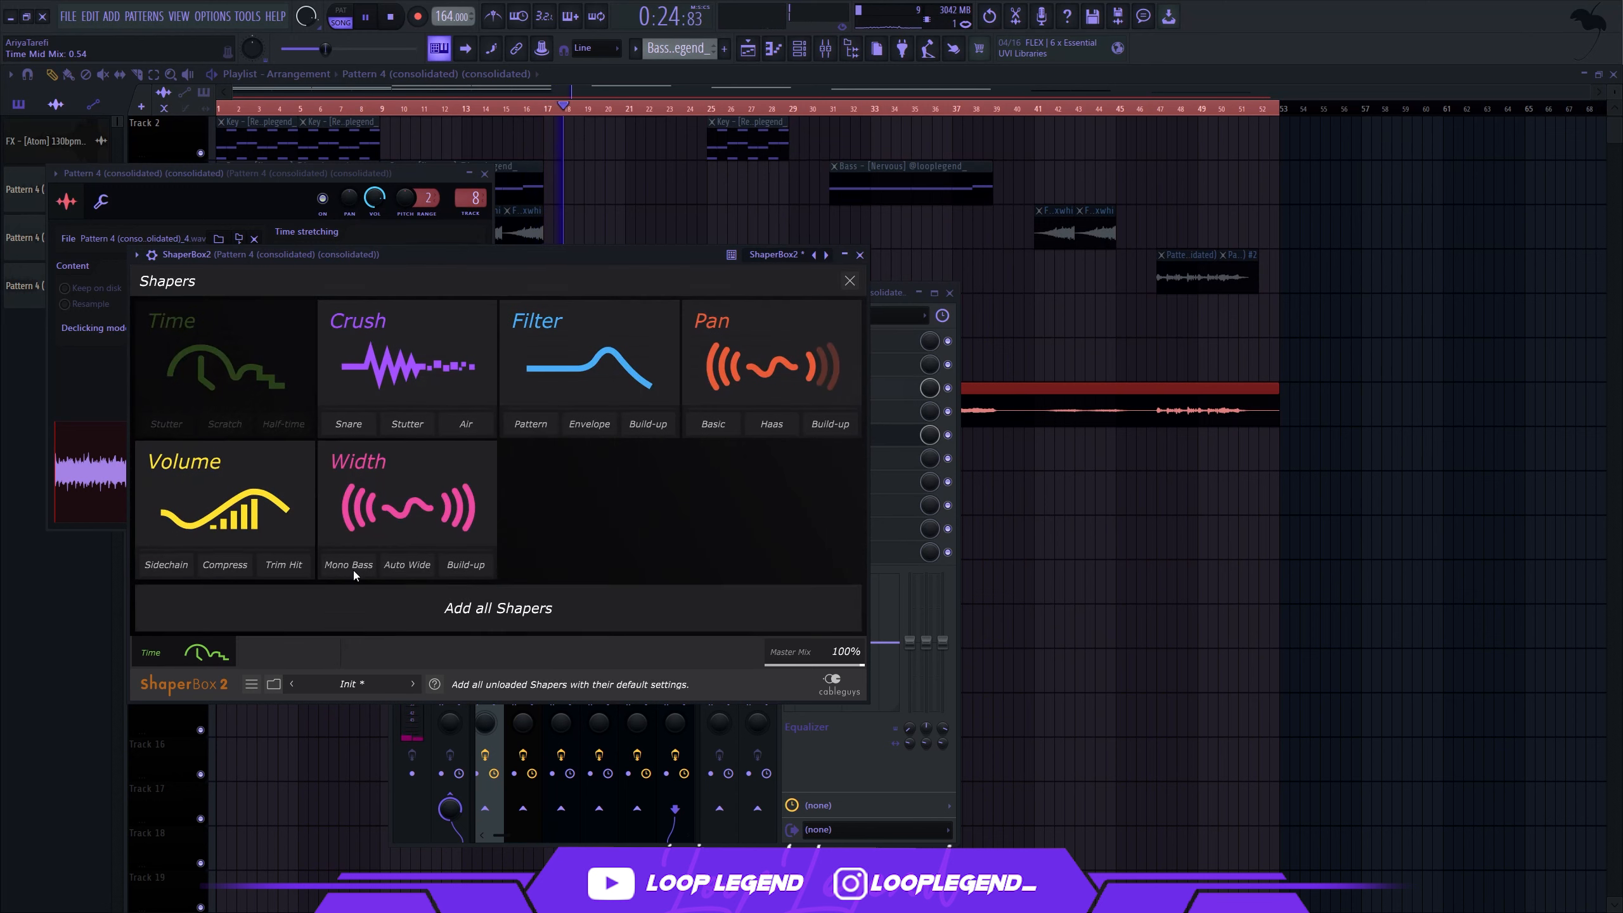
Step: Add the Filter shaper to ShaperBox 2 and apply a Creative wave to its cutoff
{"action": "left_click", "coordinate": [546, 400]}
{"action": "left_click", "coordinate": [265, 605]}
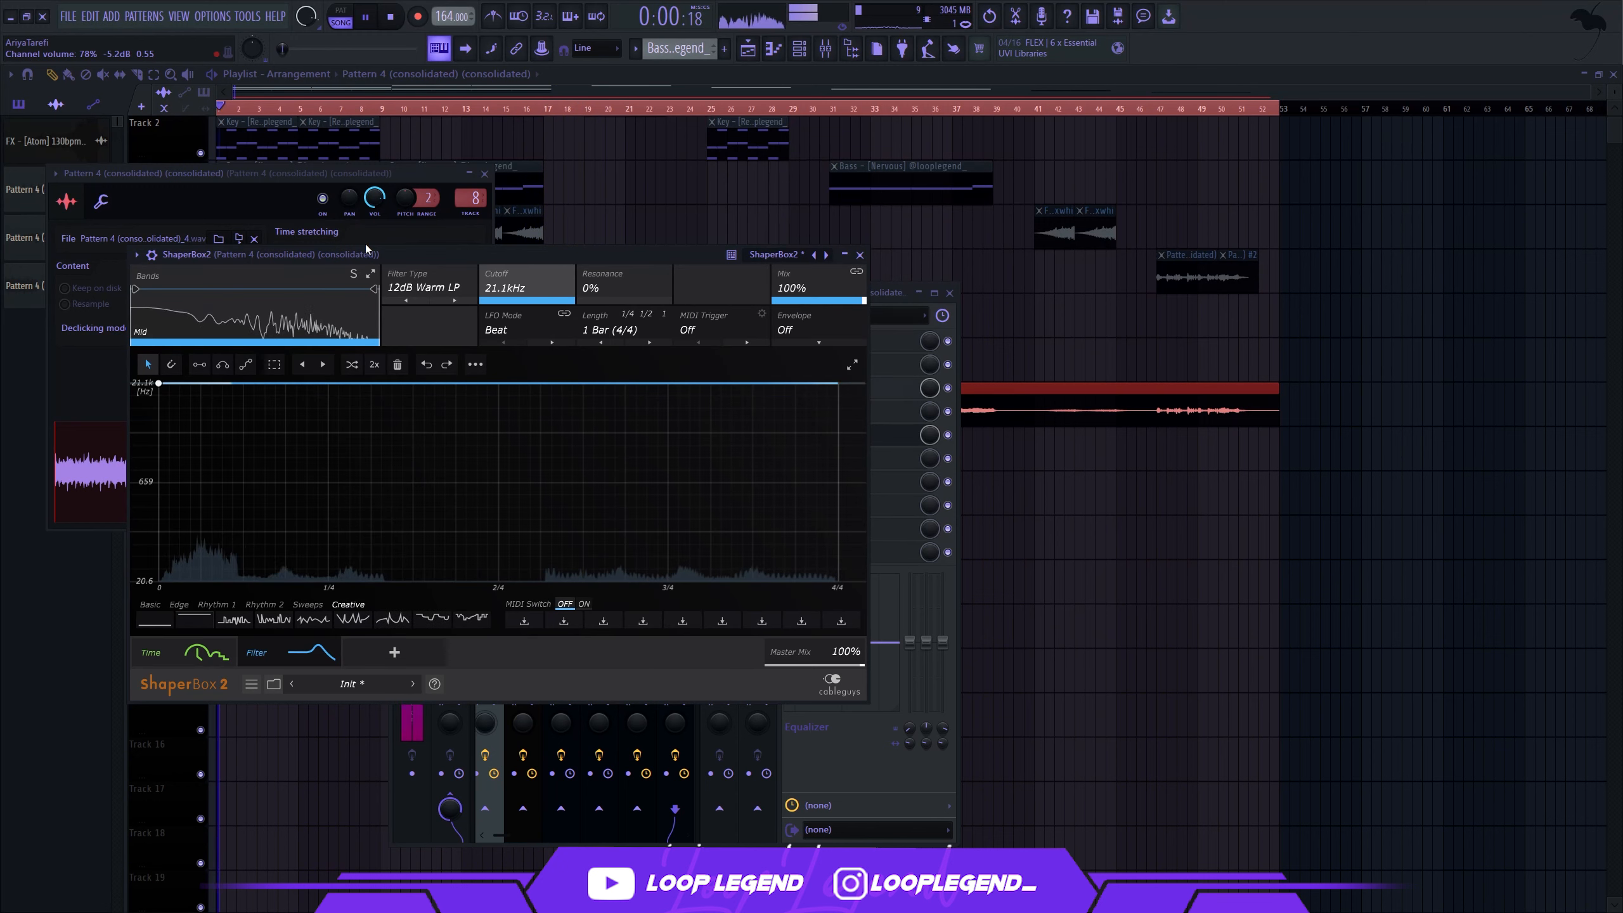
{"action": "left_click", "coordinate": [352, 619]}
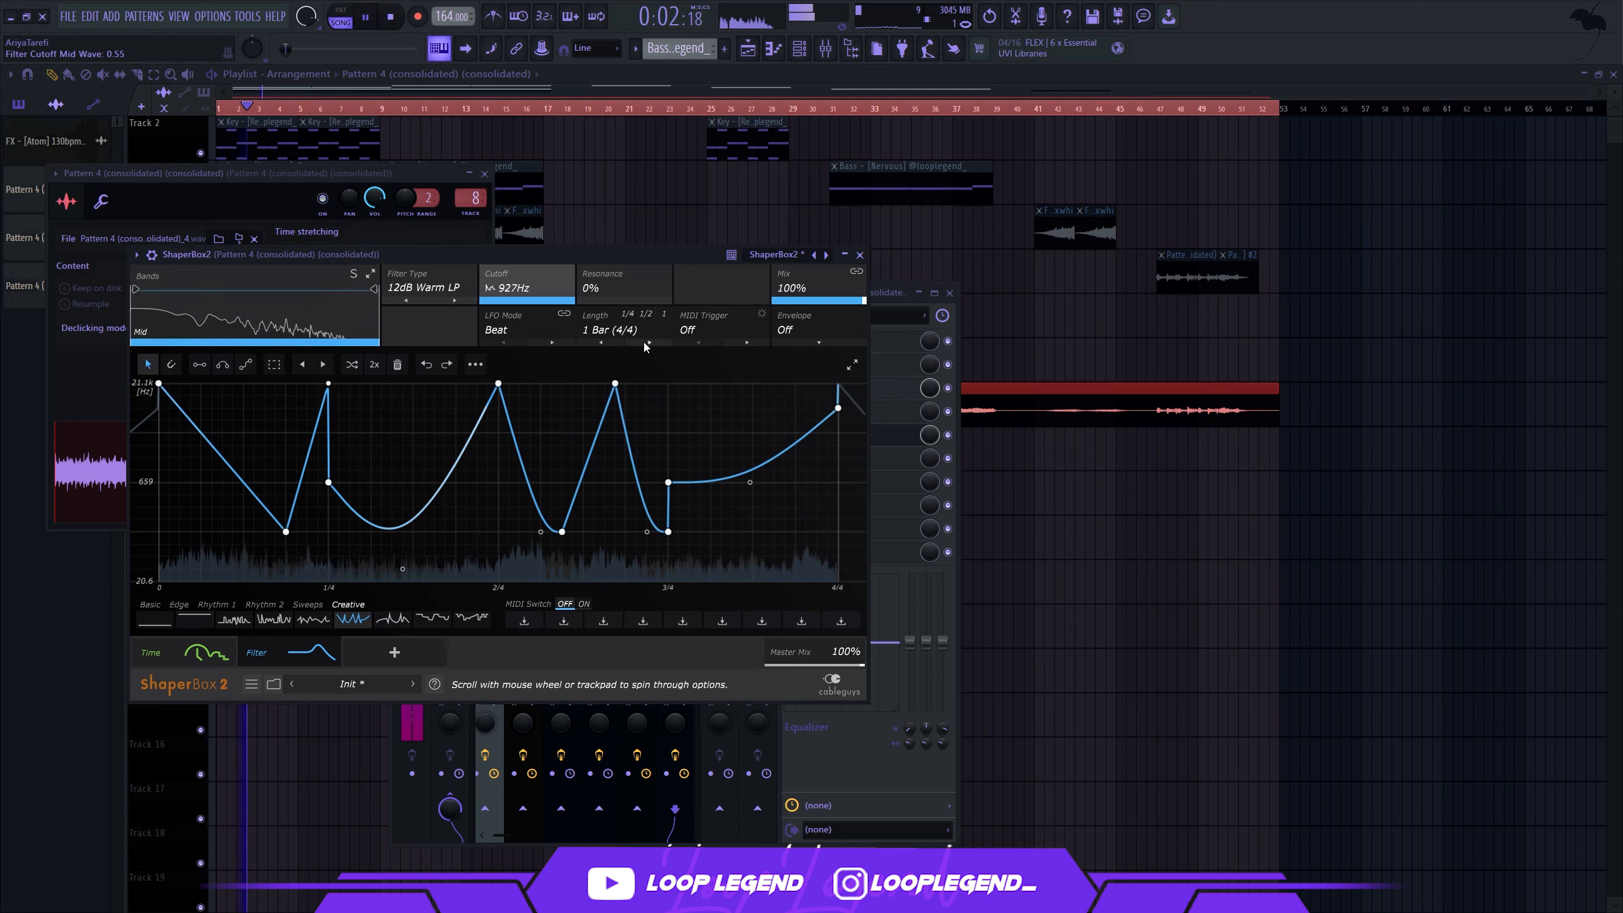
Step: Shorten the filter cutoff's LFO length to 1/8d (3/16), trying a 41% mix before restoring it to 100%
{"action": "left_click", "coordinate": [603, 343]}
{"action": "left_click", "coordinate": [606, 341]}
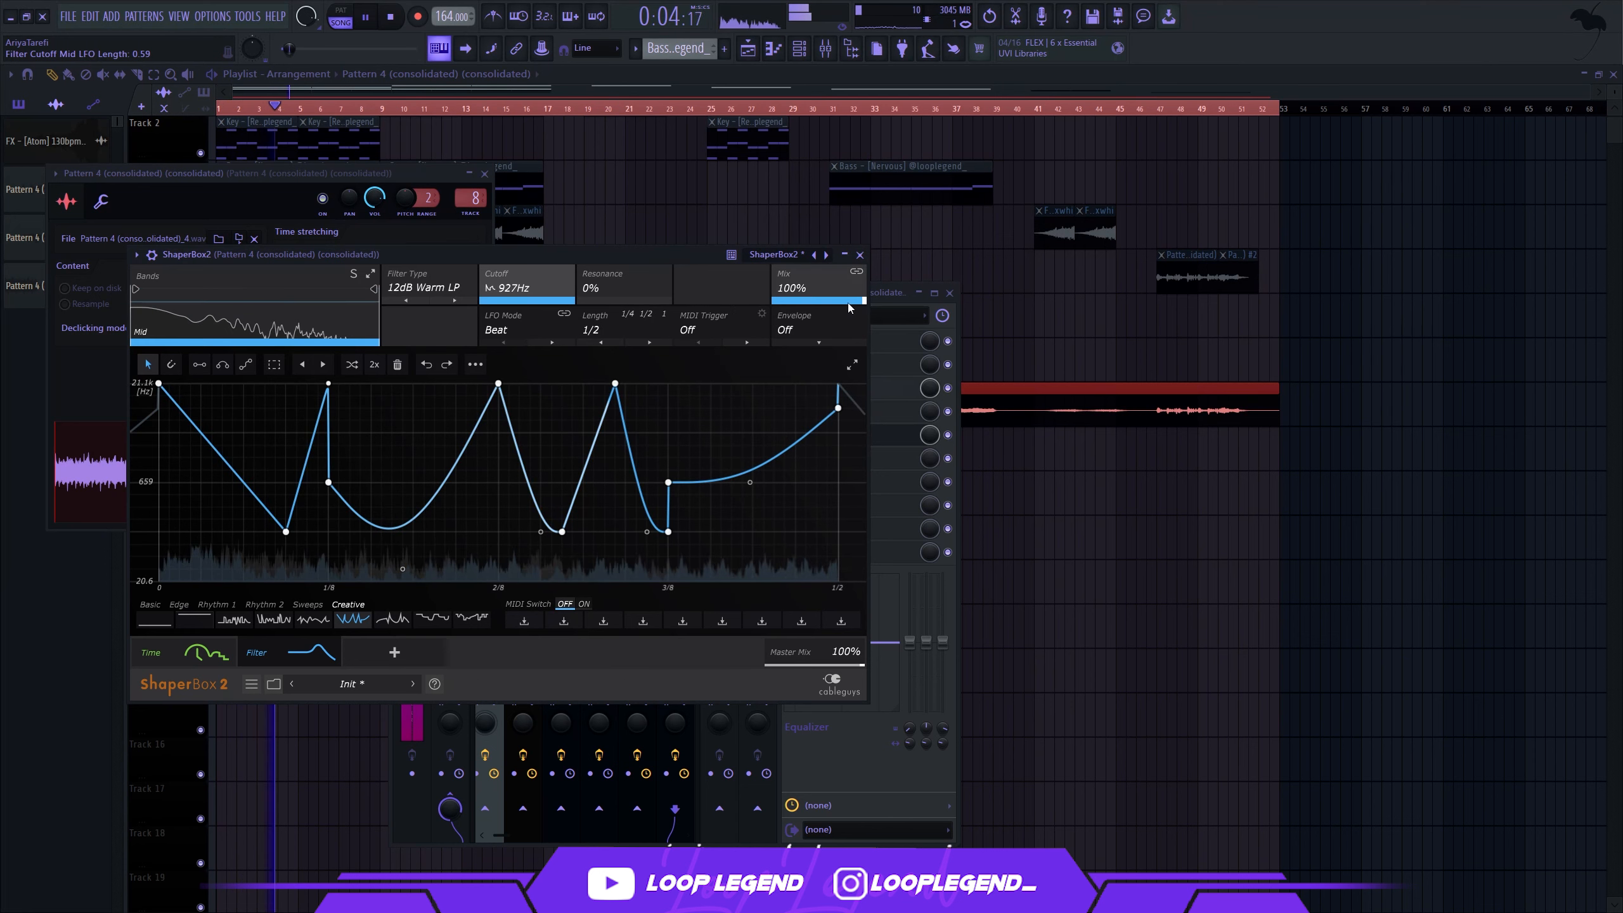
{"action": "scroll", "coordinate": [847, 302], "scroll_direction": "down", "scroll_amount": 10}
{"action": "left_click", "coordinate": [604, 343]}
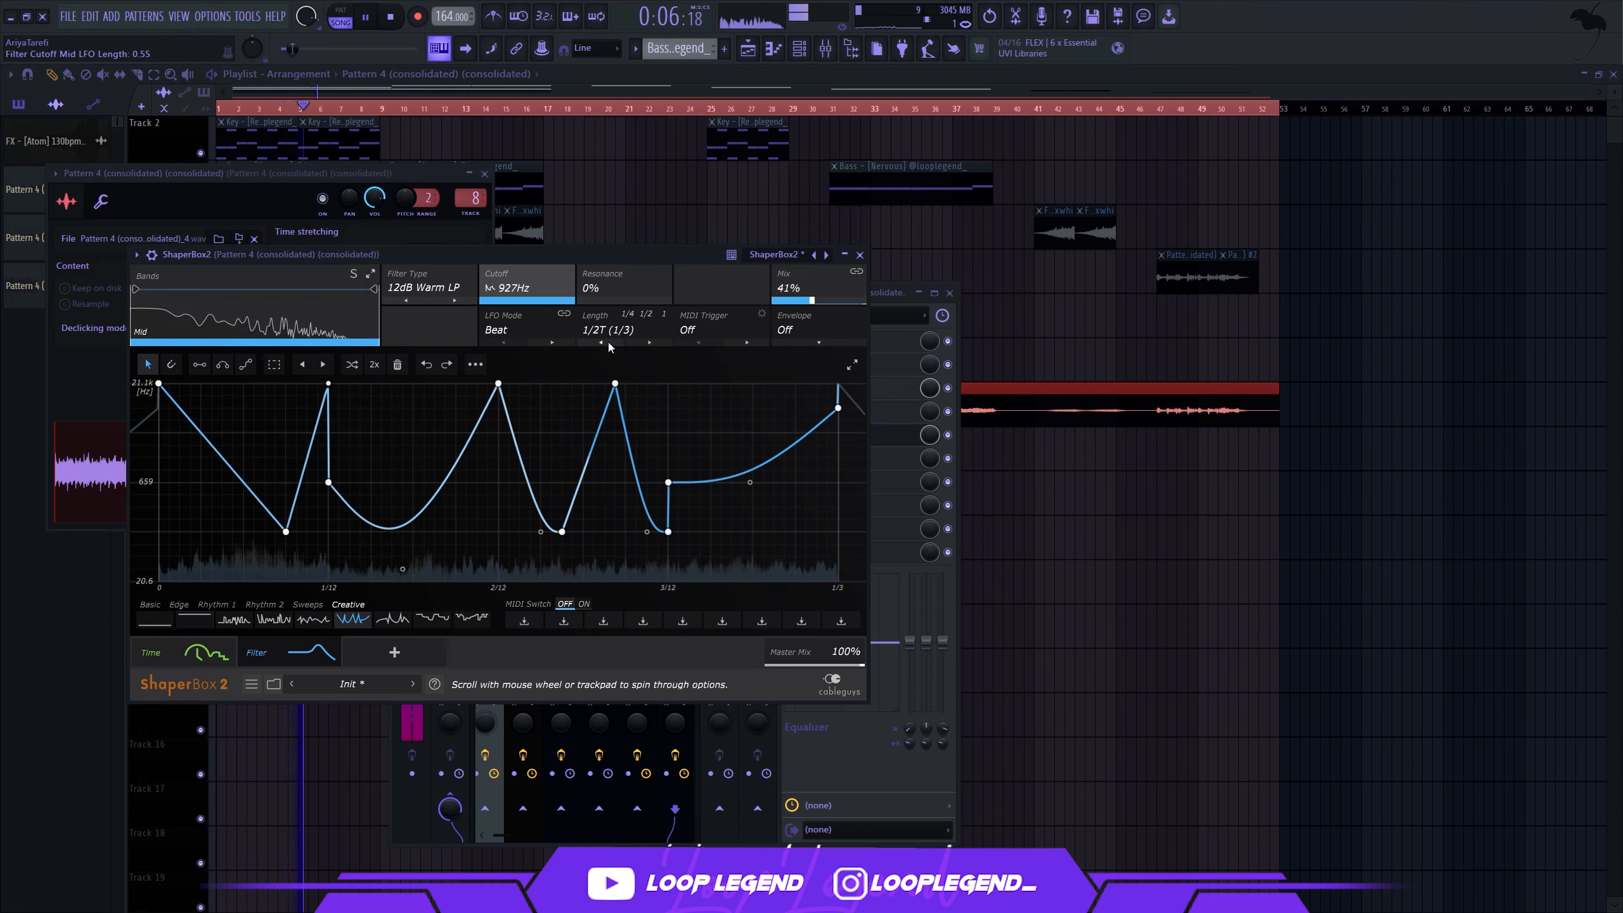
{"action": "scroll", "coordinate": [817, 289], "scroll_direction": "up", "scroll_amount": 10}
{"action": "left_click", "coordinate": [604, 343]}
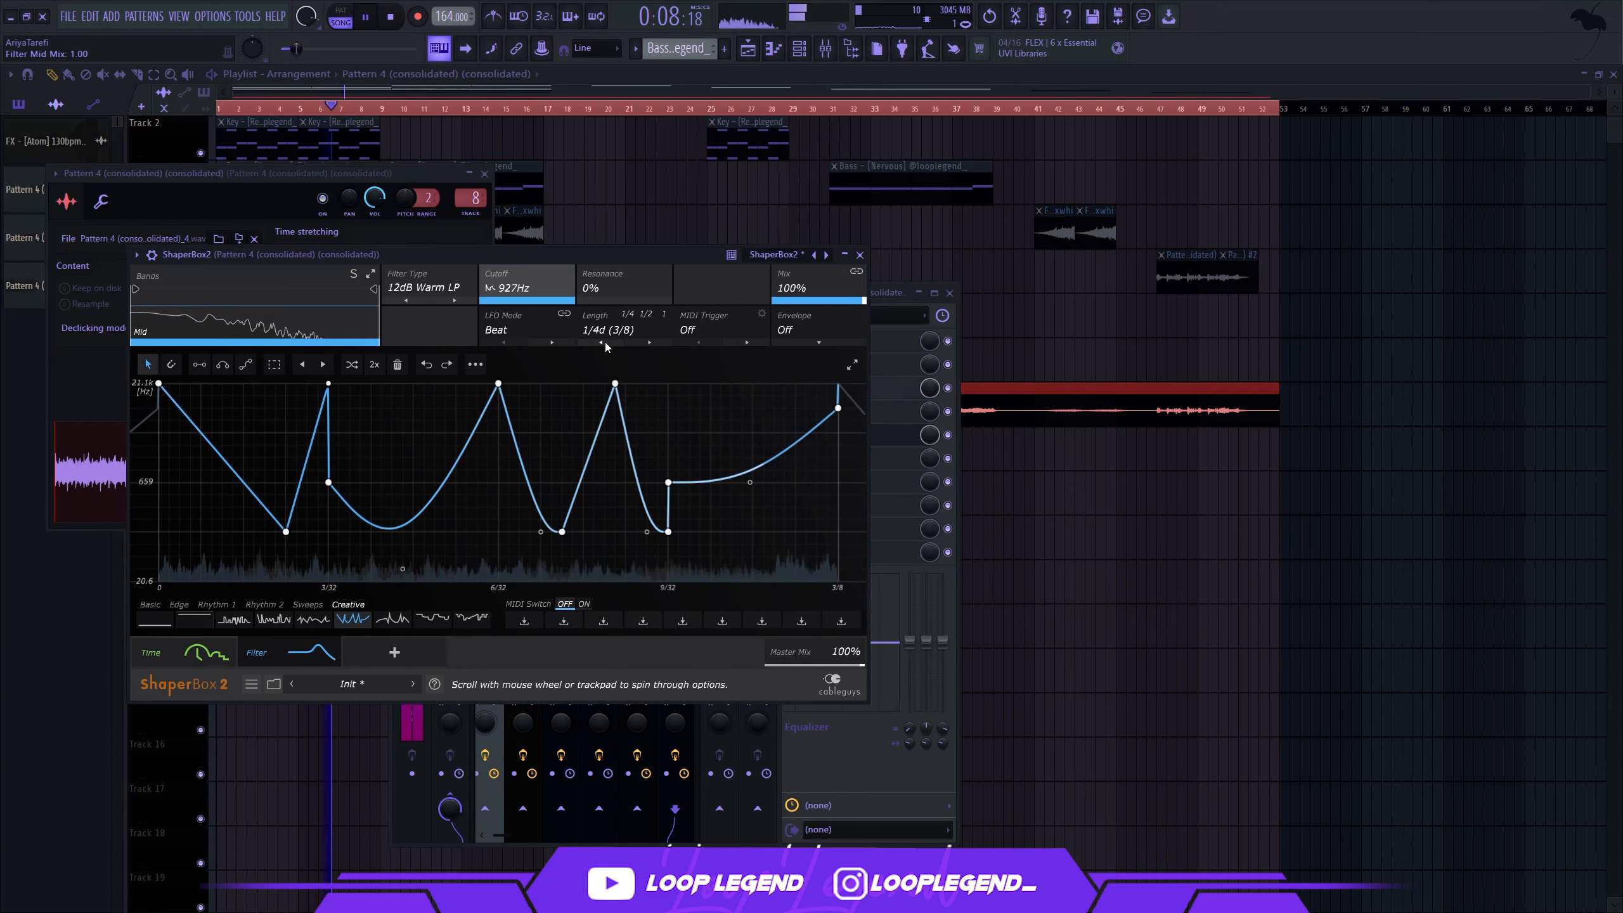
{"action": "left_click", "coordinate": [604, 343]}
{"action": "left_click", "coordinate": [604, 343]}
{"action": "left_click", "coordinate": [604, 343]}
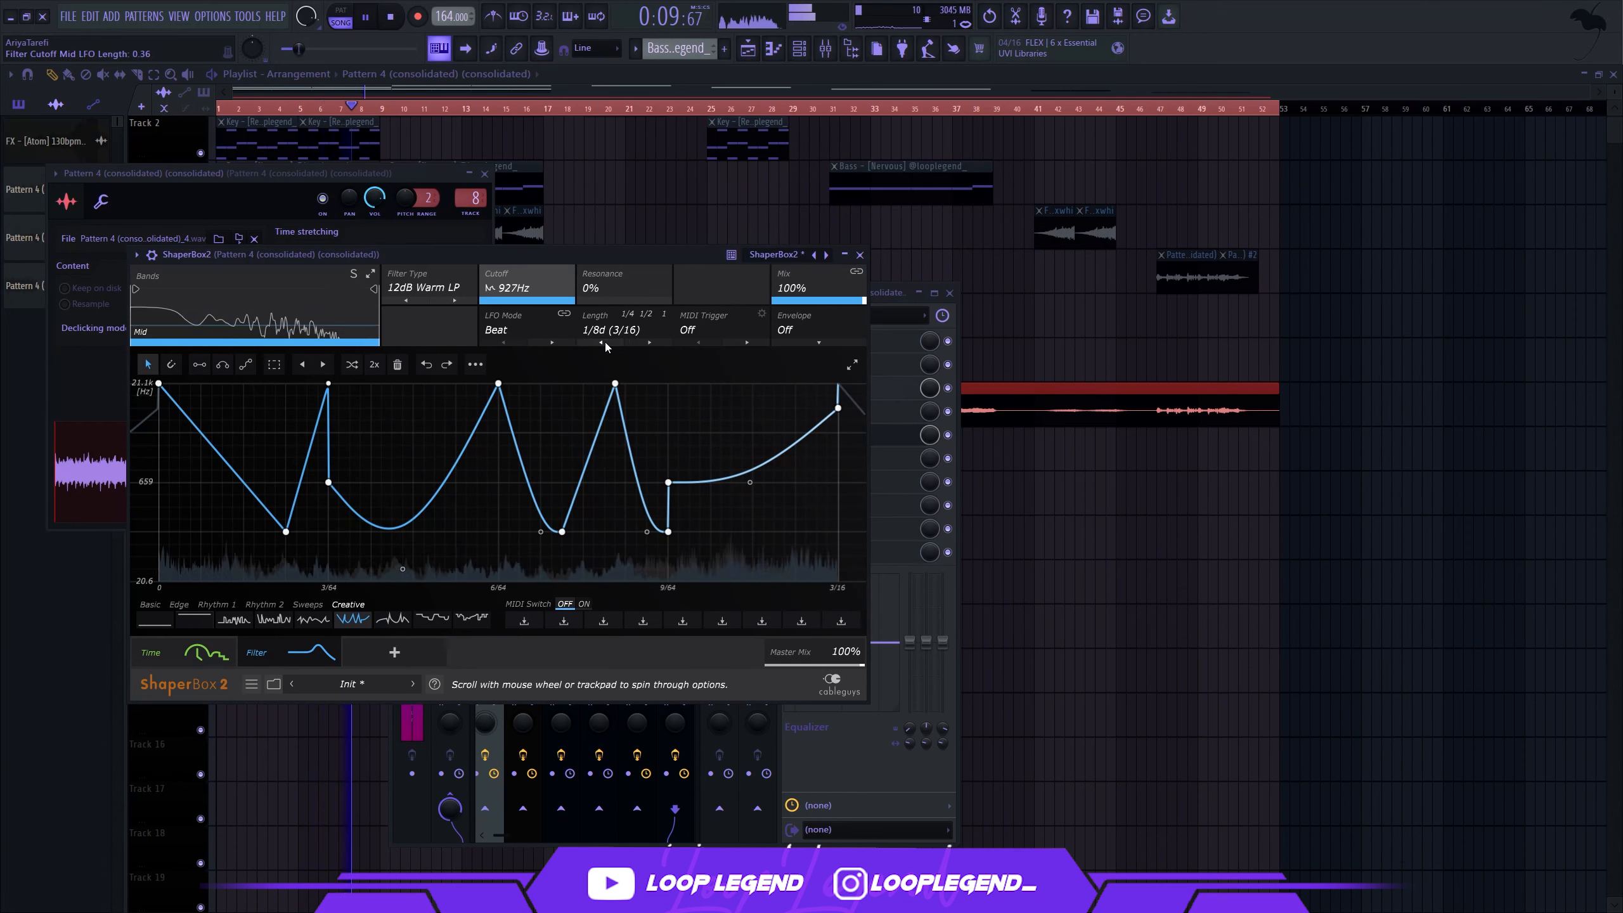
Step: Lengthen the filter cutoff's LFO to 1 Bar (4/4), keeping the Filter shaper's mix at 100%
{"action": "left_click", "coordinate": [644, 344]}
{"action": "left_click", "coordinate": [644, 344]}
{"action": "left_click", "coordinate": [644, 345]}
{"action": "left_click", "coordinate": [644, 344]}
{"action": "left_click", "coordinate": [644, 344]}
{"action": "left_click", "coordinate": [644, 344]}
{"action": "left_click", "coordinate": [644, 344]}
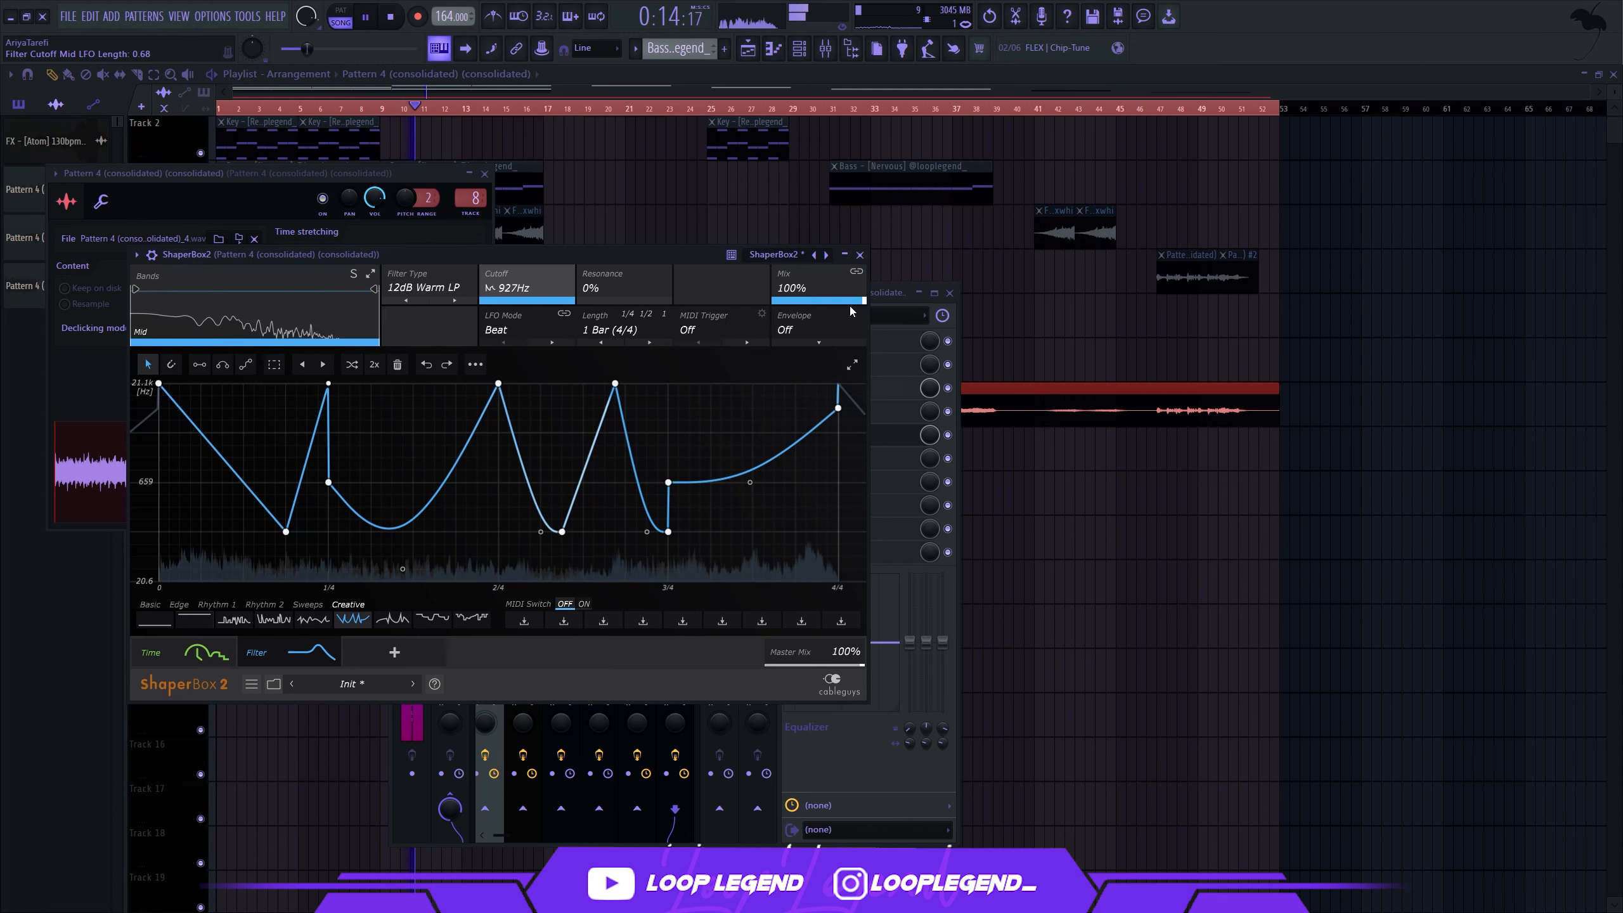
{"action": "left_click_drag", "start_coordinate": [849, 306], "coordinate": [852, 302]}
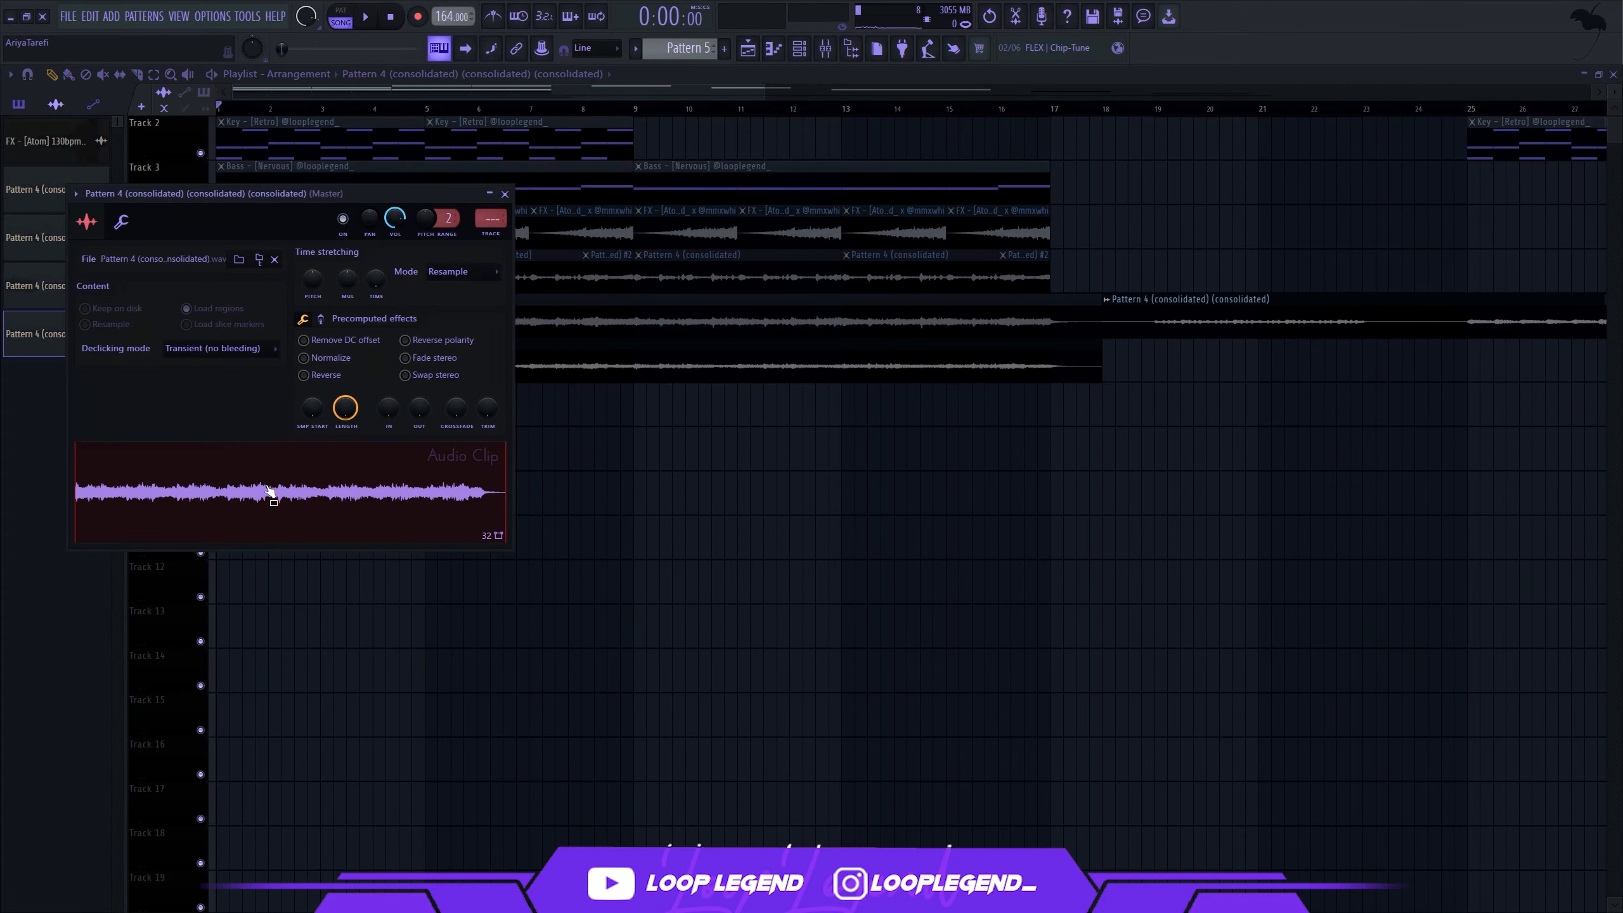
Step: Send the newly consolidated audio clip to Fruity Slicer and slice it by beat
{"action": "right_click", "coordinate": [268, 488]}
{"action": "left_click", "coordinate": [331, 635]}
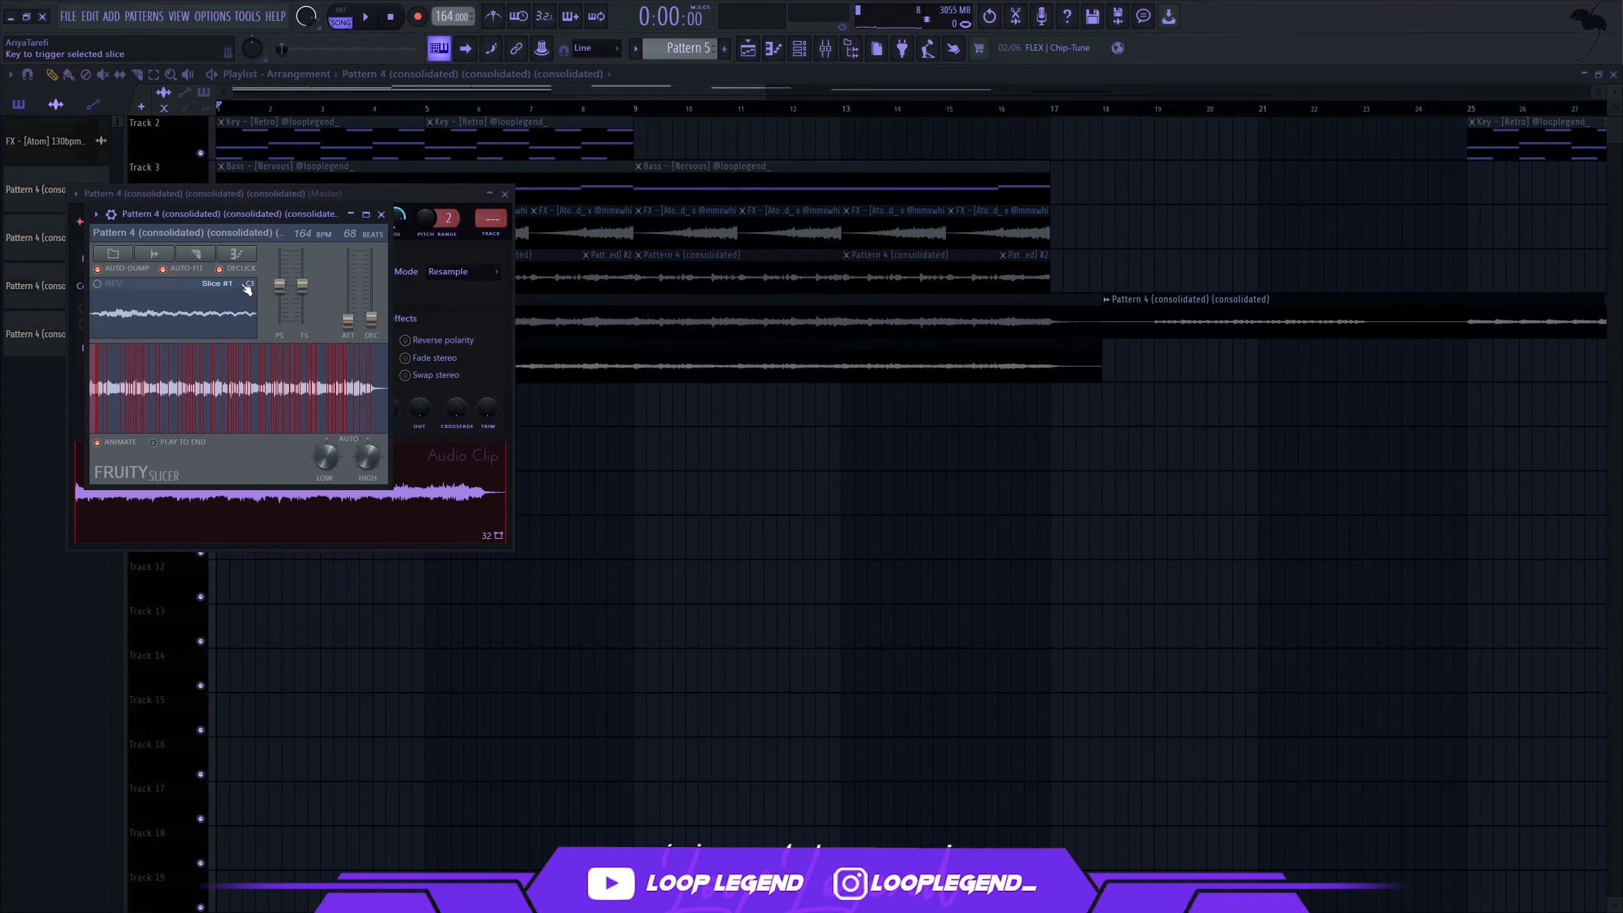
{"action": "left_click", "coordinate": [196, 254]}
{"action": "left_click", "coordinate": [249, 412]}
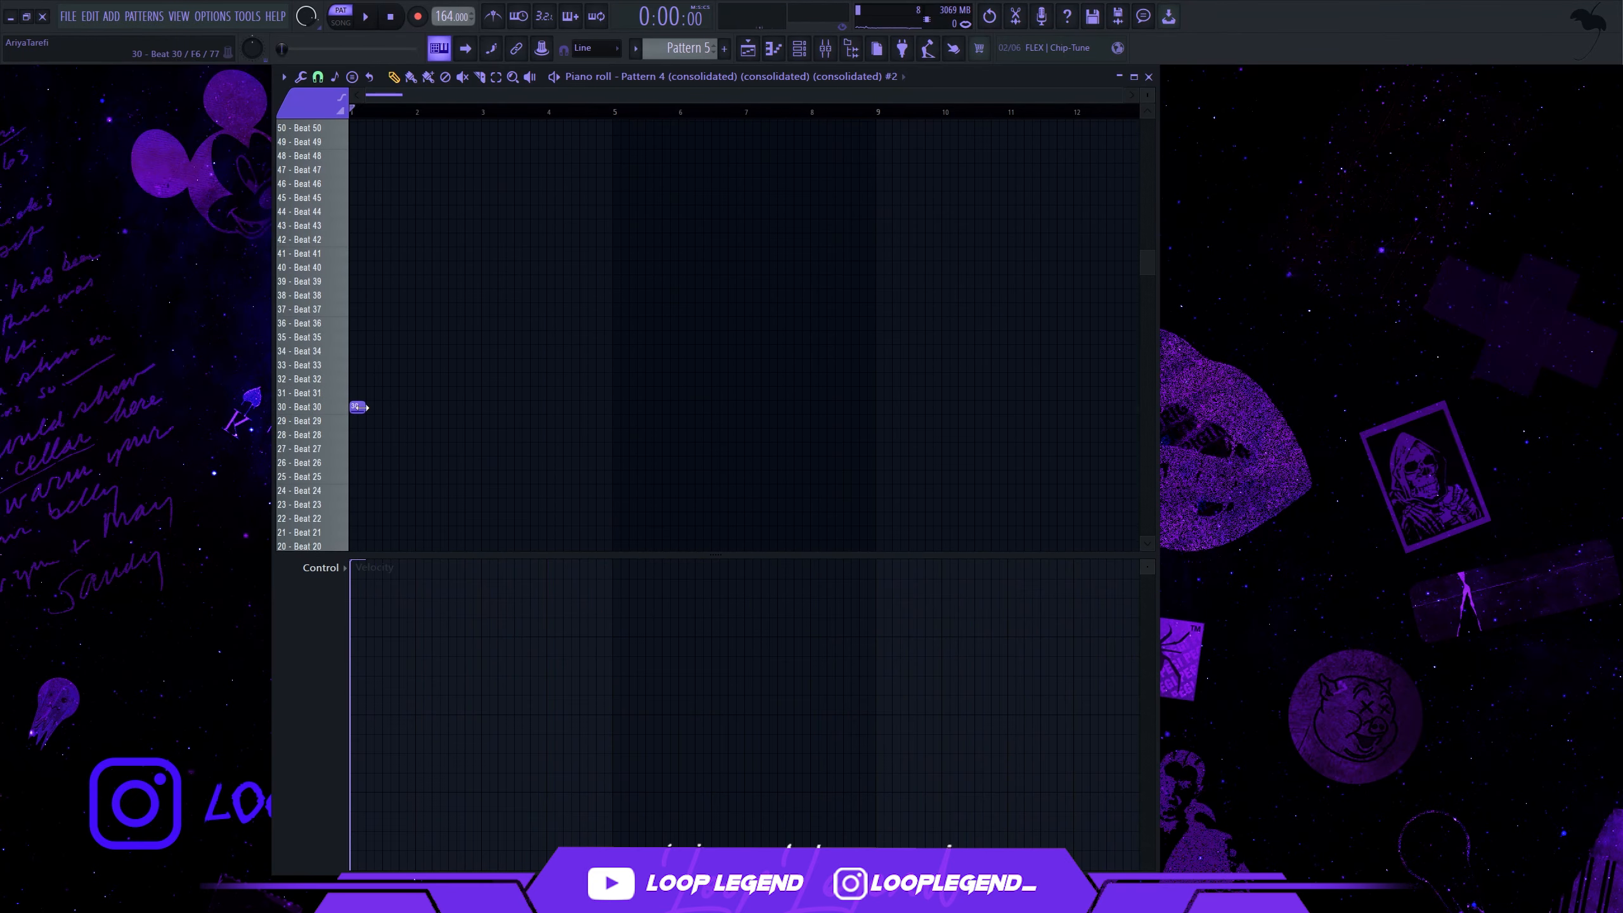
Step: Build a one-bar slice sequence in the piano roll from Beat 30, Beat 31, Beat 32 and Beat 29, auditioning it during placement
{"action": "key", "text": "space"}
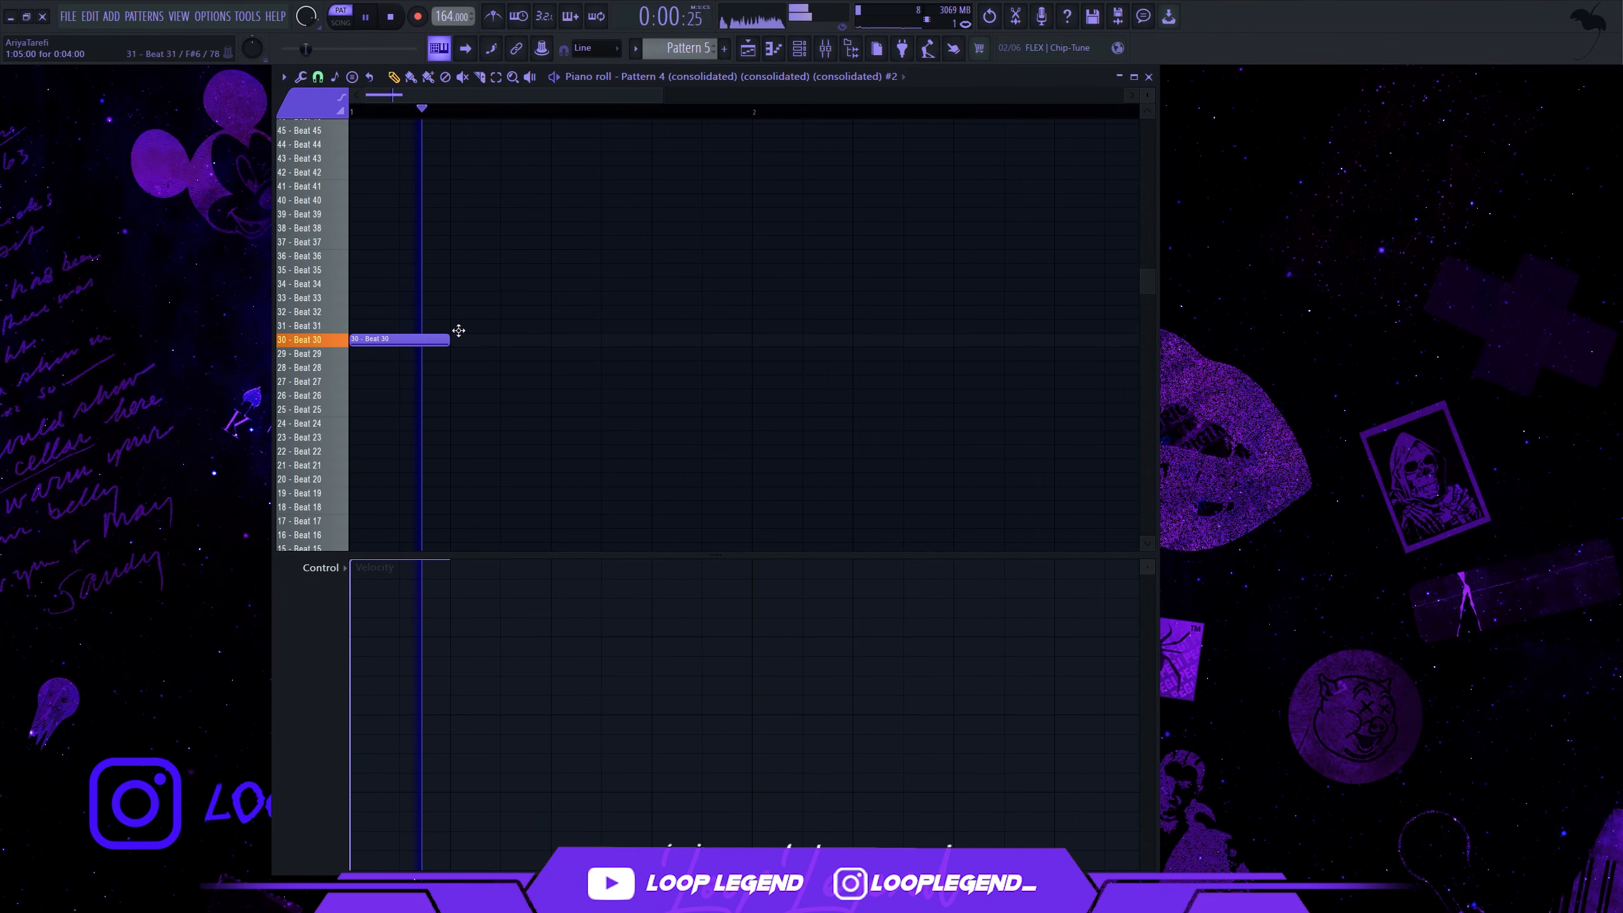
{"action": "left_click", "coordinate": [459, 327]}
{"action": "left_click", "coordinate": [555, 313]}
{"action": "key", "text": "space"}
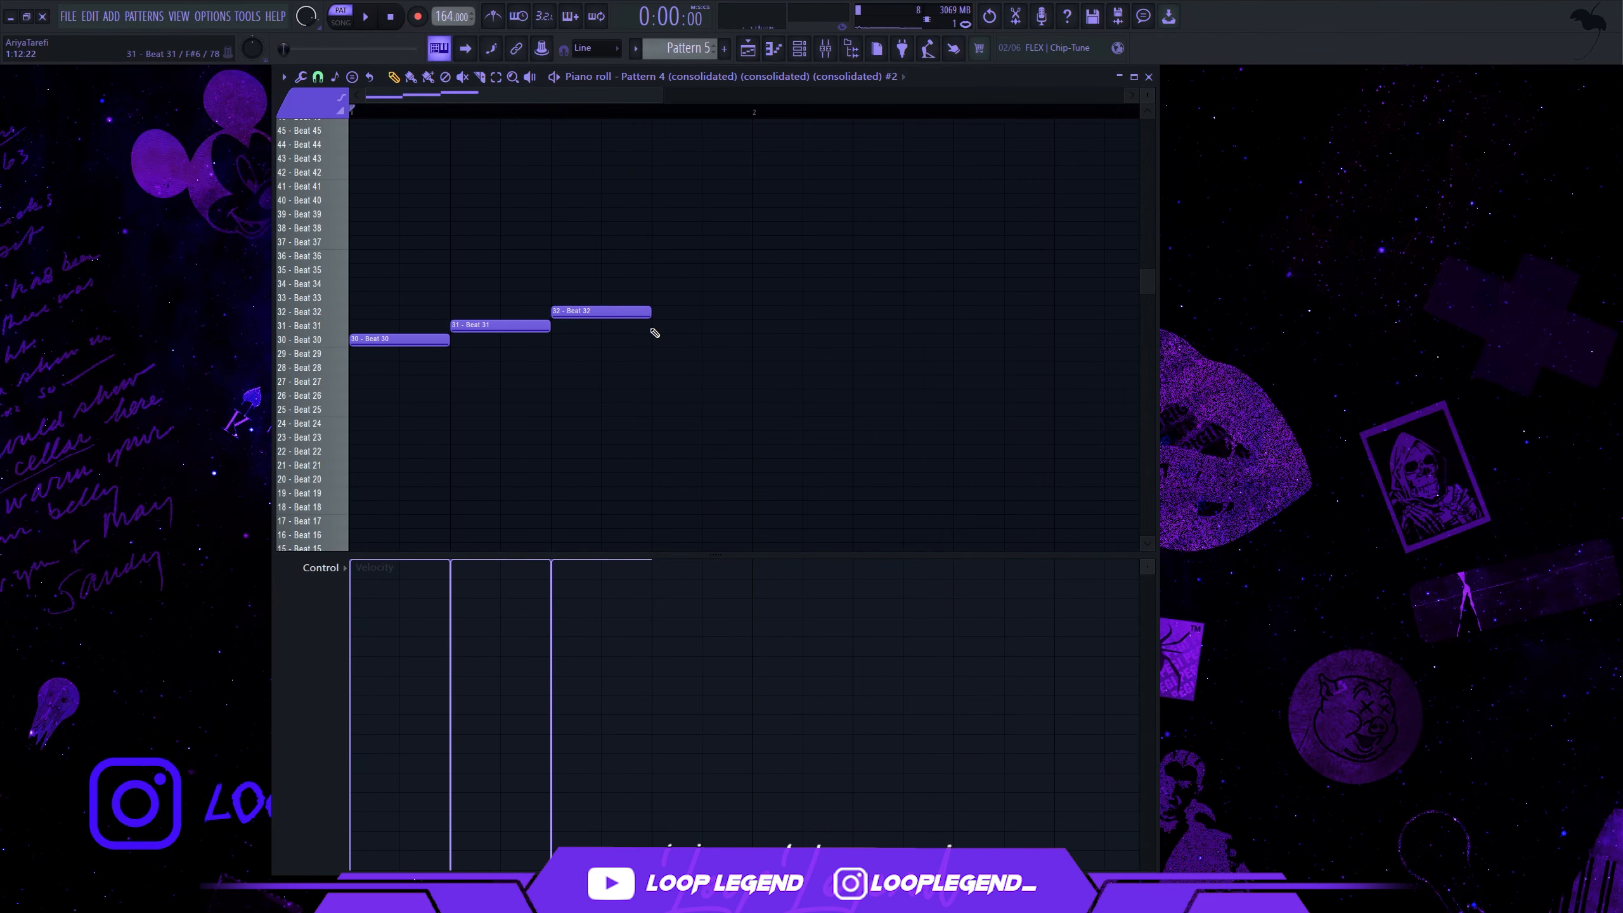
{"action": "key", "text": "space"}
{"action": "left_click_drag", "start_coordinate": [677, 339], "coordinate": [677, 357]}
Step: Raise the pitch shift in Fruity Slicer for the sliced clip
{"action": "key", "text": "F6"}
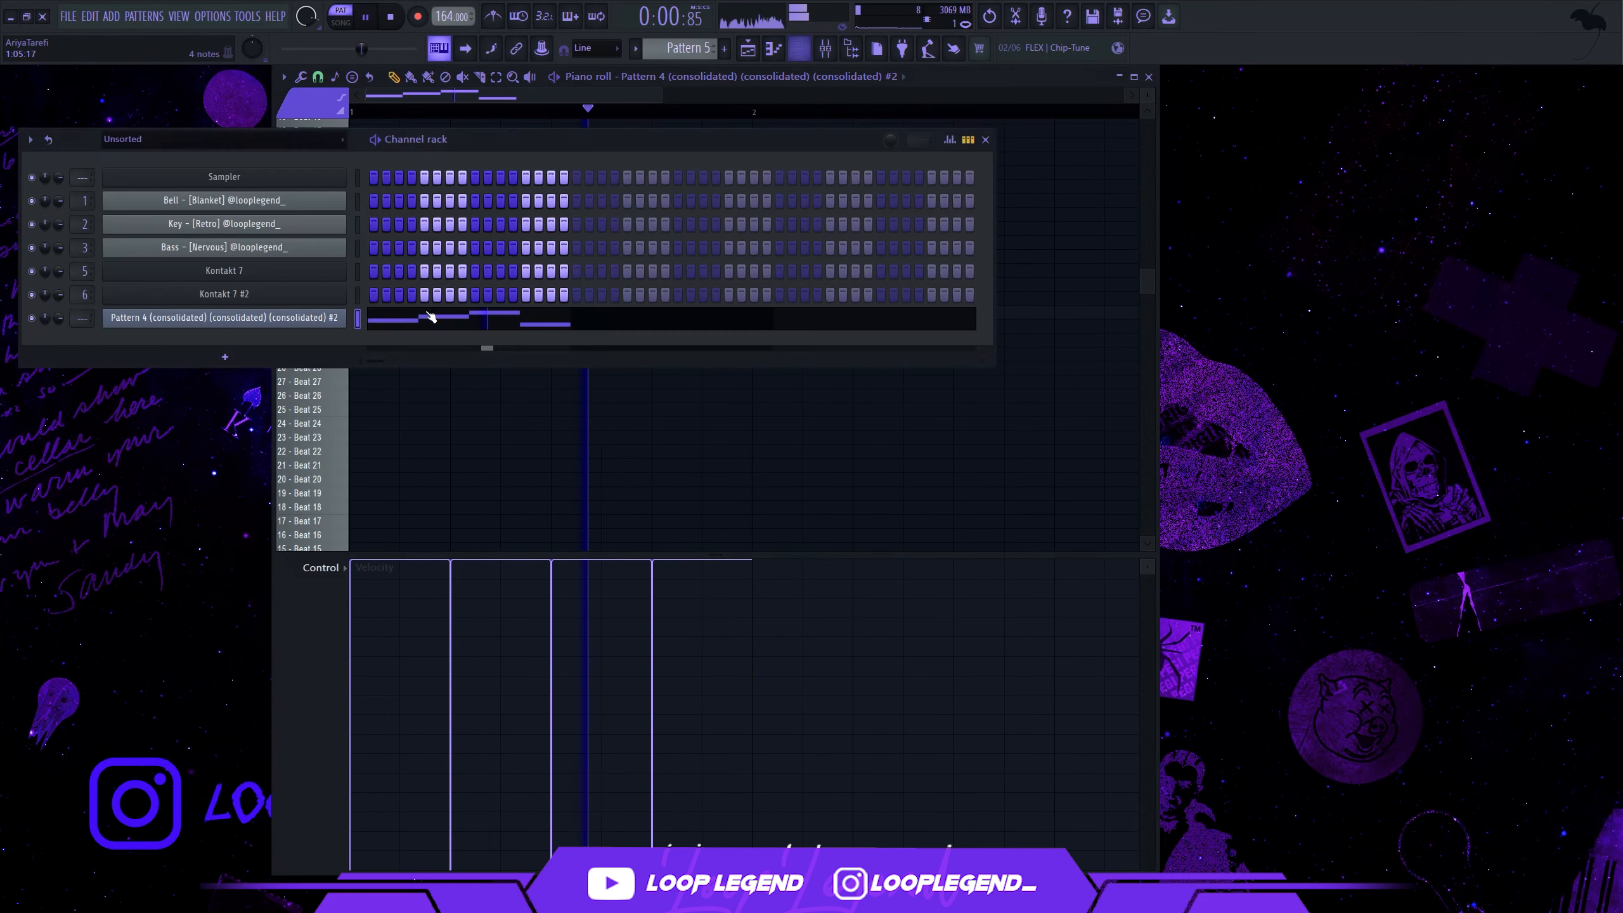
{"action": "left_click", "coordinate": [306, 320]}
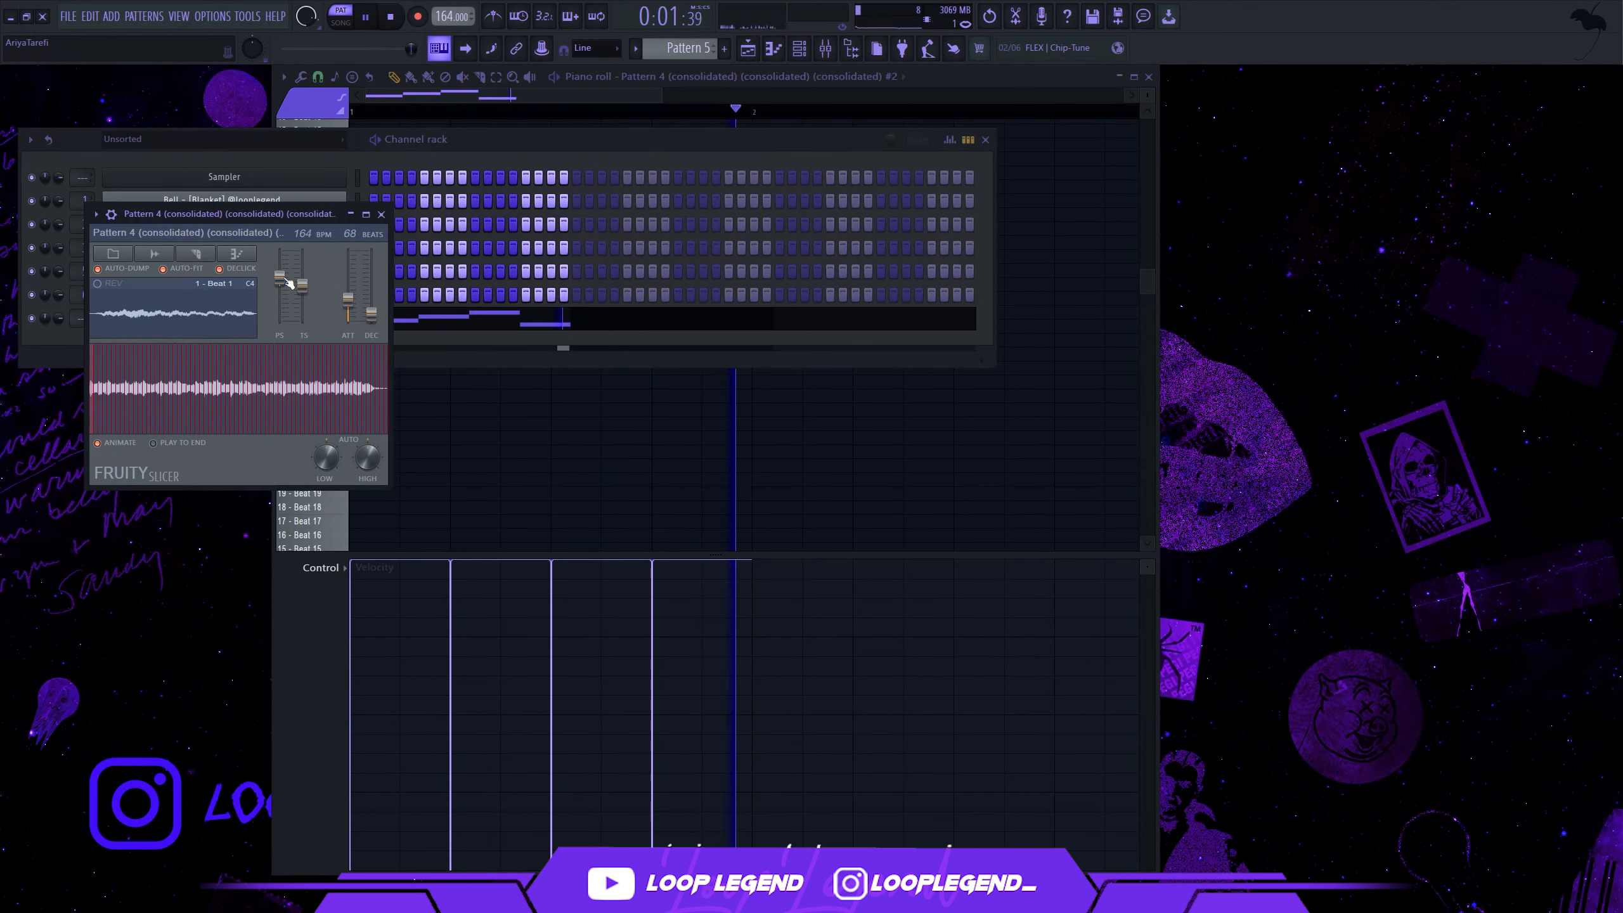
{"action": "left_click_drag", "start_coordinate": [289, 283], "coordinate": [280, 269]}
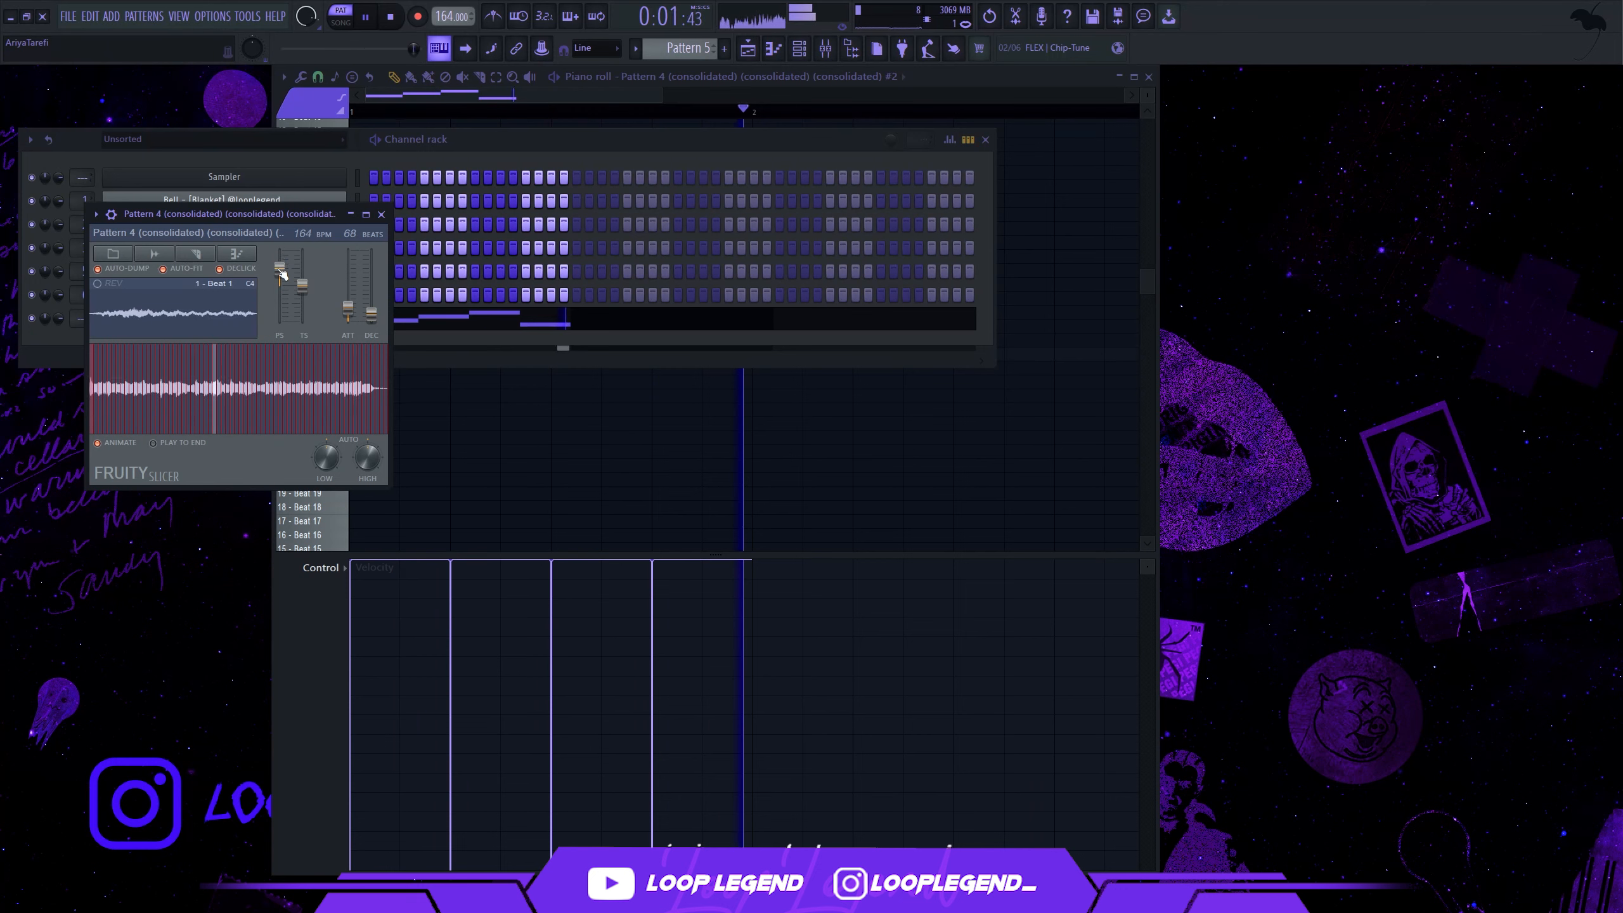
Step: Duplicate the four-note slice sequence three times to fill four bars
{"action": "right_click", "coordinate": [556, 435]}
{"action": "scroll", "coordinate": [492, 452], "scroll_direction": "down", "scroll_amount": 4}
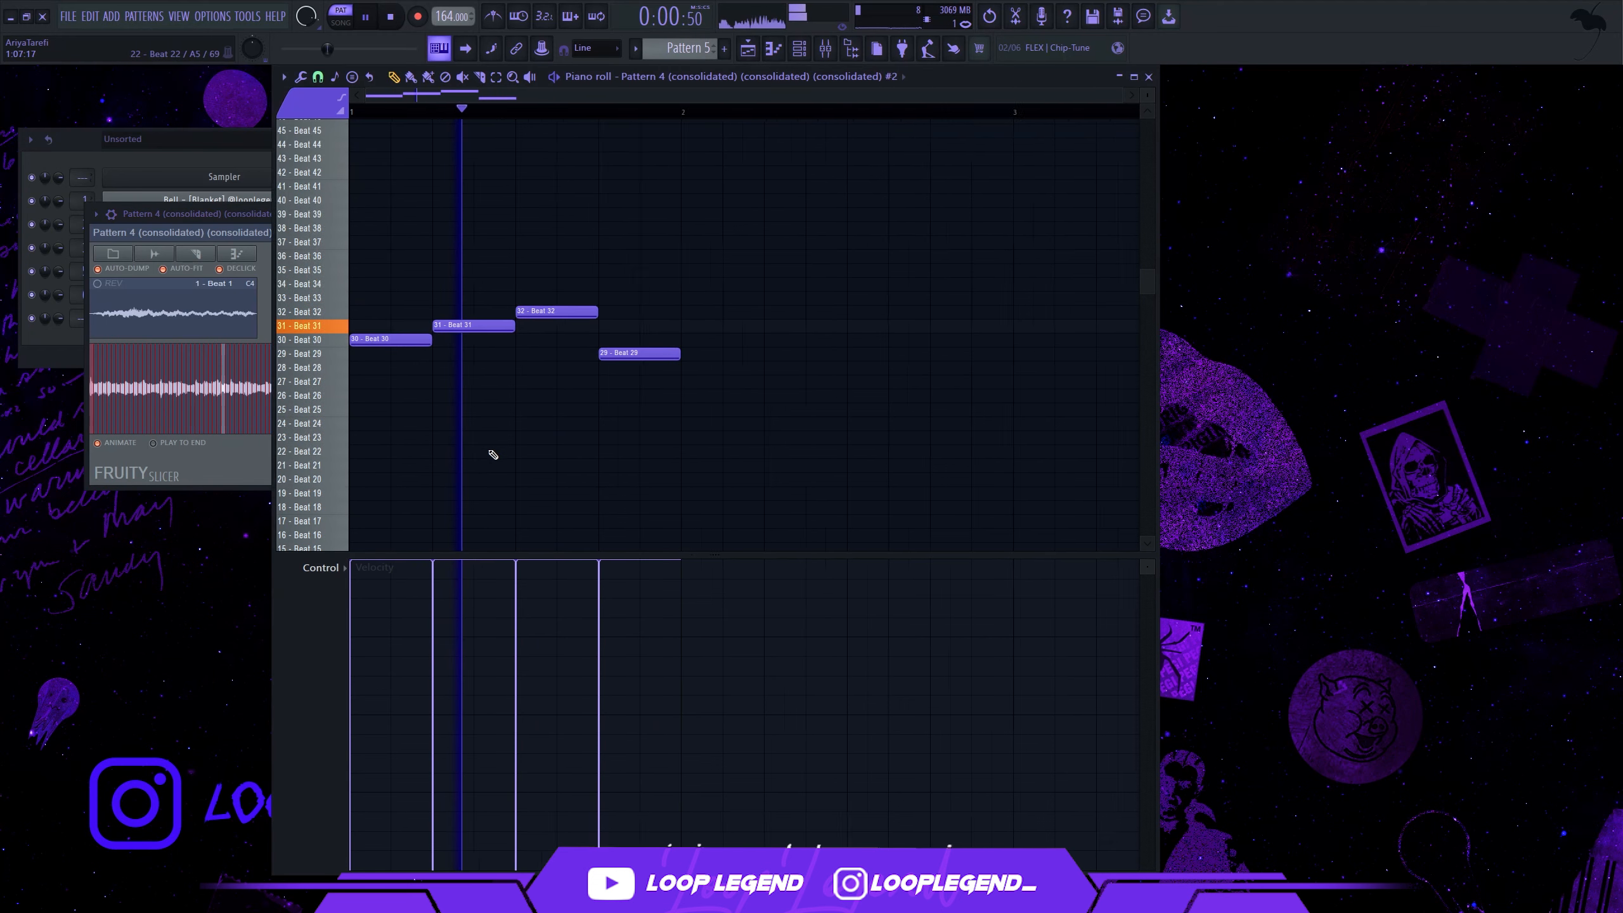
{"action": "key", "text": "ctrl+b"}
{"action": "key", "text": "ctrl+b"}
{"action": "key", "text": "ctrl+b"}
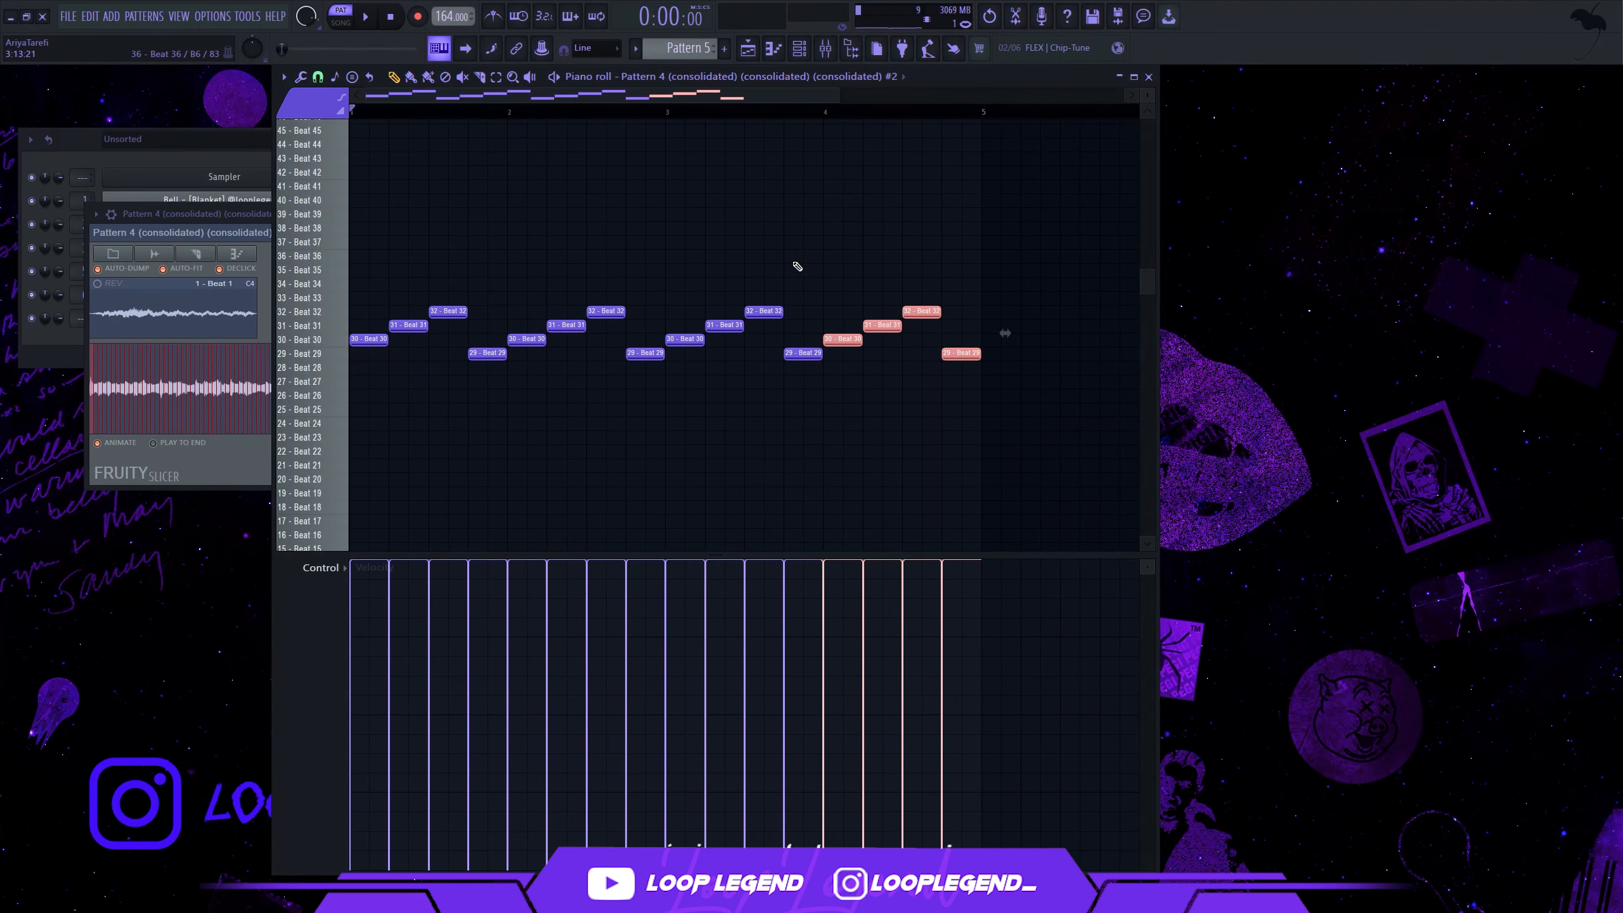
Step: Select the notes of the first three bars and audition them on higher slices, stepping them down from Beat 62 past Beat 57
{"action": "left_click_drag", "start_coordinate": [805, 250], "coordinate": [350, 486]}
{"action": "key", "text": "ctrl+Down"}
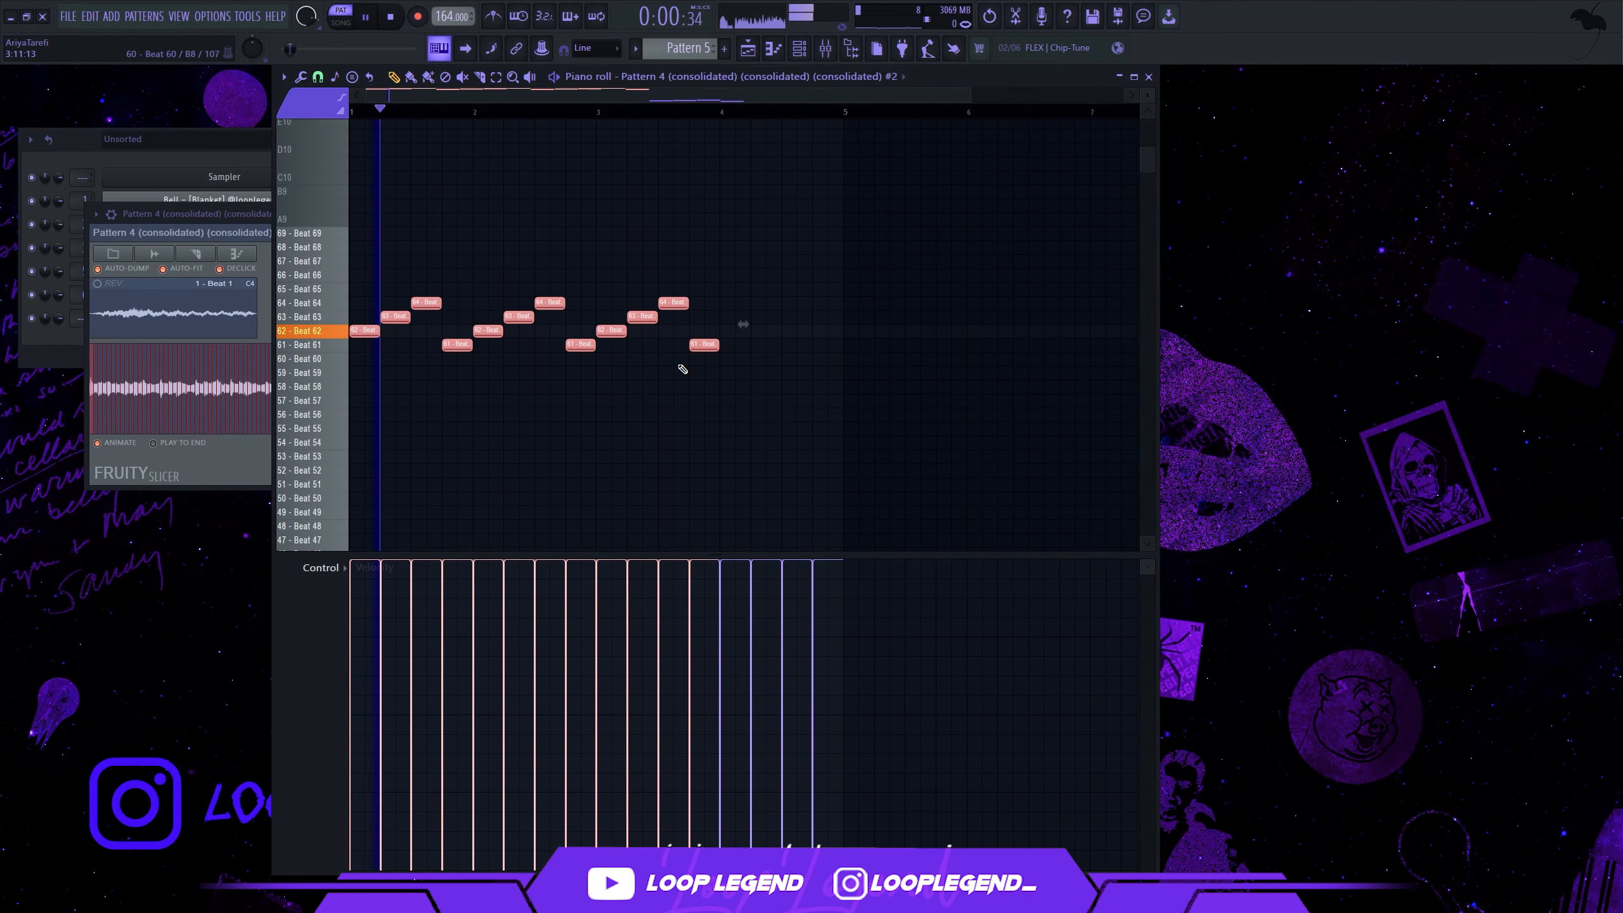
{"action": "scroll", "coordinate": [682, 369], "scroll_direction": "down", "scroll_amount": 1}
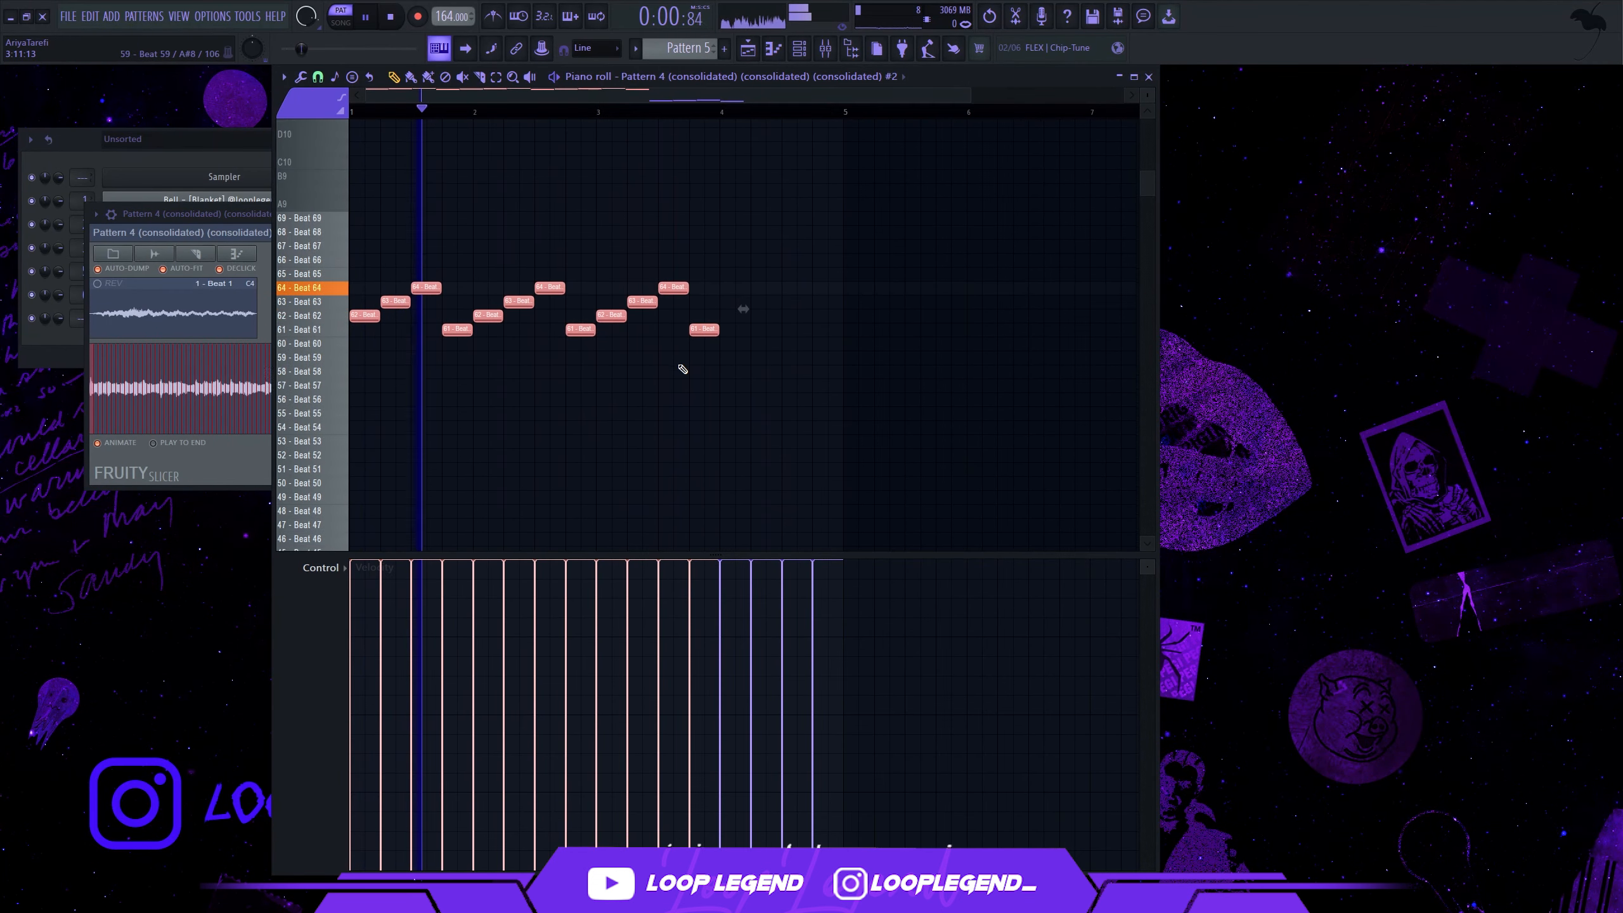
{"action": "scroll", "coordinate": [682, 369], "scroll_direction": "down", "scroll_amount": 3}
{"action": "scroll", "coordinate": [677, 371], "scroll_direction": "down", "scroll_amount": 2}
{"action": "key", "text": "Down"}
{"action": "key", "text": "Down"}
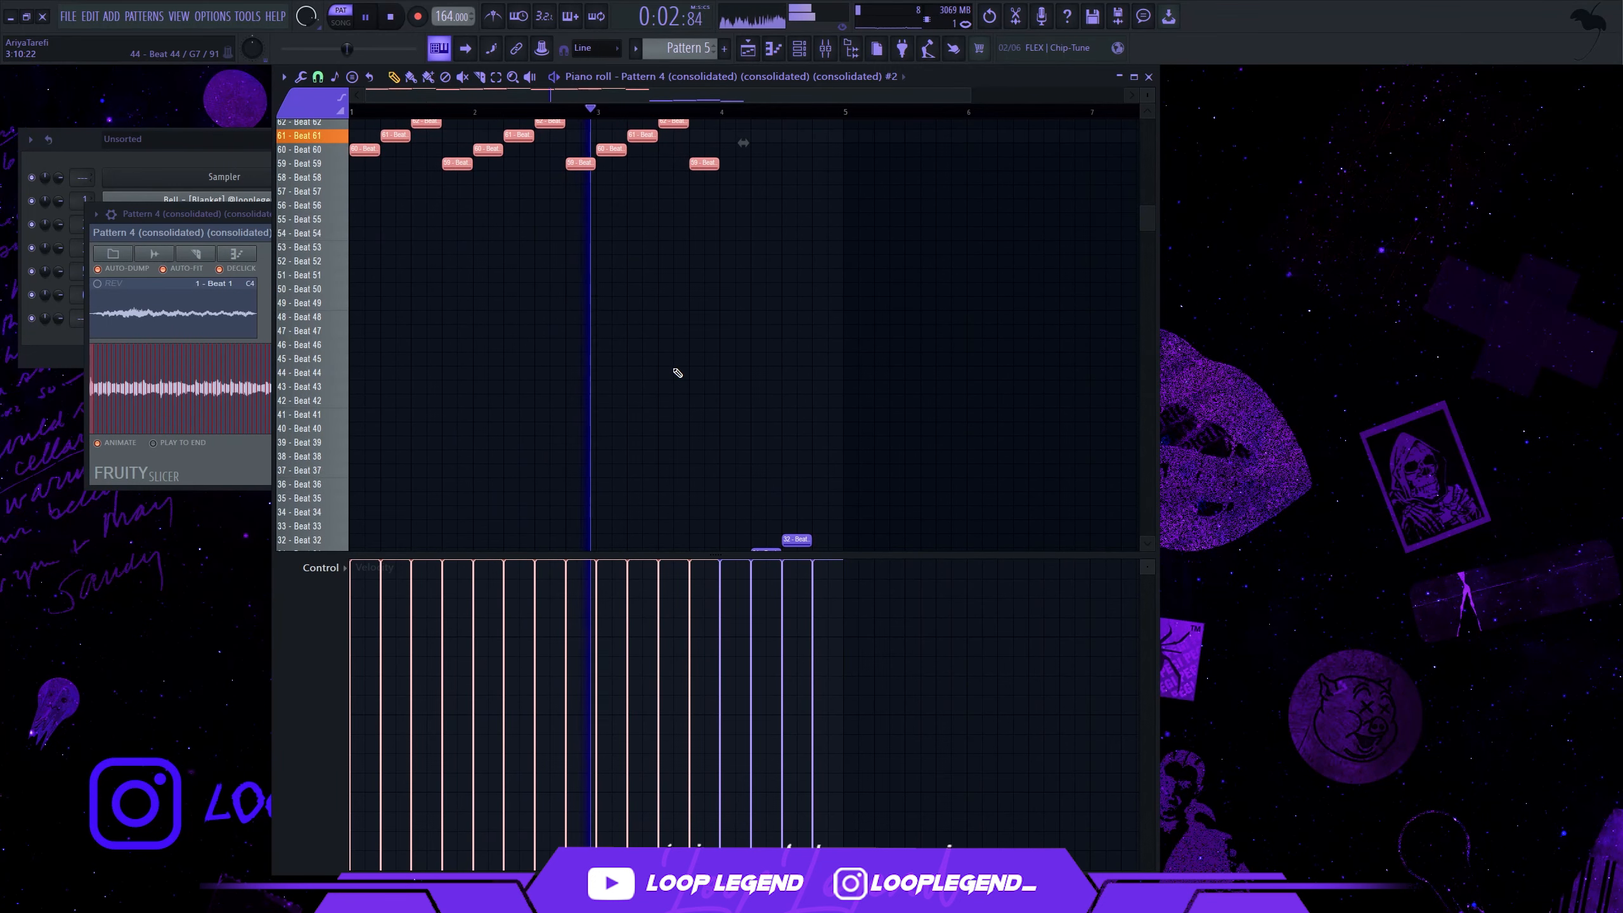
{"action": "key", "text": "Down"}
{"action": "key", "text": "Down"}
{"action": "key", "text": "Down"}
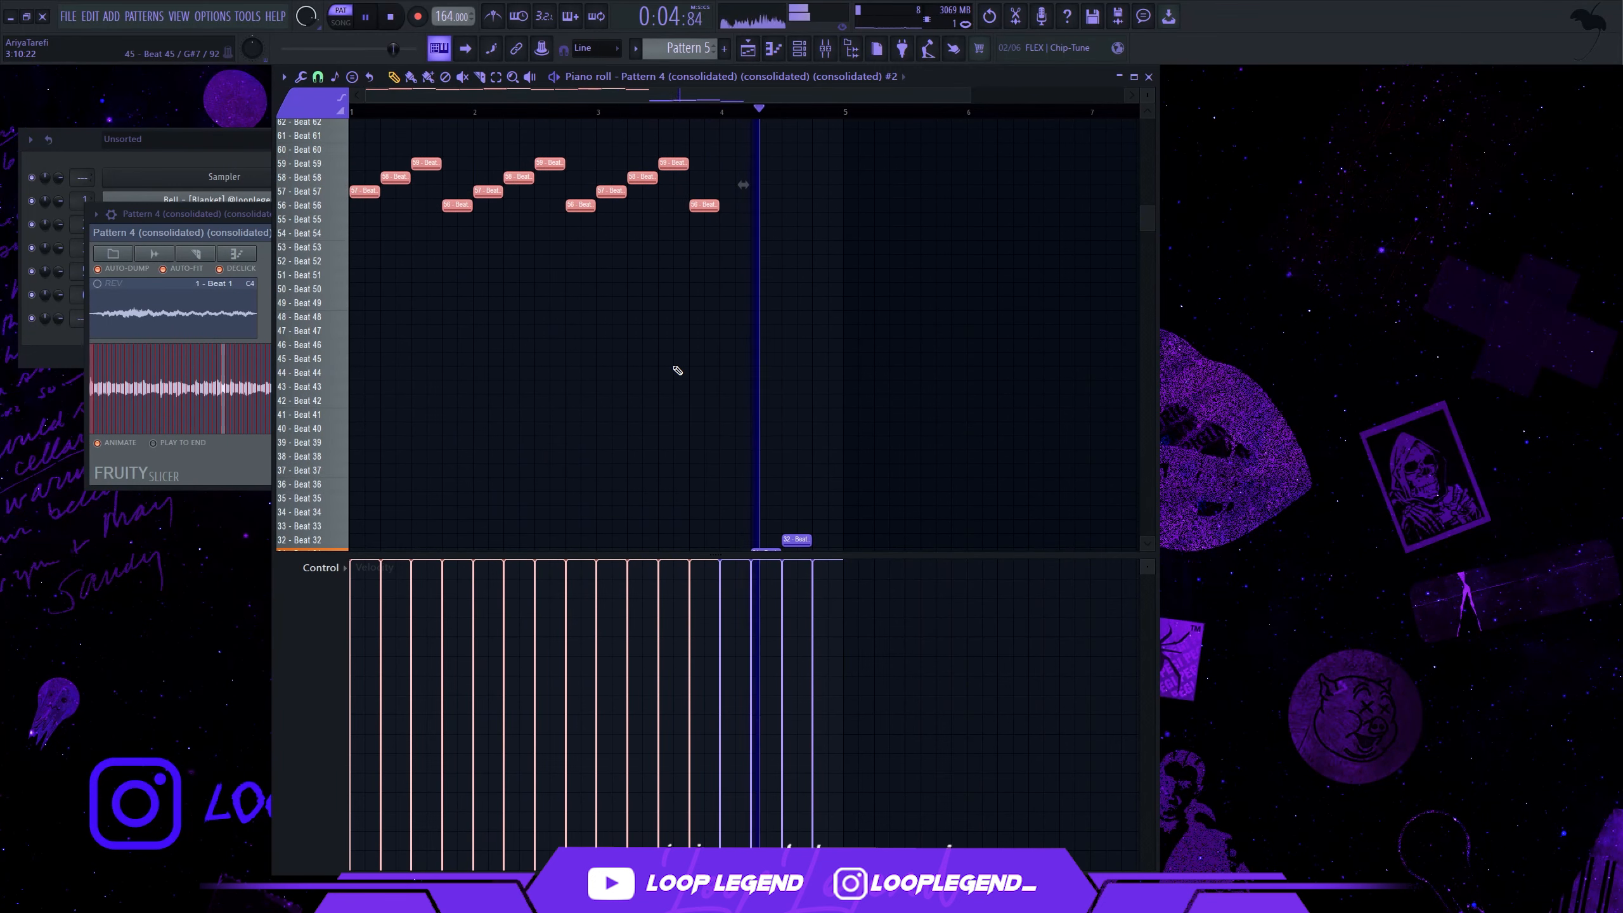
{"action": "key", "text": "Down"}
{"action": "key", "text": "space"}
Step: Shift the selected notes of the first three bars down three octaves and play the pattern
{"action": "key", "text": "ctrl+Down"}
{"action": "key", "text": "ctrl+Down"}
{"action": "key", "text": "ctrl+Down"}
{"action": "scroll", "coordinate": [677, 370], "scroll_direction": "down", "scroll_amount": 8}
{"action": "key", "text": "space"}
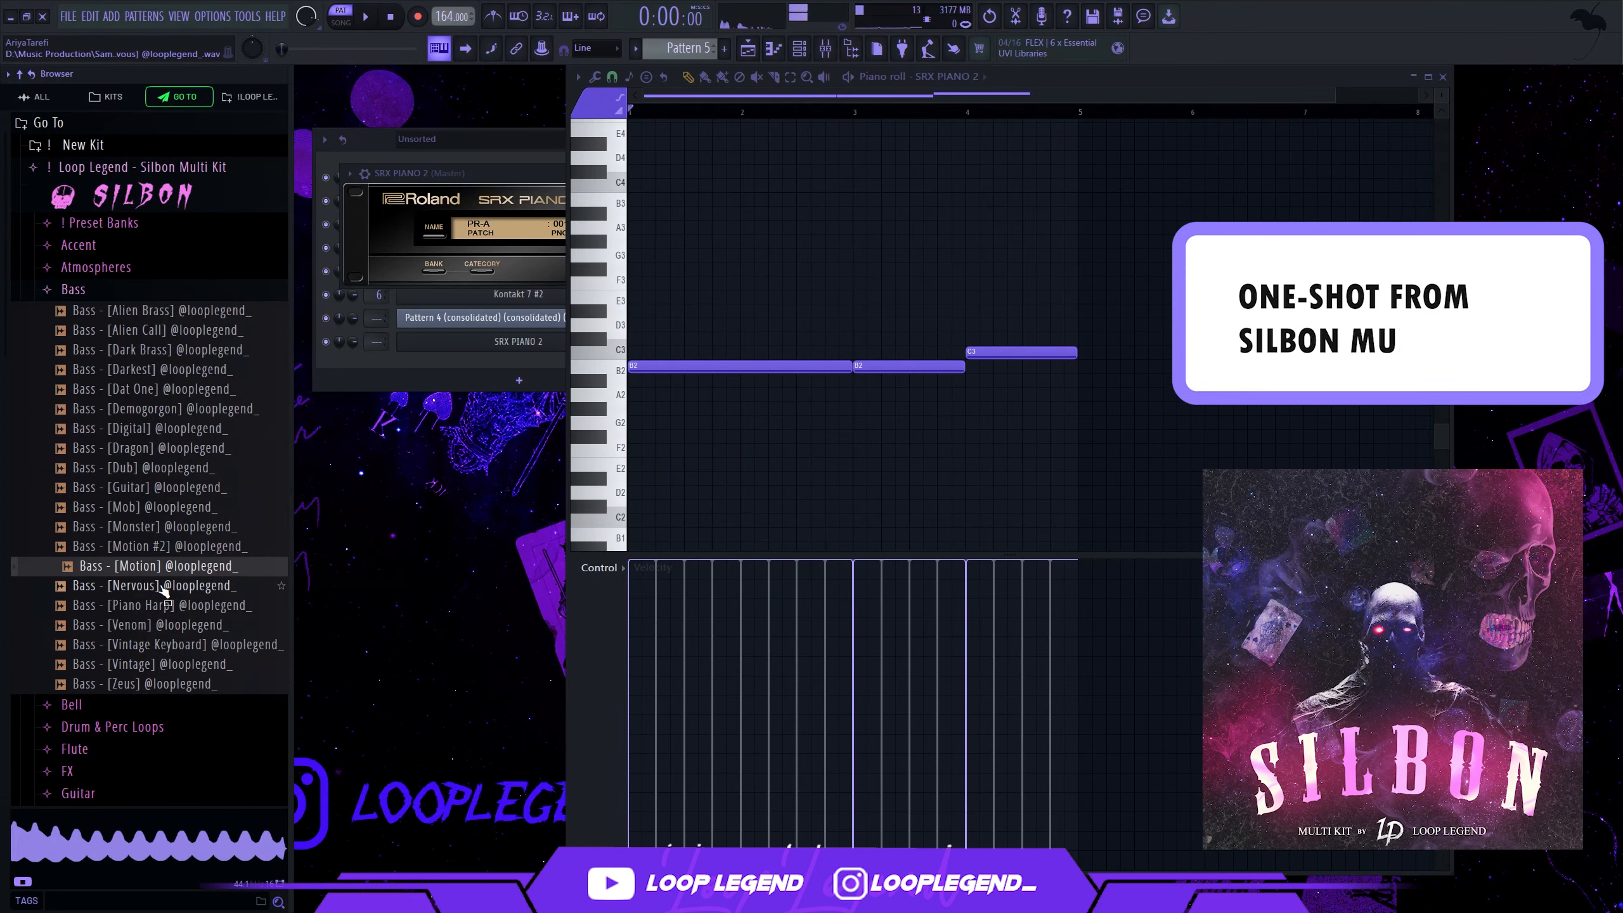
Step: Add the Bass - [Piano Harp] one-shot as a new channel, move the SRX PIANO 2 notes onto it and play the pattern
{"action": "left_click_drag", "start_coordinate": [165, 604], "coordinate": [625, 351]}
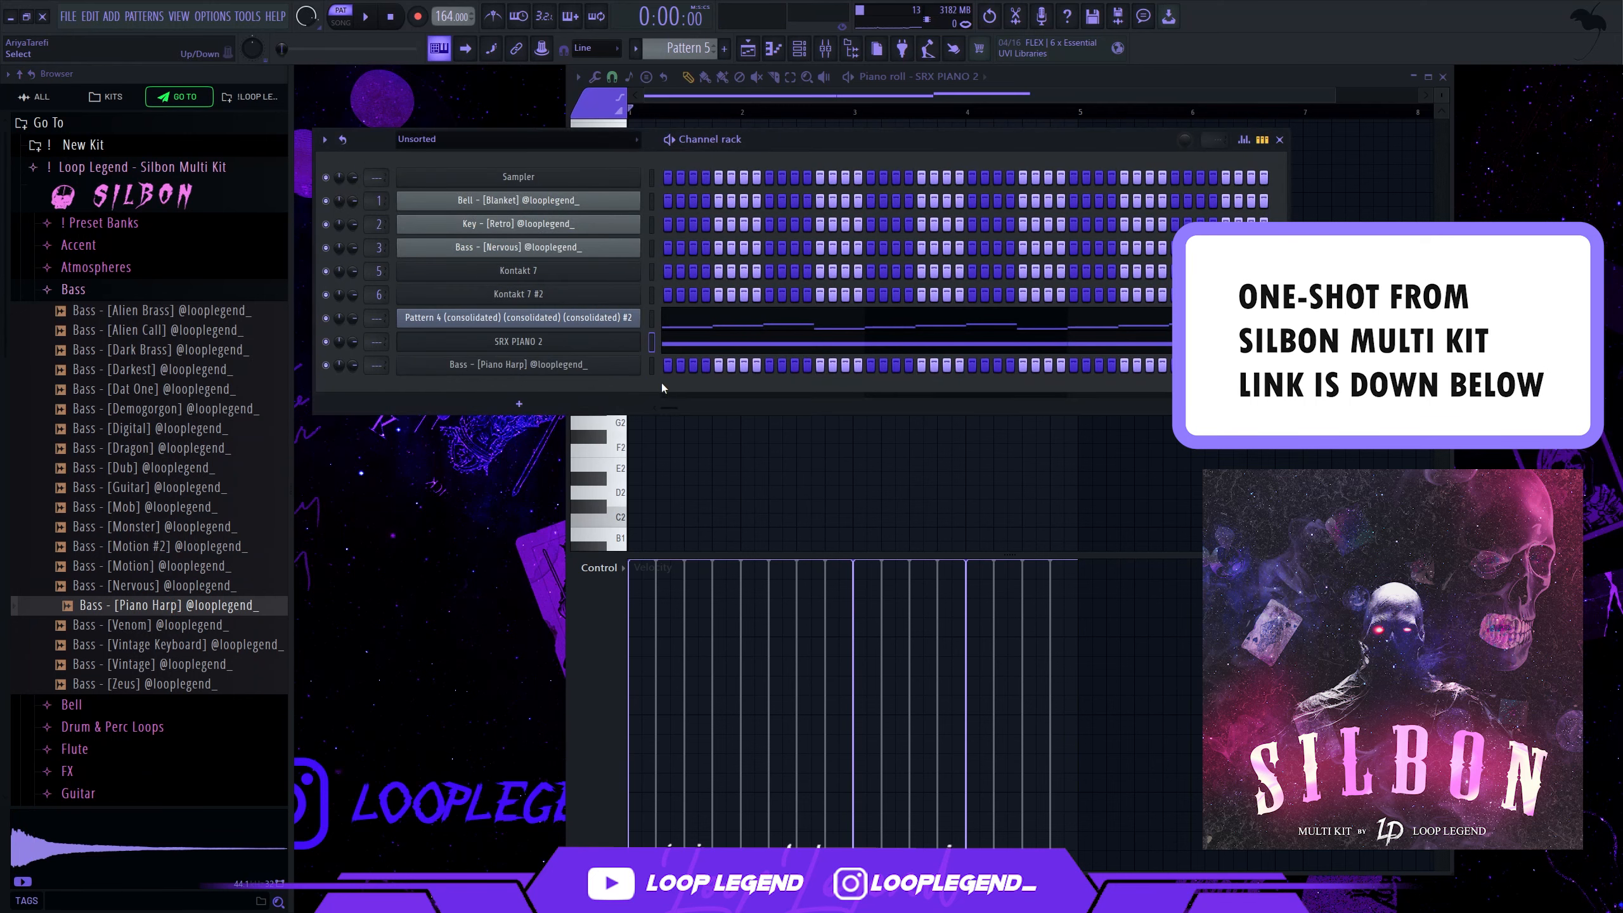
{"action": "key", "text": "ctrl+x"}
{"action": "left_click", "coordinate": [651, 366]}
{"action": "key", "text": "ctrl+v"}
{"action": "left_click", "coordinate": [666, 371]}
{"action": "key", "text": "space"}
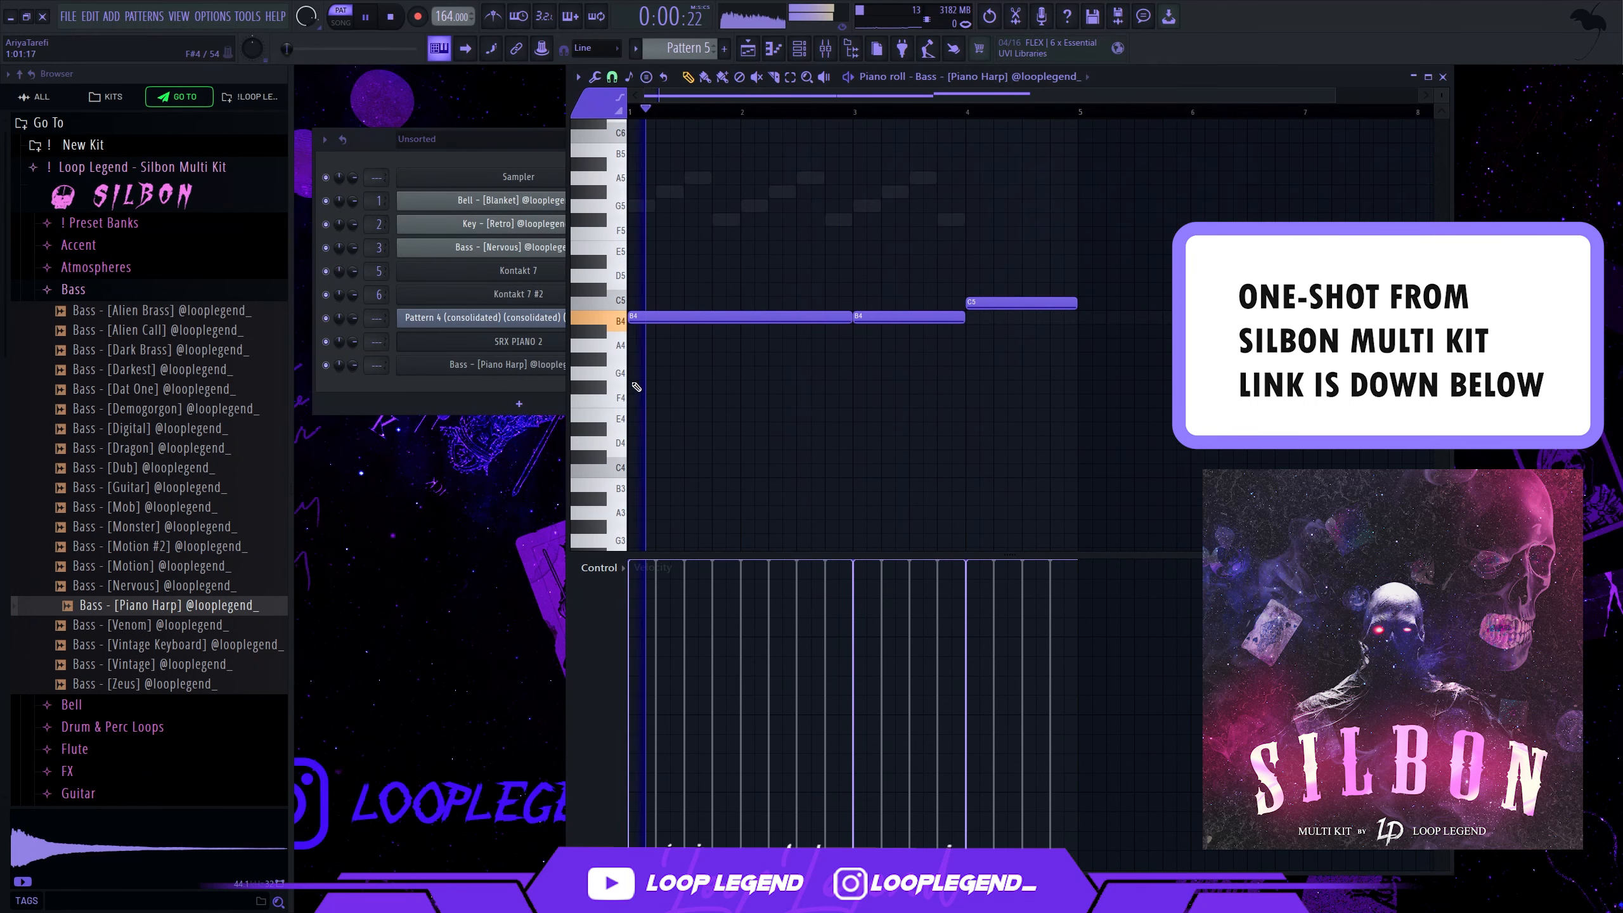
Step: Shape the Bass - [Piano Harp] channel's volume envelope with a hold time of 100%, and return to its sample settings
{"action": "left_click", "coordinate": [433, 369]}
{"action": "left_click", "coordinate": [415, 221]}
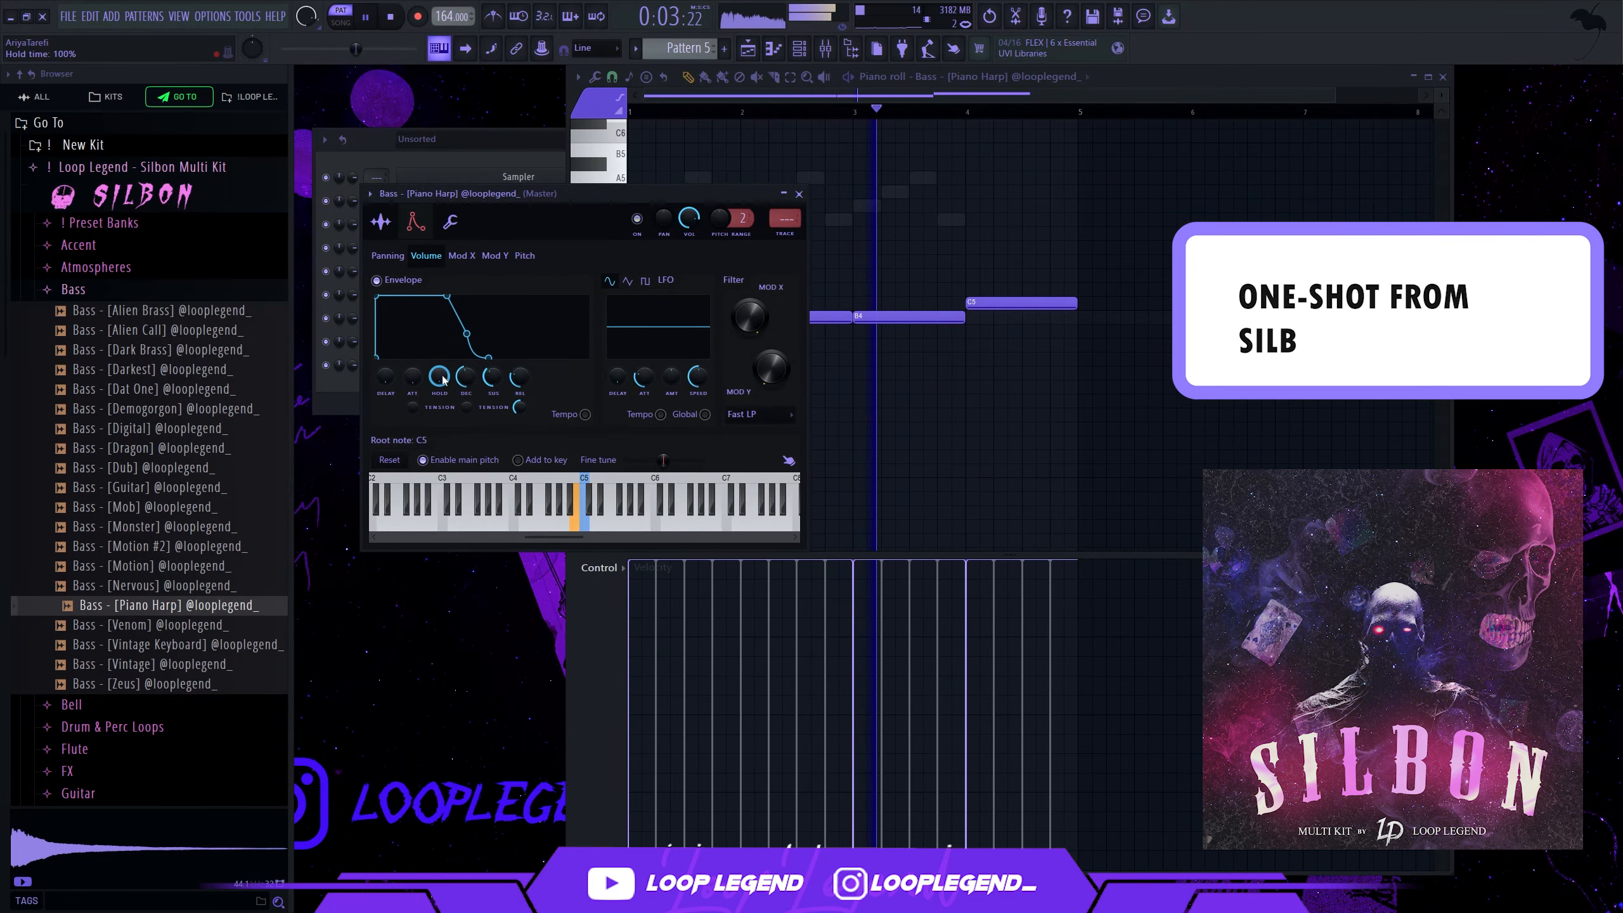
{"action": "left_click_drag", "start_coordinate": [467, 376], "coordinate": [516, 425]}
{"action": "left_click", "coordinate": [385, 223]}
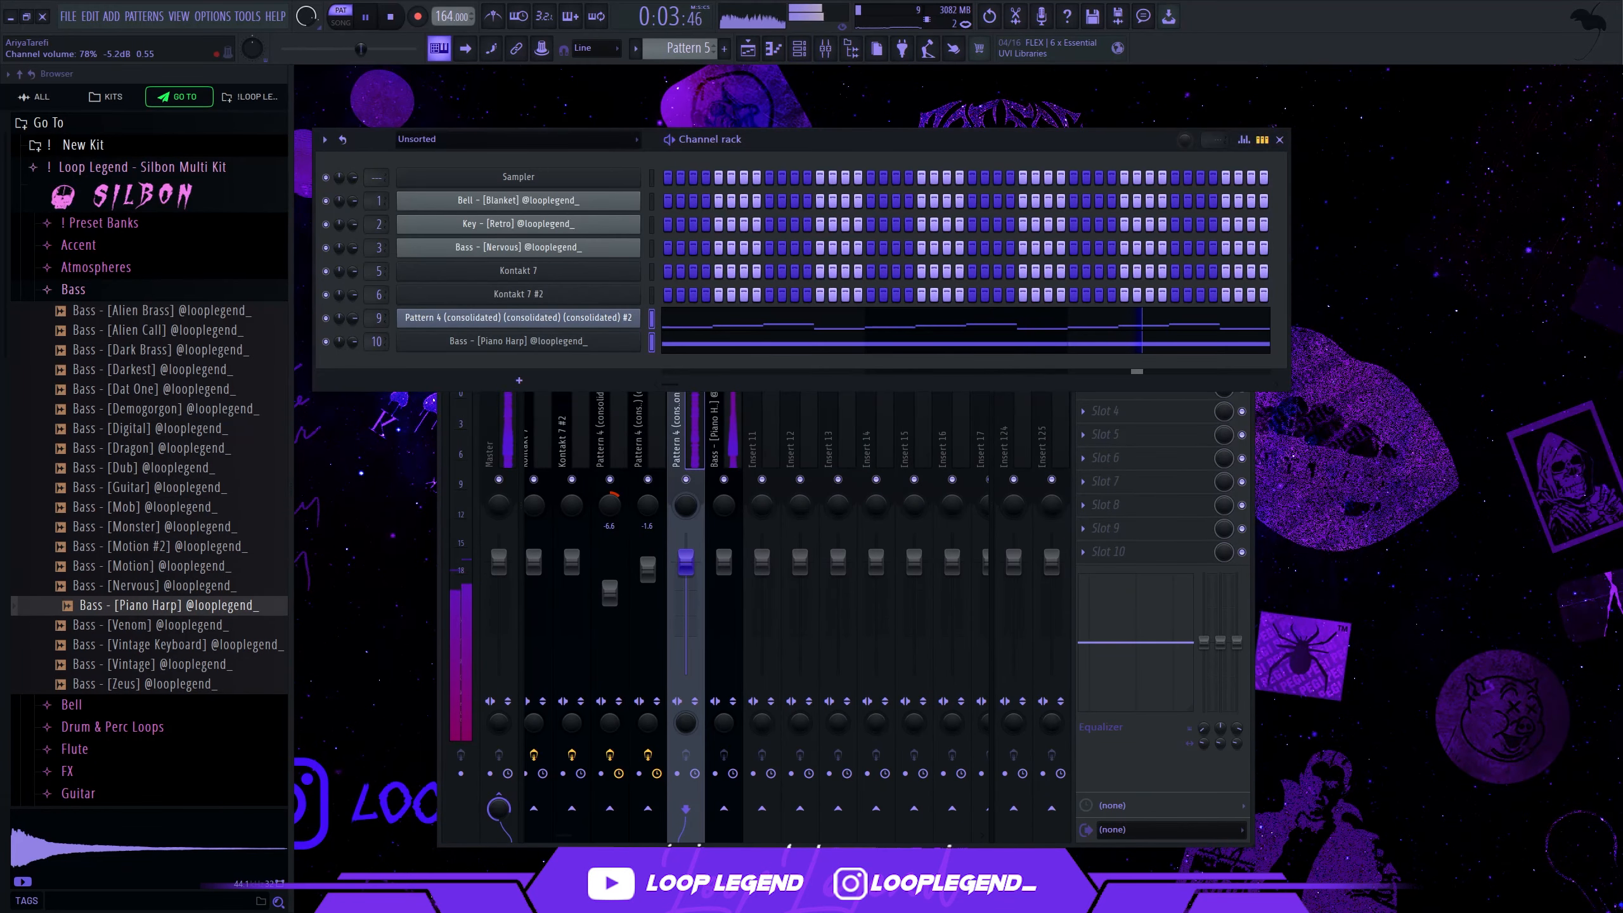
Step: Add Fruity Reeverb 2 in slot 2 and Fruity Parametric EQ 2 in slot 1 of the sliced clip's mixer track
{"action": "key", "text": "F6"}
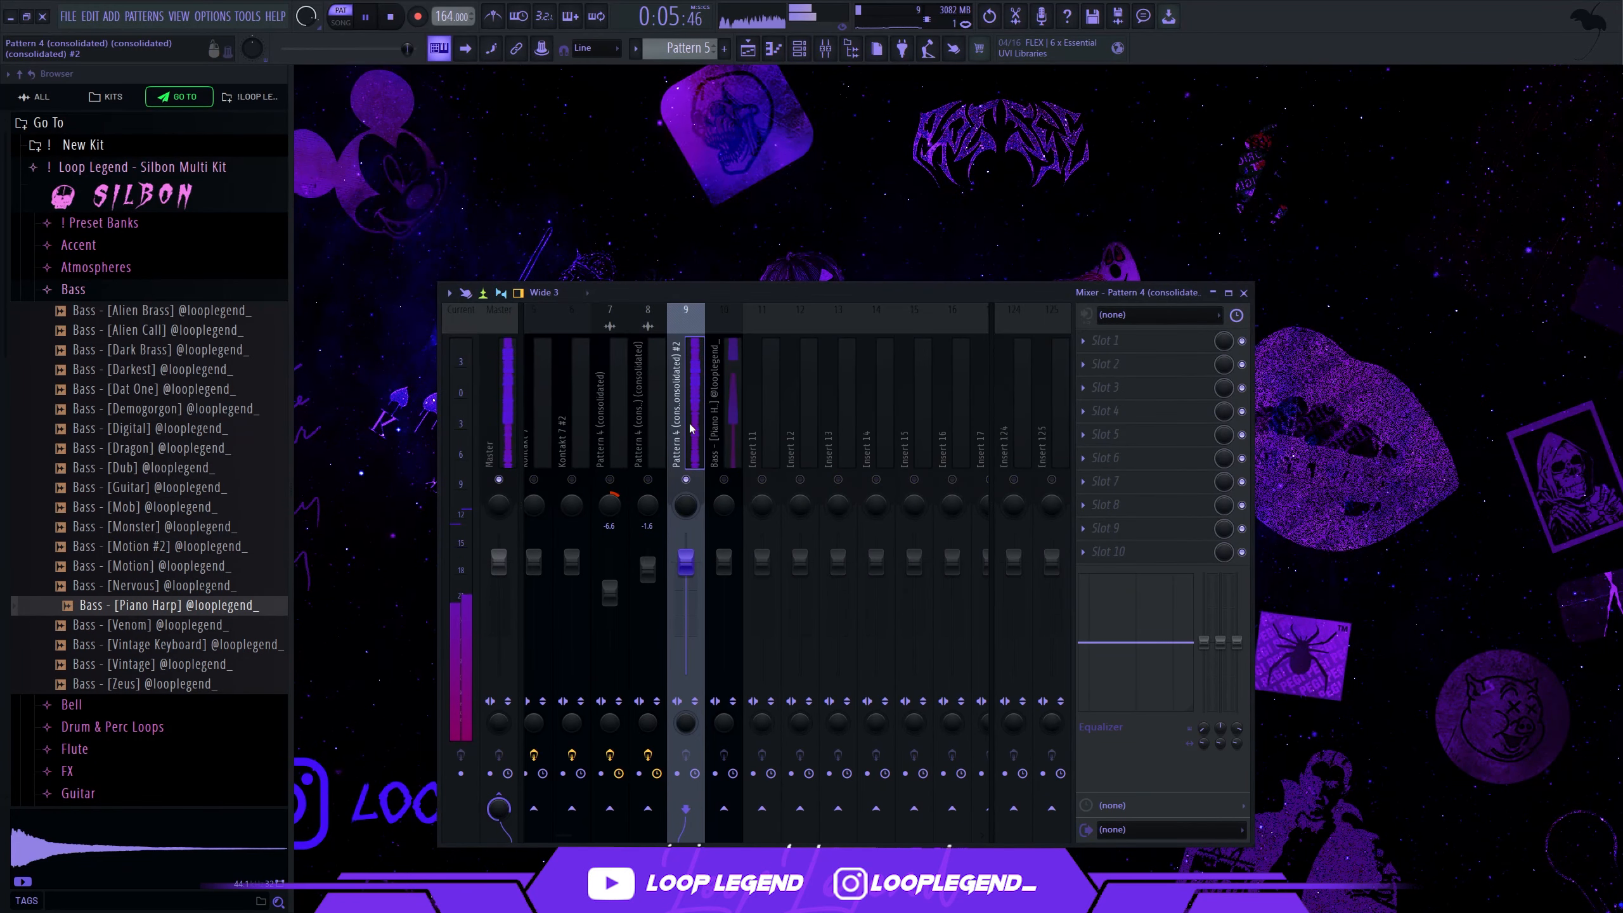
{"action": "left_click", "coordinate": [1106, 341]}
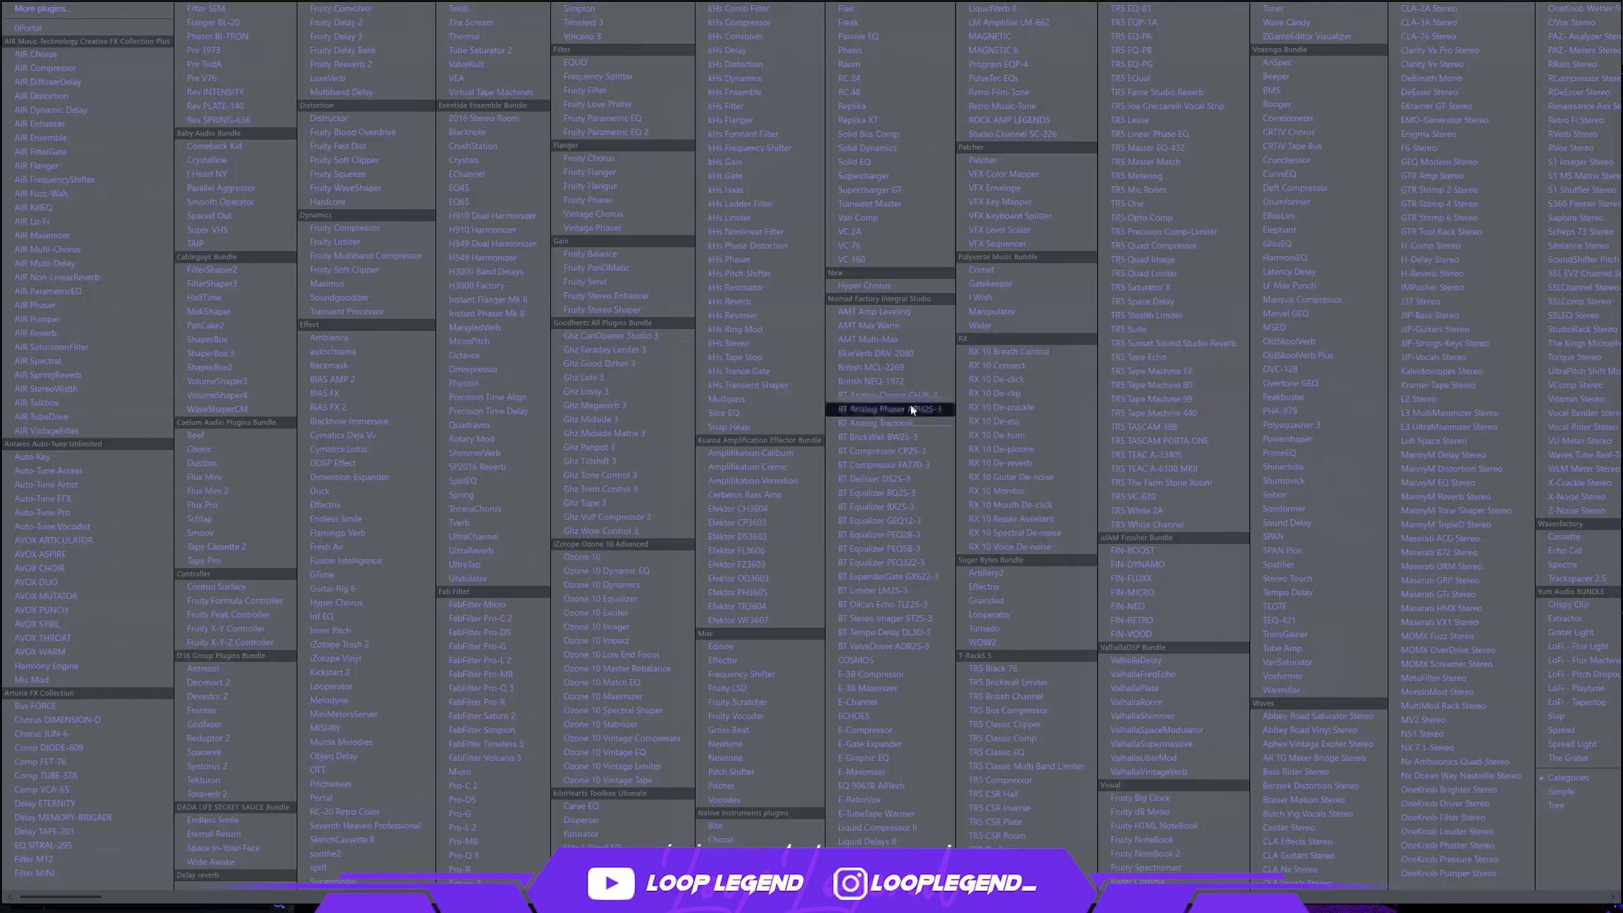
{"action": "left_click", "coordinate": [408, 64]}
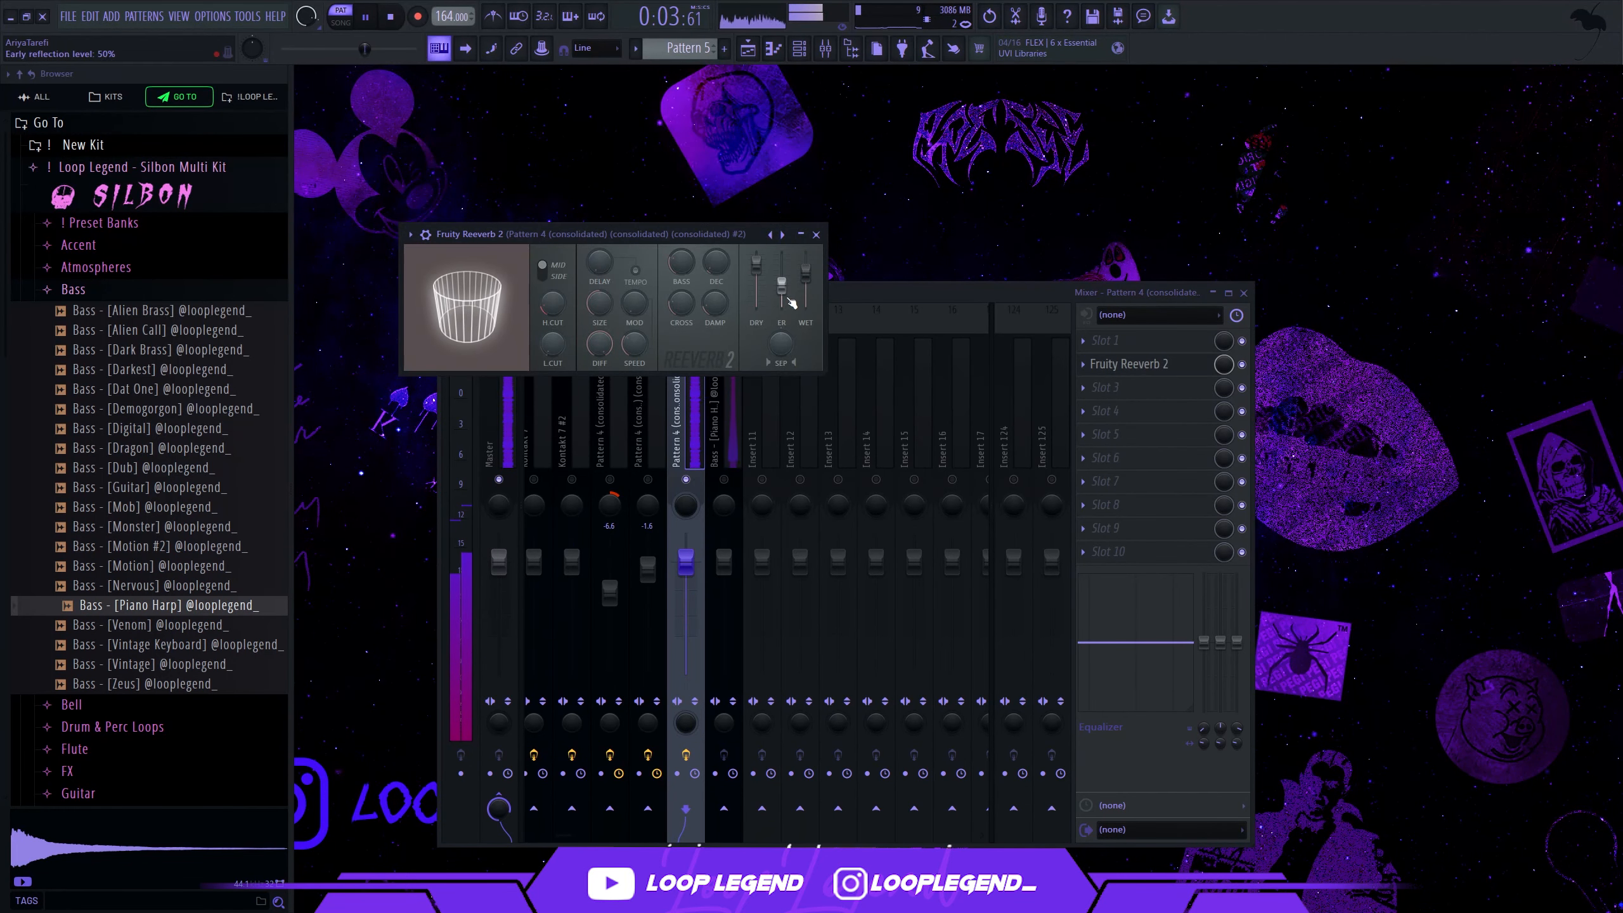
{"action": "left_click", "coordinate": [1108, 340]}
{"action": "left_click", "coordinate": [624, 131]}
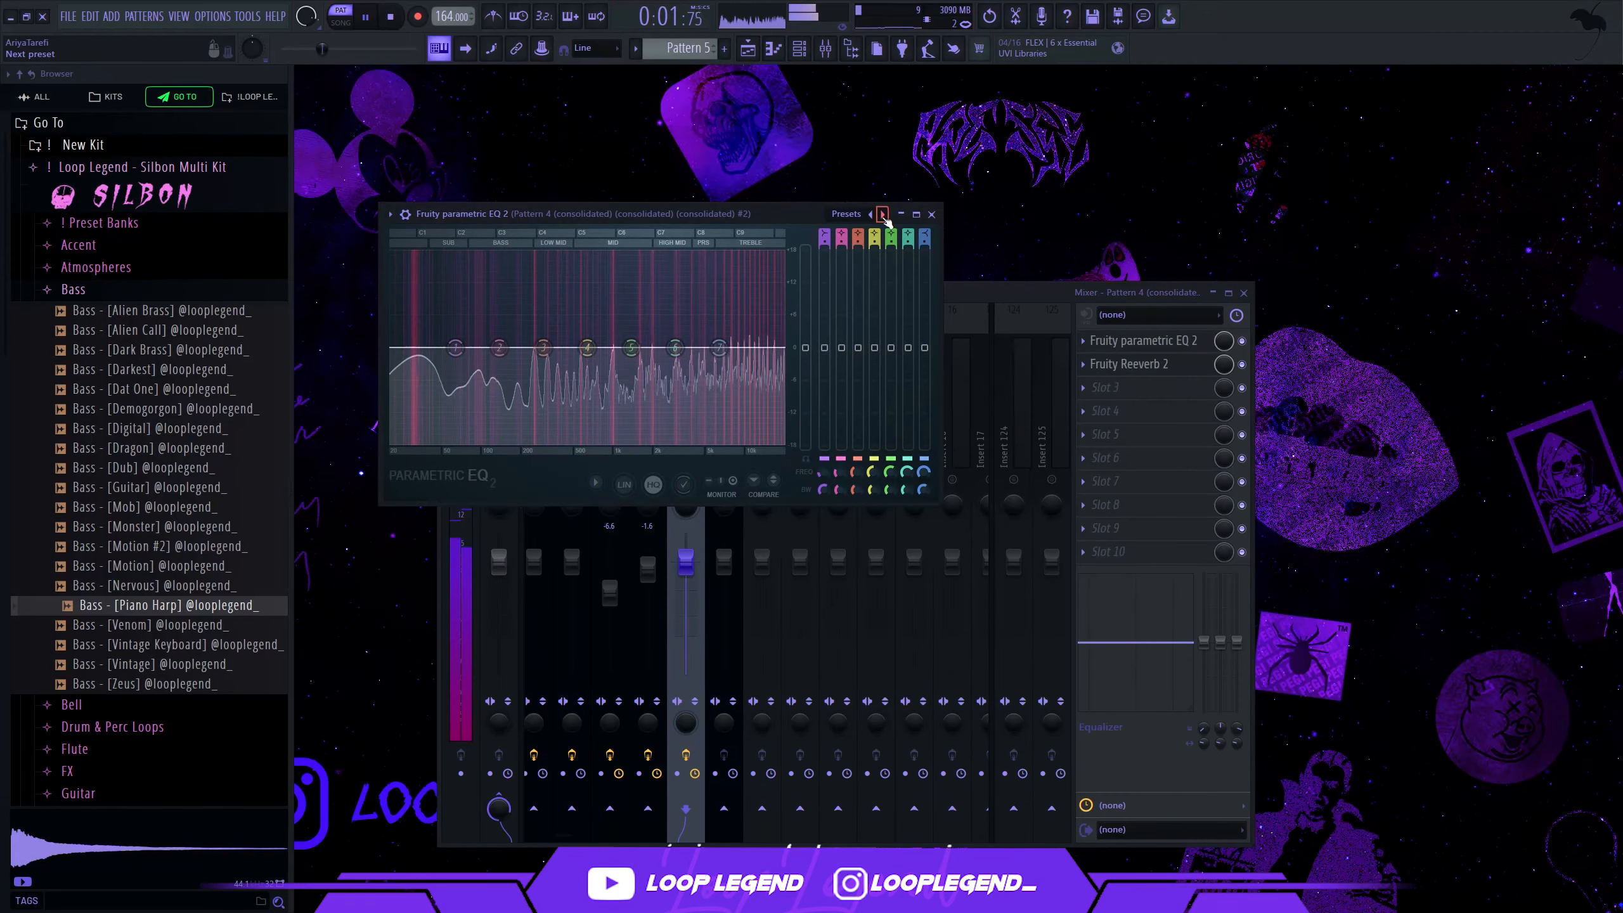
Step: Load the EQ's Low Cut + High Cut preset, move the low cut to about 276 Hz and raise the high cut slightly
{"action": "left_click", "coordinate": [883, 214]}
{"action": "left_click_drag", "start_coordinate": [457, 347], "coordinate": [542, 351]}
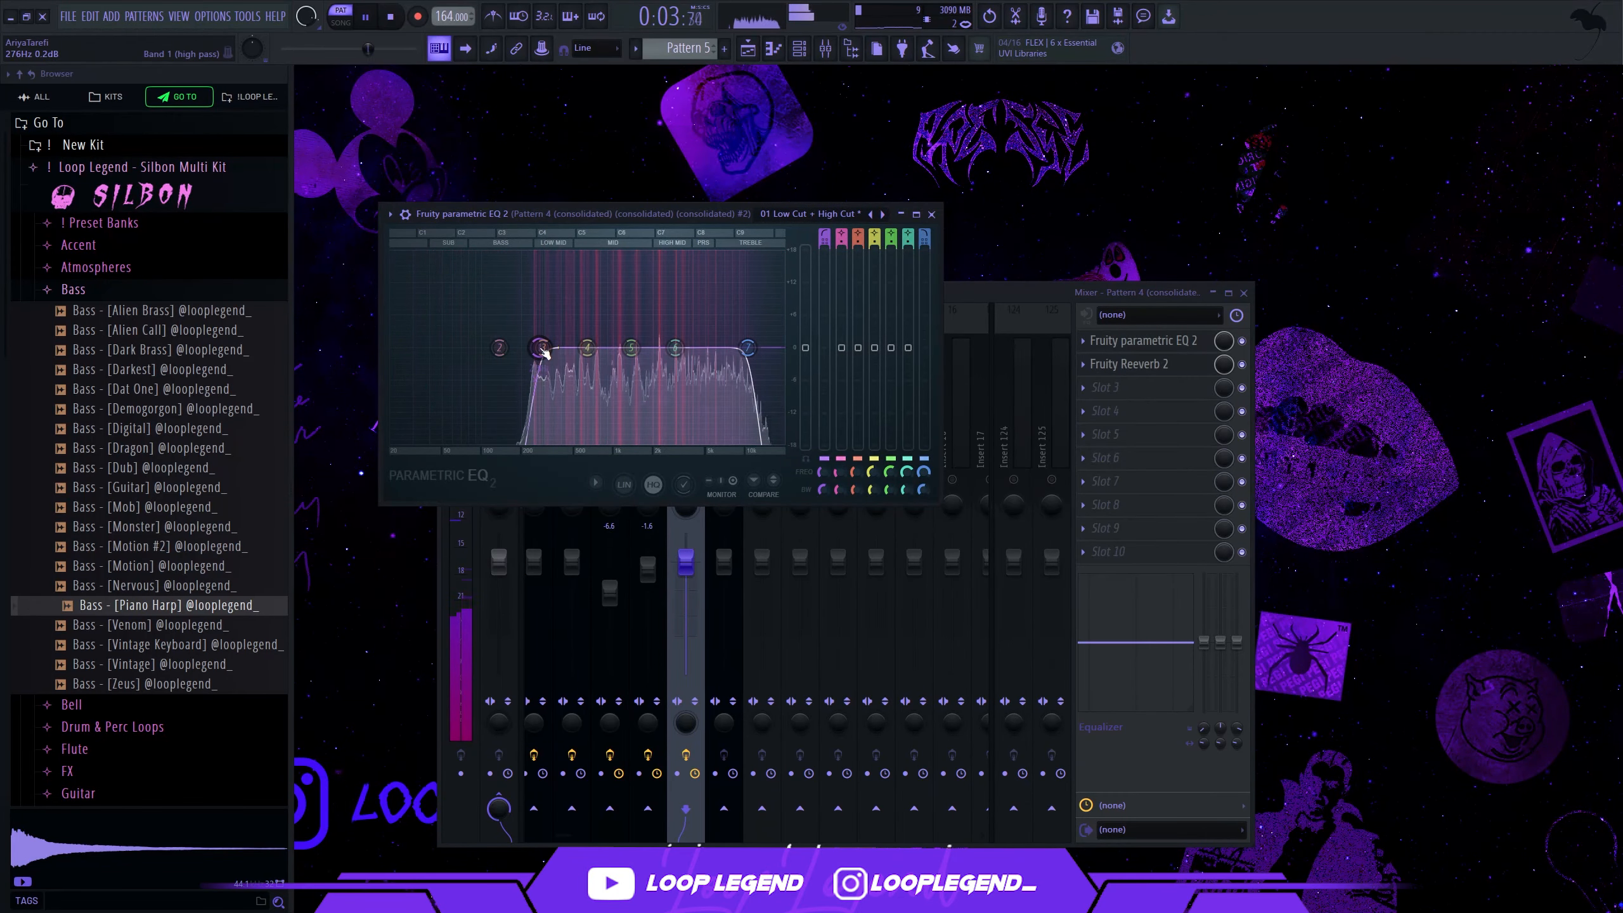
{"action": "left_click_drag", "start_coordinate": [748, 351], "coordinate": [759, 352]}
{"action": "key", "text": "Escape"}
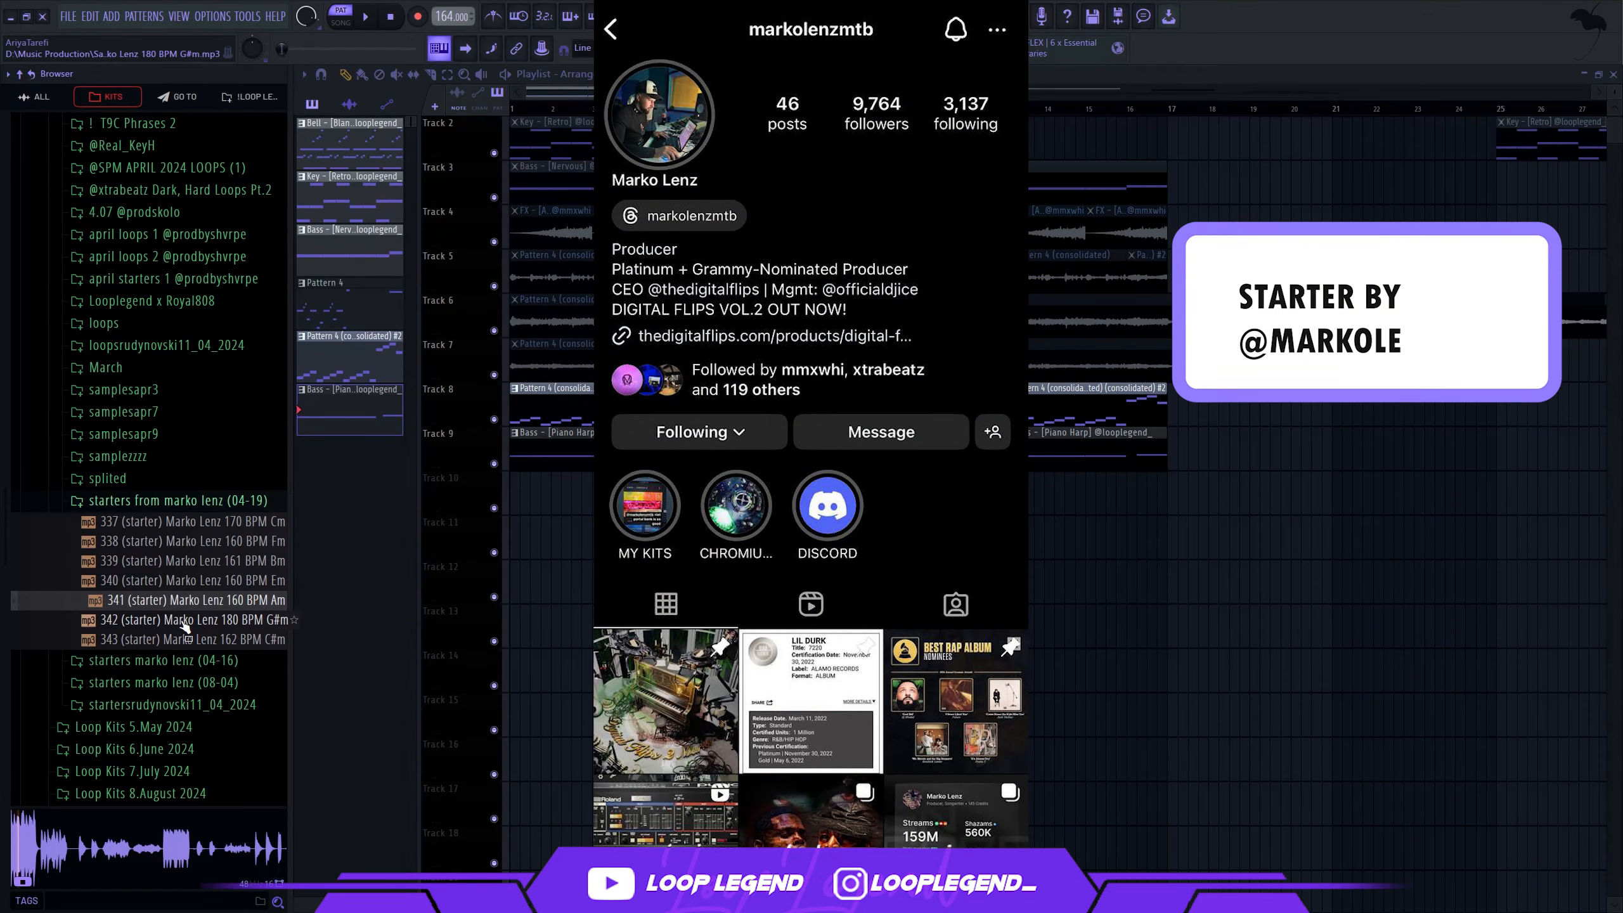
Step: Audition starters 342 and 343, and place starter 343 (162 BPM, C#m) at the beginning of Track 11
{"action": "left_click", "coordinate": [183, 621]}
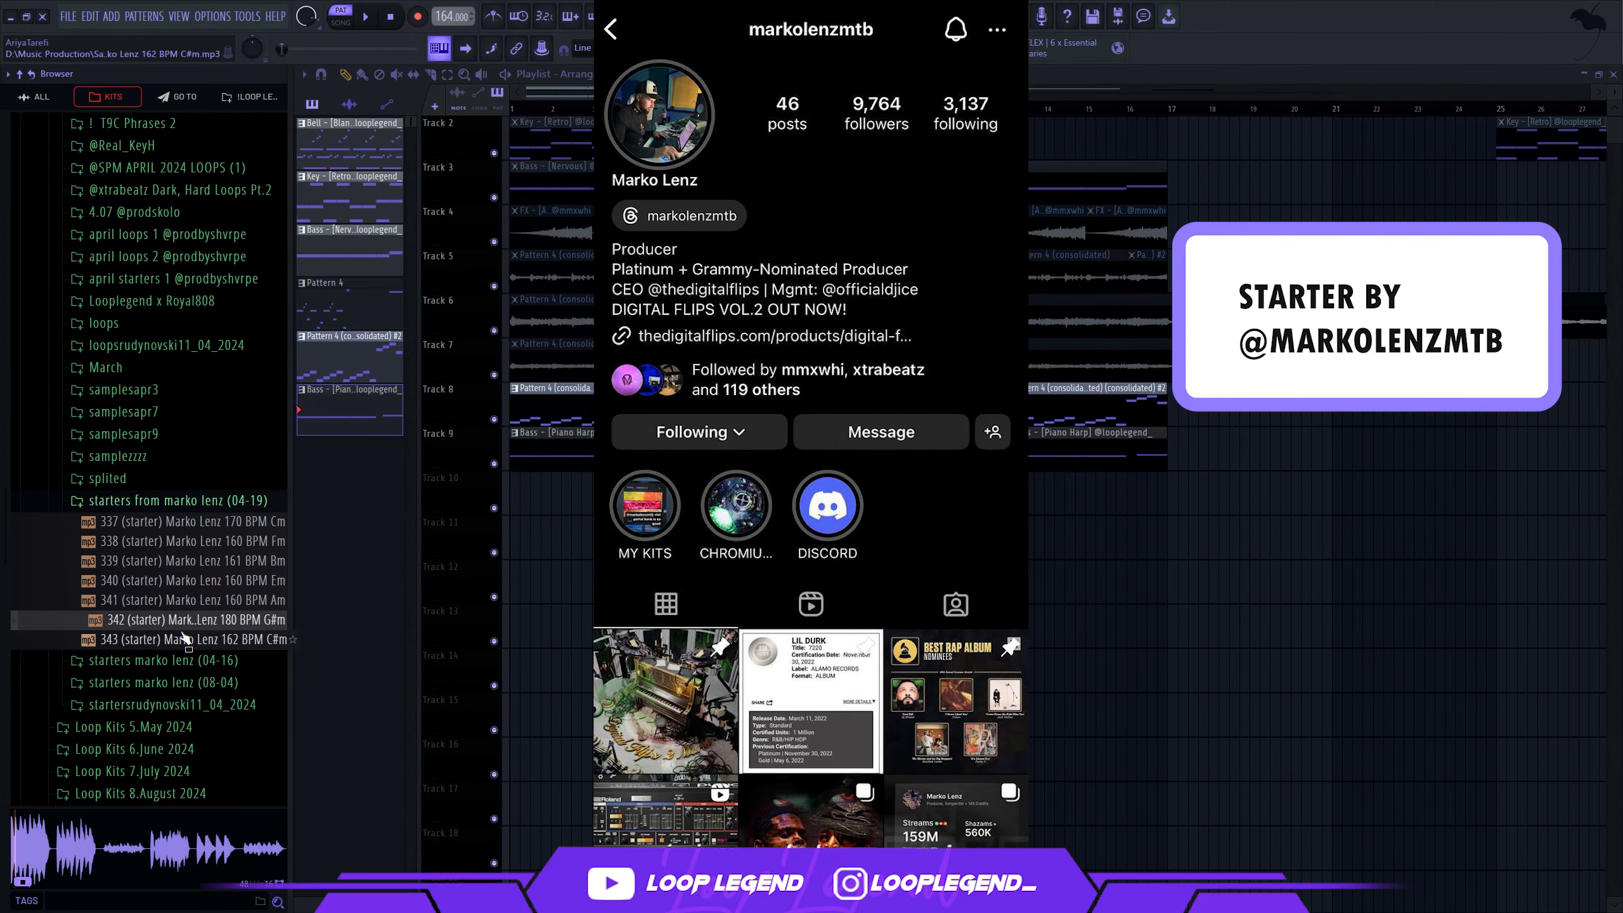
{"action": "left_click", "coordinate": [181, 639]}
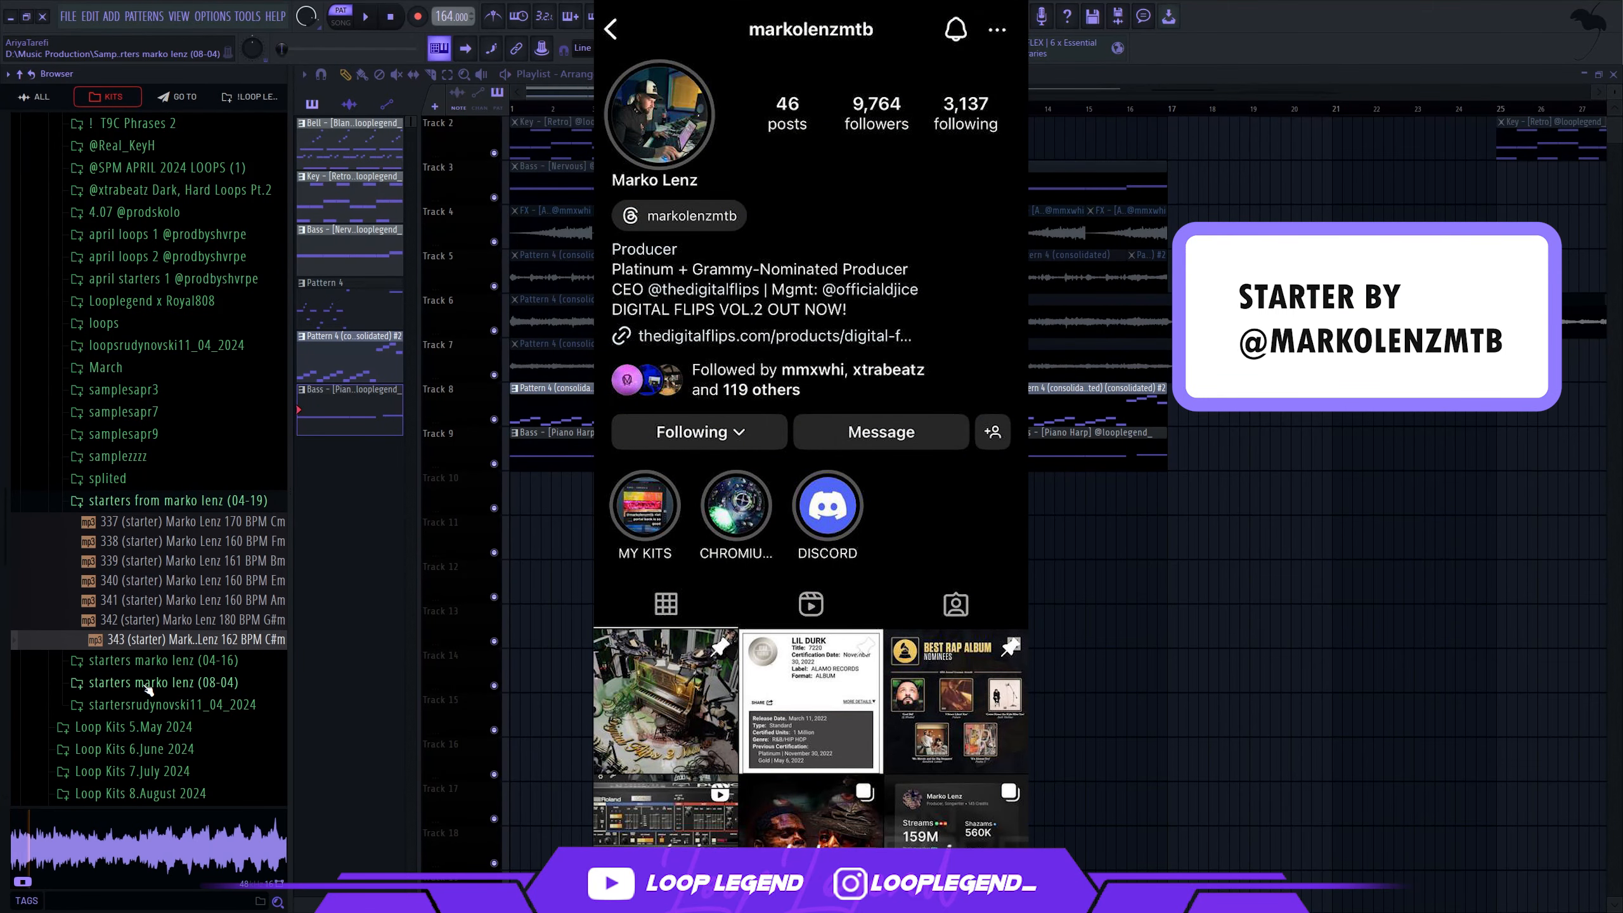
{"action": "left_click_drag", "start_coordinate": [180, 647], "coordinate": [438, 530]}
Step: Lower the project tempo to 162 BPM, restretching all channels
{"action": "scroll", "coordinate": [445, 16], "scroll_direction": "down", "scroll_amount": 1}
{"action": "key", "text": "Return"}
{"action": "scroll", "coordinate": [445, 17], "scroll_direction": "down", "scroll_amount": 1}
{"action": "key", "text": "Return"}
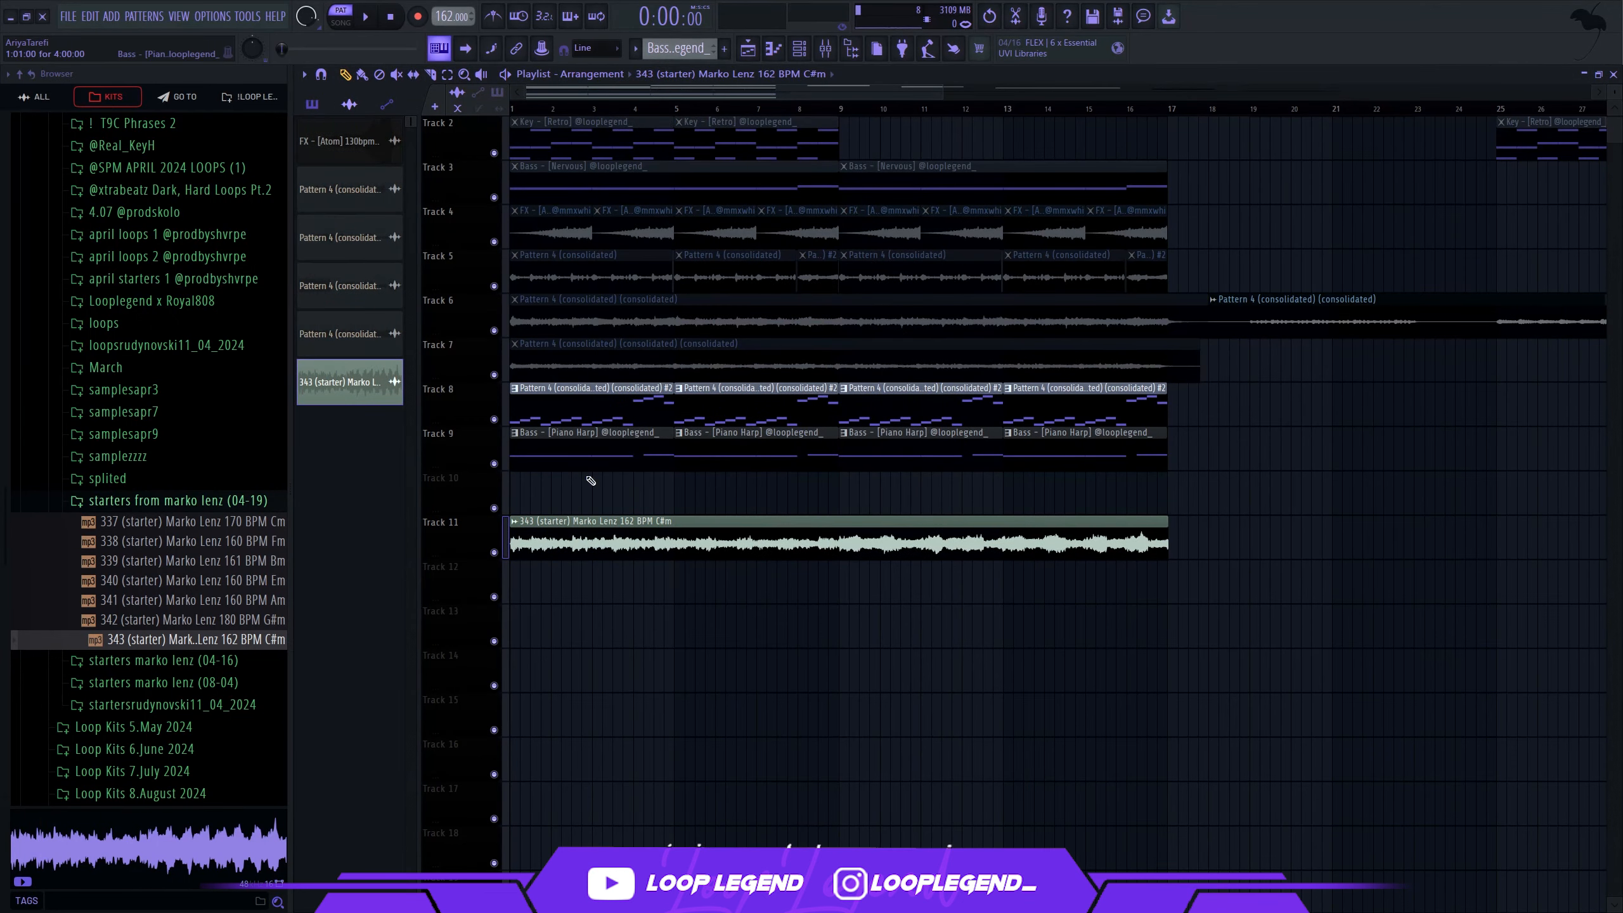
Step: Open the starter clip's settings with its Stretch mode active and raise the tempo to 164 BPM, restretching all channels
{"action": "double_click", "coordinate": [624, 544]}
{"action": "scroll", "coordinate": [447, 17], "scroll_direction": "up", "scroll_amount": 1}
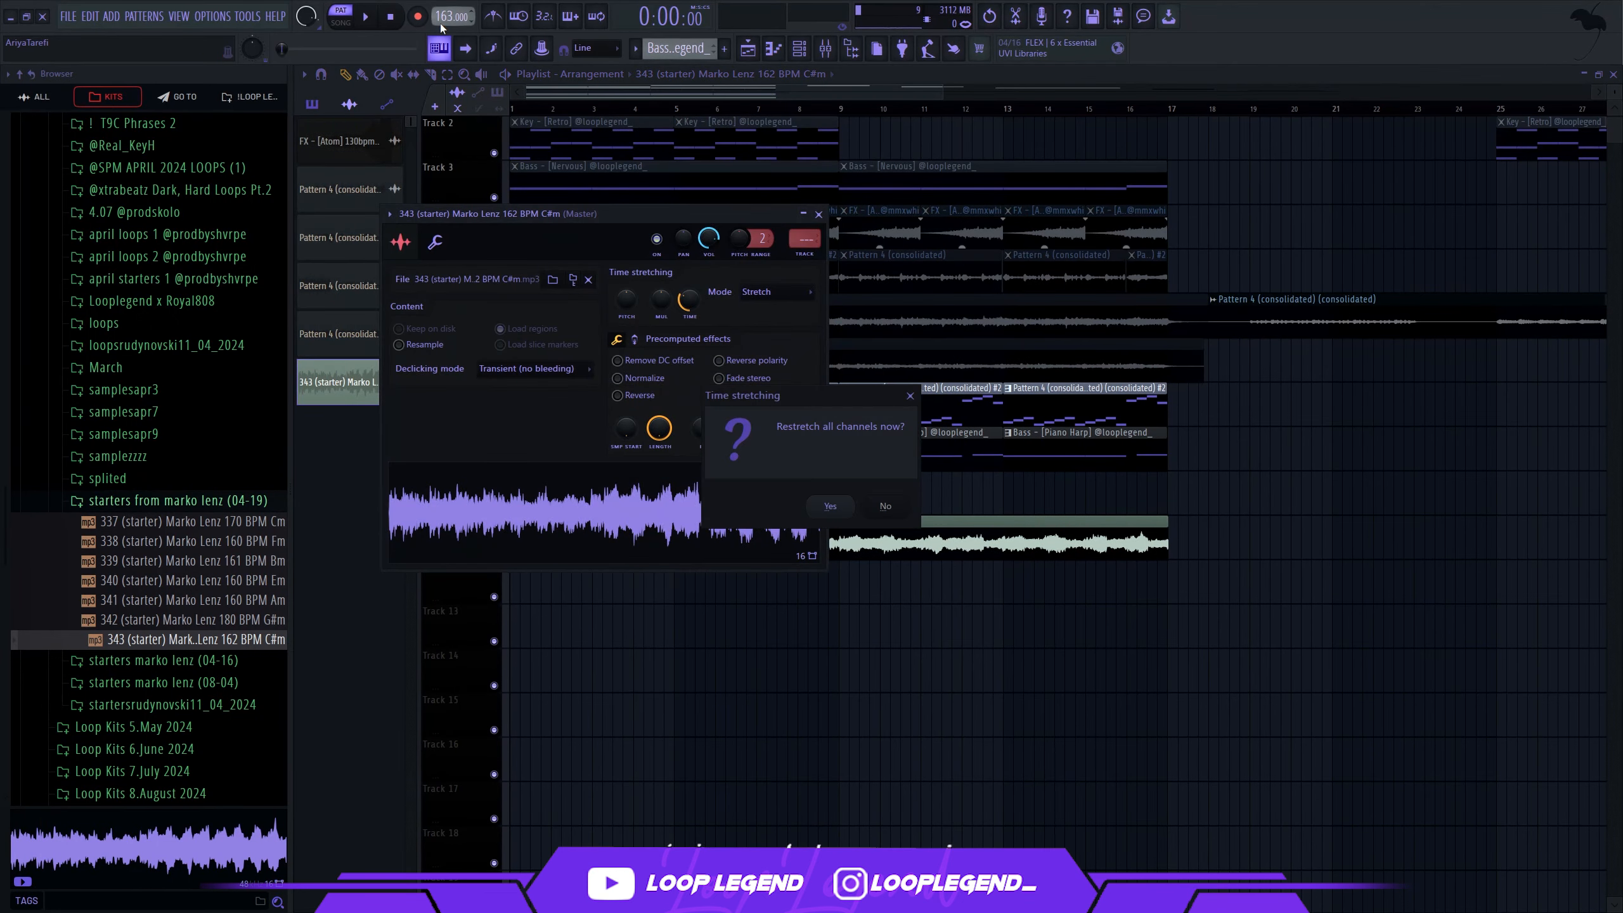
{"action": "key", "text": "Return"}
{"action": "scroll", "coordinate": [447, 17], "scroll_direction": "up", "scroll_amount": 1}
{"action": "key", "text": "Return"}
{"action": "key", "text": "Escape"}
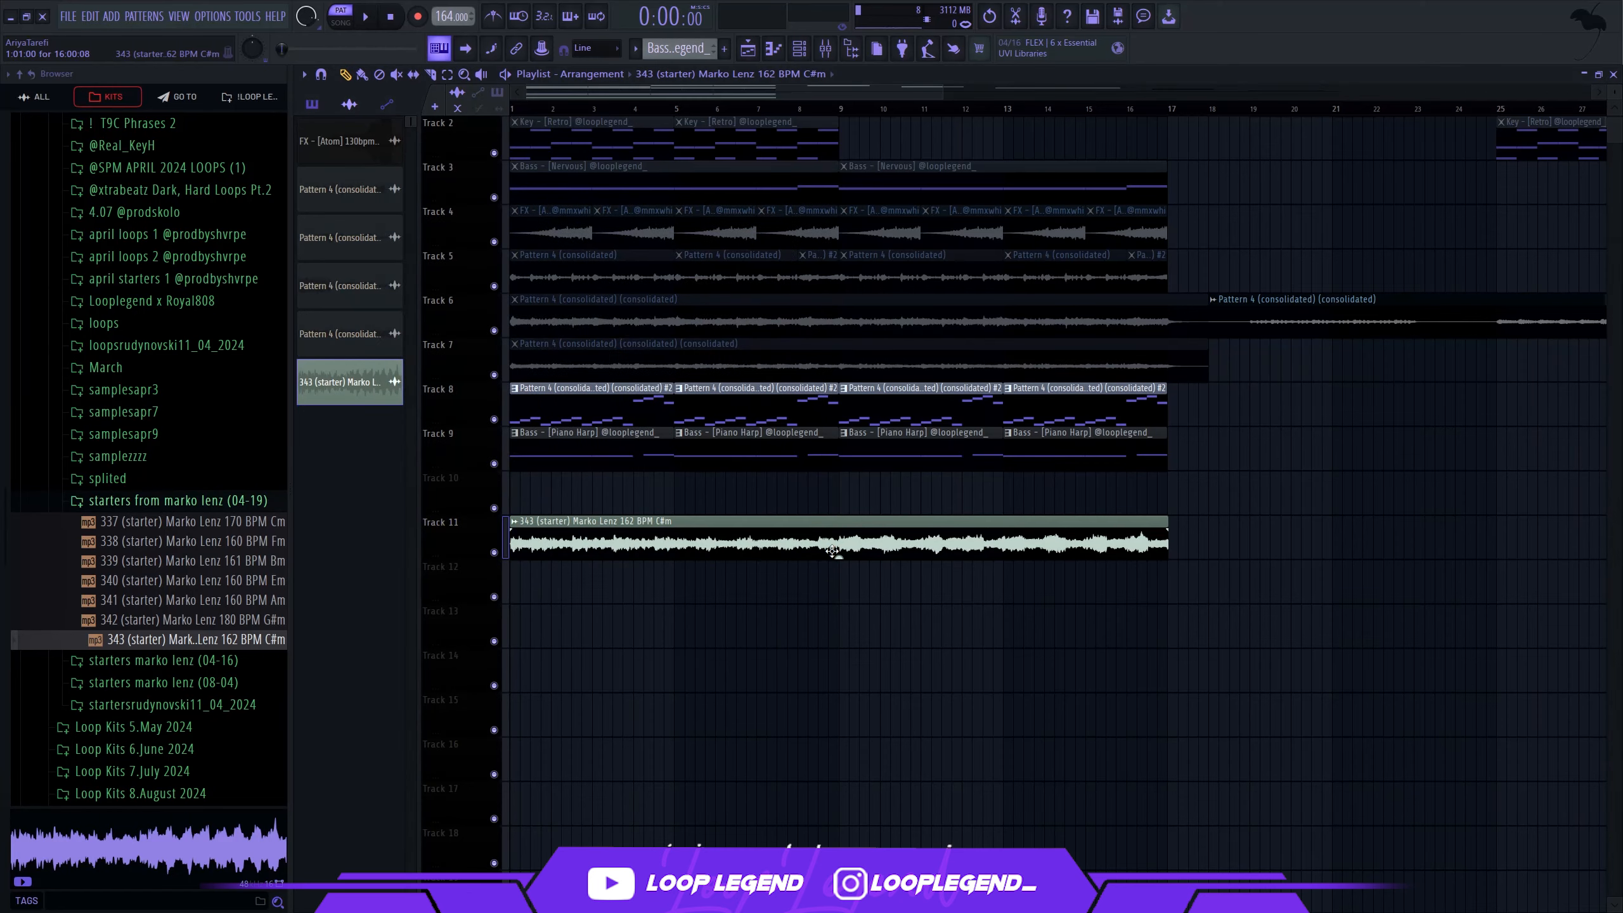
Step: Adjust the starter clip's time-stretching pitch while playing Tracks 9 and 11 together
{"action": "double_click", "coordinate": [847, 542]}
{"action": "left_click", "coordinate": [777, 291]}
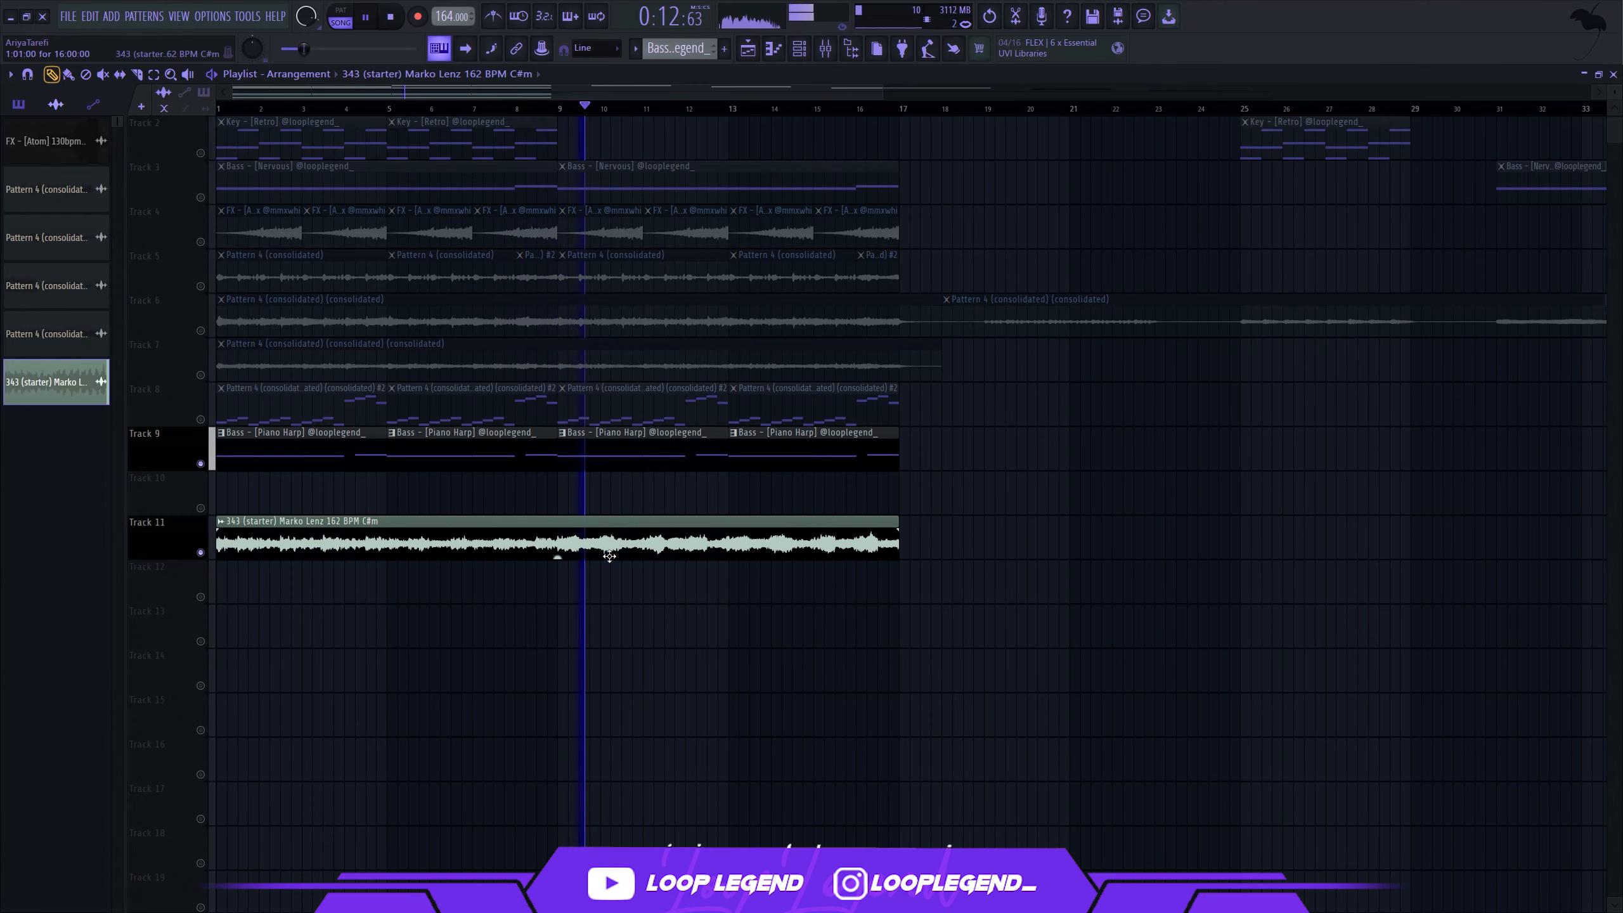
{"action": "double_click", "coordinate": [893, 544]}
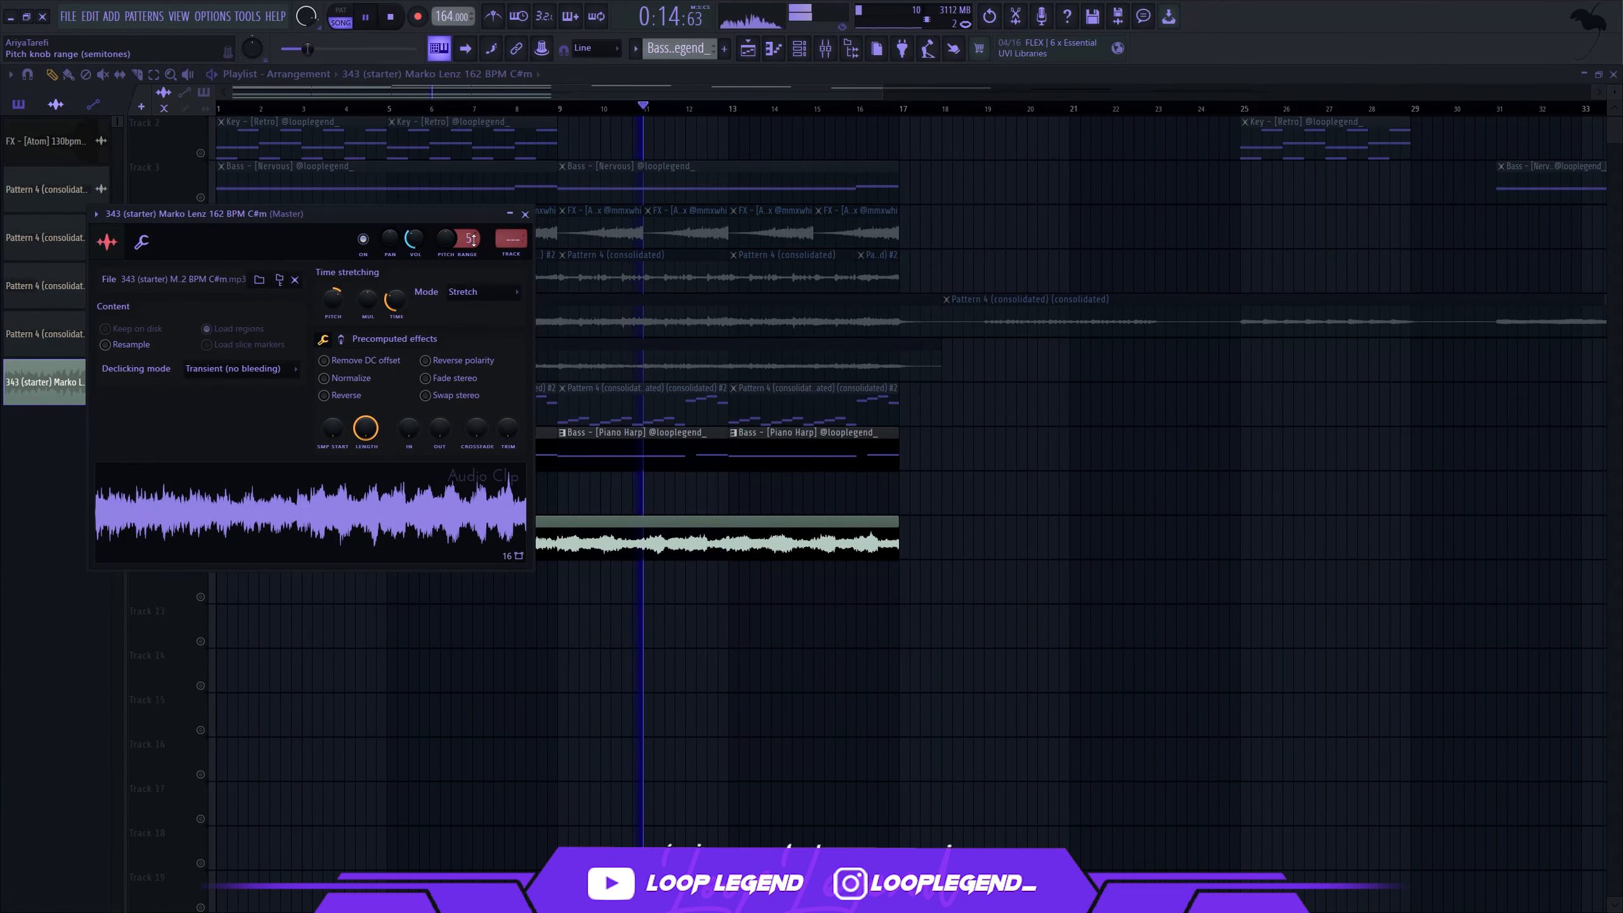
{"action": "scroll", "coordinate": [473, 239], "scroll_direction": "up", "scroll_amount": 1}
{"action": "scroll", "coordinate": [457, 241], "scroll_direction": "down", "scroll_amount": 5}
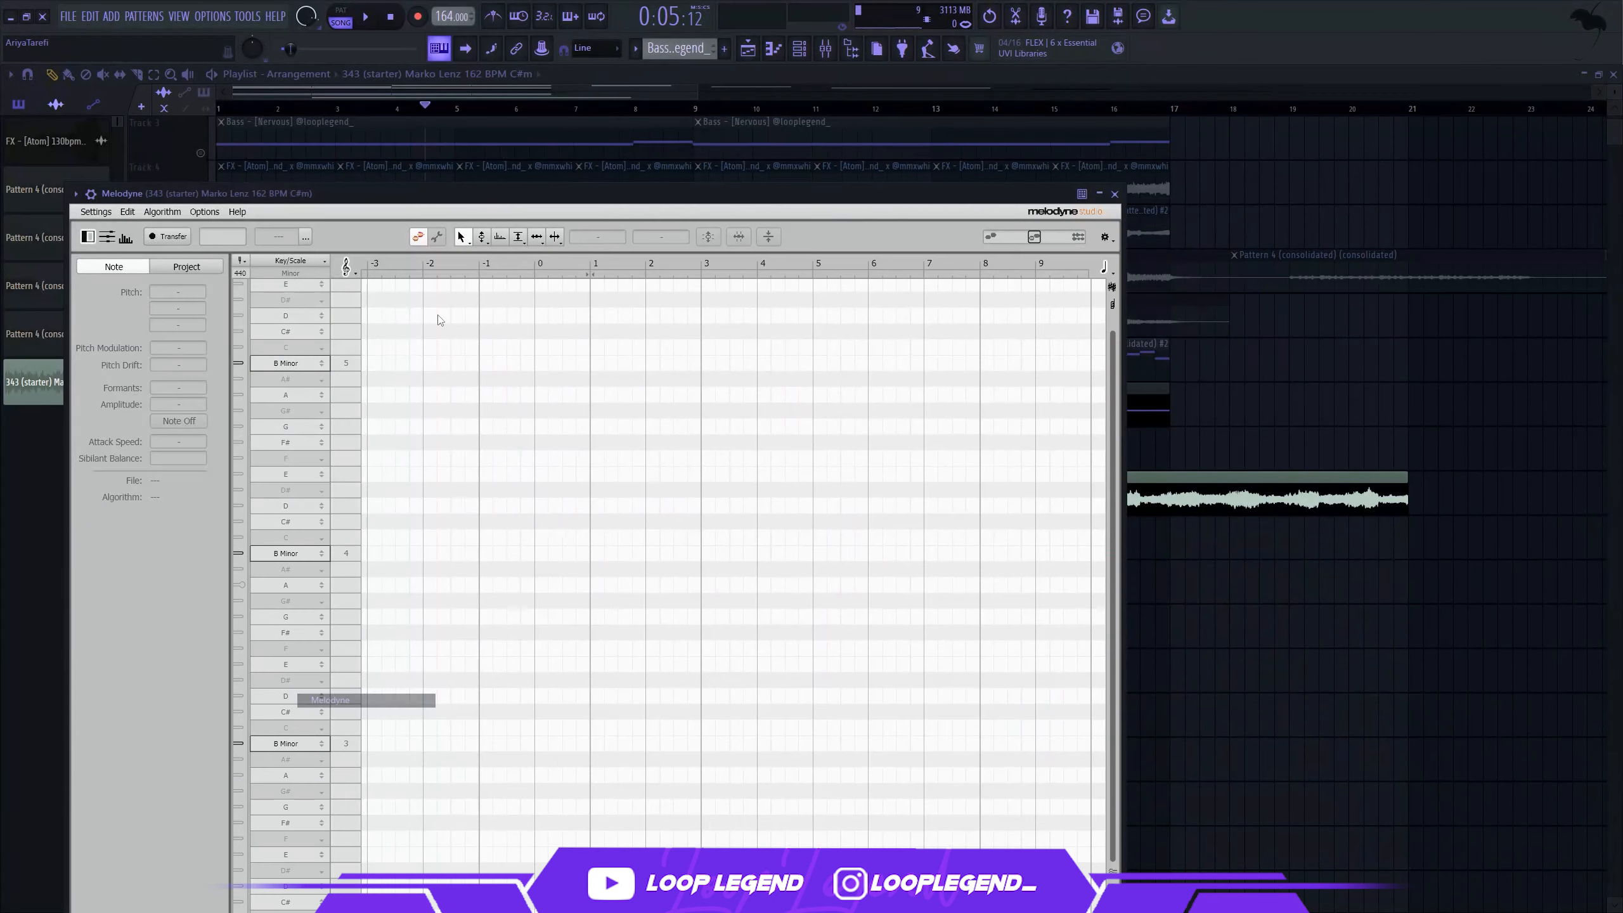
Step: Transfer the starter clip's audio into Melodyne to display its notes
{"action": "key", "text": "space"}
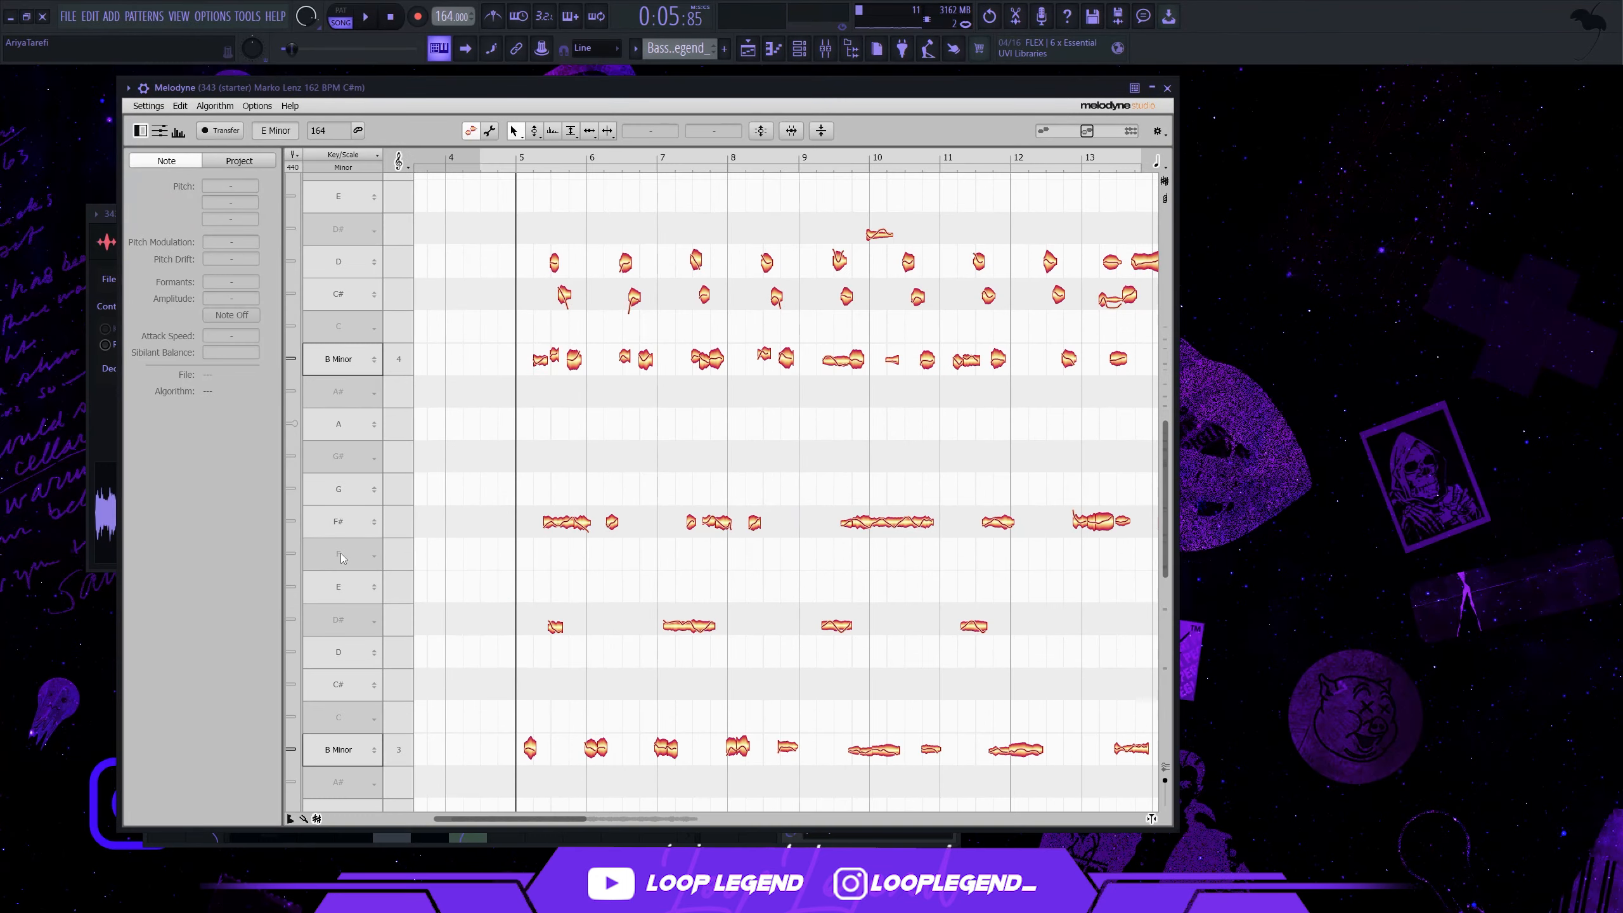
Step: Set the Melodyne key and scale to E Minor
{"action": "left_click", "coordinate": [351, 587]}
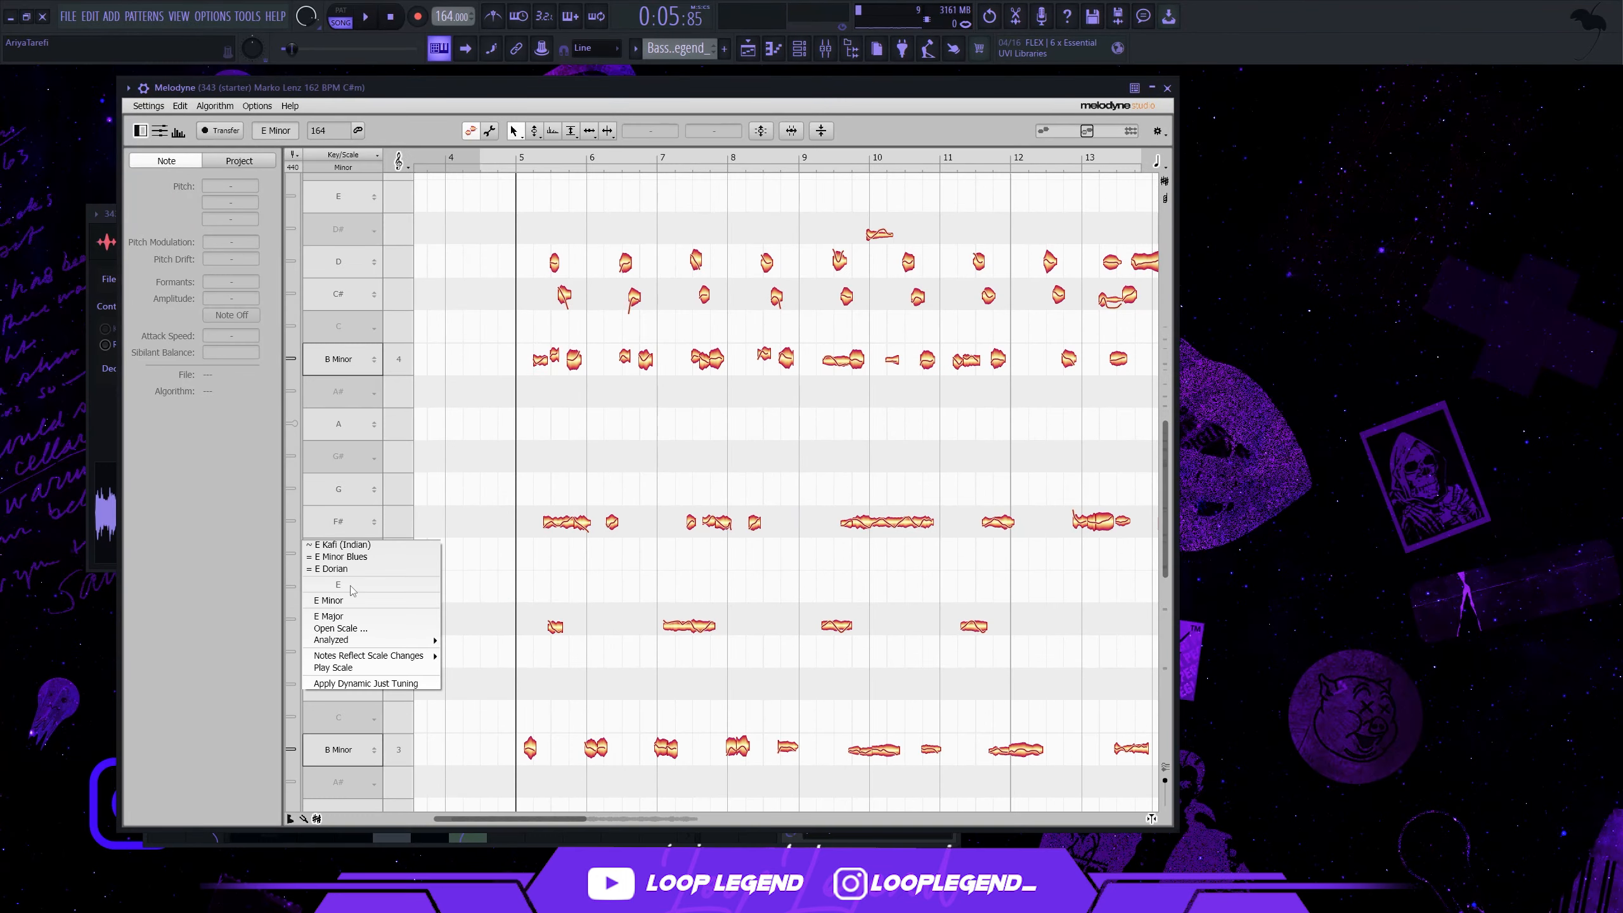
{"action": "left_click", "coordinate": [351, 601]}
{"action": "scroll", "coordinate": [722, 684], "scroll_direction": "down", "scroll_amount": 8}
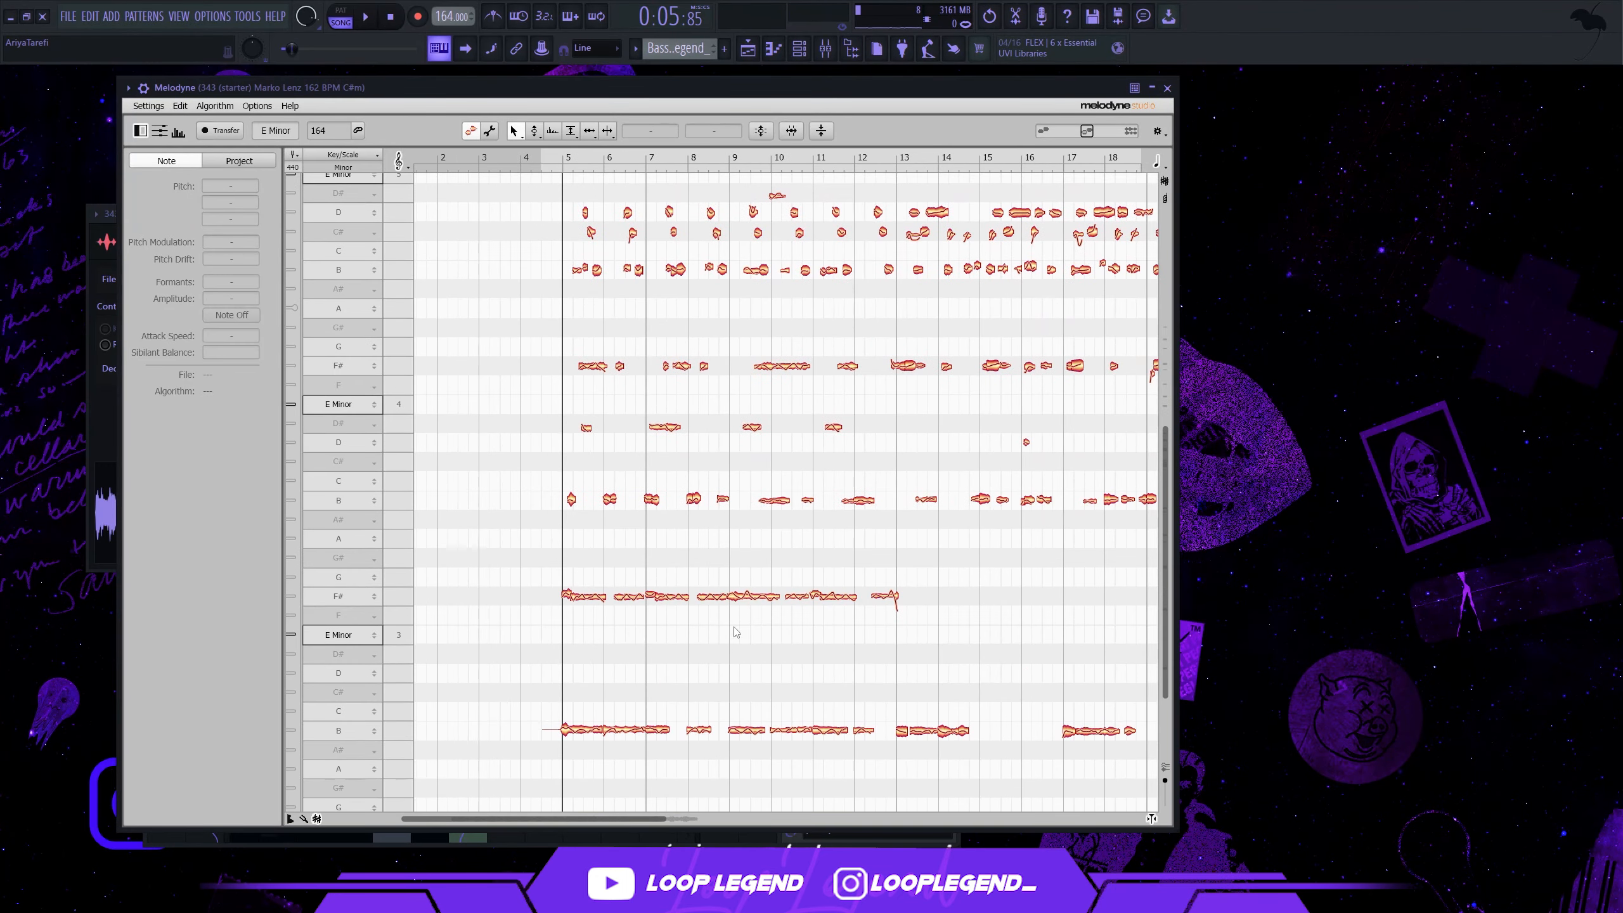
Step: Select all the out-of-scale C#5 notes and raise them to D5
{"action": "scroll", "coordinate": [722, 684], "scroll_direction": "down", "scroll_amount": 3}
{"action": "scroll", "coordinate": [1050, 721], "scroll_direction": "up", "scroll_amount": 4}
{"action": "left_click_drag", "start_coordinate": [1091, 500], "coordinate": [553, 505]}
{"action": "scroll", "coordinate": [568, 515], "scroll_direction": "up", "scroll_amount": 5}
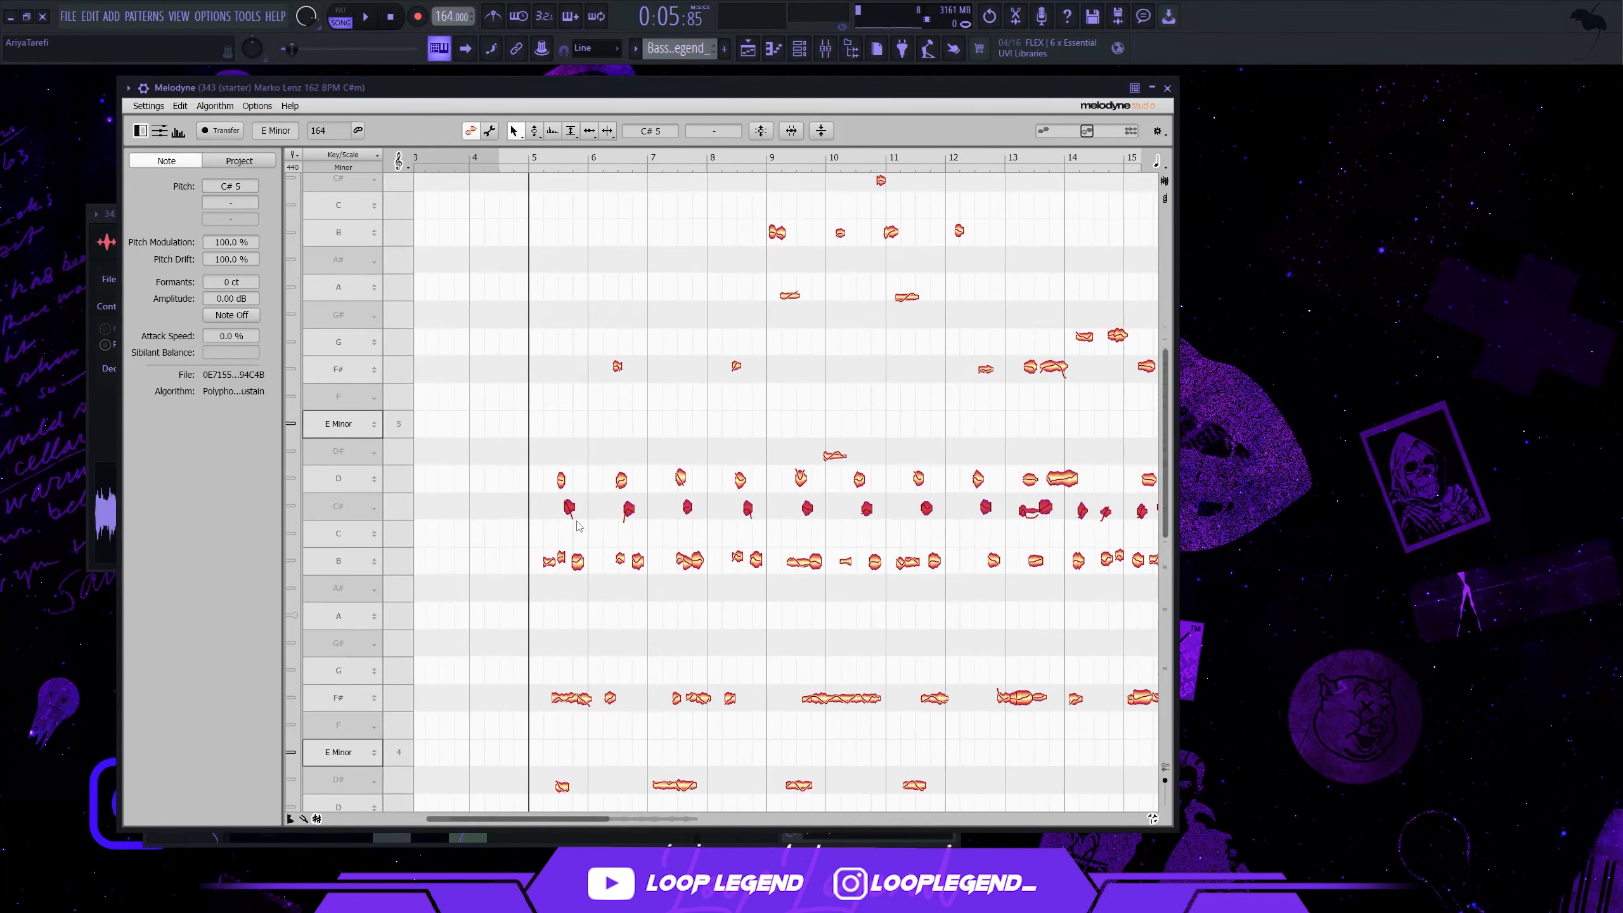
{"action": "left_click_drag", "start_coordinate": [569, 510], "coordinate": [580, 480]}
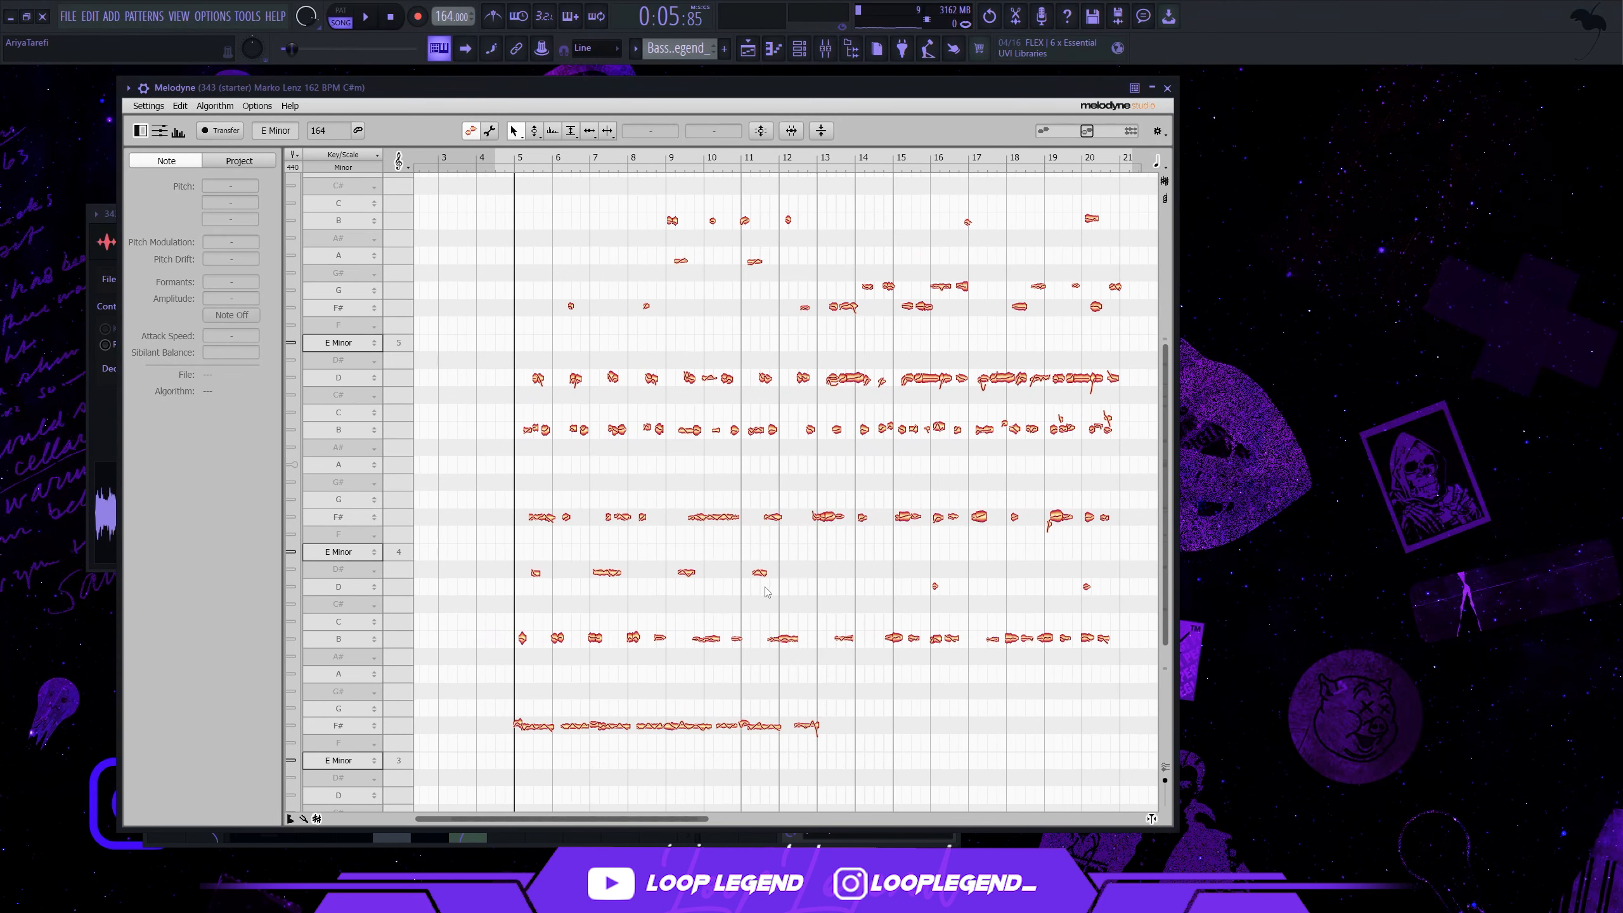
Step: Select the out-of-scale D# notes just below E4
{"action": "left_click_drag", "start_coordinate": [794, 580], "coordinate": [525, 561]}
{"action": "scroll", "coordinate": [526, 562], "scroll_direction": "up", "scroll_amount": 4}
{"action": "scroll", "coordinate": [534, 578], "scroll_direction": "up", "scroll_amount": 2}
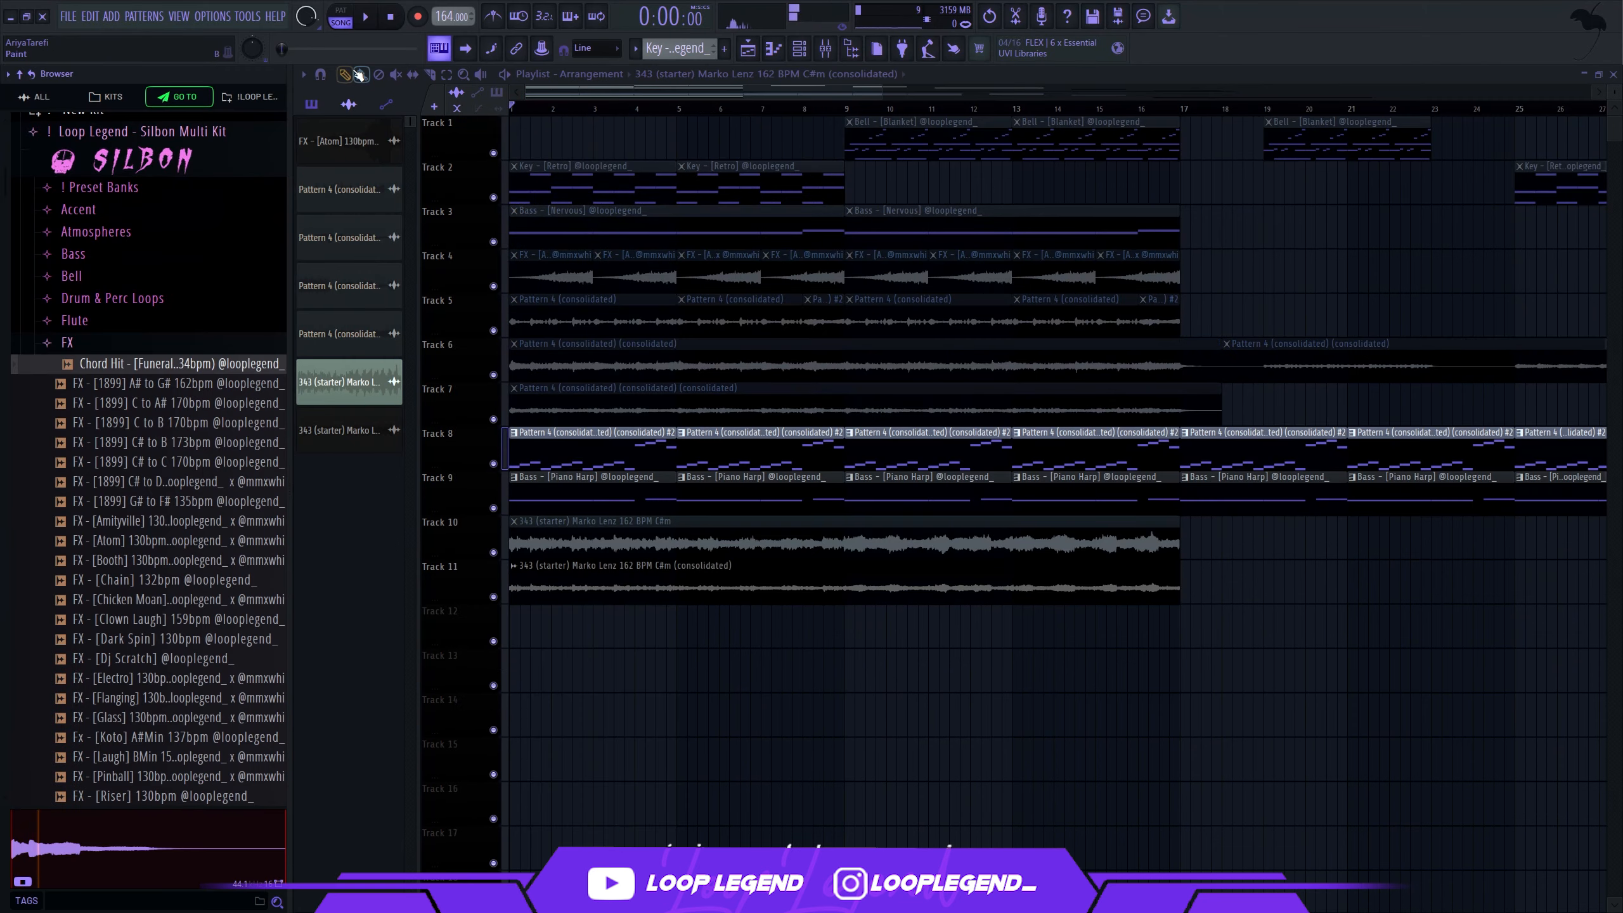
Step: Audition the [1899] FX samples and place FX - [1899] C to A# 170bpm at the start of Track 12
{"action": "left_click", "coordinate": [191, 384]}
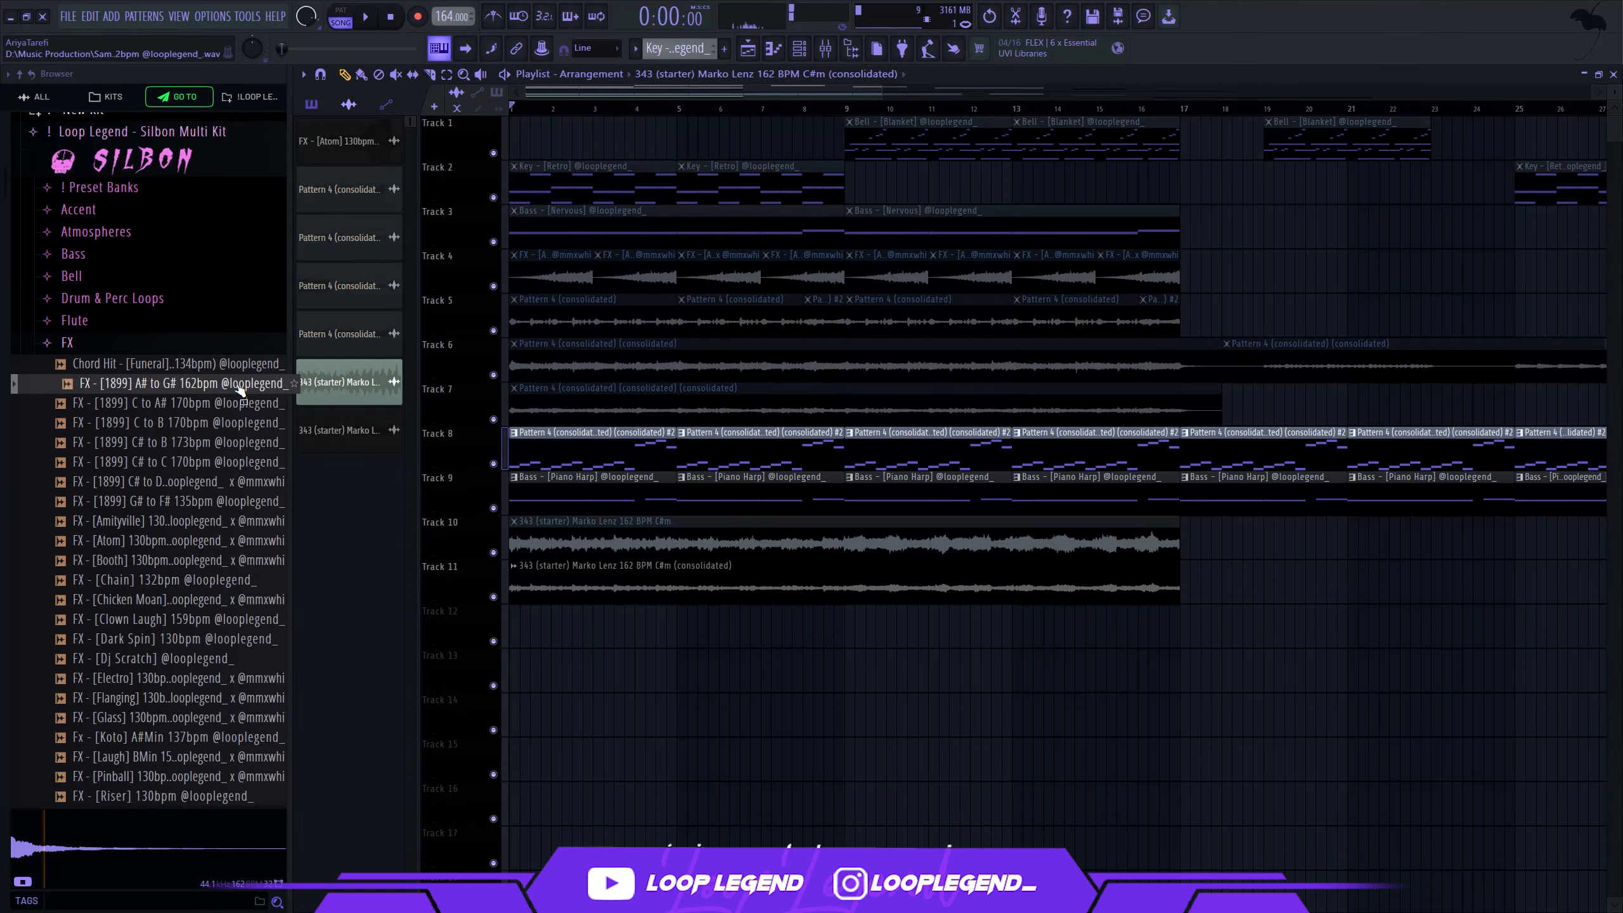
{"action": "left_click", "coordinate": [216, 404]}
{"action": "left_click_drag", "start_coordinate": [217, 417], "coordinate": [486, 612]}
Step: Shift the C to A# clip by +100 cents in Auto stretch mode and offset its copies along Track 12
{"action": "scroll", "coordinate": [543, 620], "scroll_direction": "up", "scroll_amount": 3}
{"action": "double_click", "coordinate": [577, 625]}
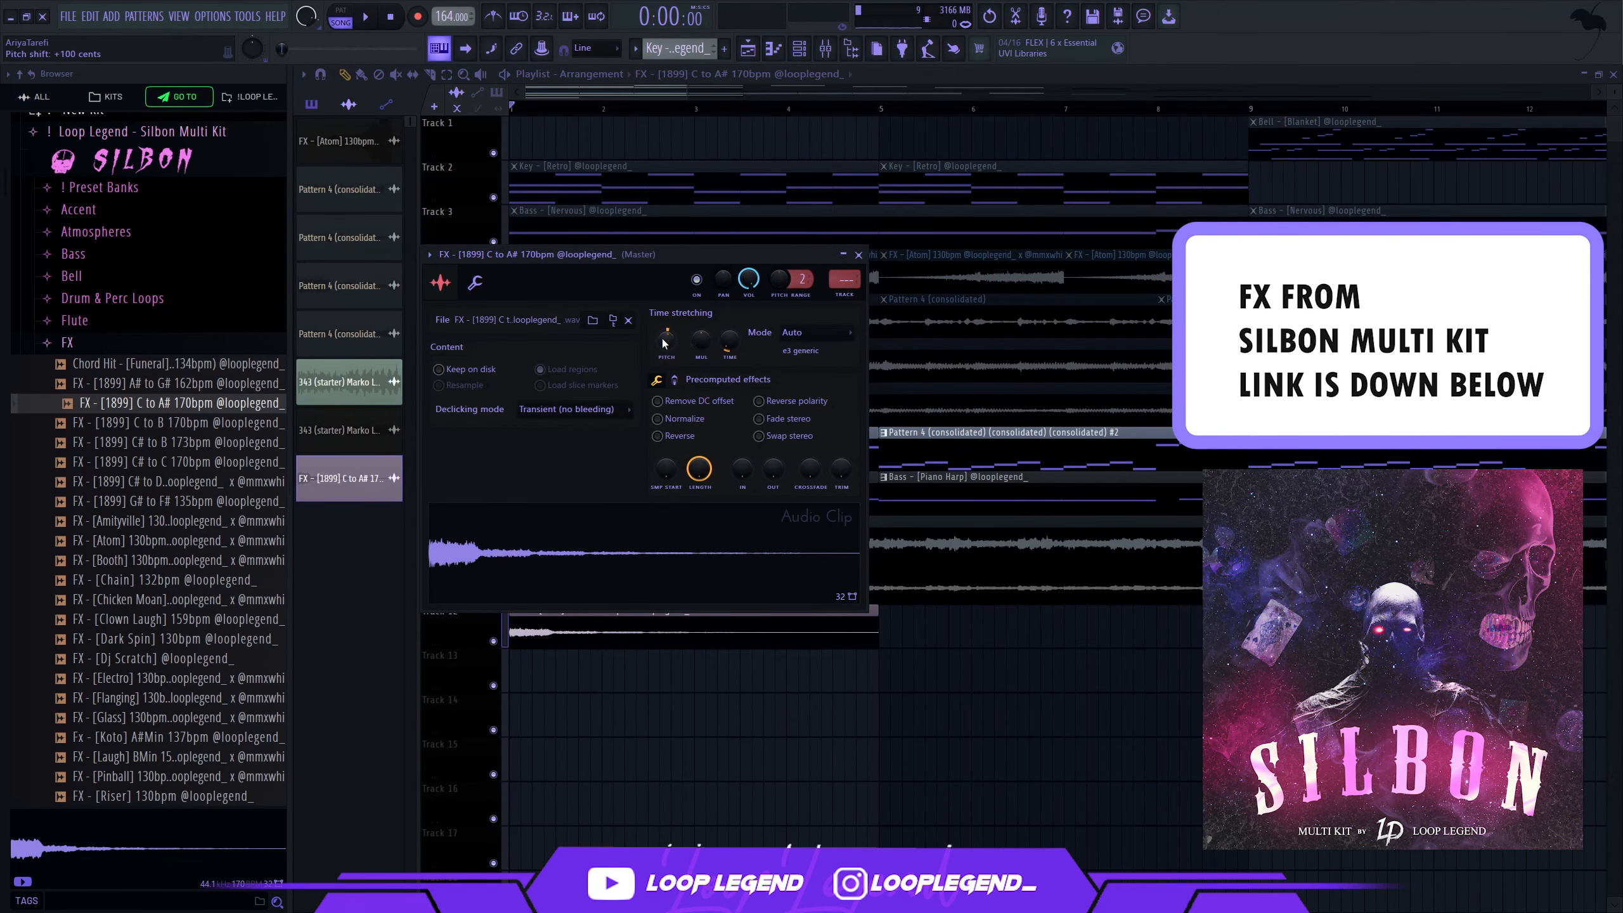
{"action": "left_click", "coordinate": [858, 253]}
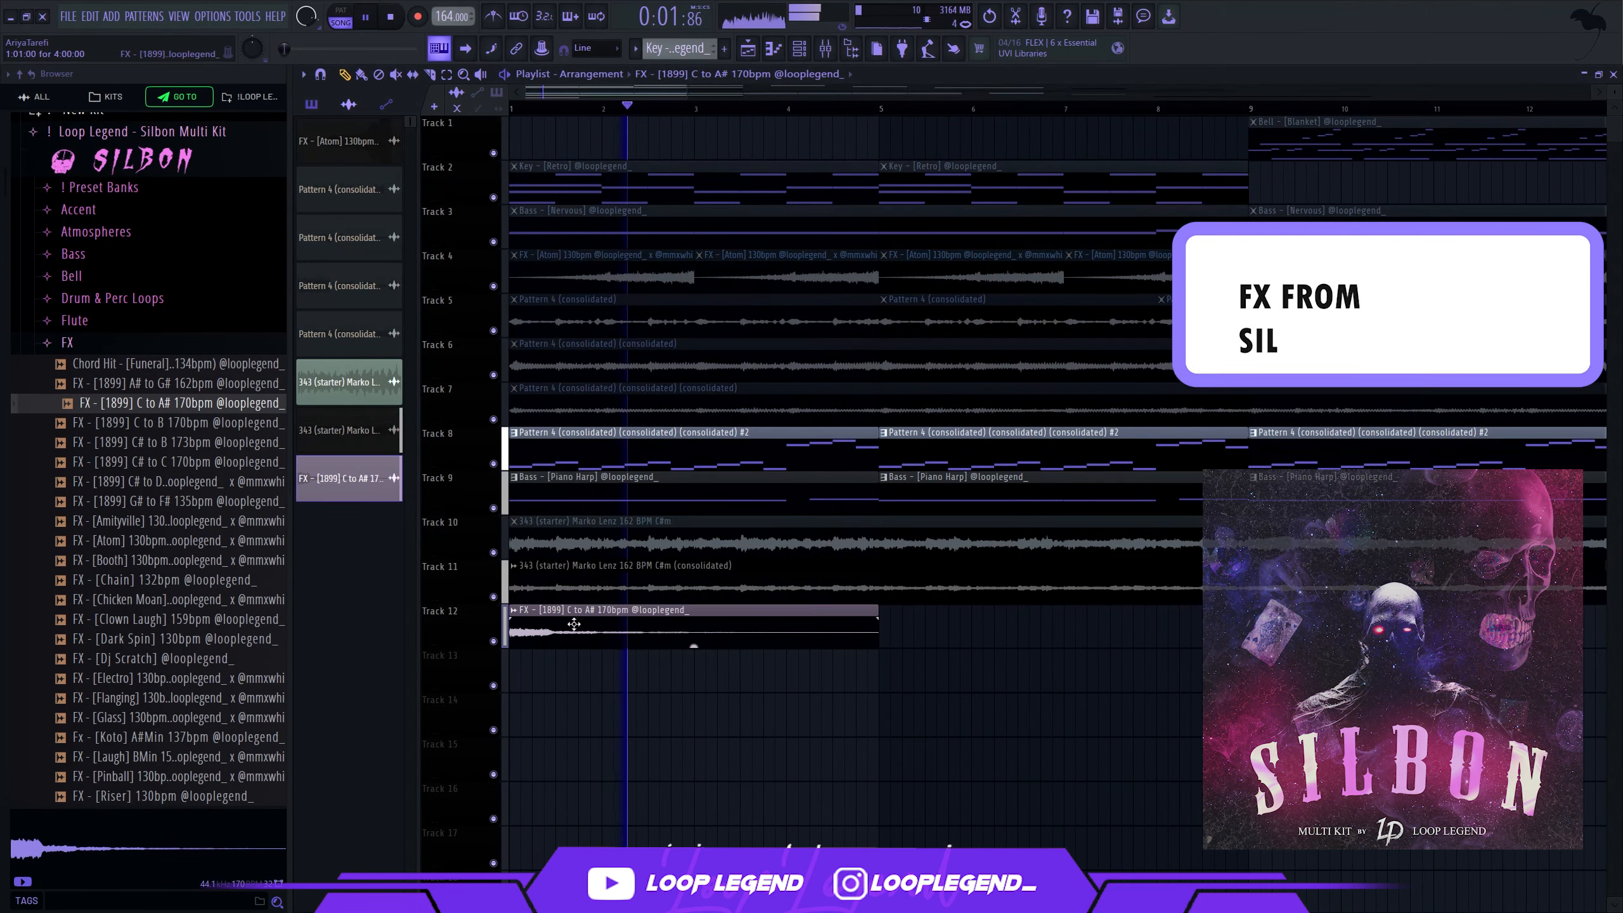
{"action": "left_click_drag", "start_coordinate": [511, 612], "coordinate": [934, 620]}
{"action": "scroll", "coordinate": [821, 613], "scroll_direction": "up", "scroll_amount": 3}
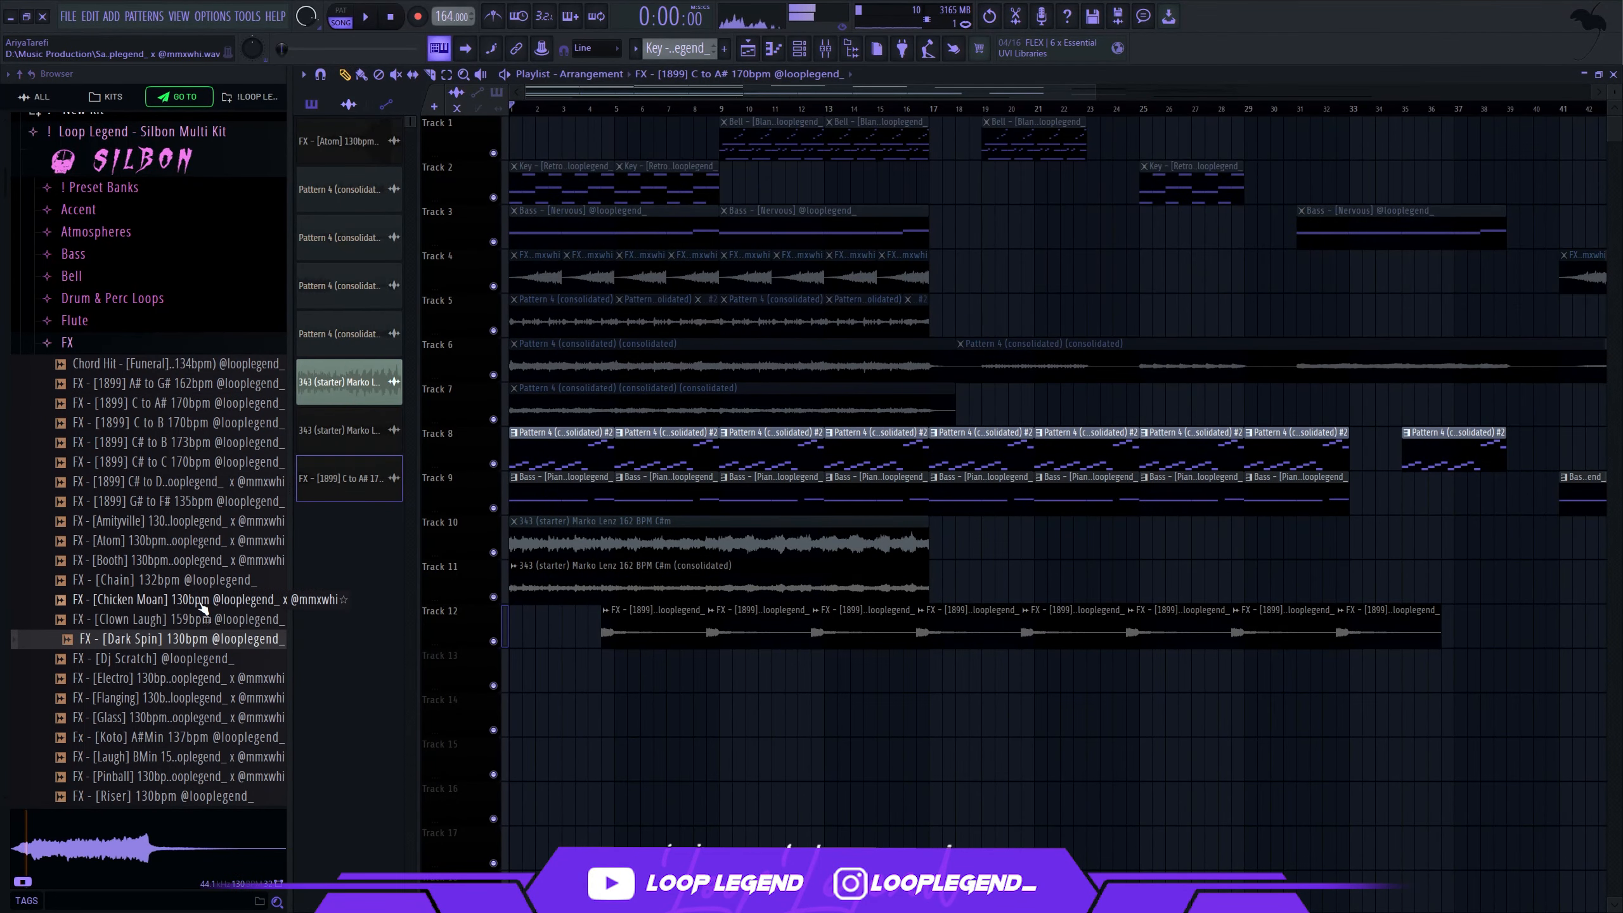
Step: Audition FX samples, place FX - [Chain] 132bpm at the start of Track 13 and open its settings
{"action": "left_click", "coordinate": [200, 602]}
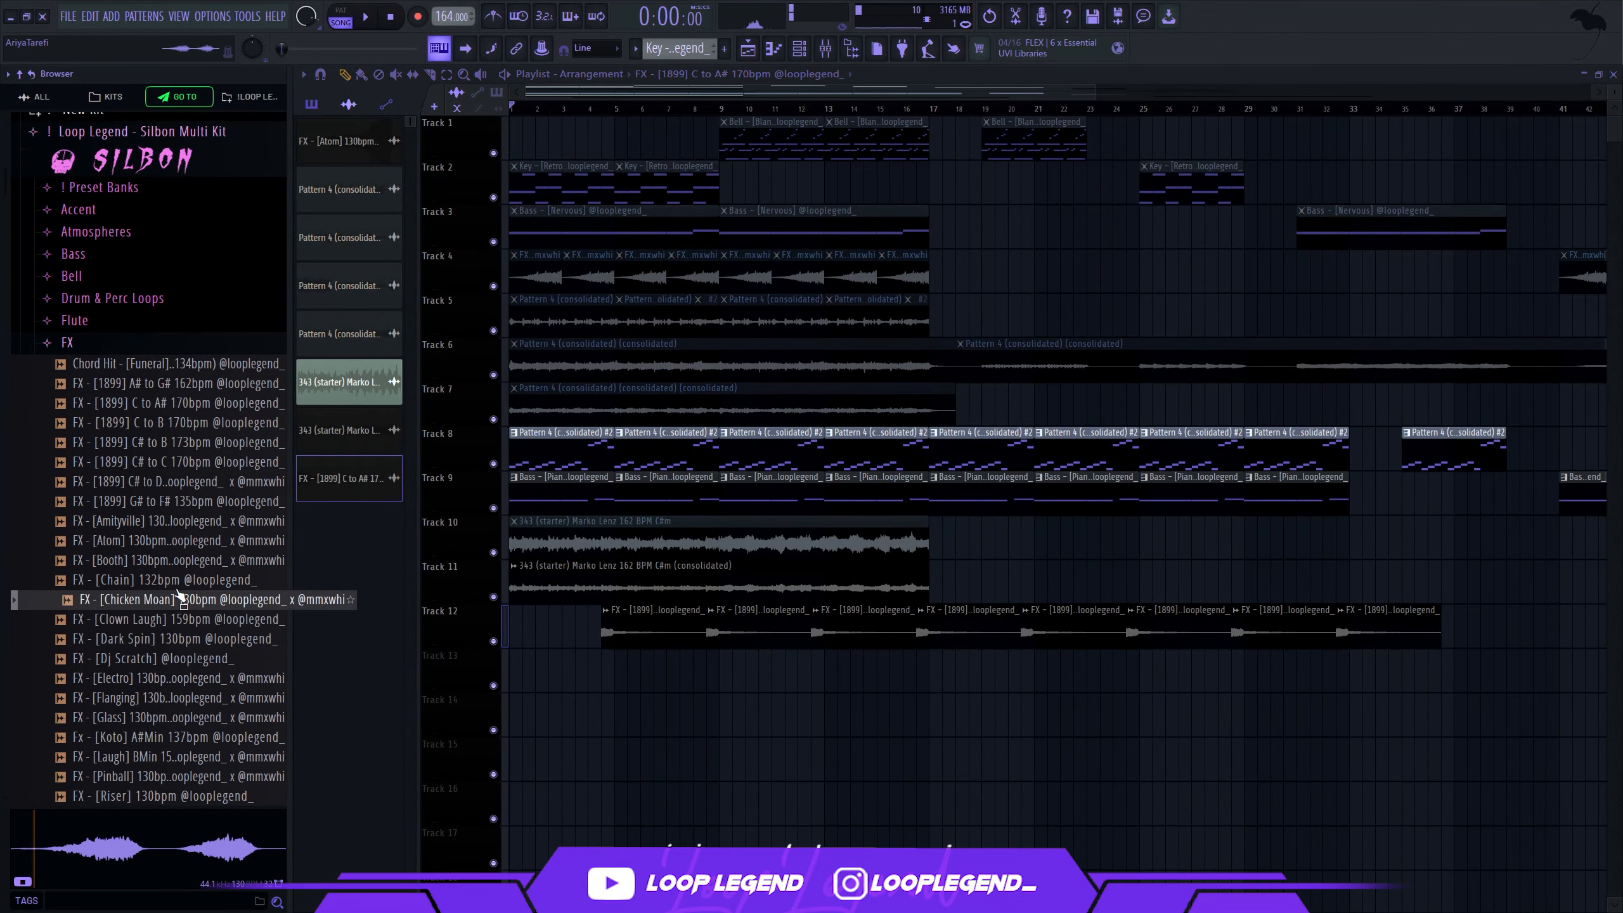
{"action": "left_click_drag", "start_coordinate": [181, 581], "coordinate": [528, 683]}
{"action": "key", "text": "space"}
{"action": "scroll", "coordinate": [503, 702], "scroll_direction": "up", "scroll_amount": 8}
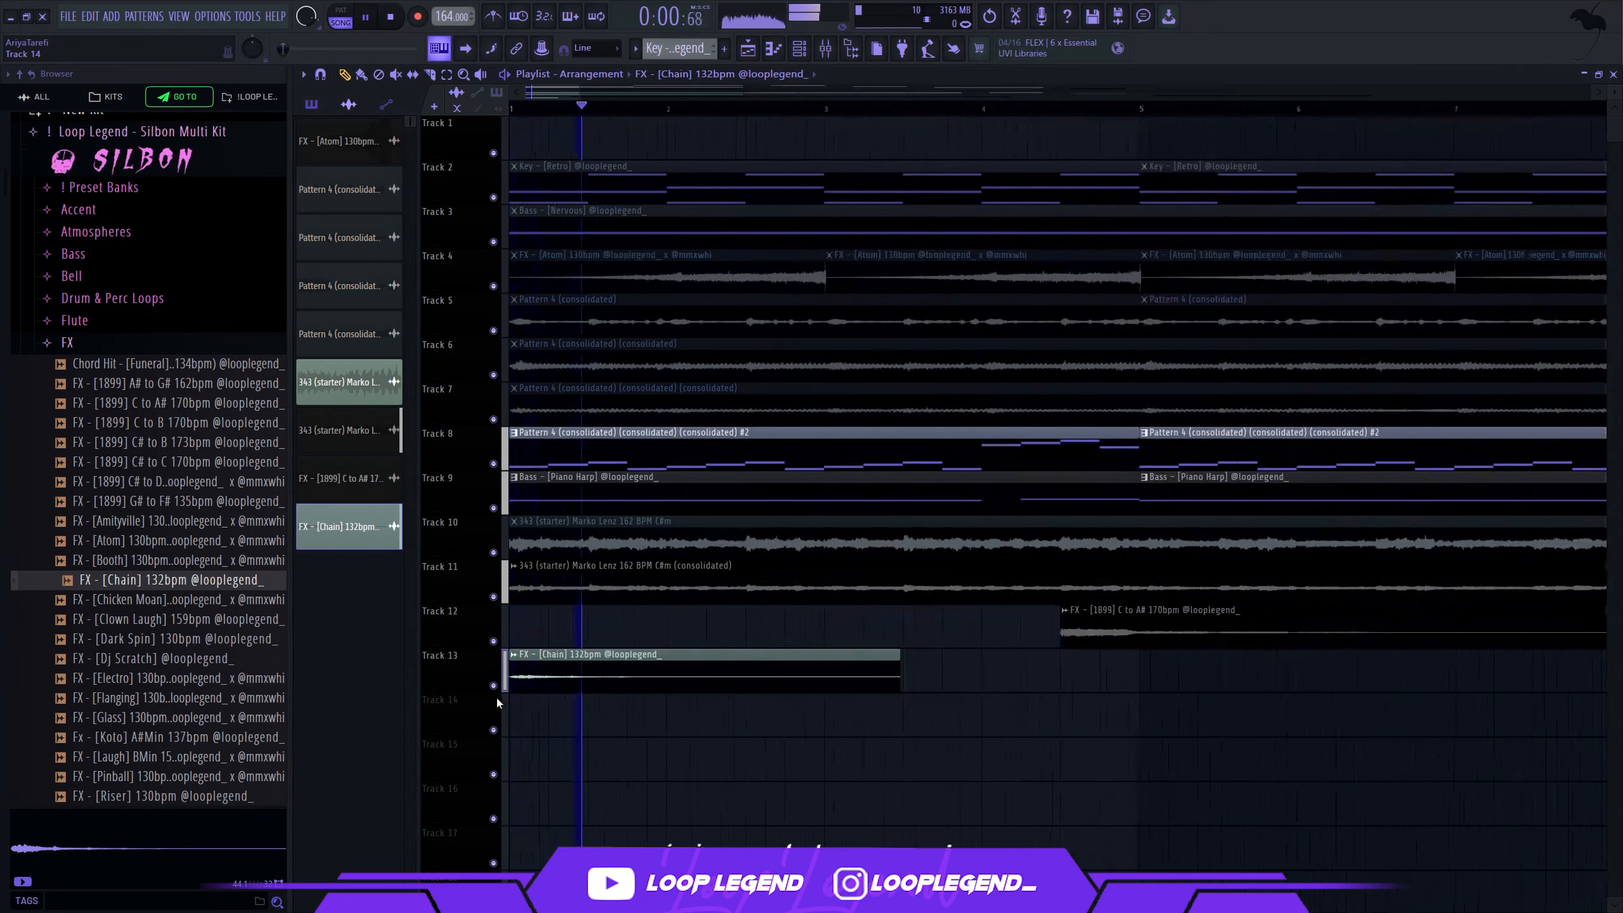
{"action": "double_click", "coordinate": [617, 675]}
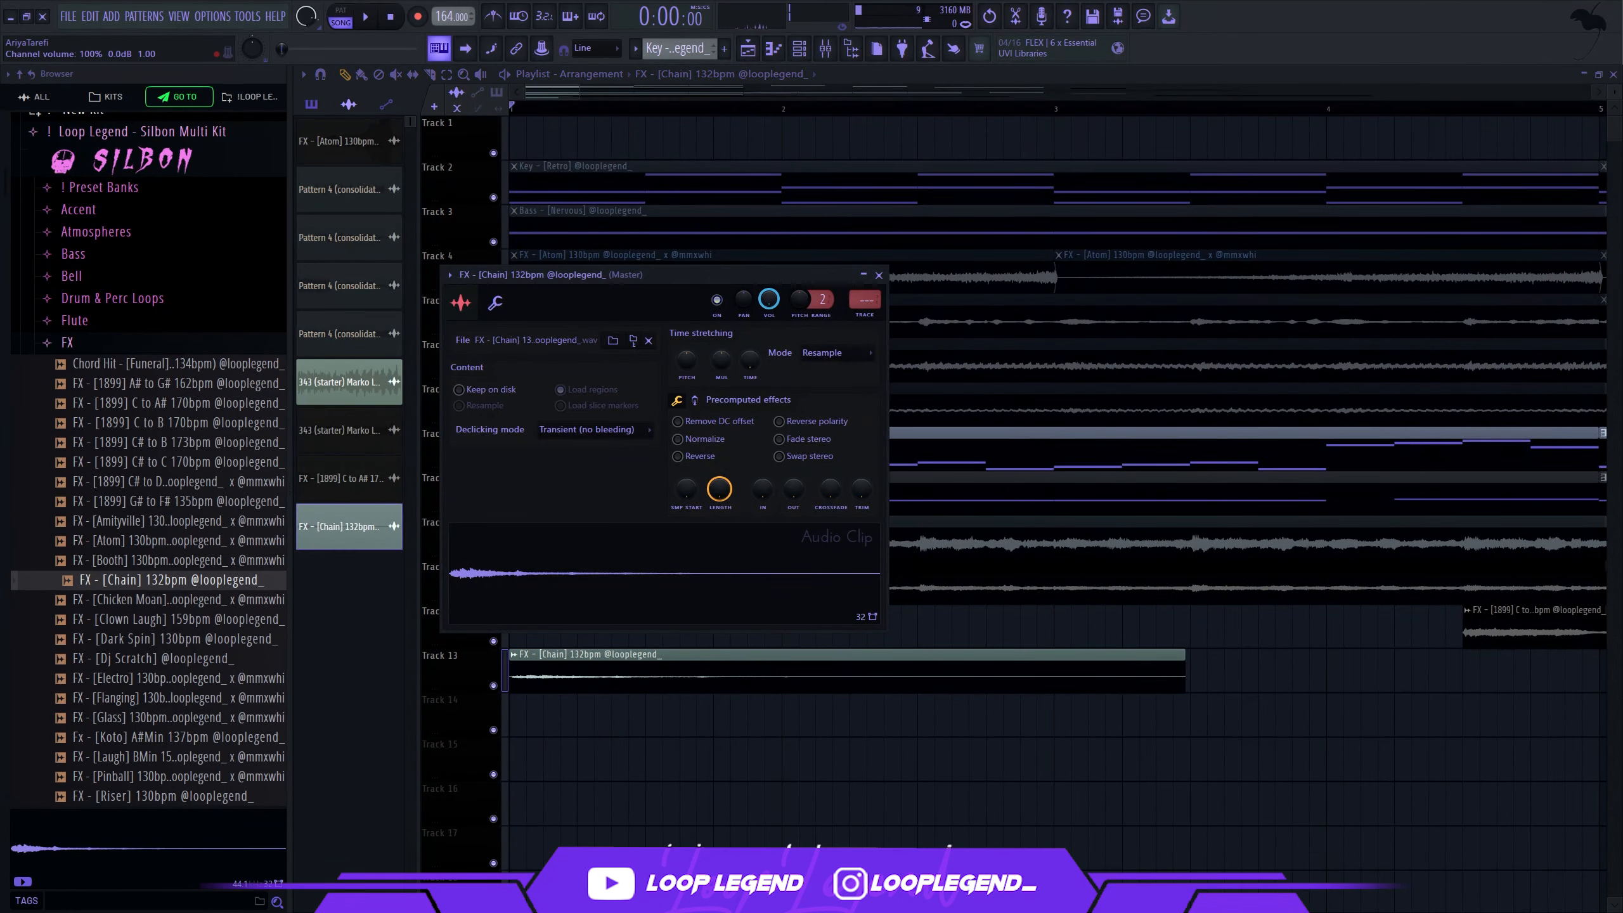
Step: Make a unique copy of the Chain clip midway through bar 2 on Track 14 and set it to Auto stretching with swapped stereo
{"action": "left_click_drag", "start_coordinate": [587, 678], "coordinate": [985, 708]}
{"action": "key", "text": "space"}
{"action": "left_click", "coordinate": [922, 699]}
{"action": "left_click", "coordinate": [957, 827]}
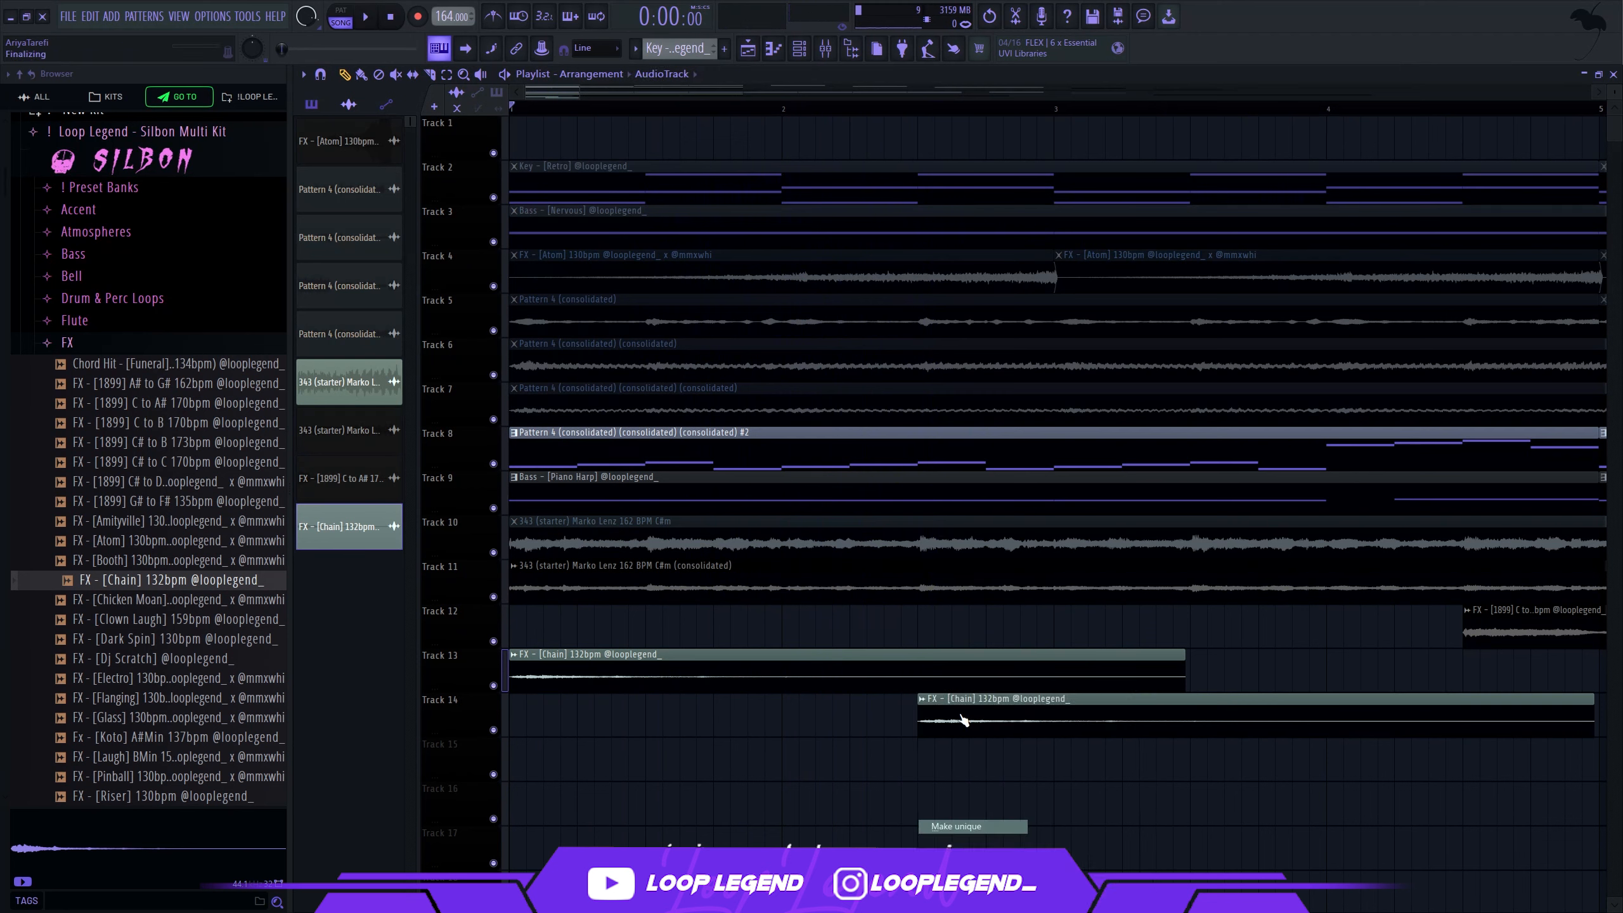
{"action": "double_click", "coordinate": [961, 715]}
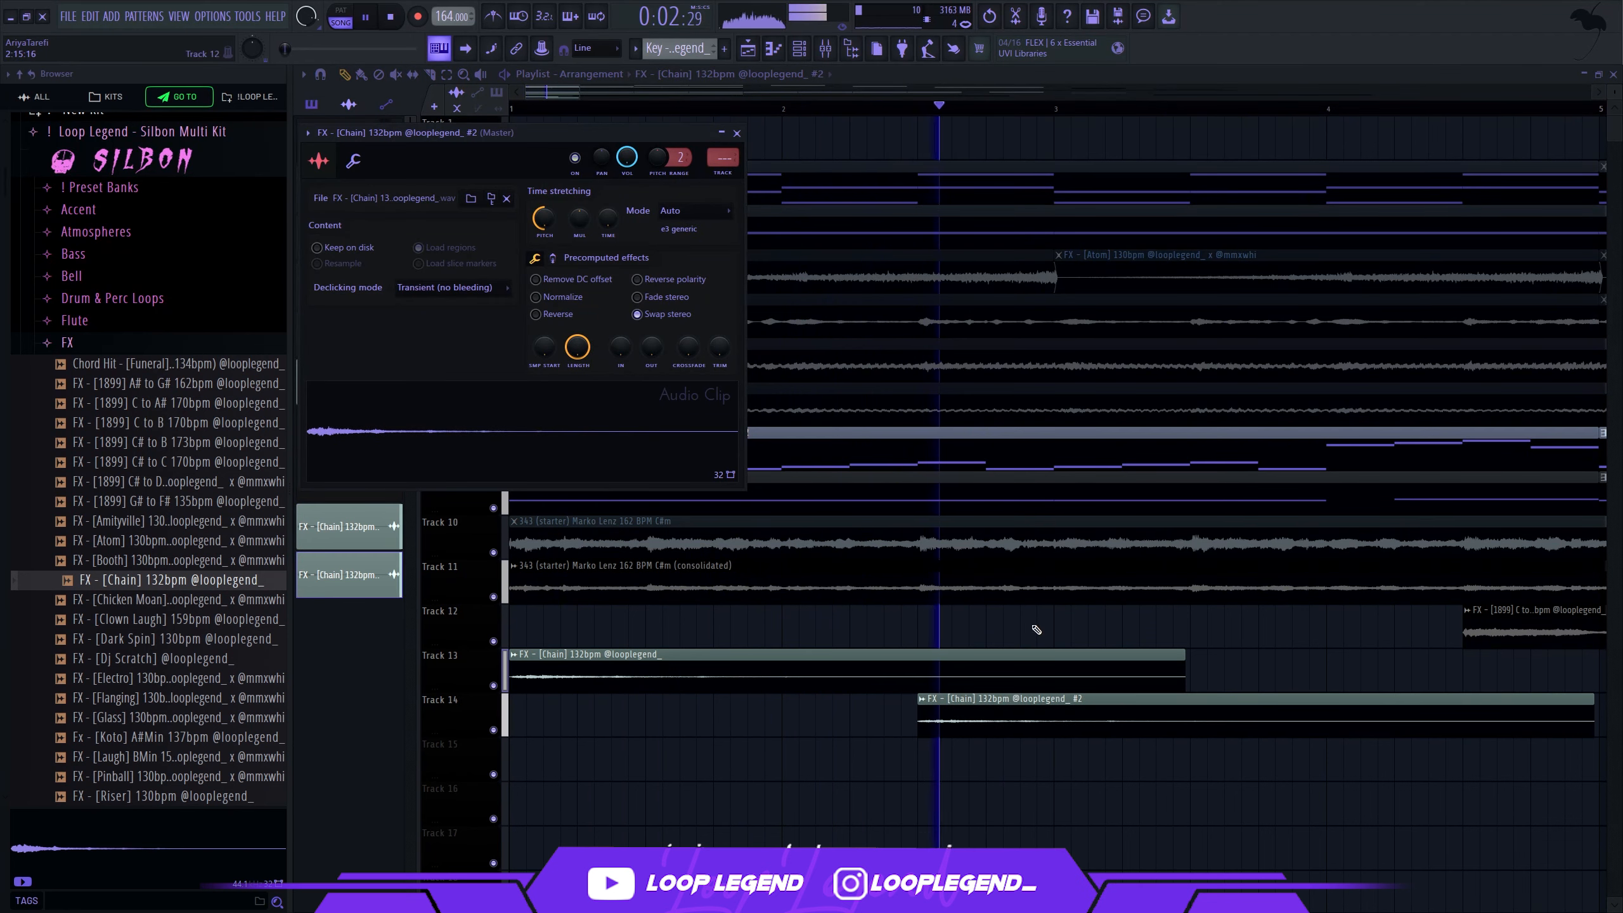
{"action": "key", "text": "Escape"}
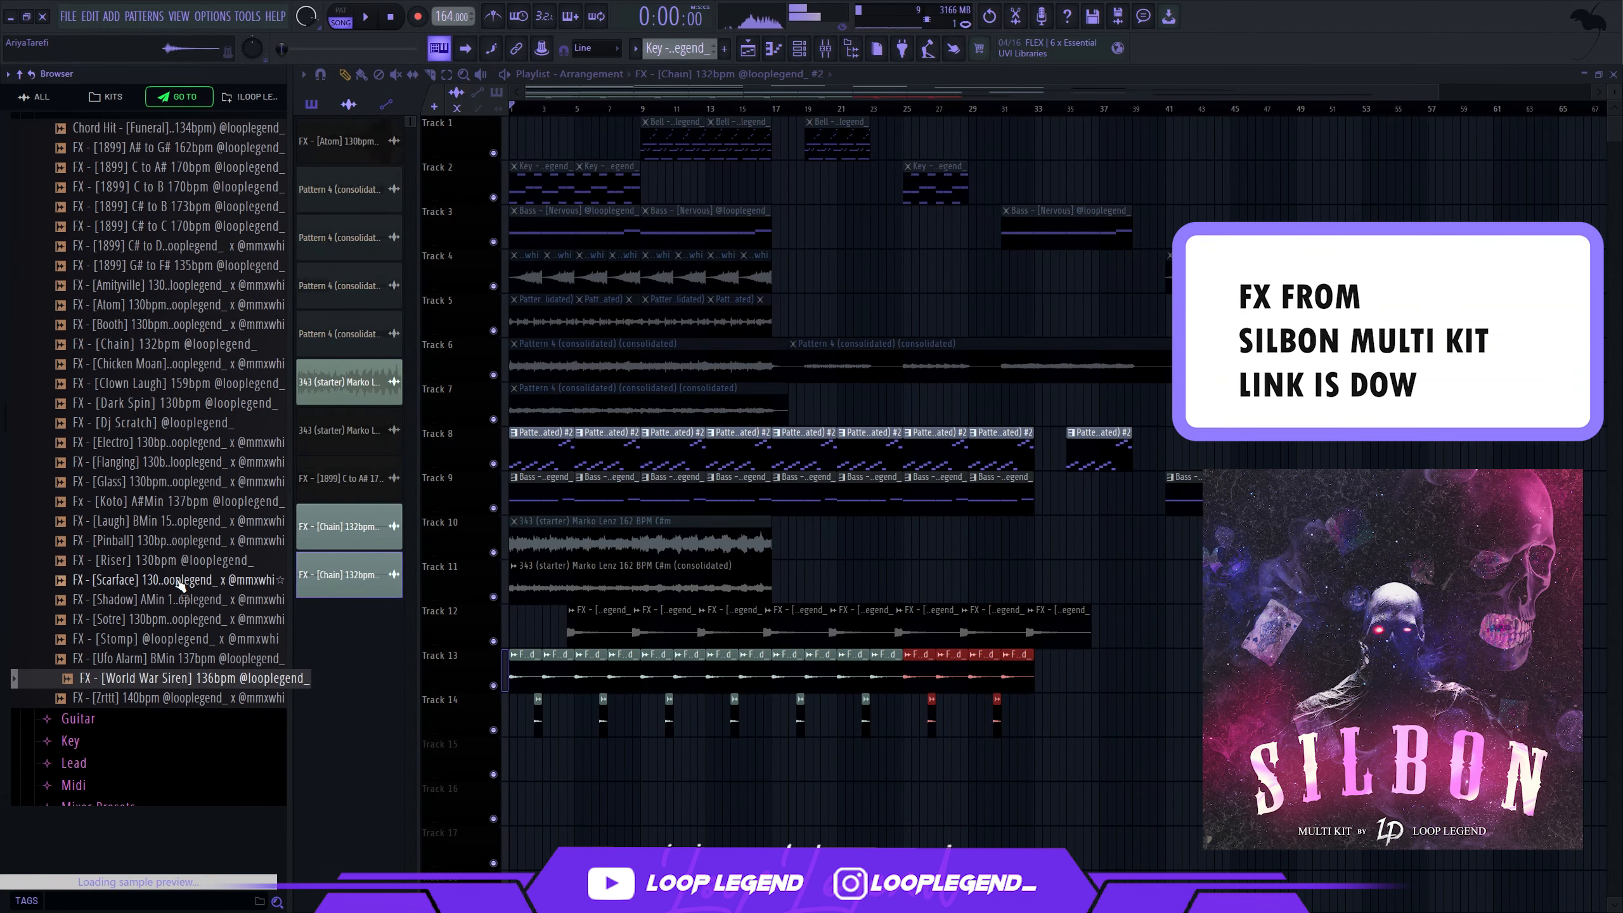
Step: Place FX - [Zrttt] 140bpm on Track 15 and reverse it with Auto stretching
{"action": "left_click", "coordinate": [188, 662]}
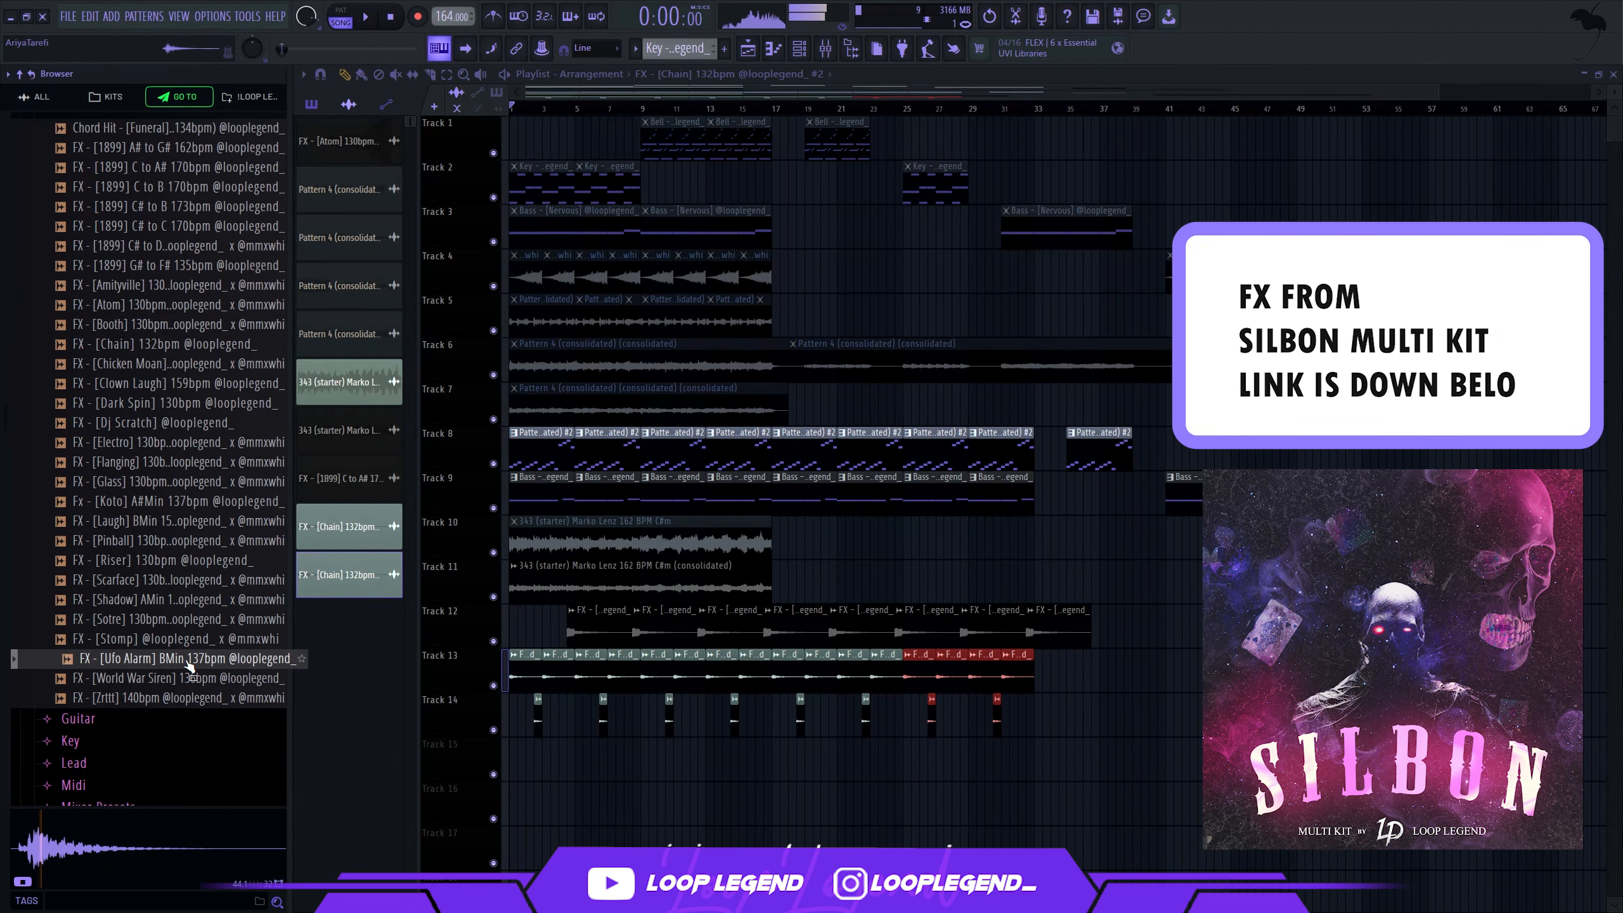
{"action": "left_click_drag", "start_coordinate": [185, 698], "coordinate": [569, 764]}
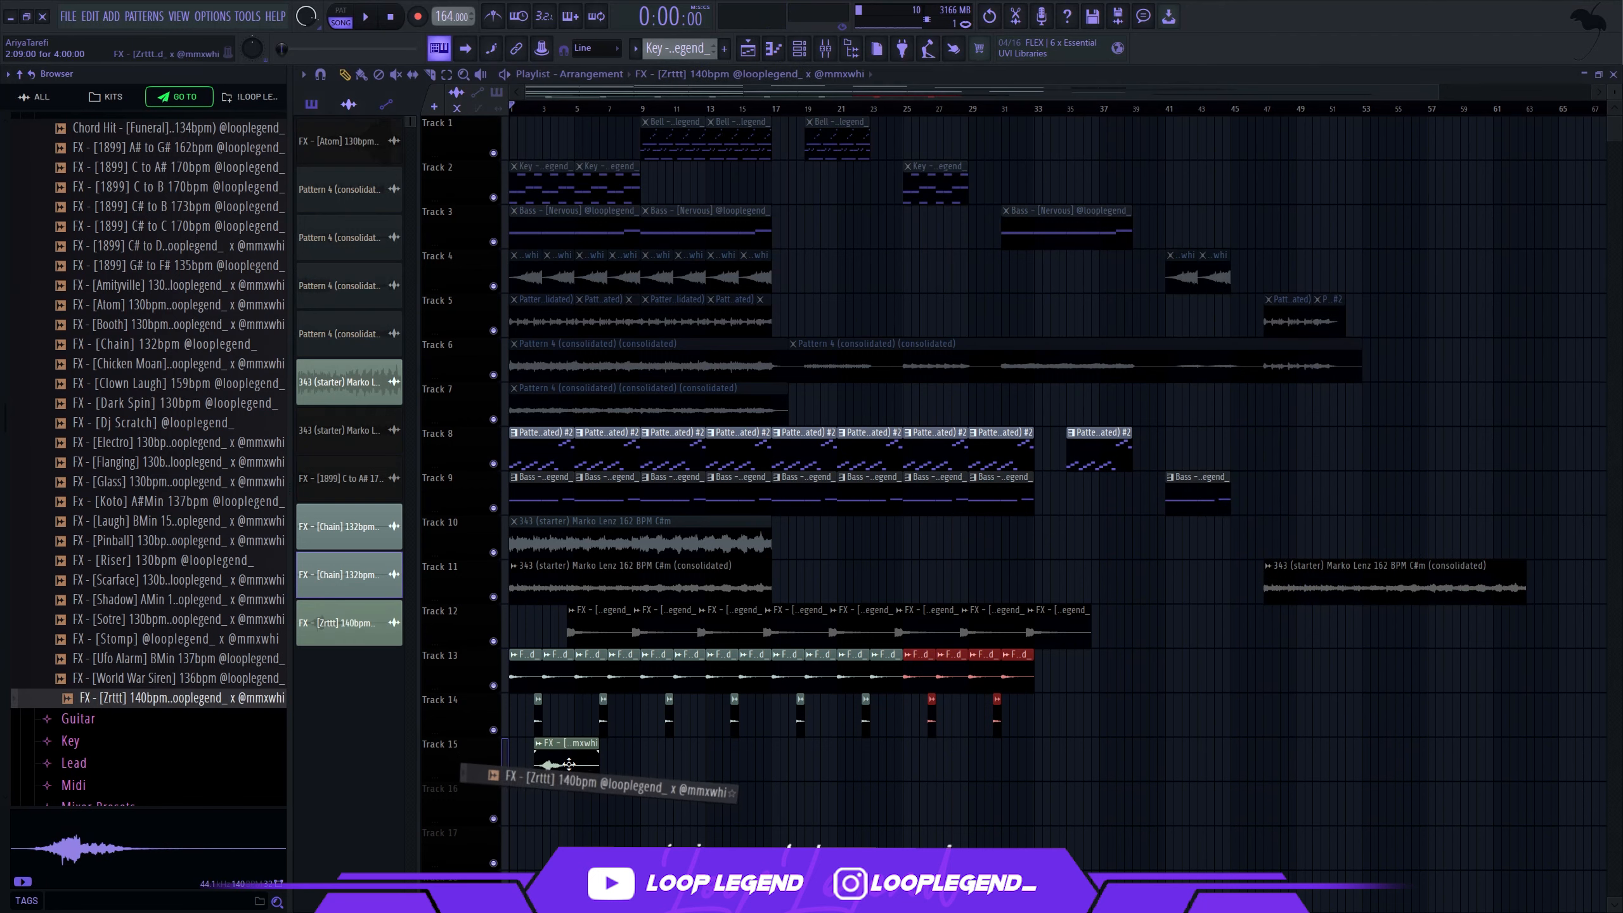
{"action": "double_click", "coordinate": [569, 763]}
{"action": "left_click", "coordinate": [556, 334]}
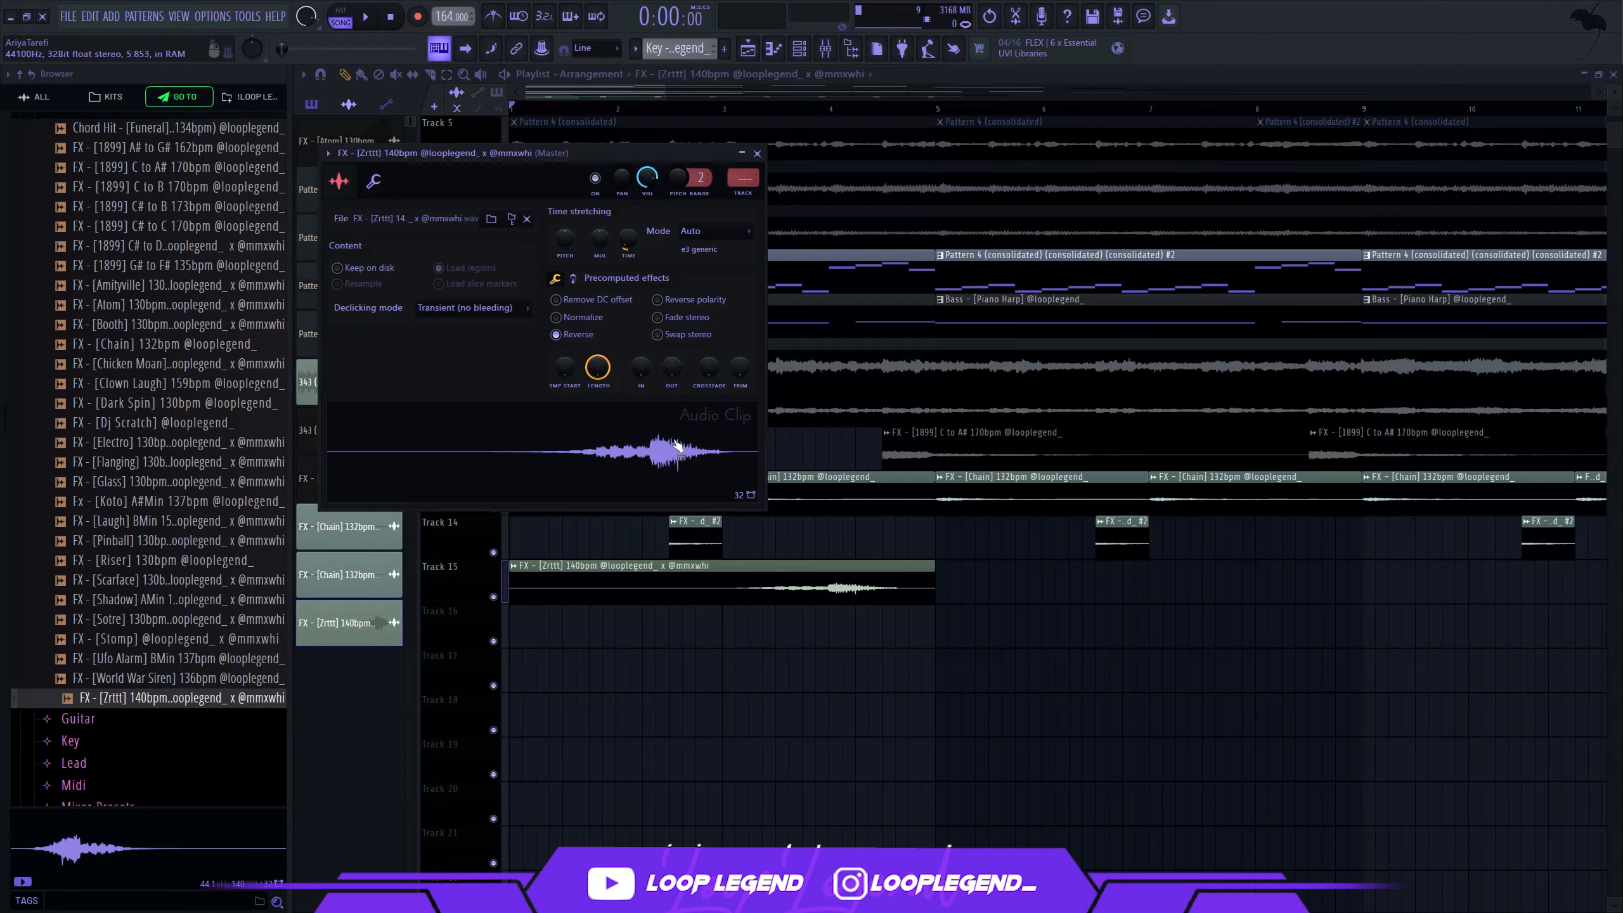
{"action": "key", "text": "Escape"}
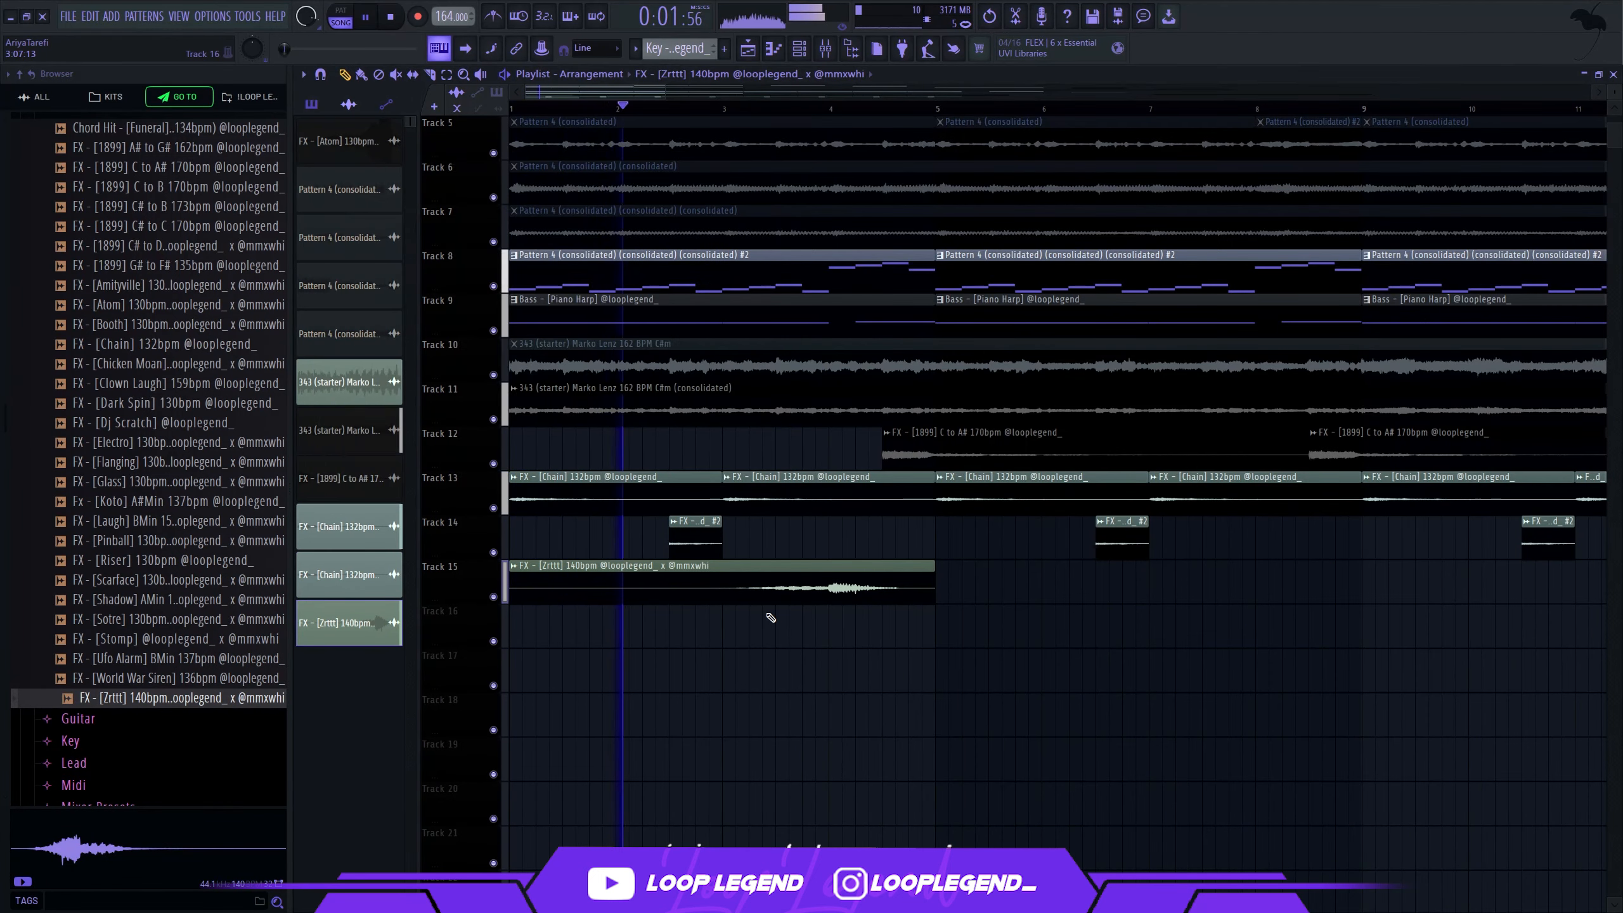
Step: Duplicate the Zrttt clip along Track 15 and route it to mixer track 13
{"action": "left_click", "coordinate": [849, 583], "text": "ctrl"}
{"action": "key", "text": "ctrl+b"}
{"action": "double_click", "coordinate": [787, 572]}
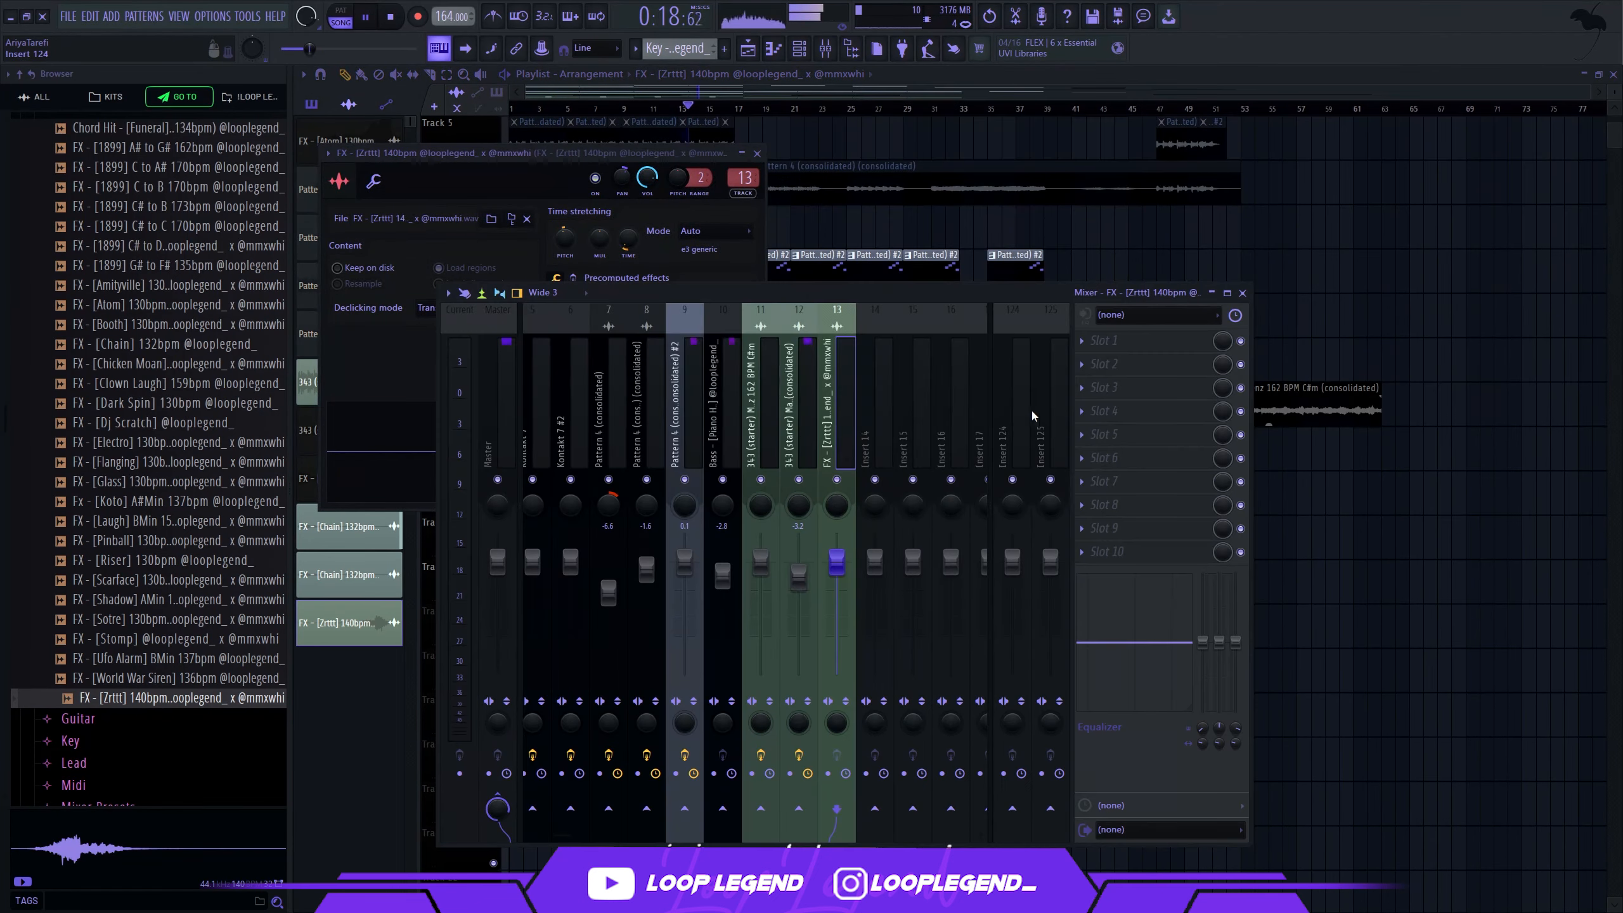
Step: Add Fruity Delay 3 with the Bandpass preset and Fruity Parametric EQ 2 with Low Cut + High Cut to mixer track 13, raising the low cut
{"action": "left_click", "coordinate": [1165, 410]}
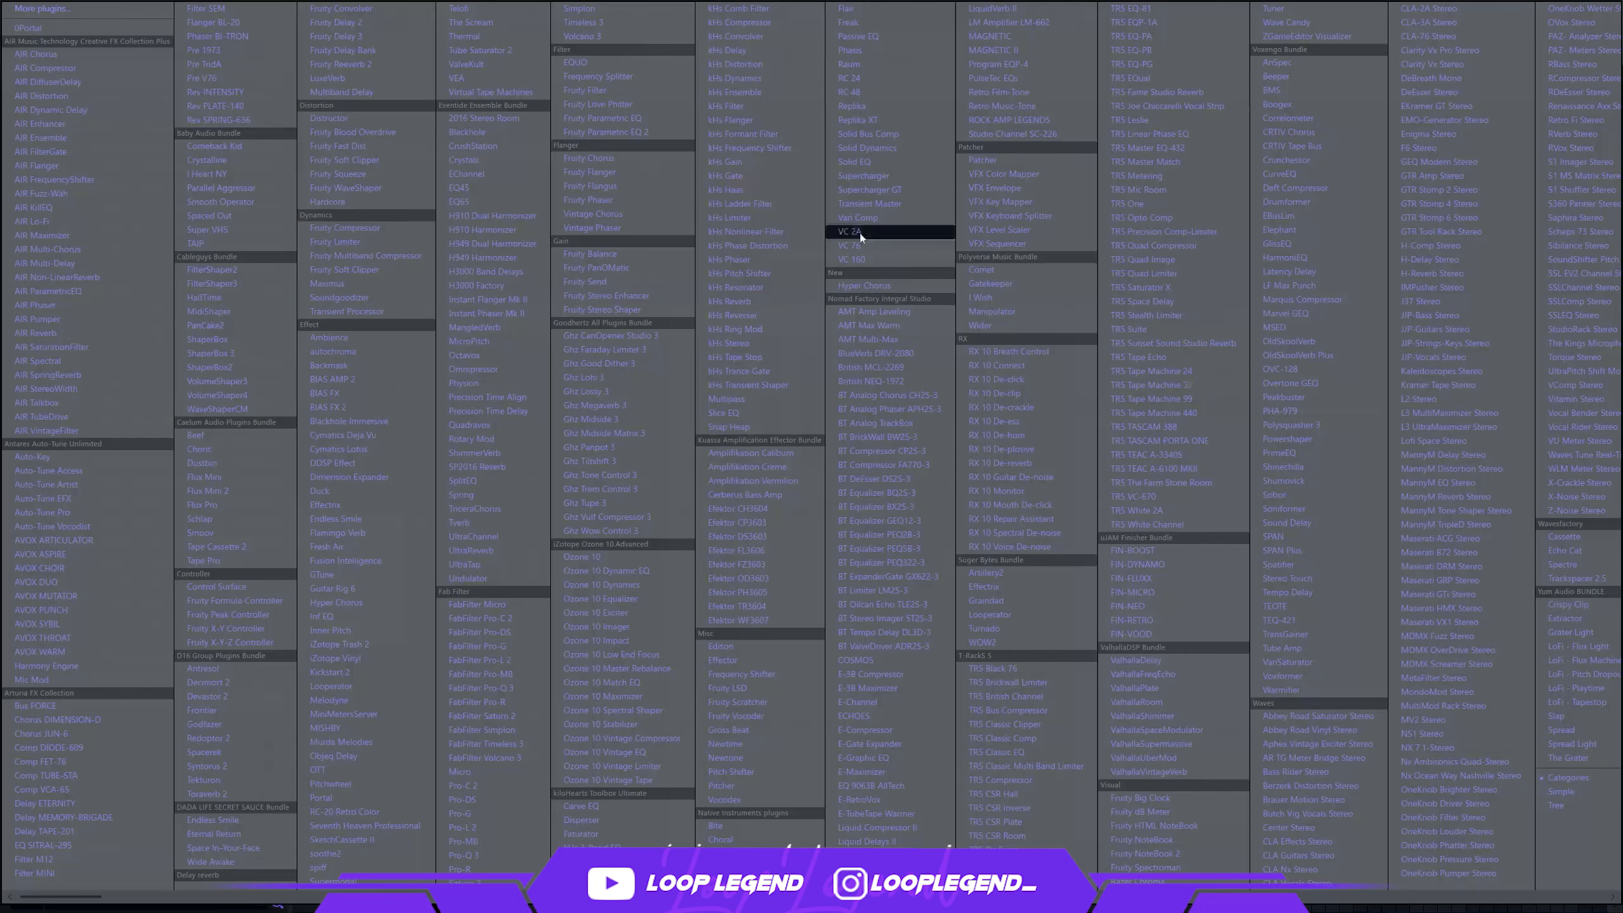
{"action": "left_click", "coordinate": [370, 40]}
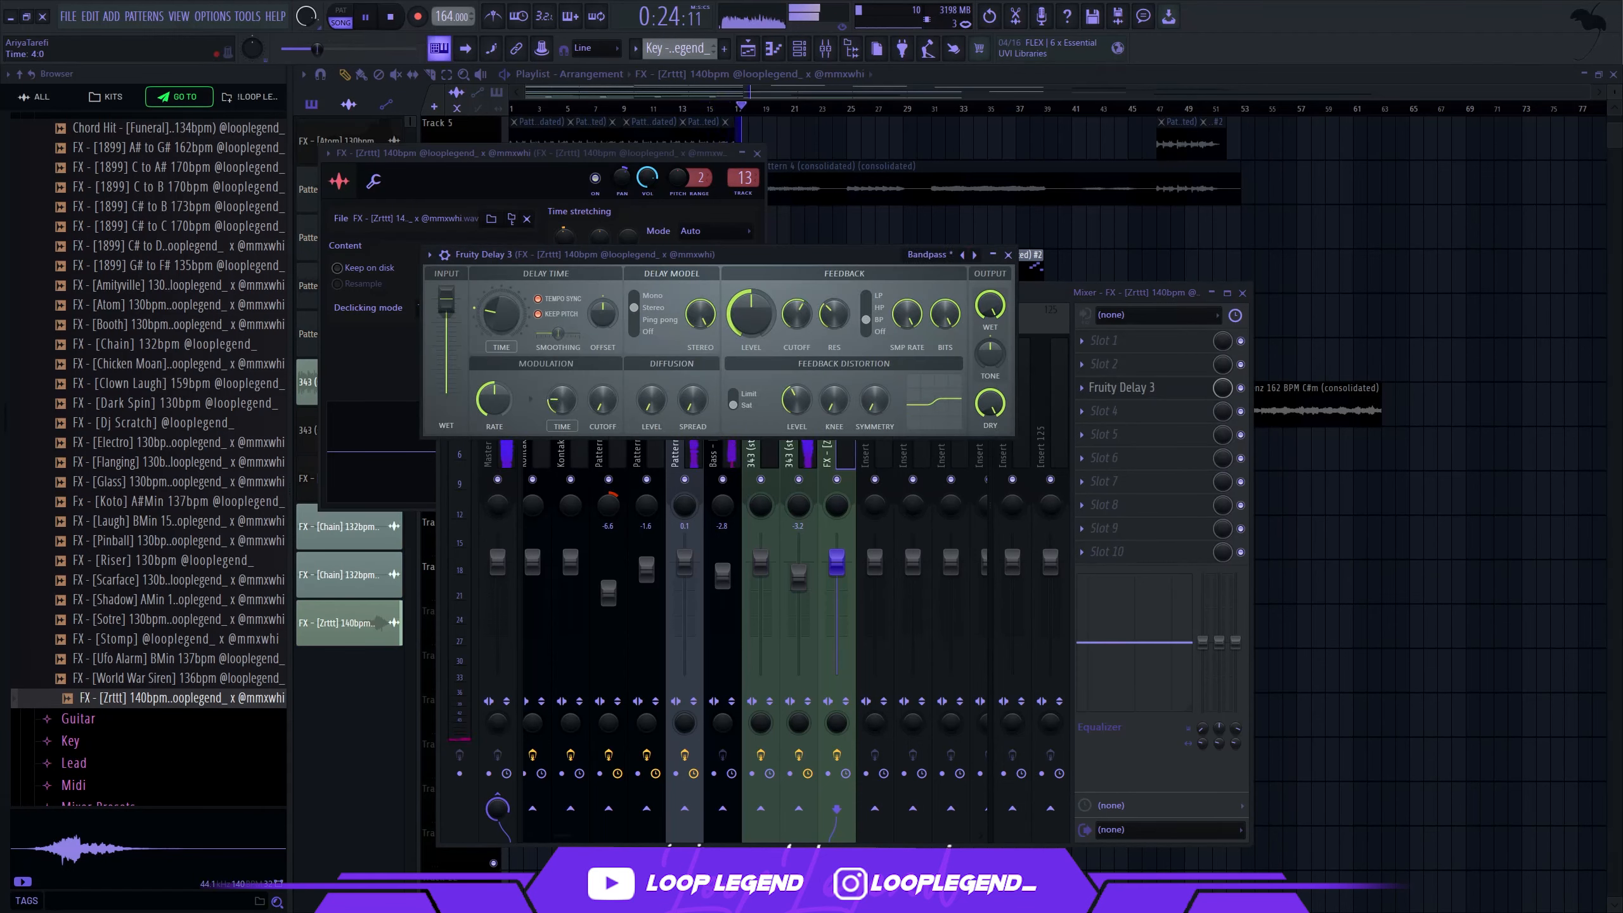
{"action": "left_click", "coordinate": [1159, 412]}
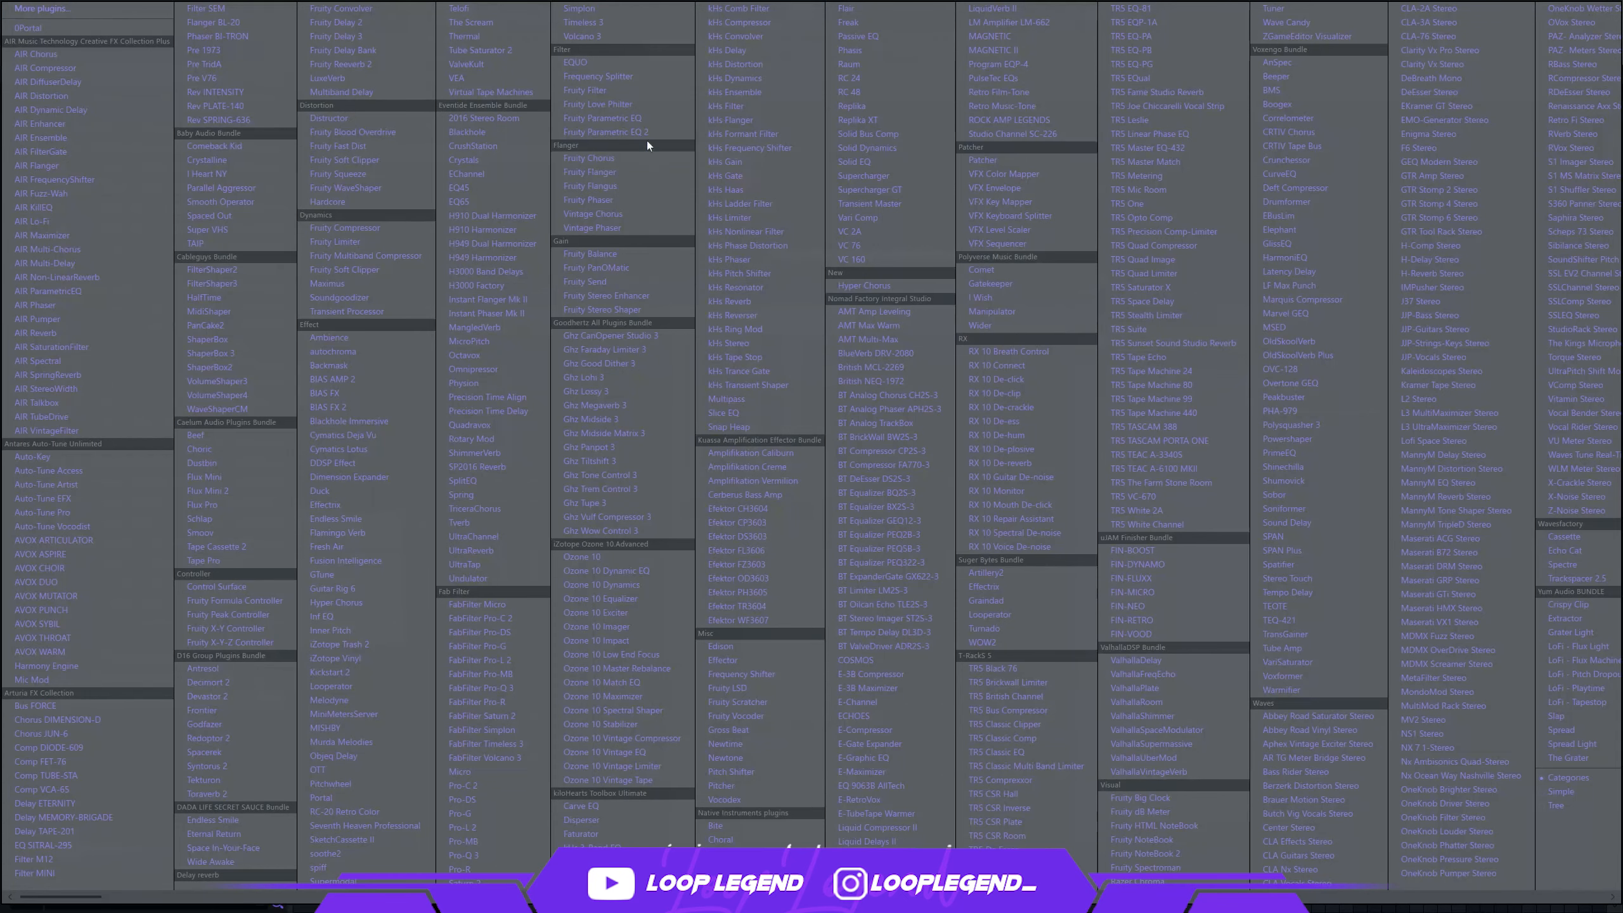
{"action": "left_click", "coordinate": [658, 131]}
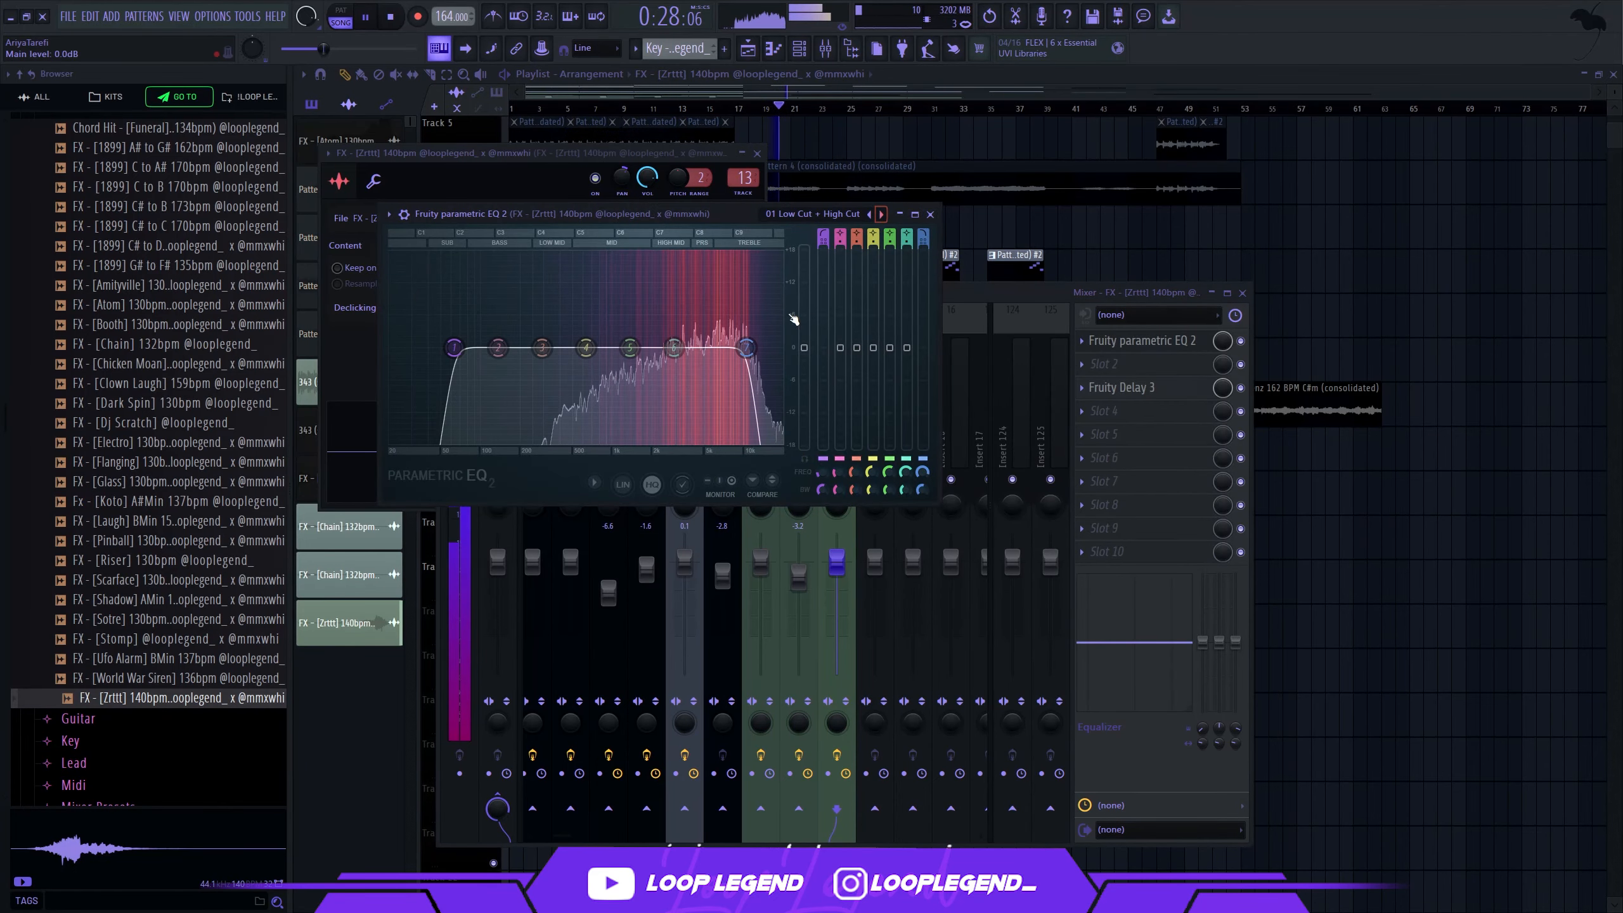
{"action": "left_click_drag", "start_coordinate": [454, 348], "coordinate": [533, 350]}
{"action": "key", "text": "Escape"}
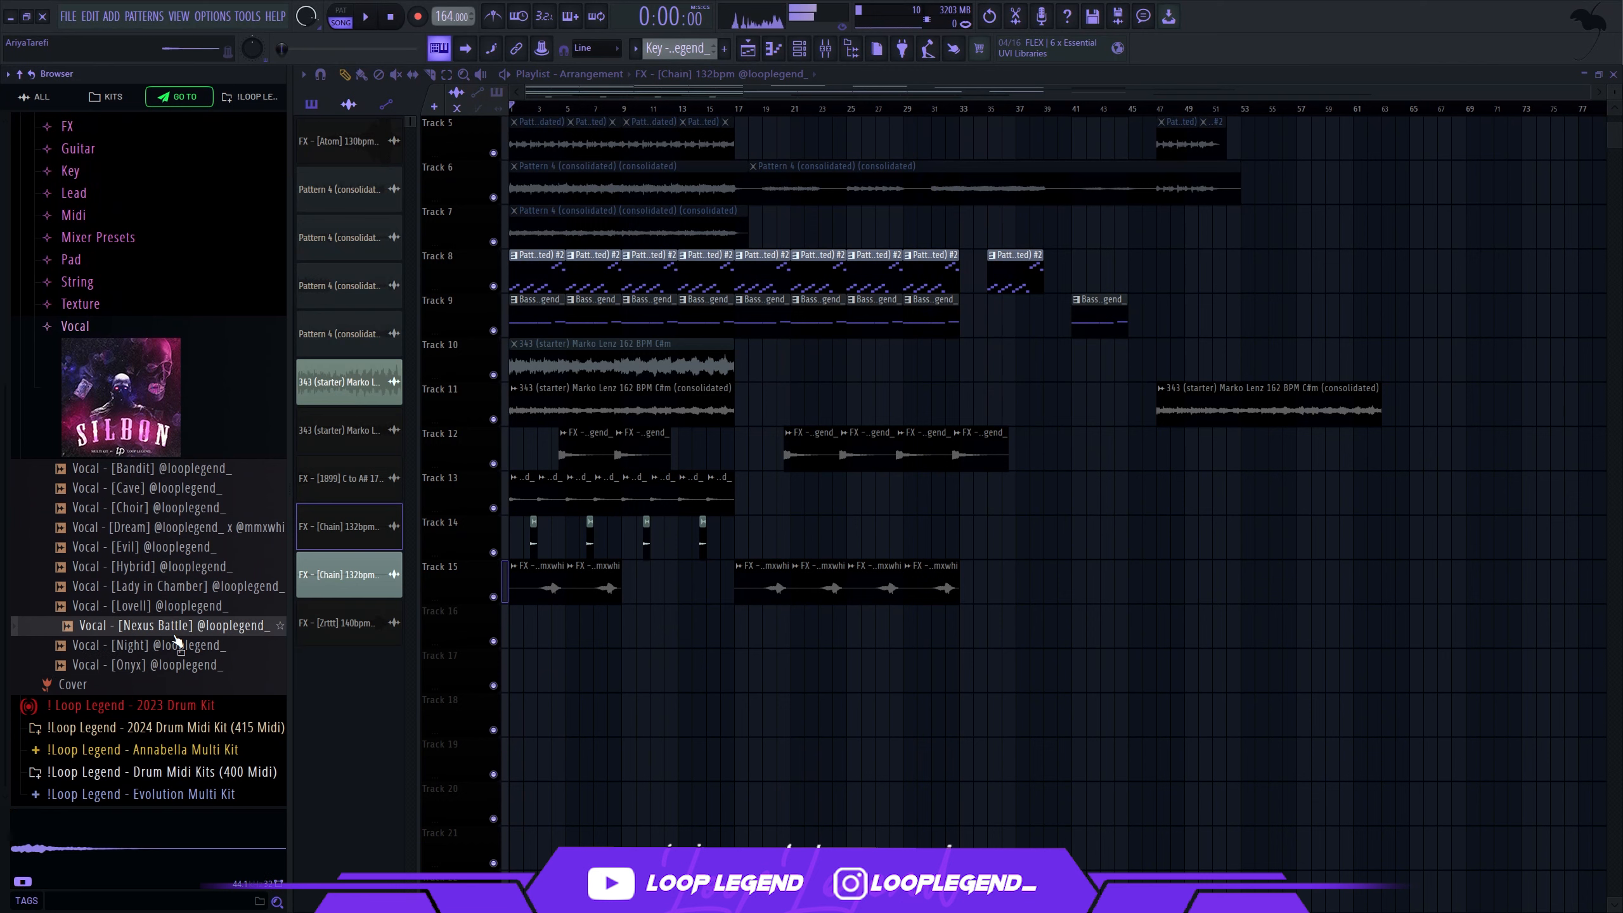
Step: Place Vocal - [Night] on Track 16 and reverse it, using Stretch mode with a -100 cents pitch shift
{"action": "left_click_drag", "start_coordinate": [184, 651], "coordinate": [880, 619]}
{"action": "double_click", "coordinate": [880, 618]}
{"action": "left_click", "coordinate": [603, 357]}
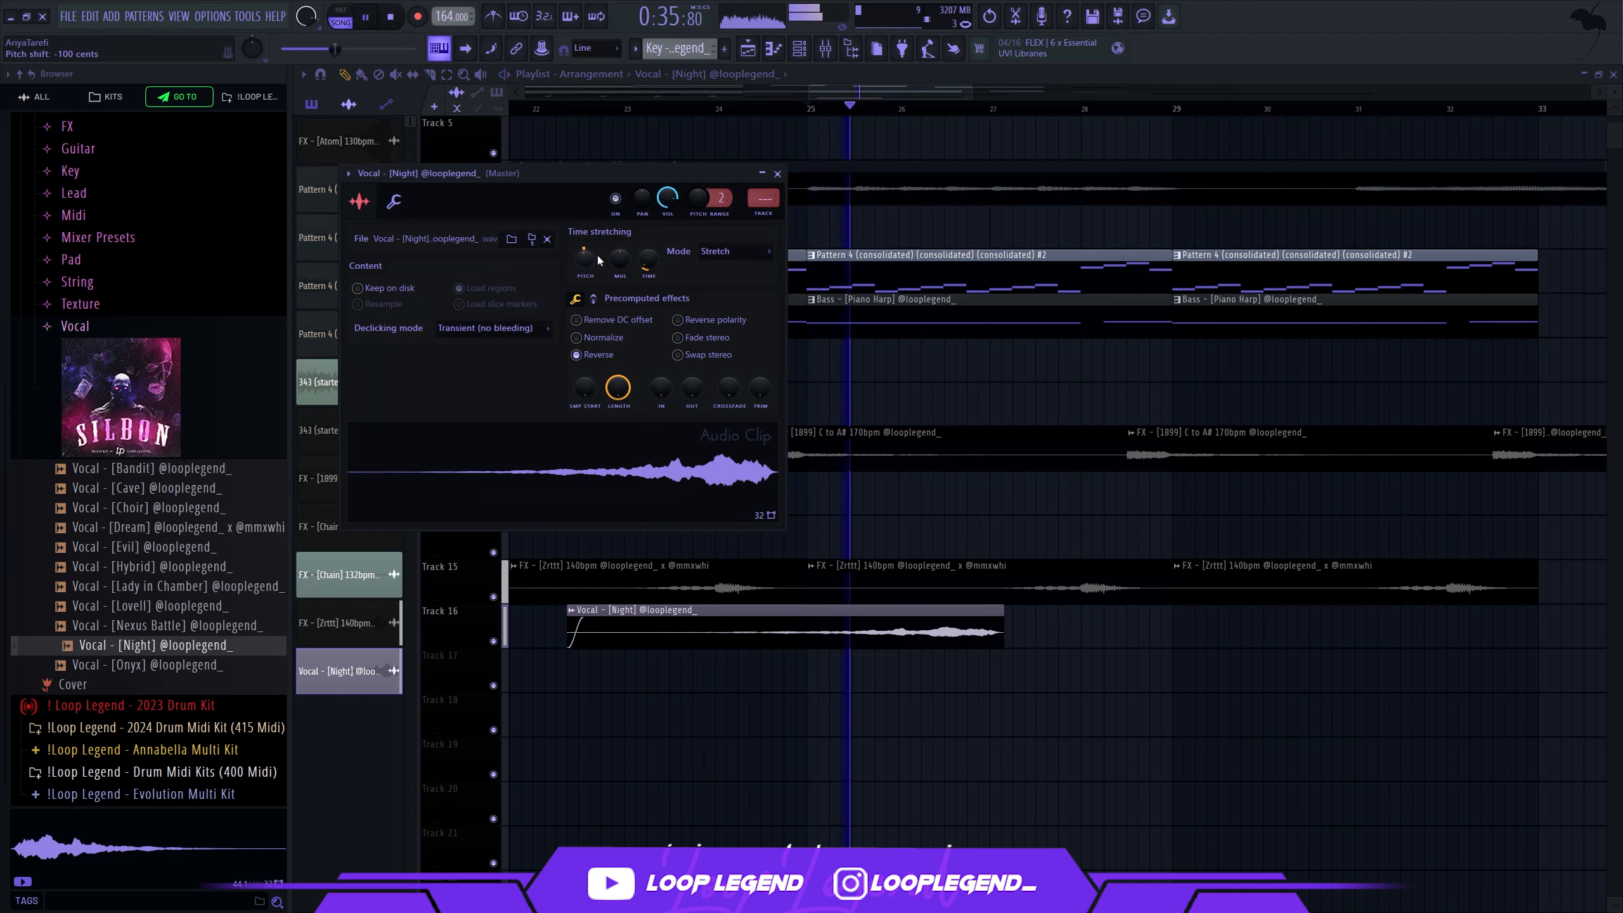
Step: Set the Night vocal's channel pitch range to 7 while checking it against playback
{"action": "key", "text": "space"}
{"action": "left_click_drag", "start_coordinate": [728, 206], "coordinate": [728, 197]}
{"action": "key", "text": "space"}
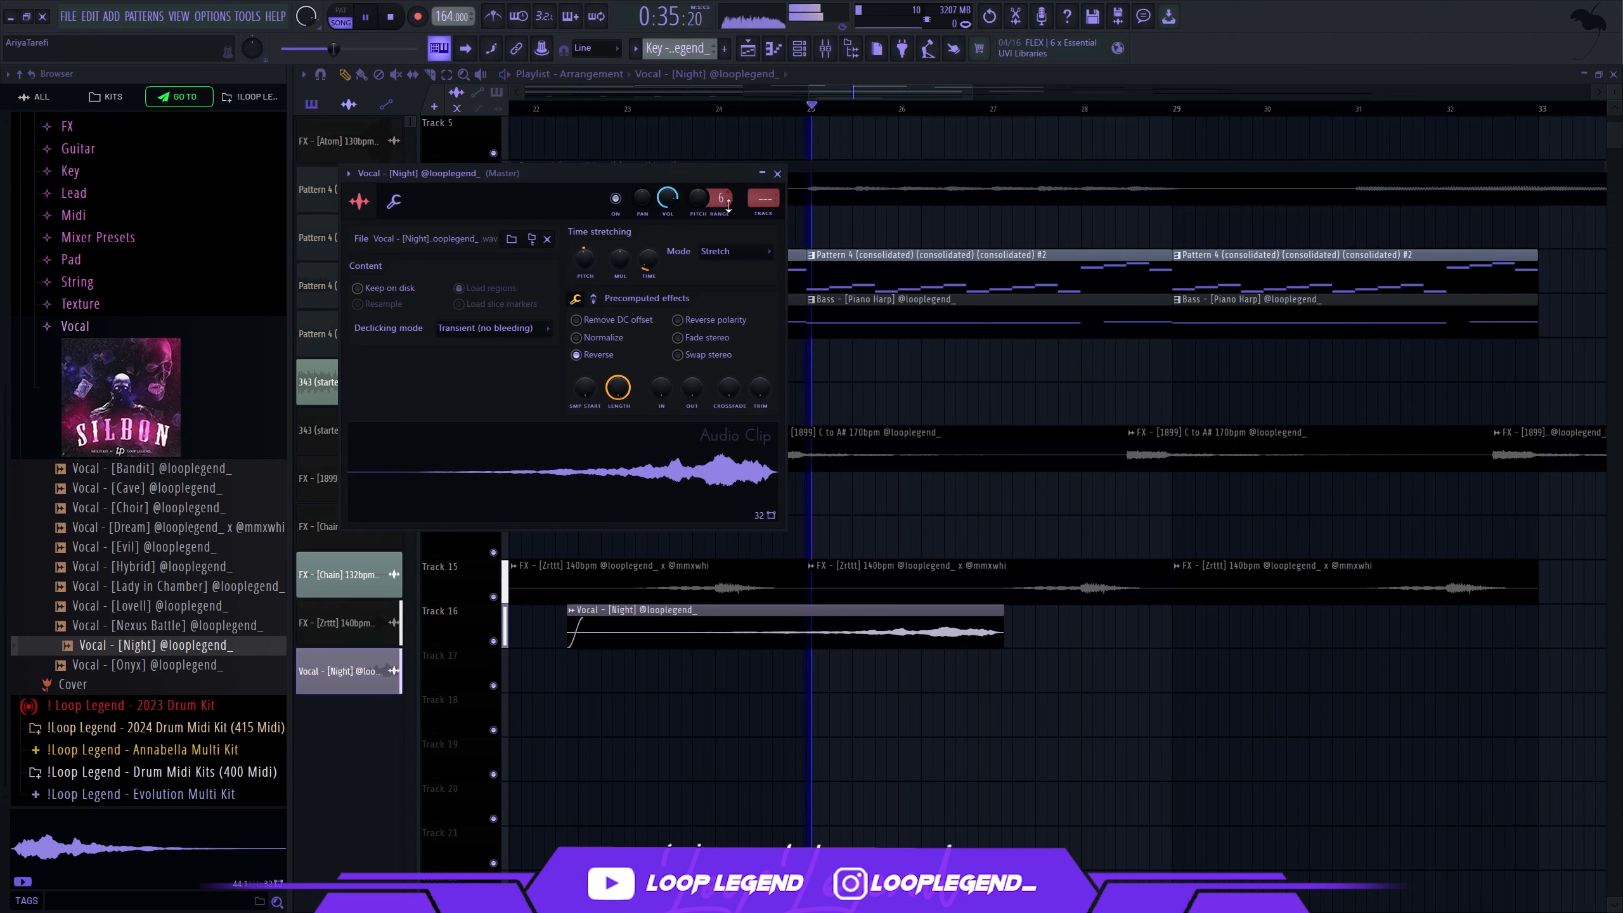
{"action": "key", "text": "space"}
{"action": "key", "text": "space"}
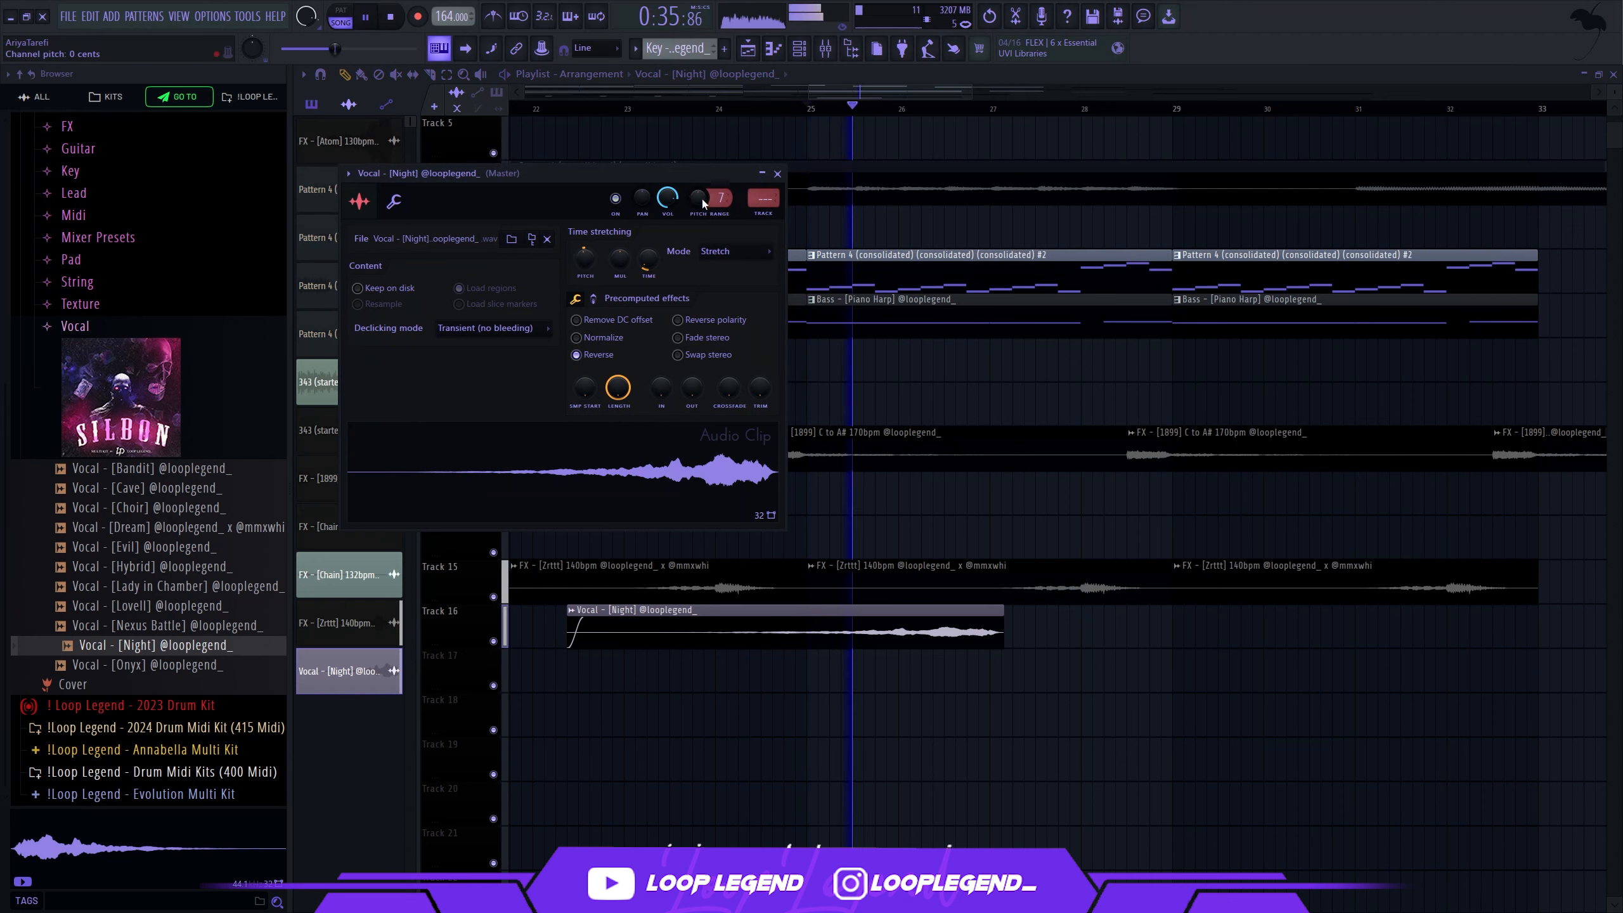
Step: Try the Night vocal's channel pitch at +700 cents during playback and reset it
{"action": "left_click_drag", "start_coordinate": [699, 200], "coordinate": [699, 172]}
{"action": "right_click", "coordinate": [702, 203]}
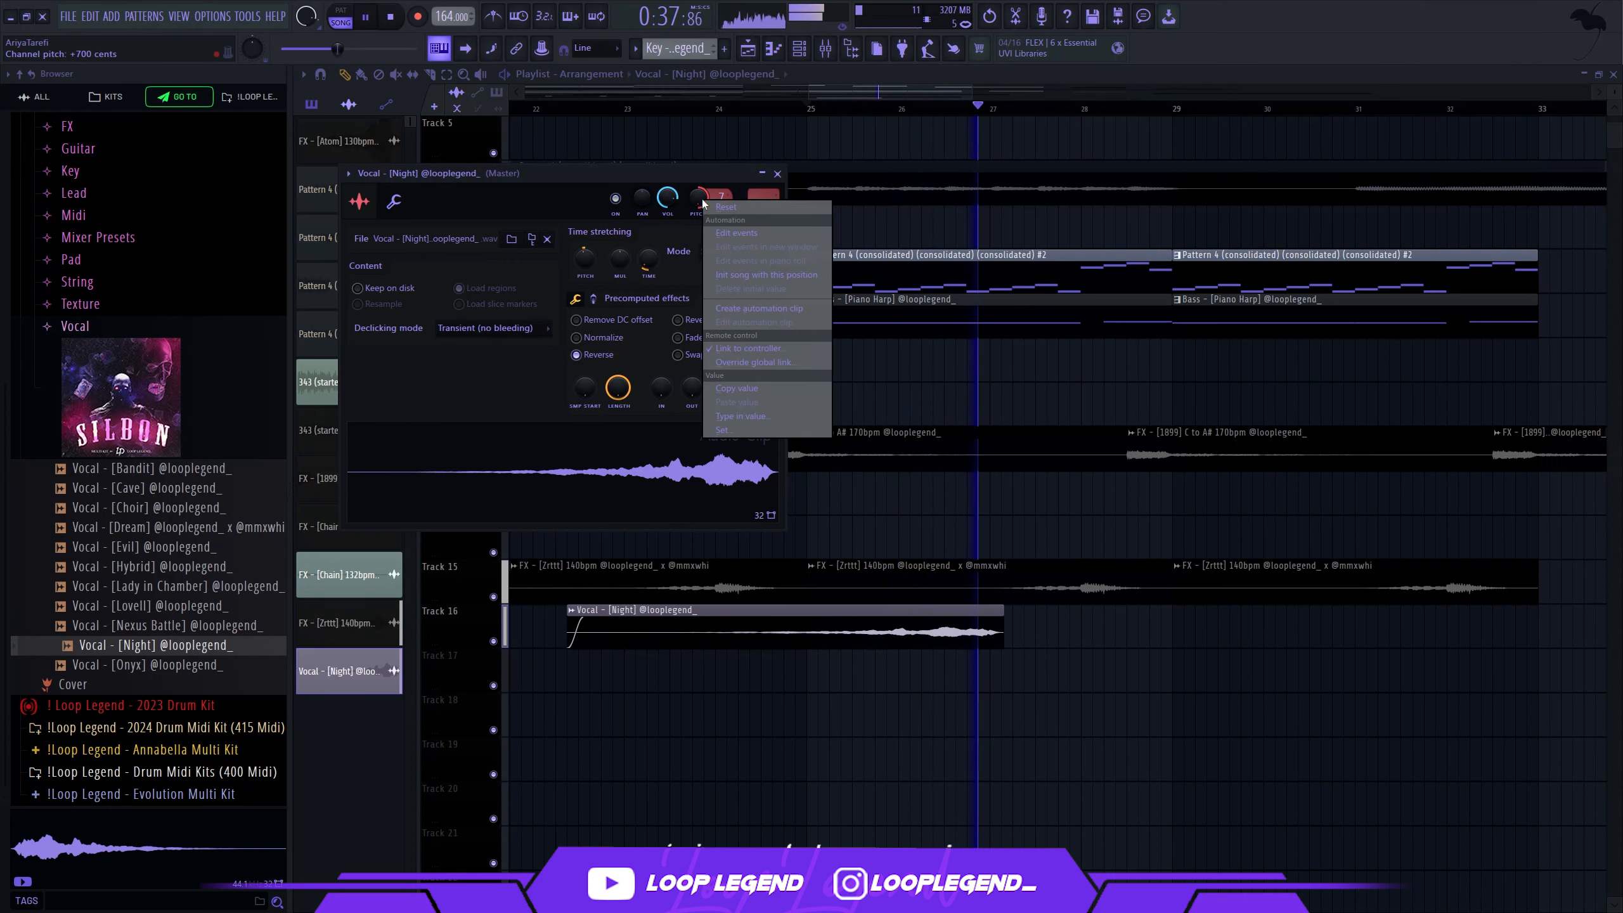
{"action": "left_click", "coordinate": [722, 211]}
{"action": "left_click", "coordinate": [777, 174]}
{"action": "key", "text": "space"}
Step: Trim the Night vocal clip on Track 16 to bars 25 to 27 and duplicate it directly after
{"action": "left_click_drag", "start_coordinate": [811, 642], "coordinate": [813, 653]}
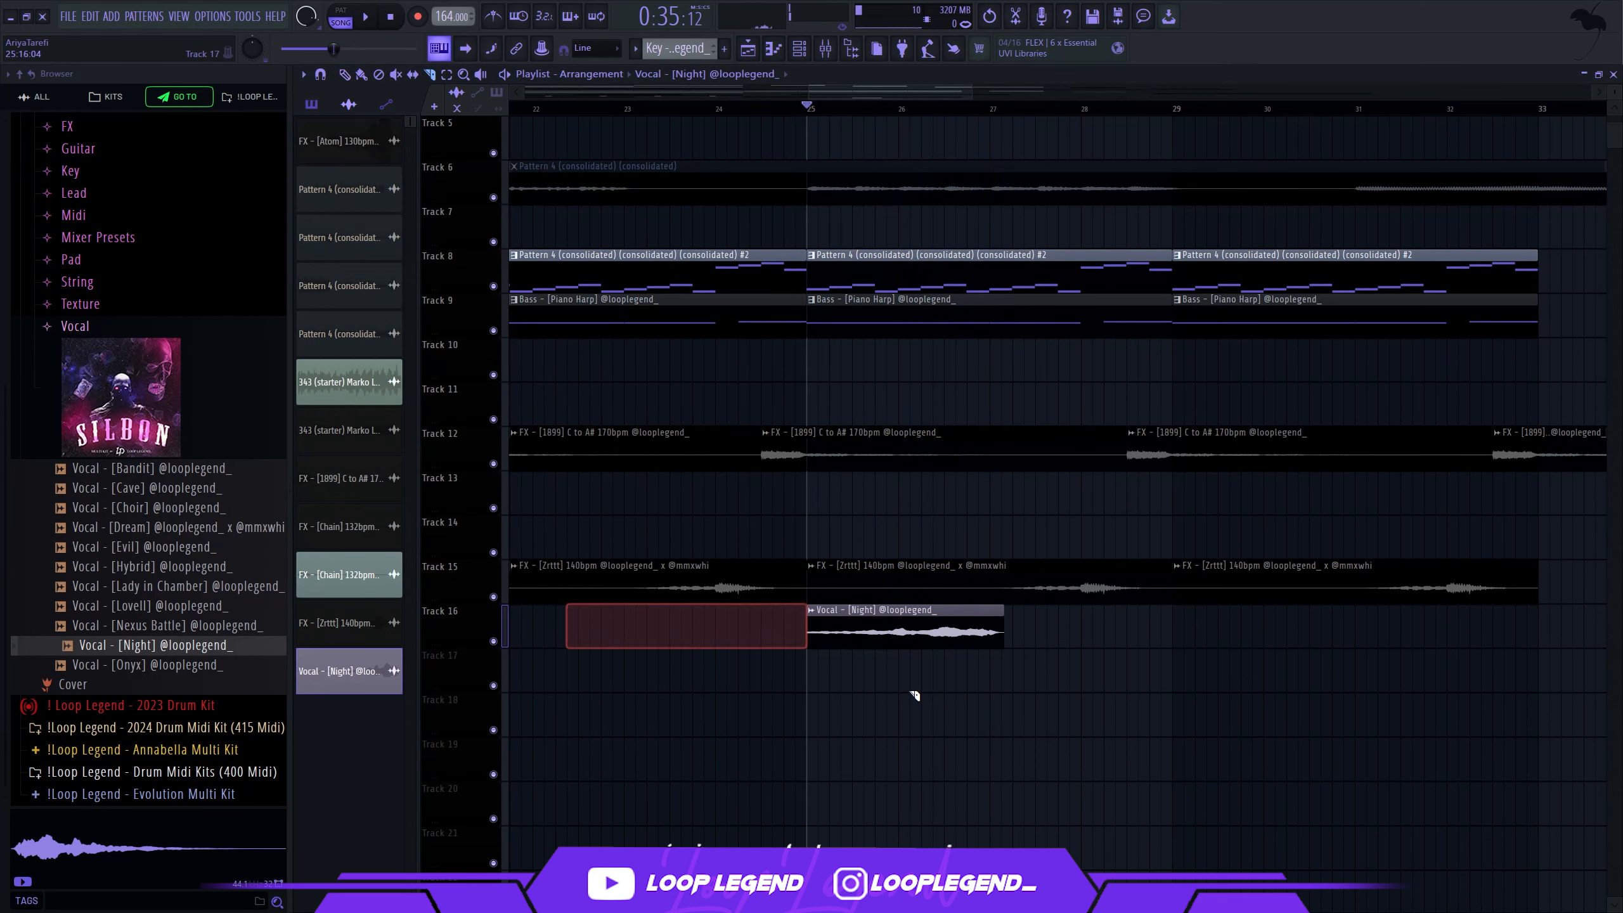
{"action": "scroll", "coordinate": [943, 691], "scroll_direction": "up", "scroll_amount": 4}
{"action": "left_click_drag", "start_coordinate": [1047, 693], "coordinate": [1049, 643]}
{"action": "key", "text": "ctrl+b"}
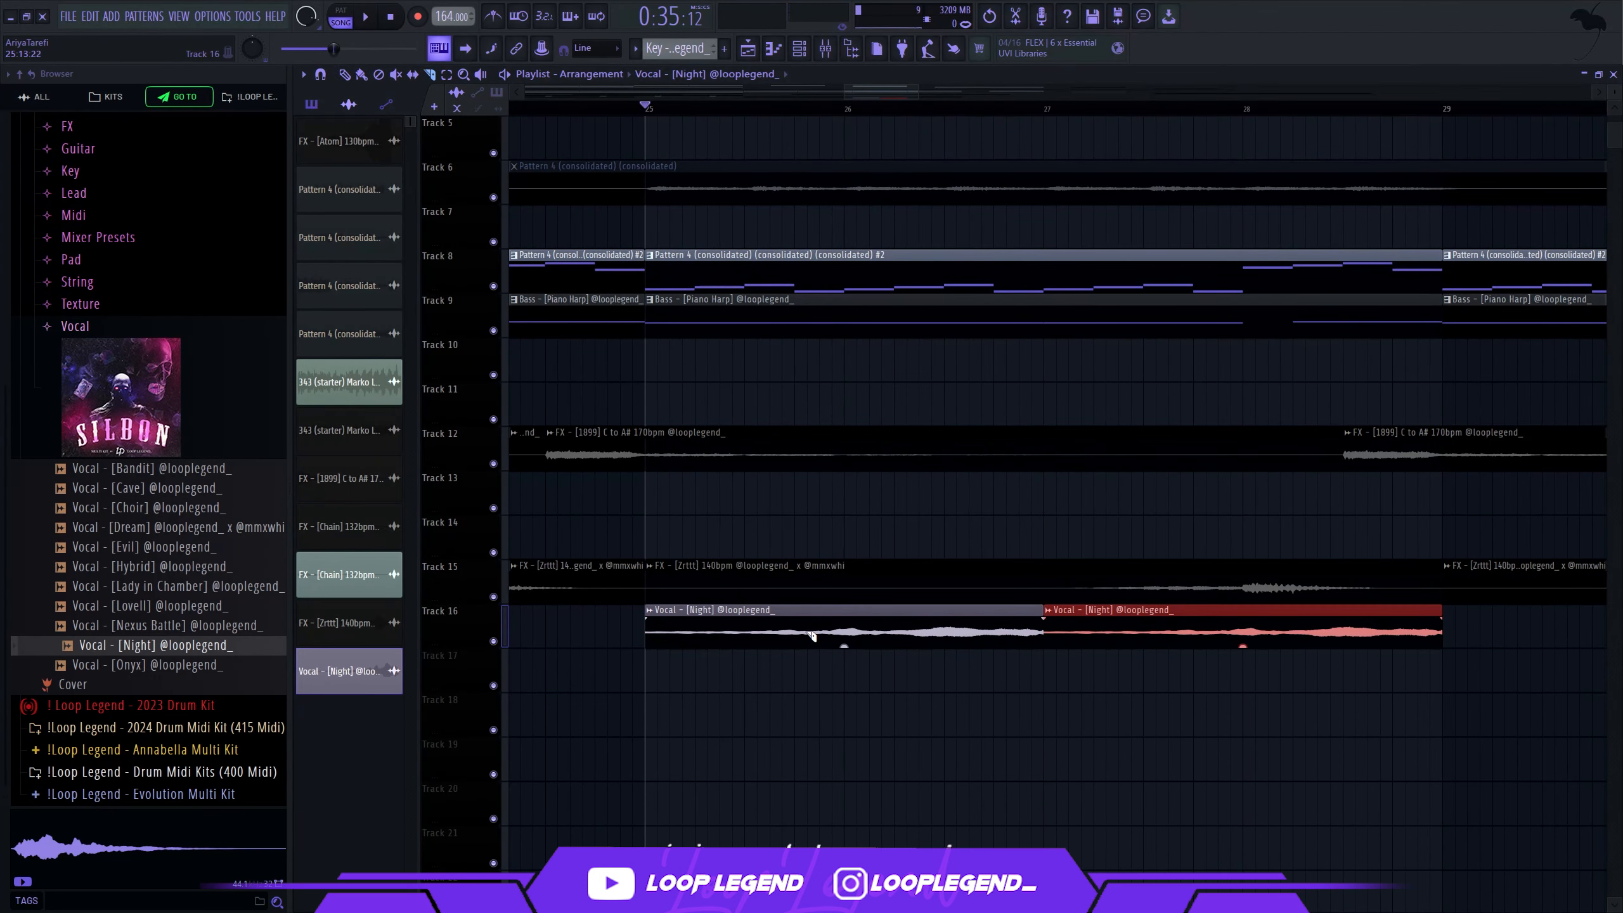
Step: Create an automation clip for the Night vocal's channel pitch on Track 17
{"action": "left_click", "coordinate": [786, 609]}
{"action": "right_click", "coordinate": [697, 200]}
{"action": "left_click", "coordinate": [738, 275]}
{"action": "left_click", "coordinate": [778, 174]}
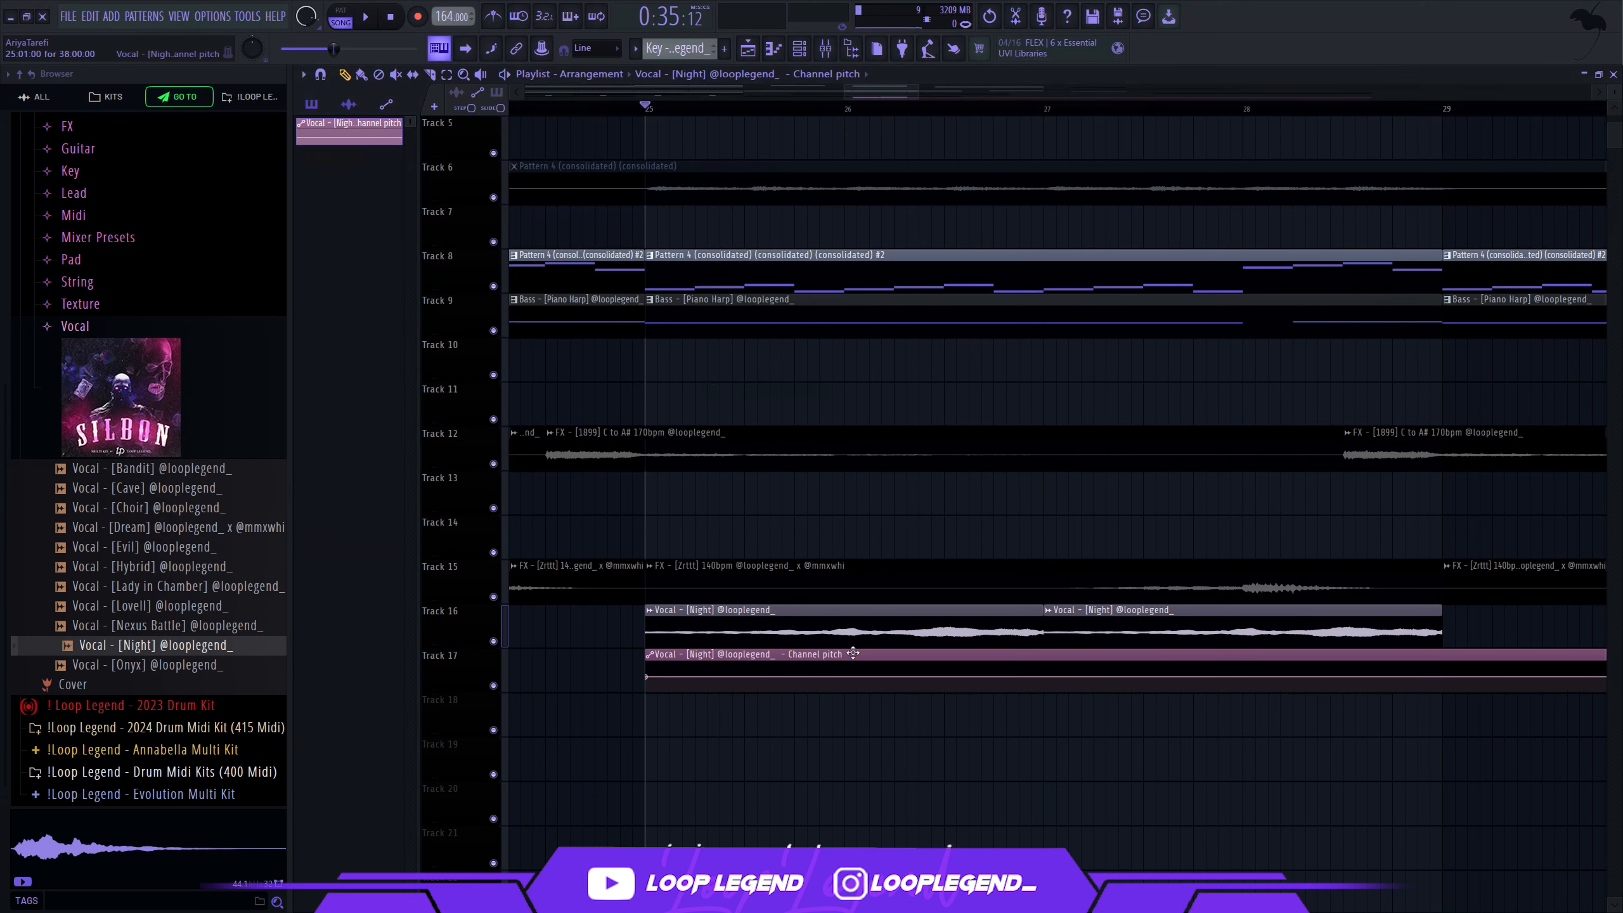
Step: Add an abrupt upward step at bar 26 in the vocal's pitch automation
{"action": "scroll", "coordinate": [847, 658], "scroll_direction": "up", "scroll_amount": 4}
{"action": "right_click", "coordinate": [844, 681]}
{"action": "right_click", "coordinate": [845, 677]}
{"action": "left_click_drag", "start_coordinate": [845, 677], "coordinate": [819, 601]}
Step: Hold the raised pitch until 26:09:00 and drop it there to the copied 50% value
{"action": "right_click", "coordinate": [1098, 669]}
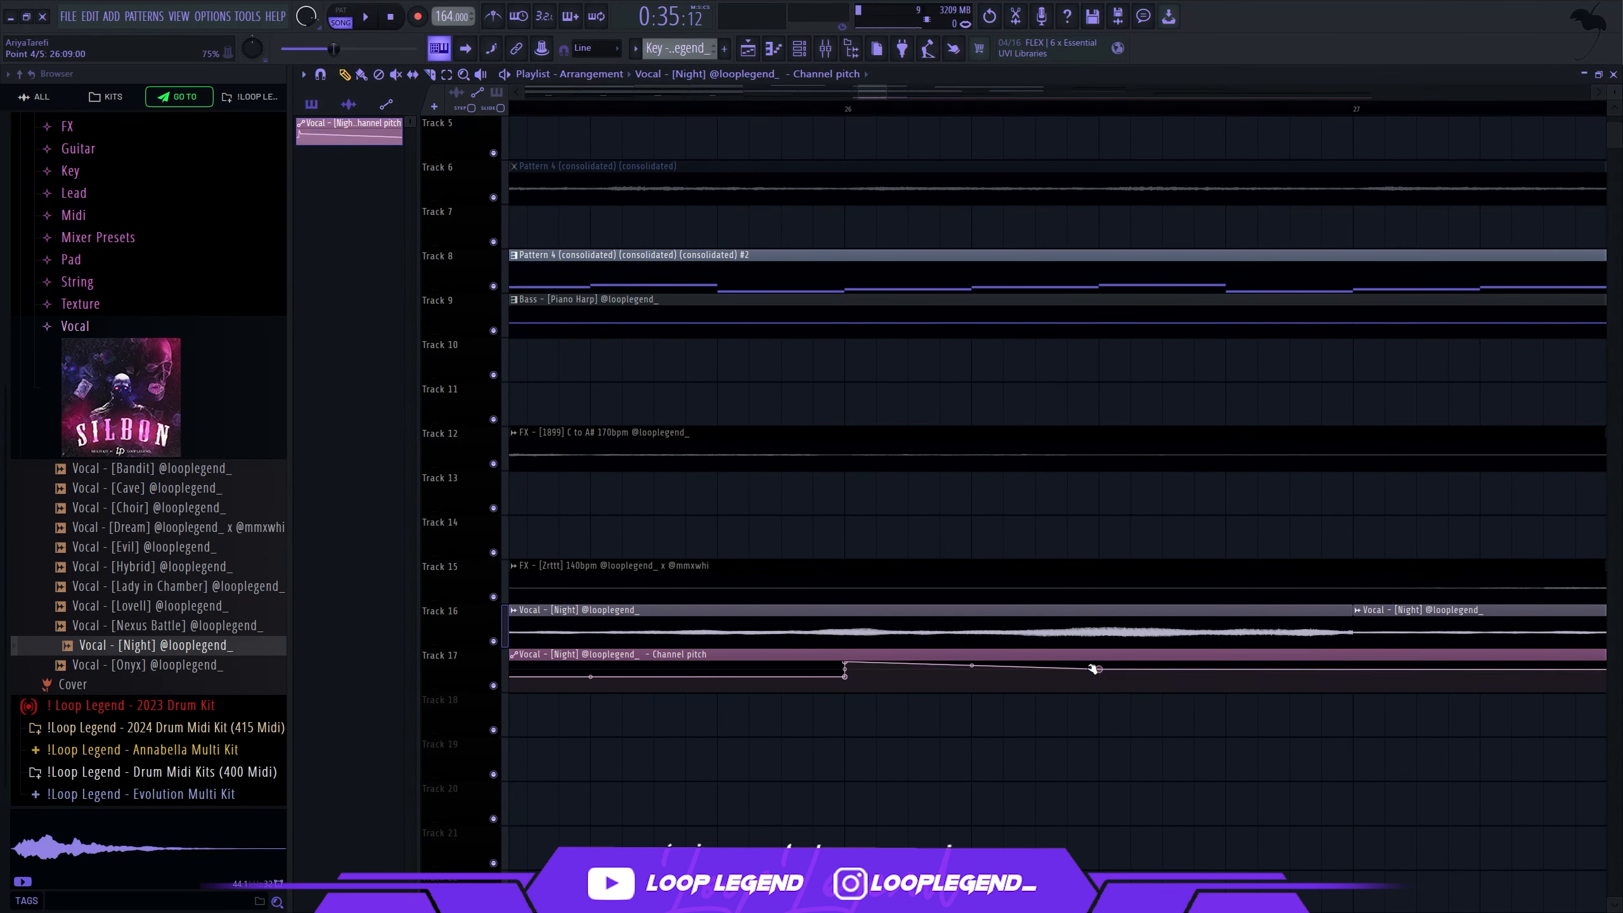
{"action": "left_click_drag", "start_coordinate": [1097, 669], "coordinate": [1100, 632]}
{"action": "right_click", "coordinate": [1101, 681]}
{"action": "right_click", "coordinate": [1100, 681]}
{"action": "left_click", "coordinate": [1144, 882]}
Step: Add a point at 26:13:00 to the vocal's pitch automation and paste the copied 50% value into it
{"action": "right_click", "coordinate": [1226, 684]}
{"action": "right_click", "coordinate": [1225, 684]}
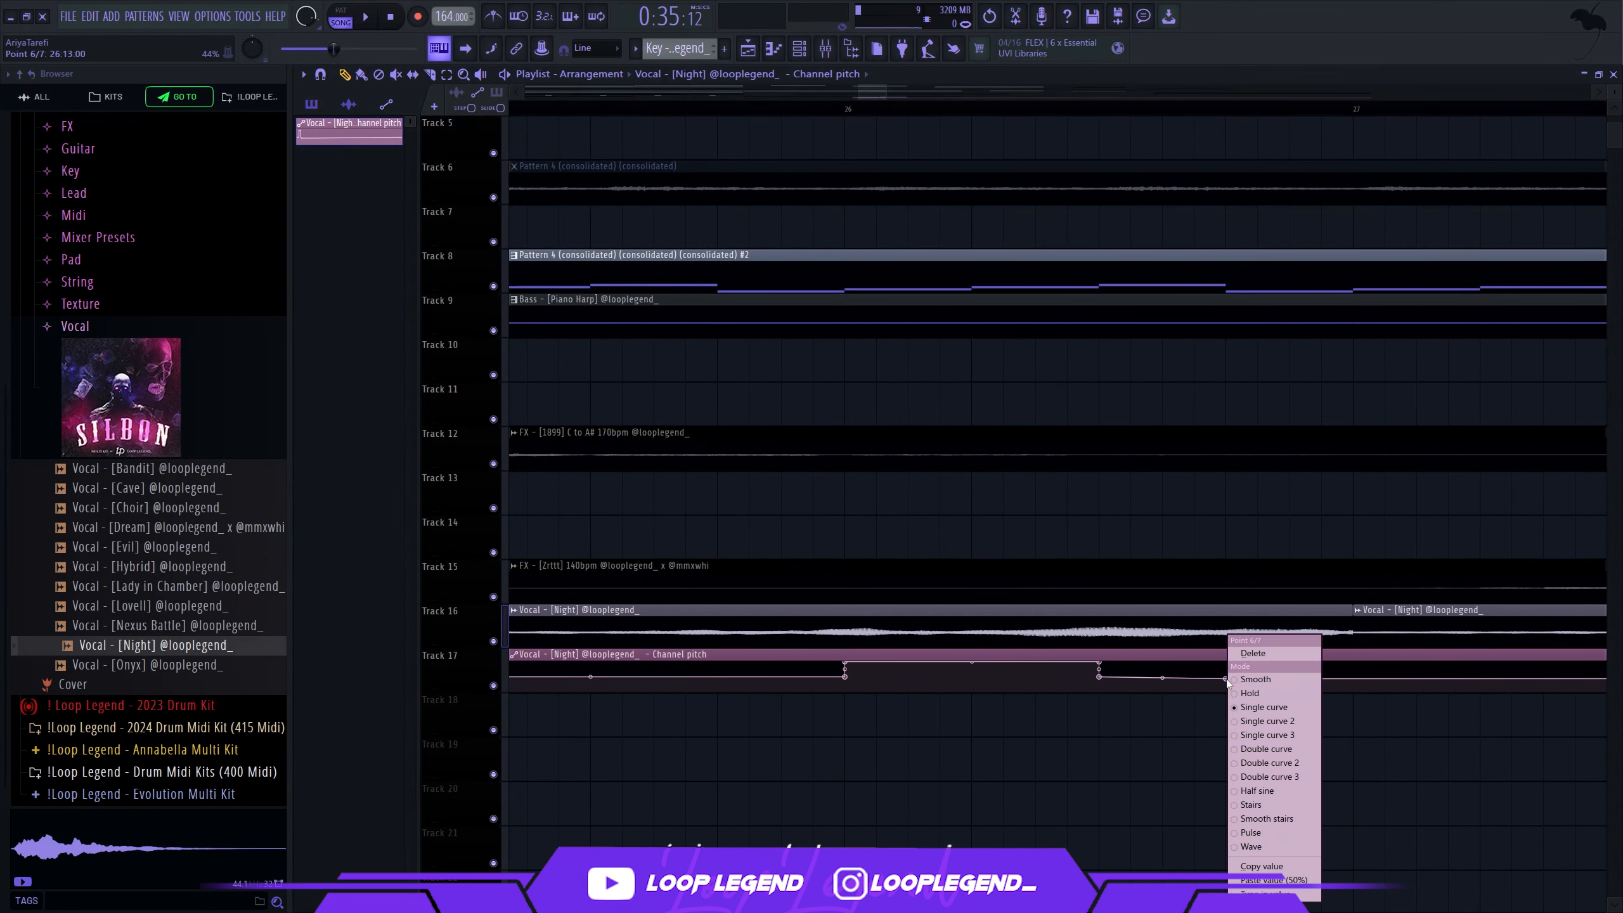
{"action": "left_click", "coordinate": [1272, 880]}
Step: Try a short raised pitch step from 26:13:00 to 26:15:00, returning to the copied 50% value through bar 27
{"action": "right_click", "coordinate": [1226, 677]}
{"action": "left_click_drag", "start_coordinate": [1226, 676], "coordinate": [1201, 637]}
{"action": "right_click", "coordinate": [1291, 681]}
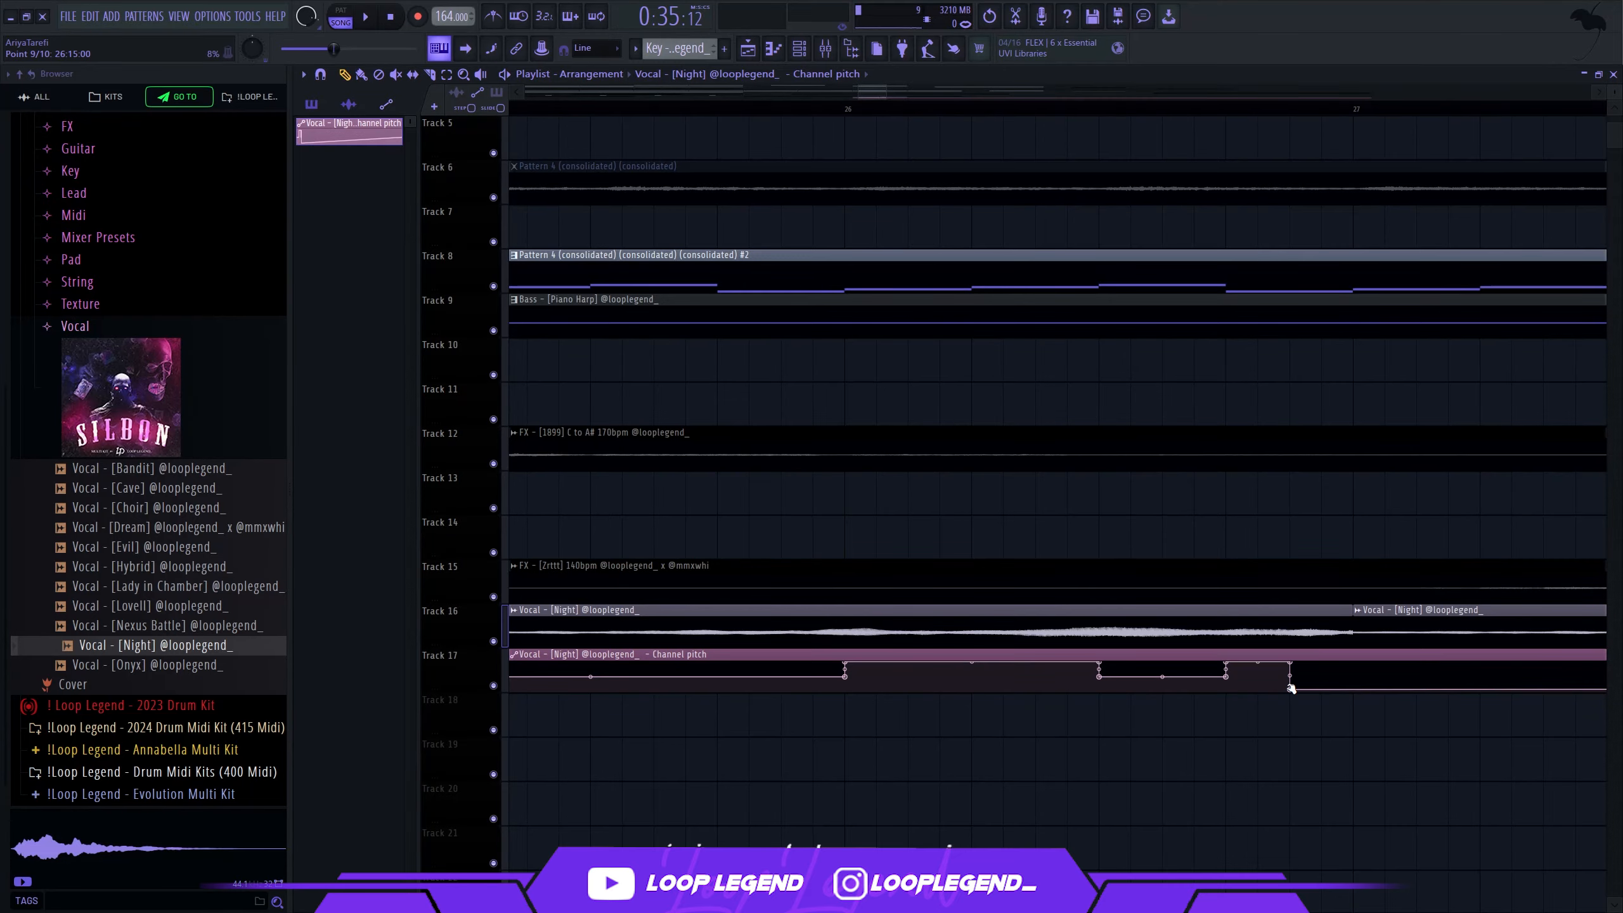
{"action": "right_click", "coordinate": [1290, 686]}
{"action": "left_click", "coordinate": [1335, 880]}
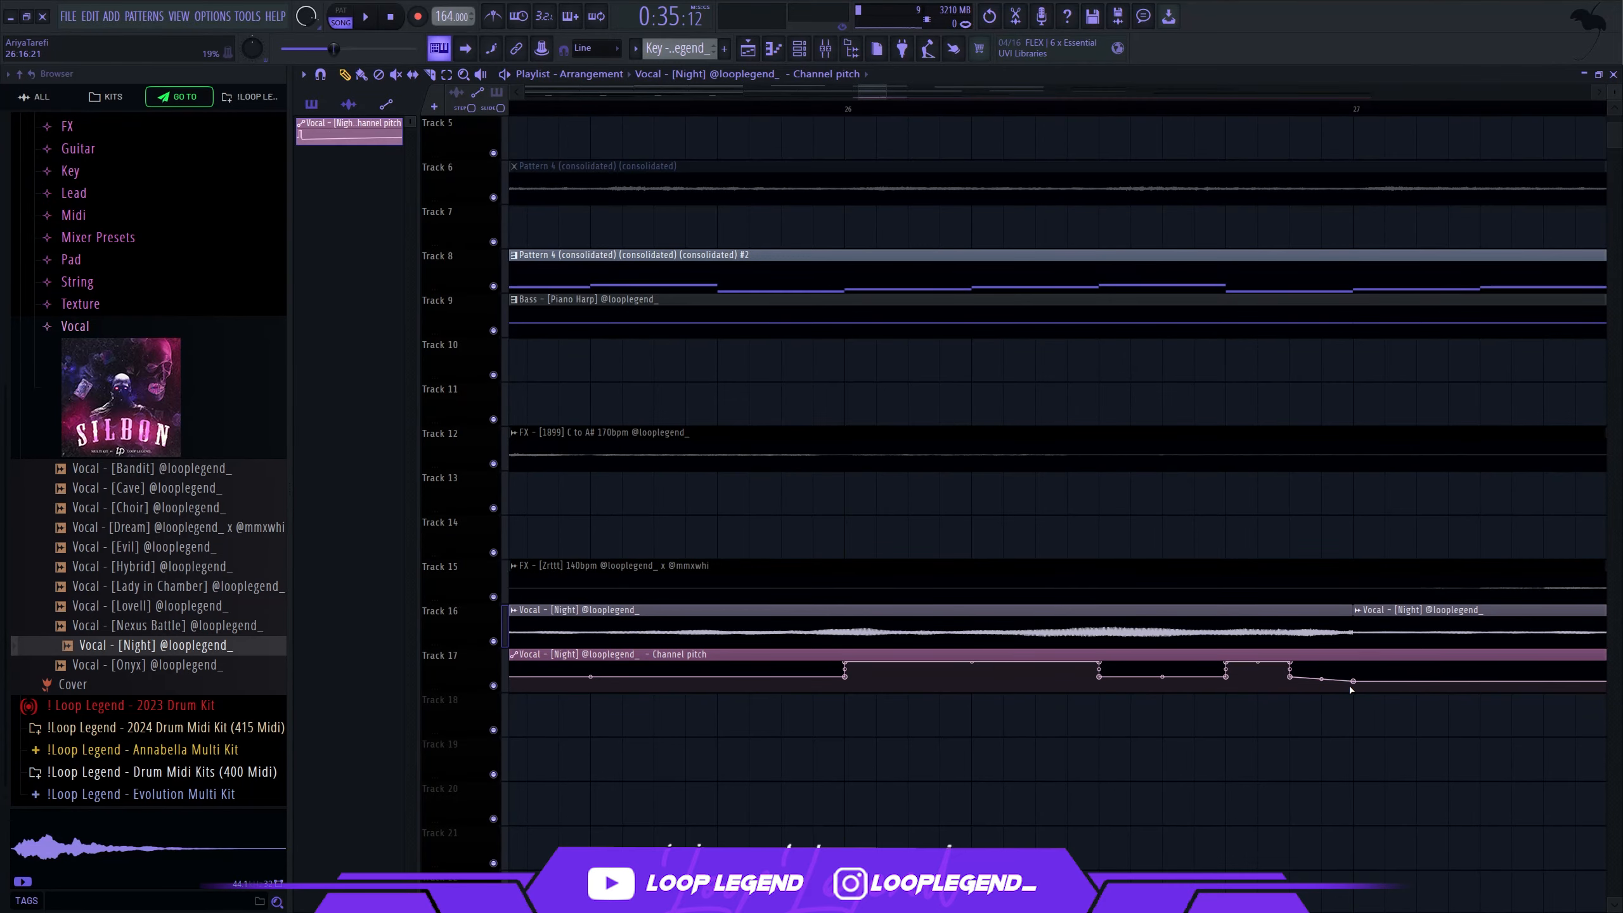
{"action": "right_click", "coordinate": [1351, 686]}
{"action": "left_click", "coordinate": [1395, 880]}
Step: Trim the vocal's pitch automation to bars 25 to 27 with a downward slope from 26:13:00, and duplicate the clip directly after
{"action": "key", "text": "space"}
{"action": "scroll", "coordinate": [1159, 667], "scroll_direction": "down", "scroll_amount": 15}
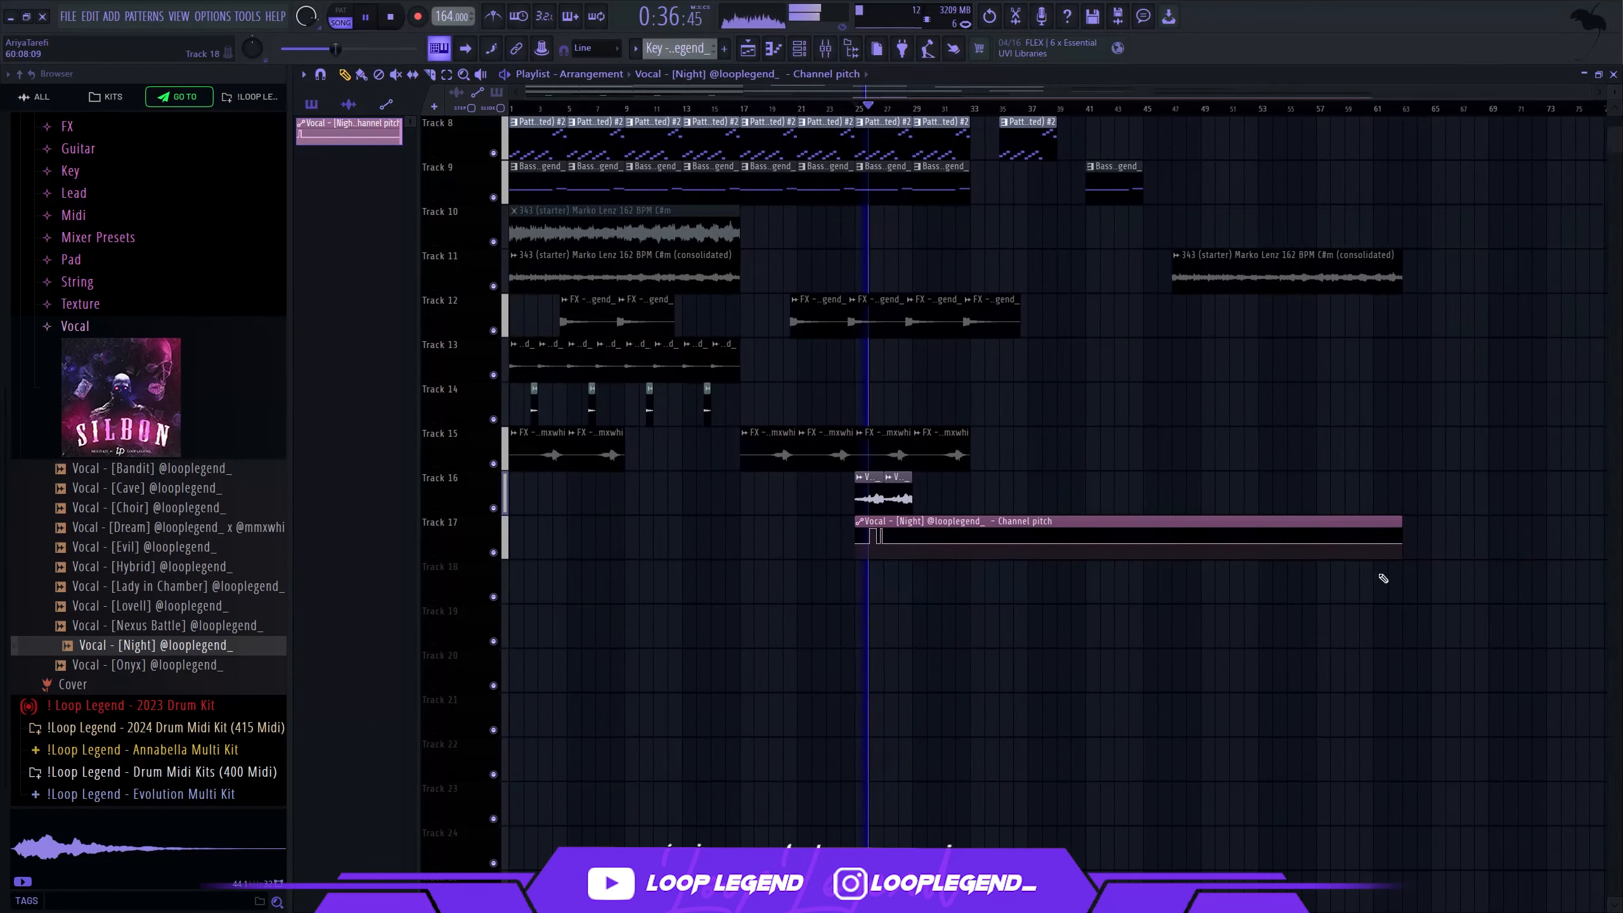
{"action": "right_click", "coordinate": [1381, 545]}
{"action": "left_click", "coordinate": [1405, 564]}
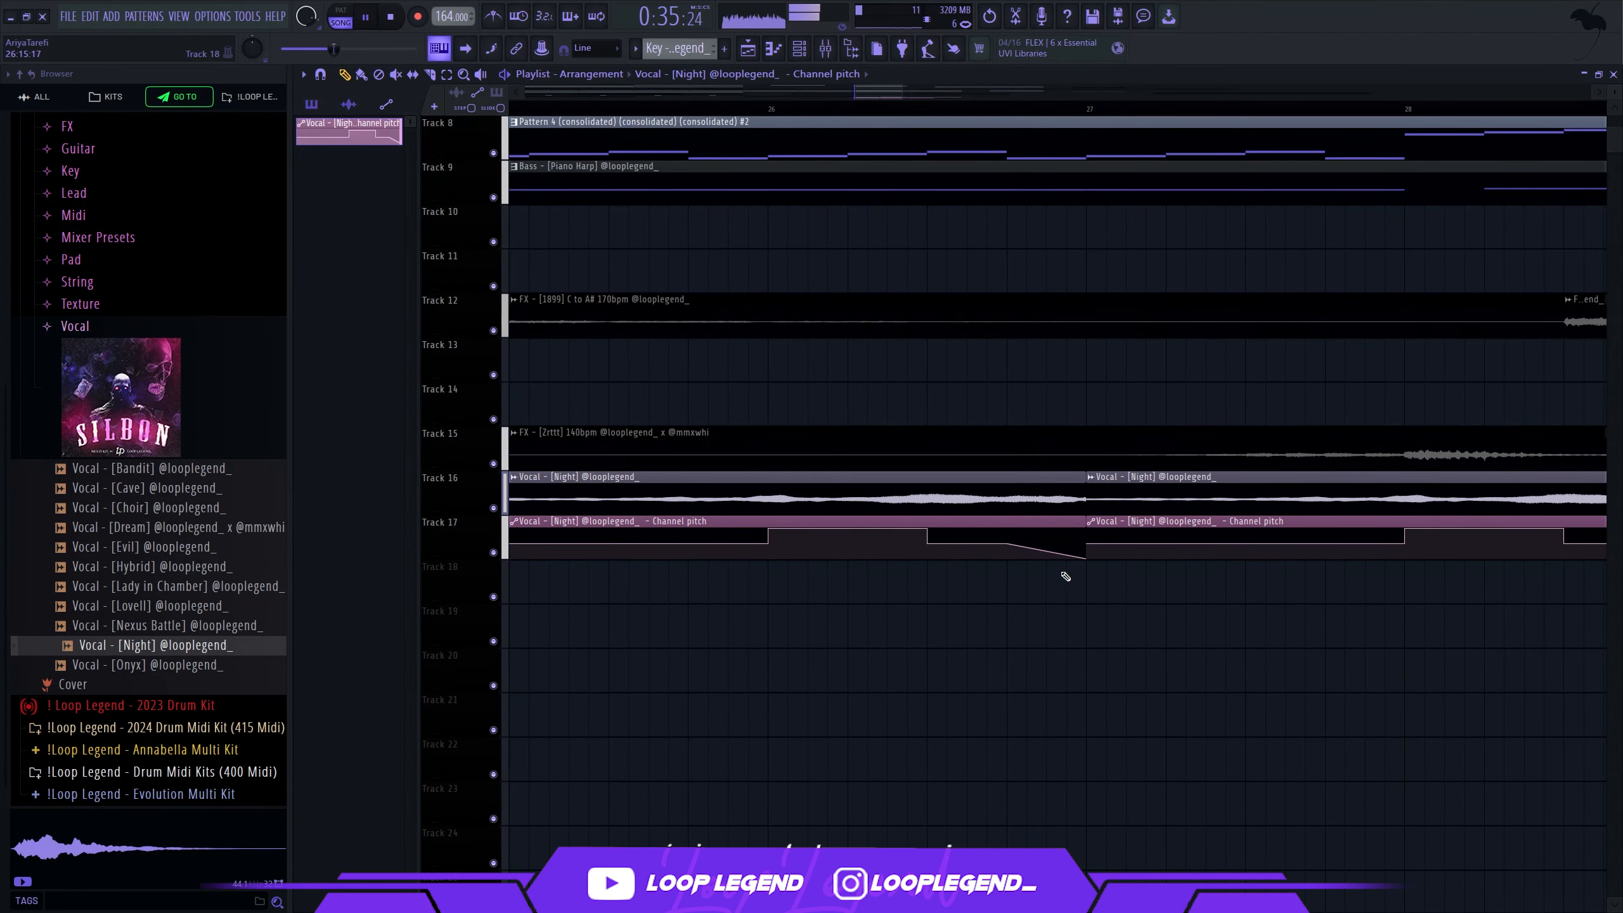
{"action": "key", "text": "space"}
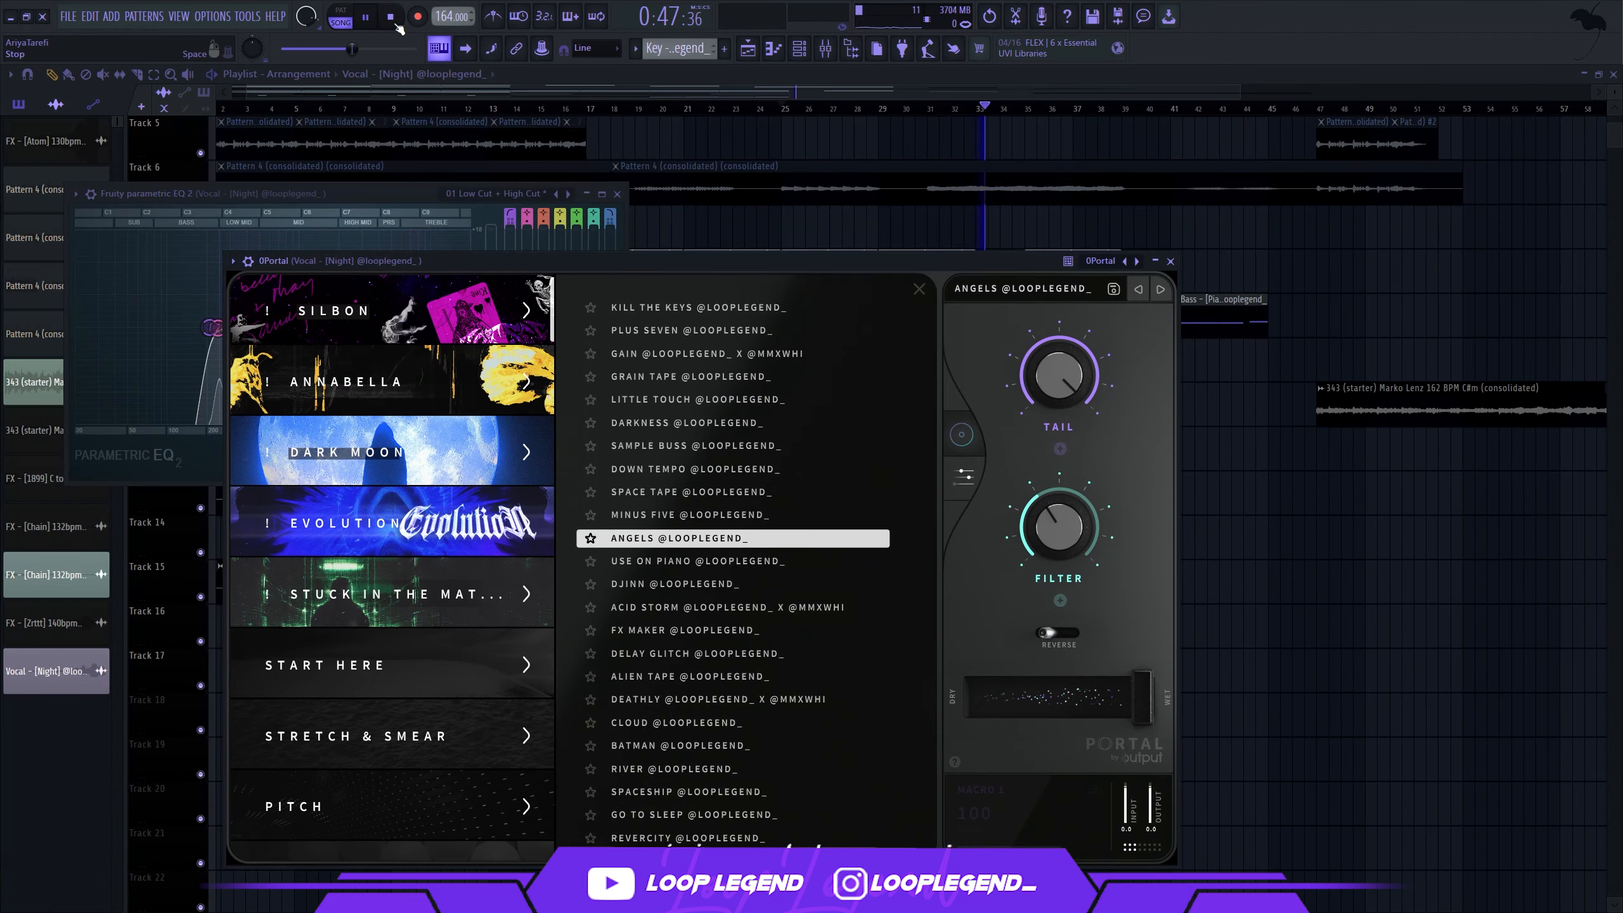
Step: Audition the Use On Piano preset in Portal on the Night vocal with Insanity at 69, and settle on the Djinn preset
{"action": "left_click", "coordinate": [767, 562]}
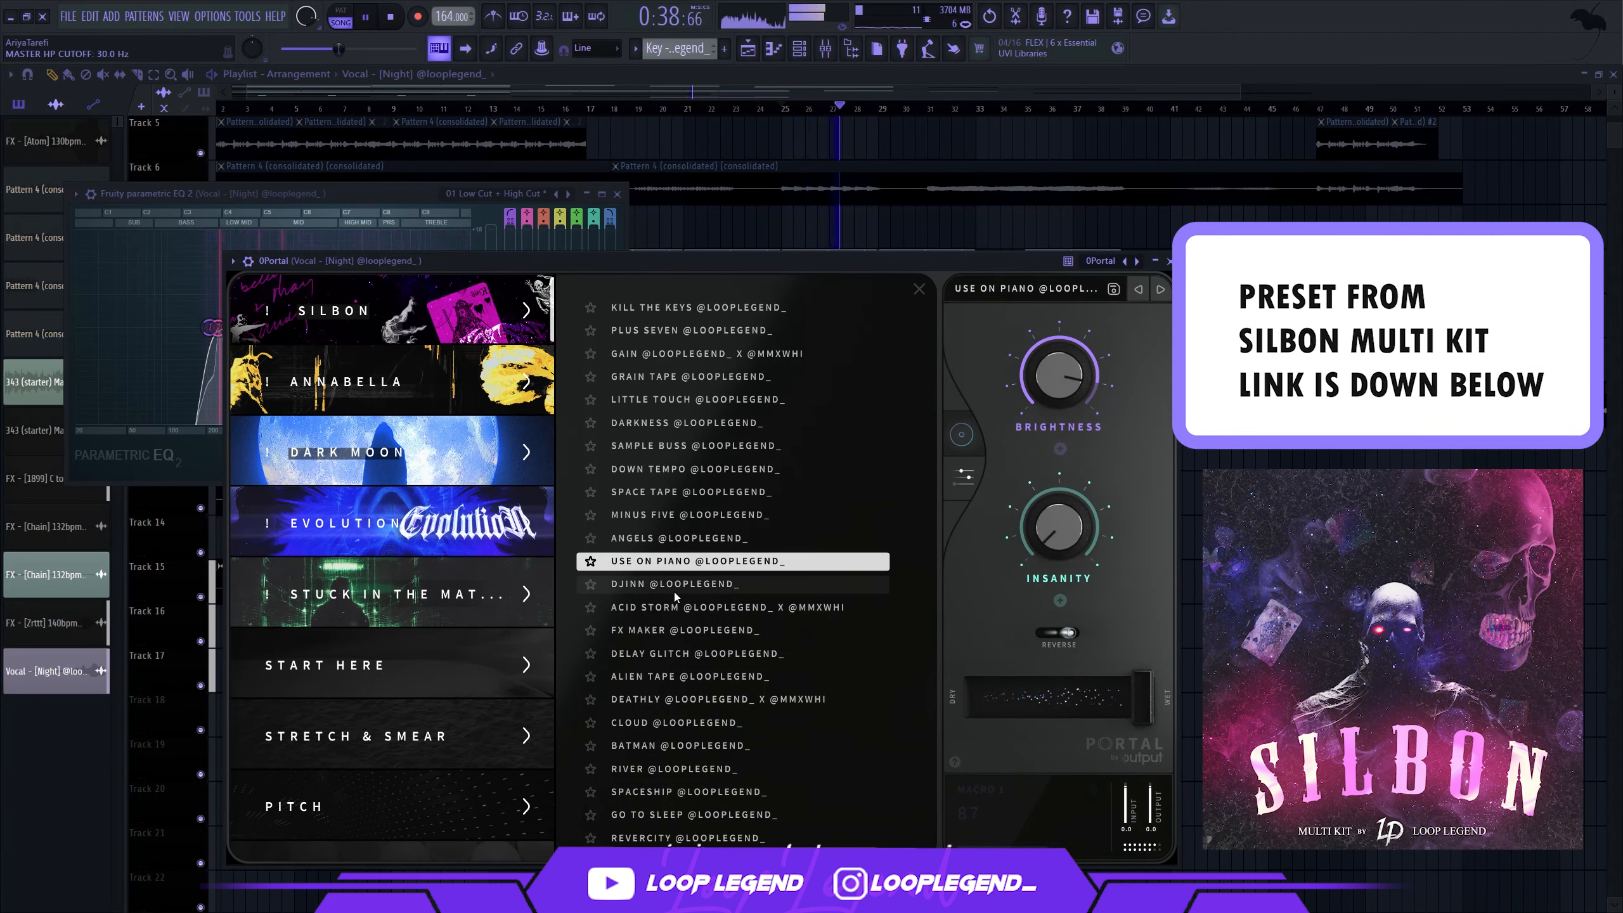
{"action": "left_click_drag", "start_coordinate": [1059, 529], "coordinate": [1058, 436]}
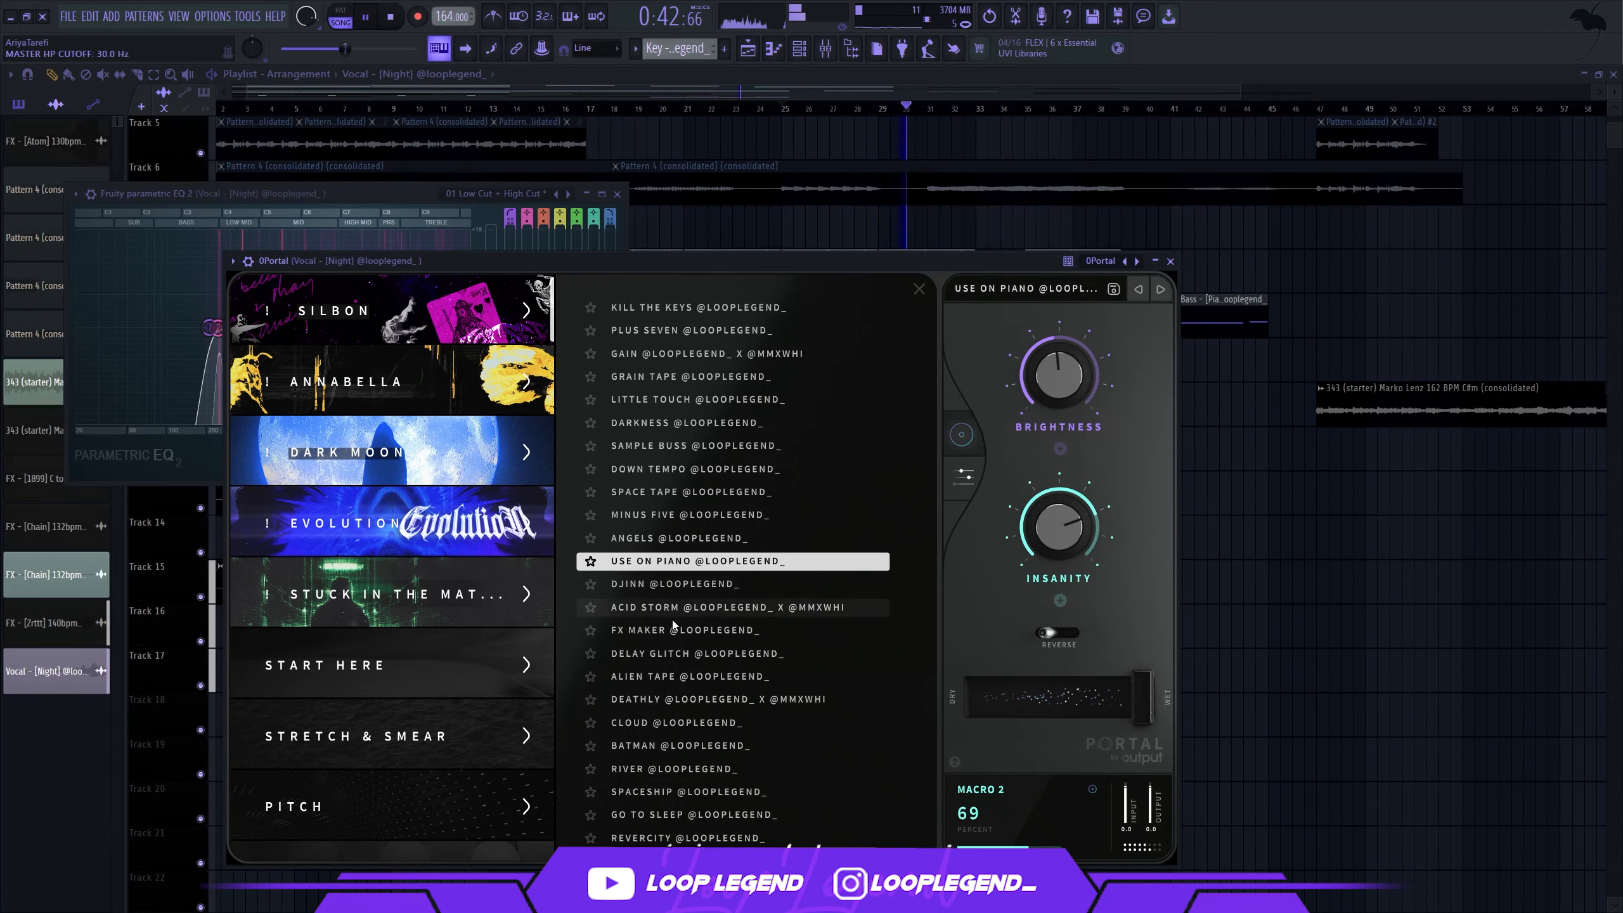
{"action": "left_click", "coordinate": [680, 592]}
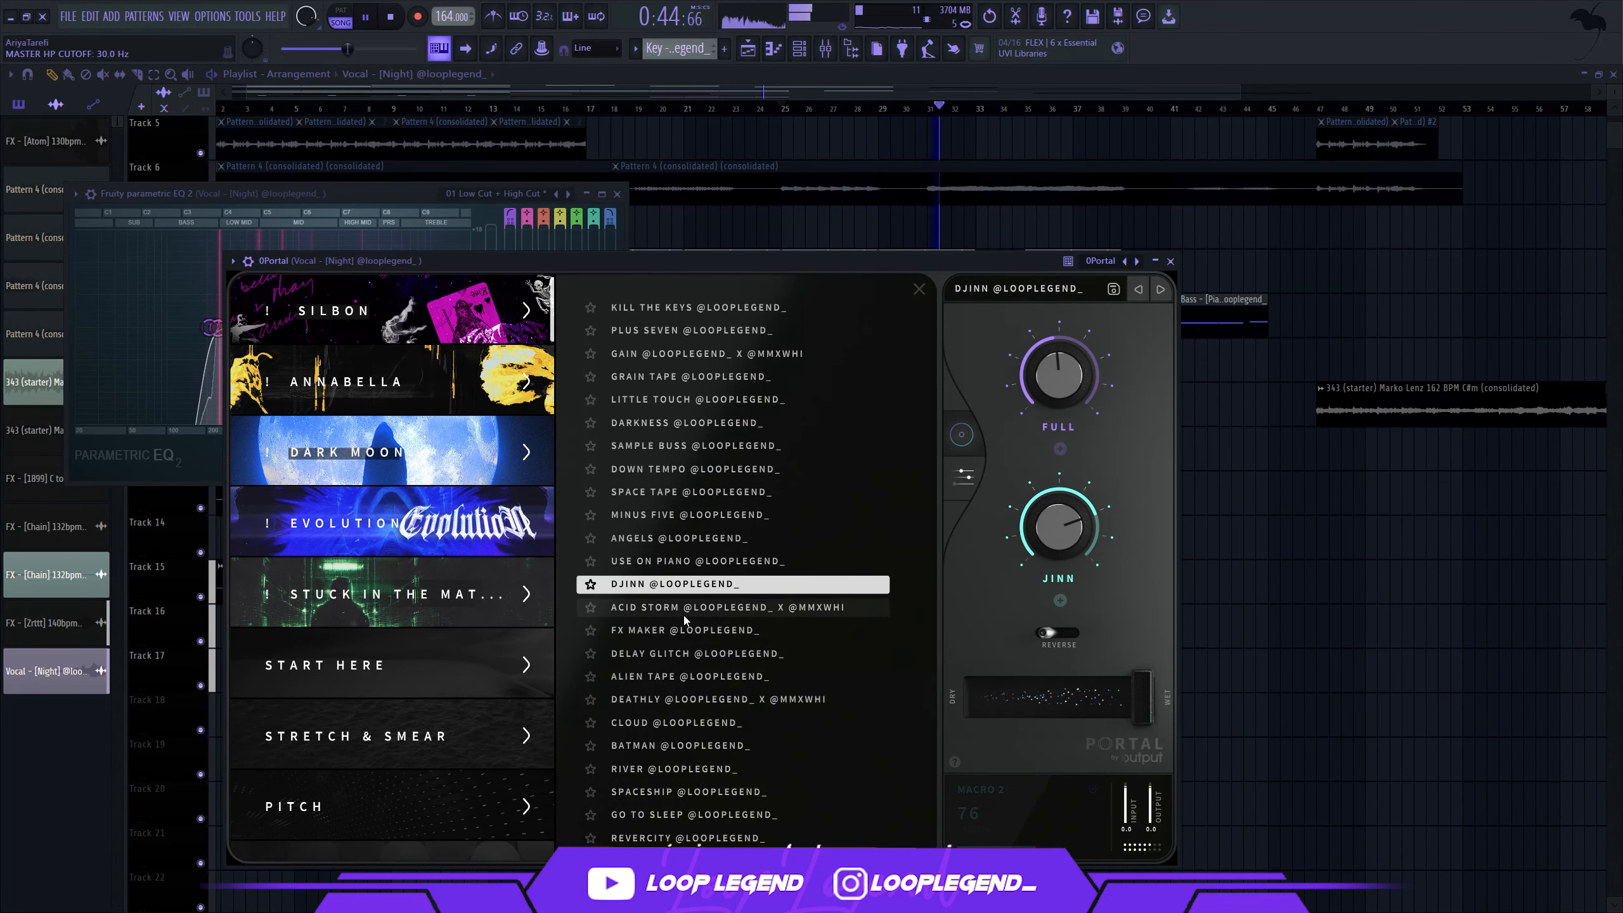
{"action": "left_click", "coordinate": [690, 608]}
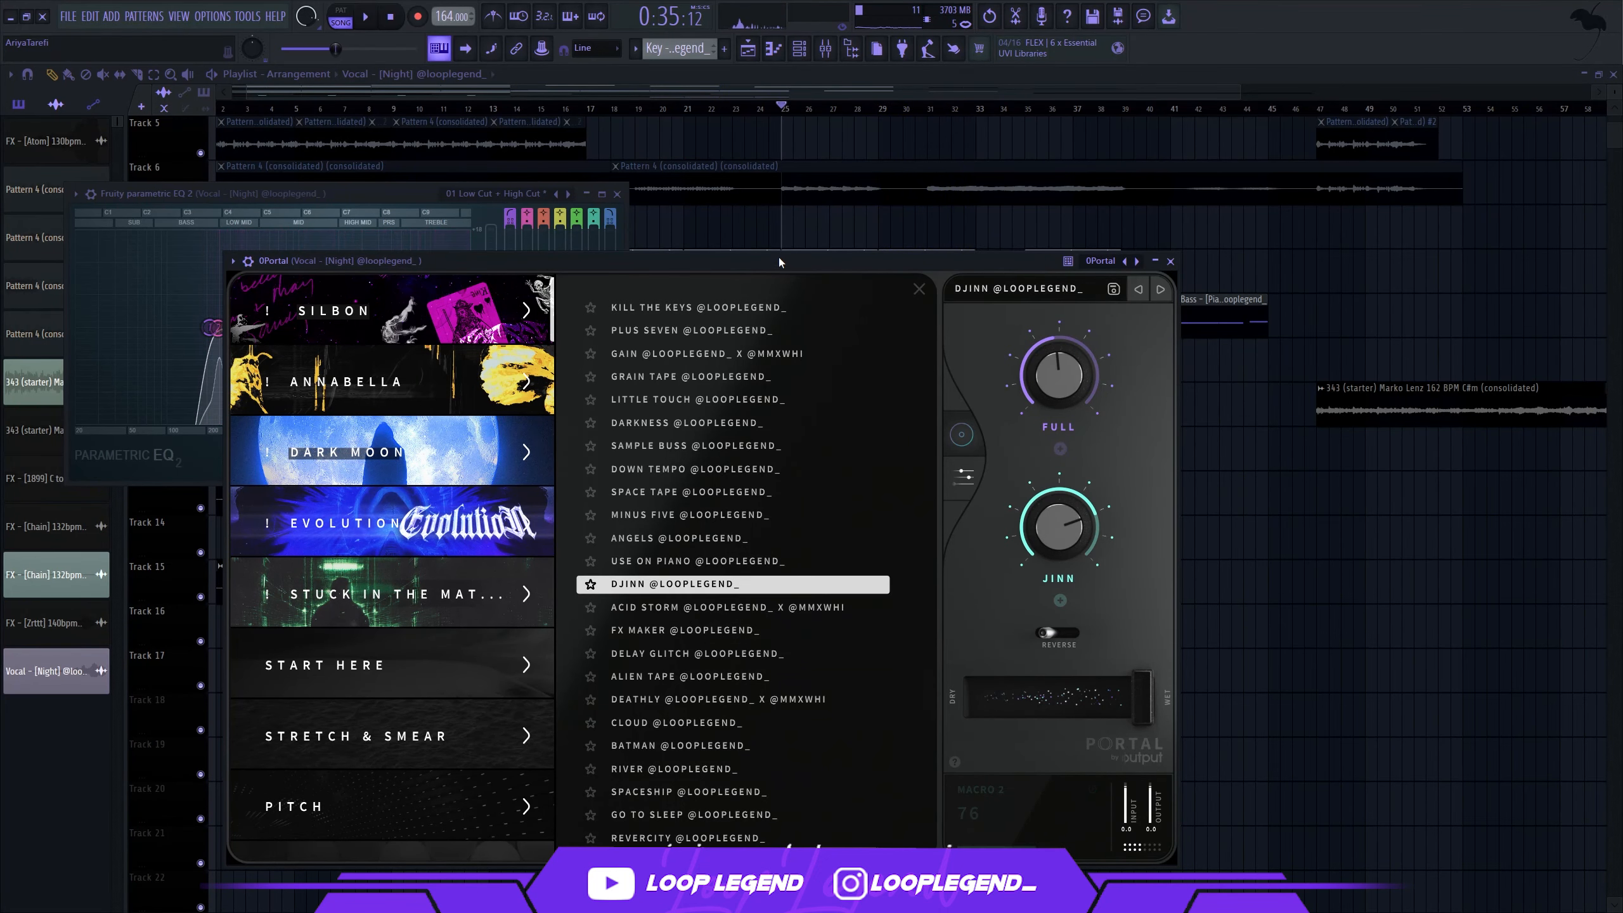
{"action": "left_click_drag", "start_coordinate": [778, 256], "coordinate": [769, 256]}
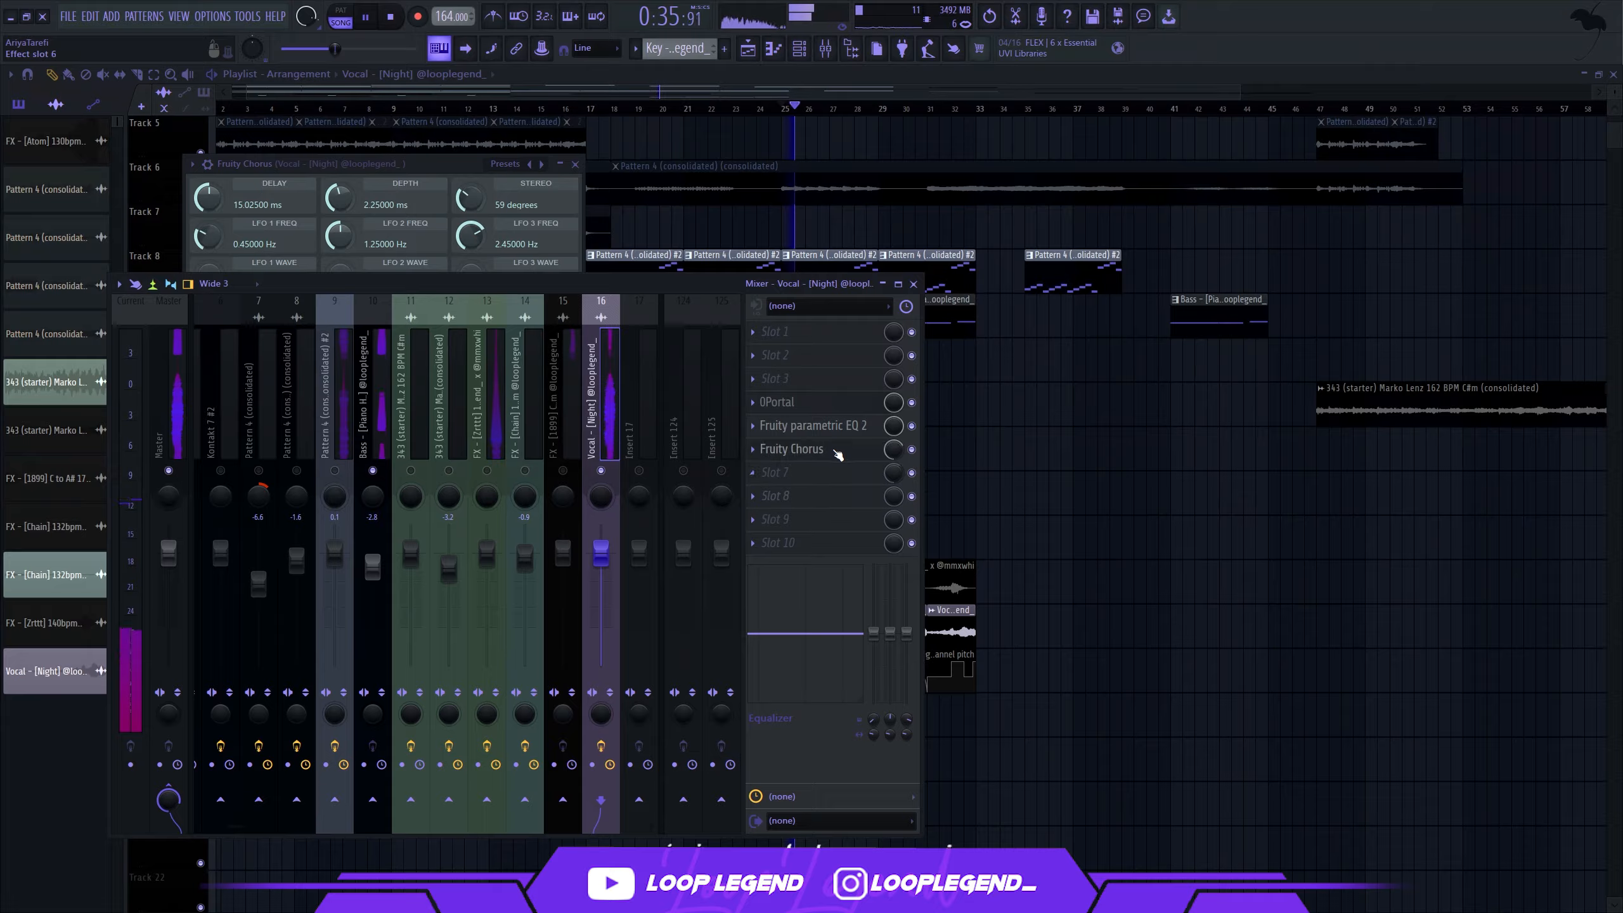
Step: Add Fruity Delay 3 with the Ping pong preset after Fruity Chorus on the Night vocal's mixer track
{"action": "left_click", "coordinate": [837, 455]}
{"action": "left_click", "coordinate": [362, 37]}
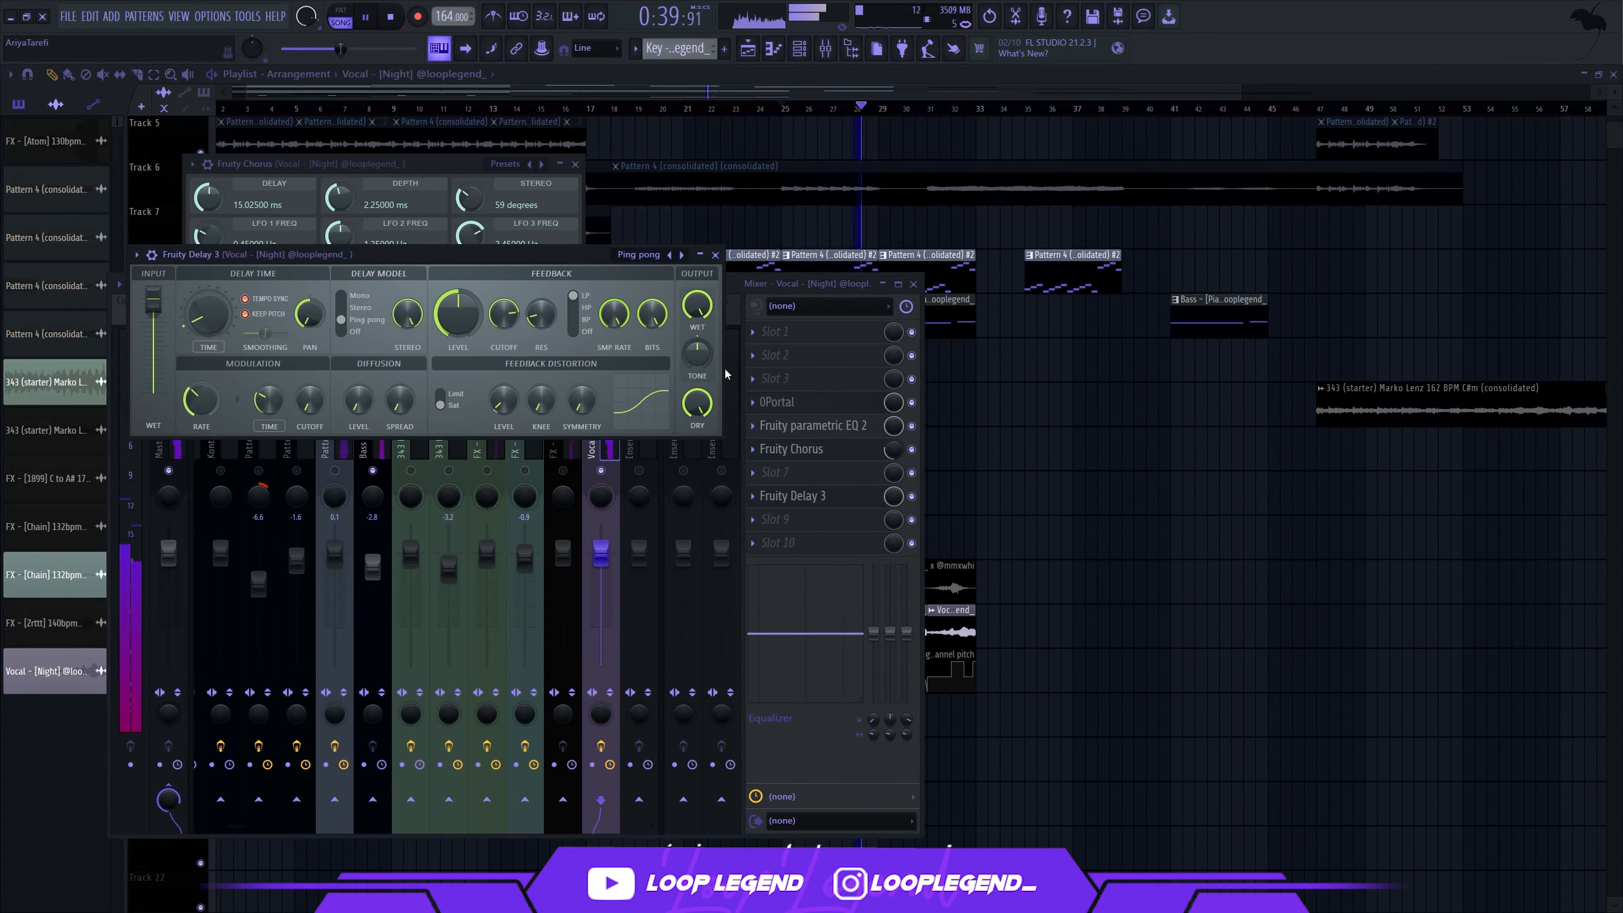
{"action": "left_click_drag", "start_coordinate": [792, 496], "coordinate": [797, 477]}
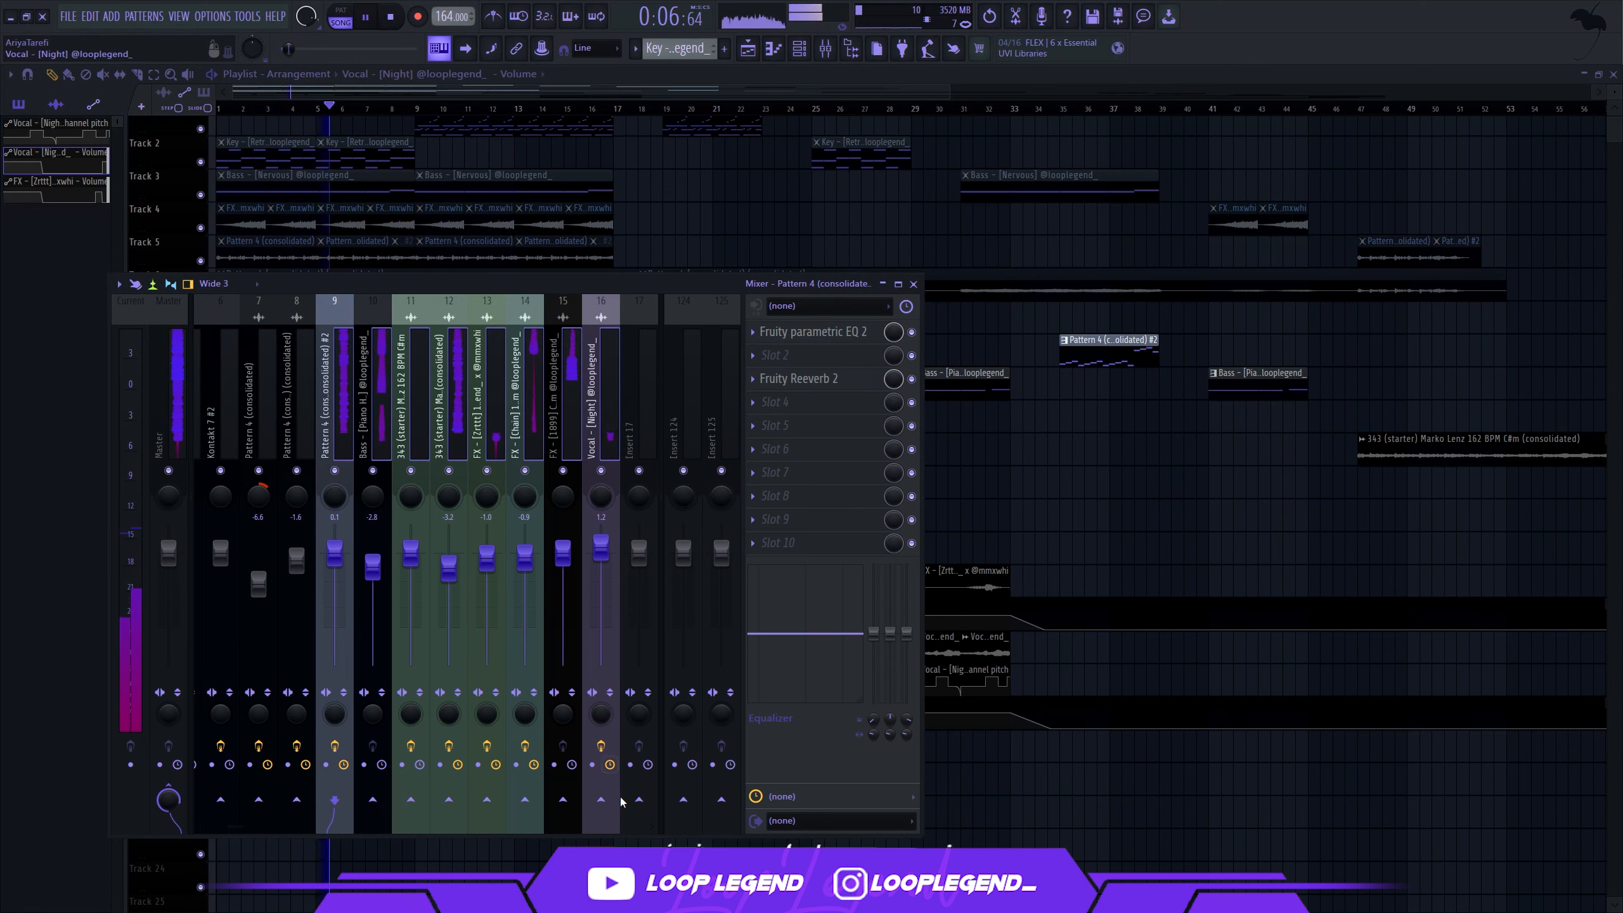
Step: Route the selected melody mixer tracks to Insert 17 and load the CLA-3A Stereo compressor there with a gain of 4.94
{"action": "left_click", "coordinate": [638, 799]}
{"action": "left_click", "coordinate": [633, 735]}
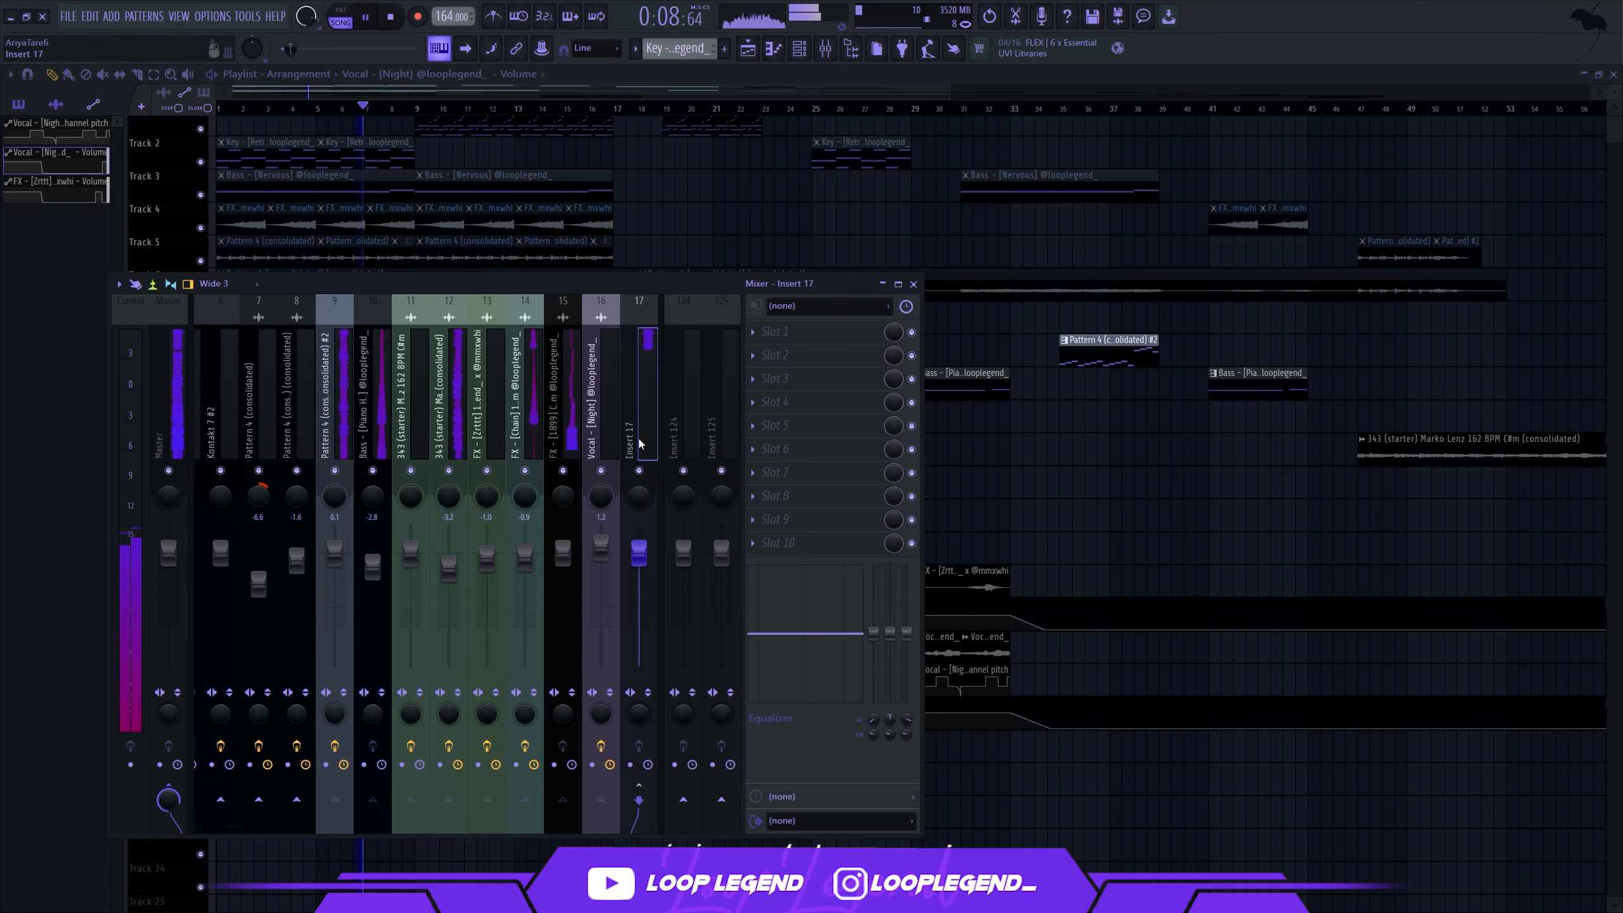
{"action": "left_click", "coordinate": [840, 386]}
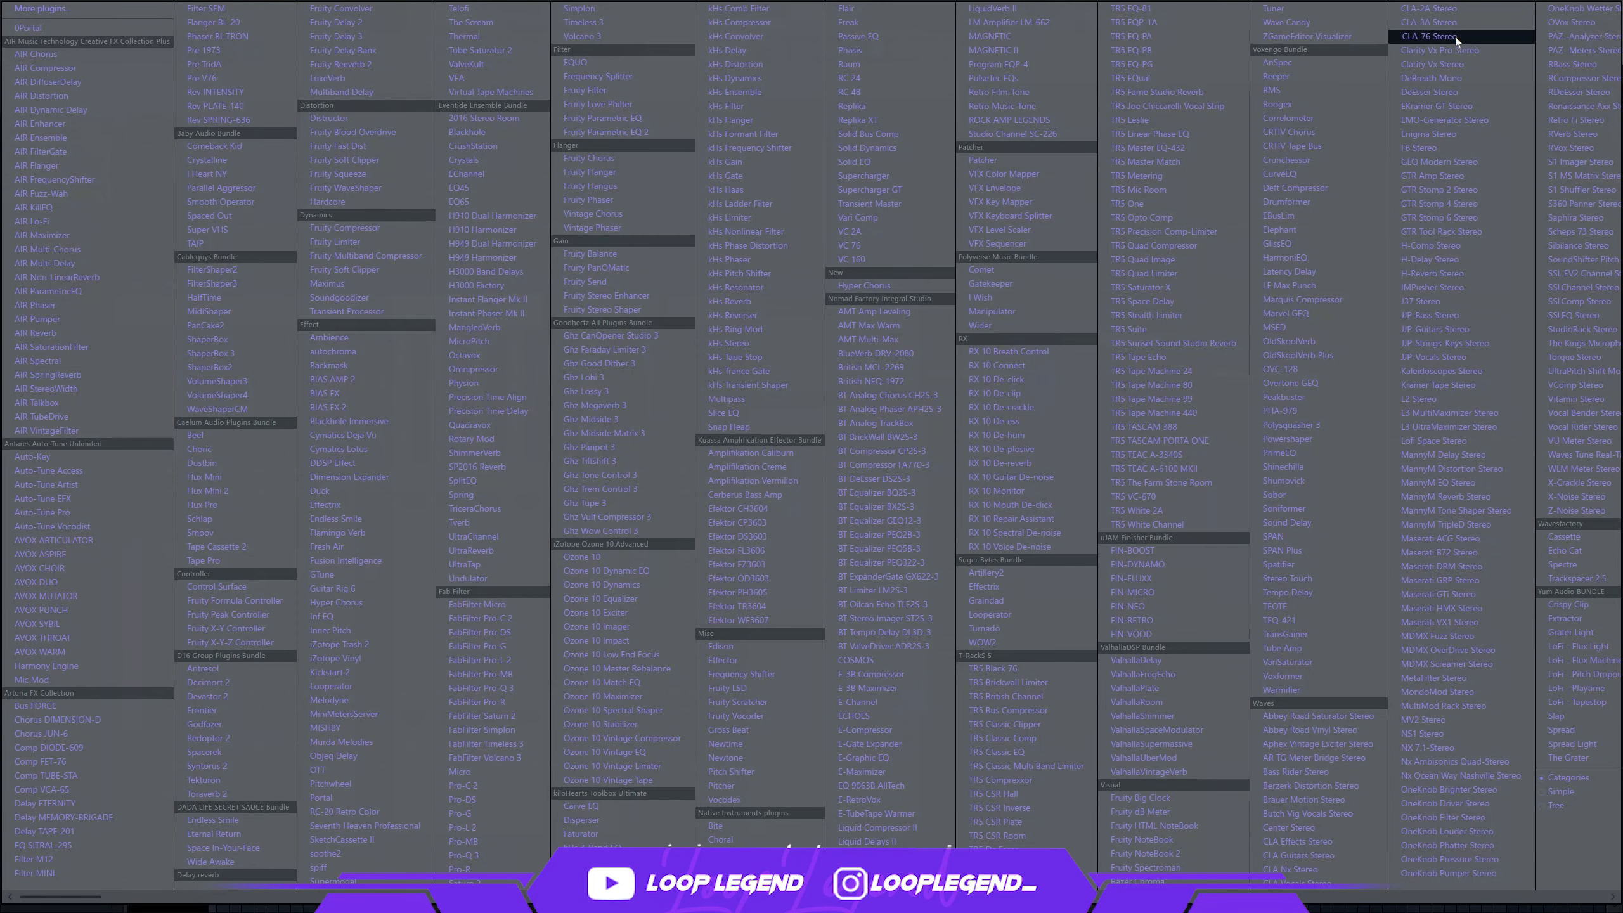
{"action": "left_click", "coordinate": [1430, 24]}
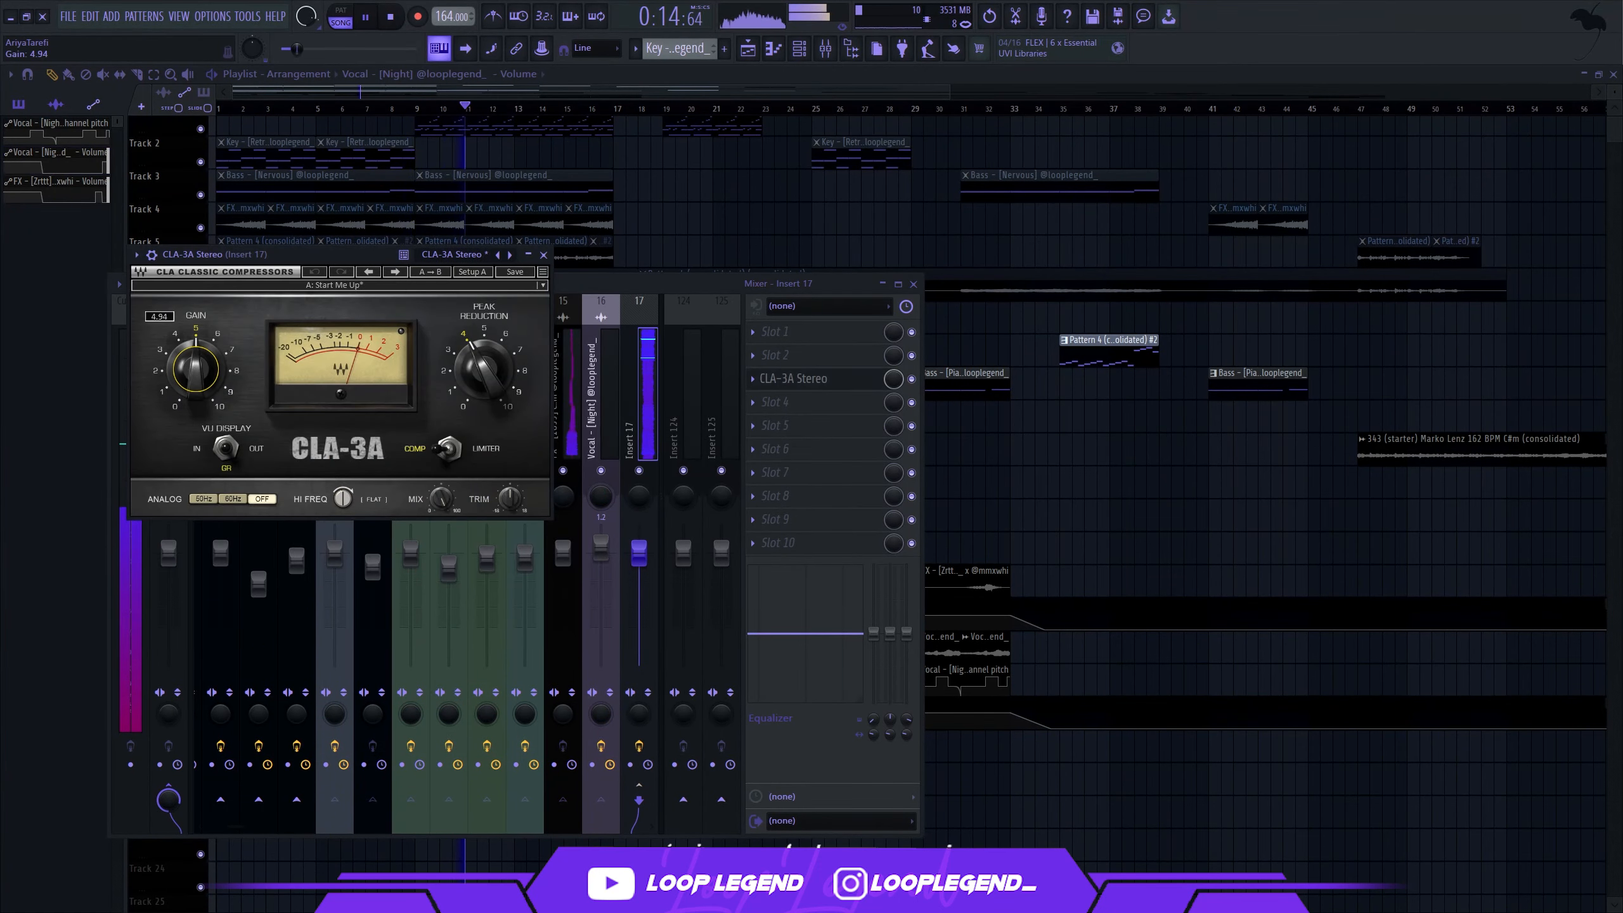
Step: Load Maximus on Insert 17 below the CLA-3A compressor and play the melody through it
{"action": "left_click", "coordinate": [779, 437]}
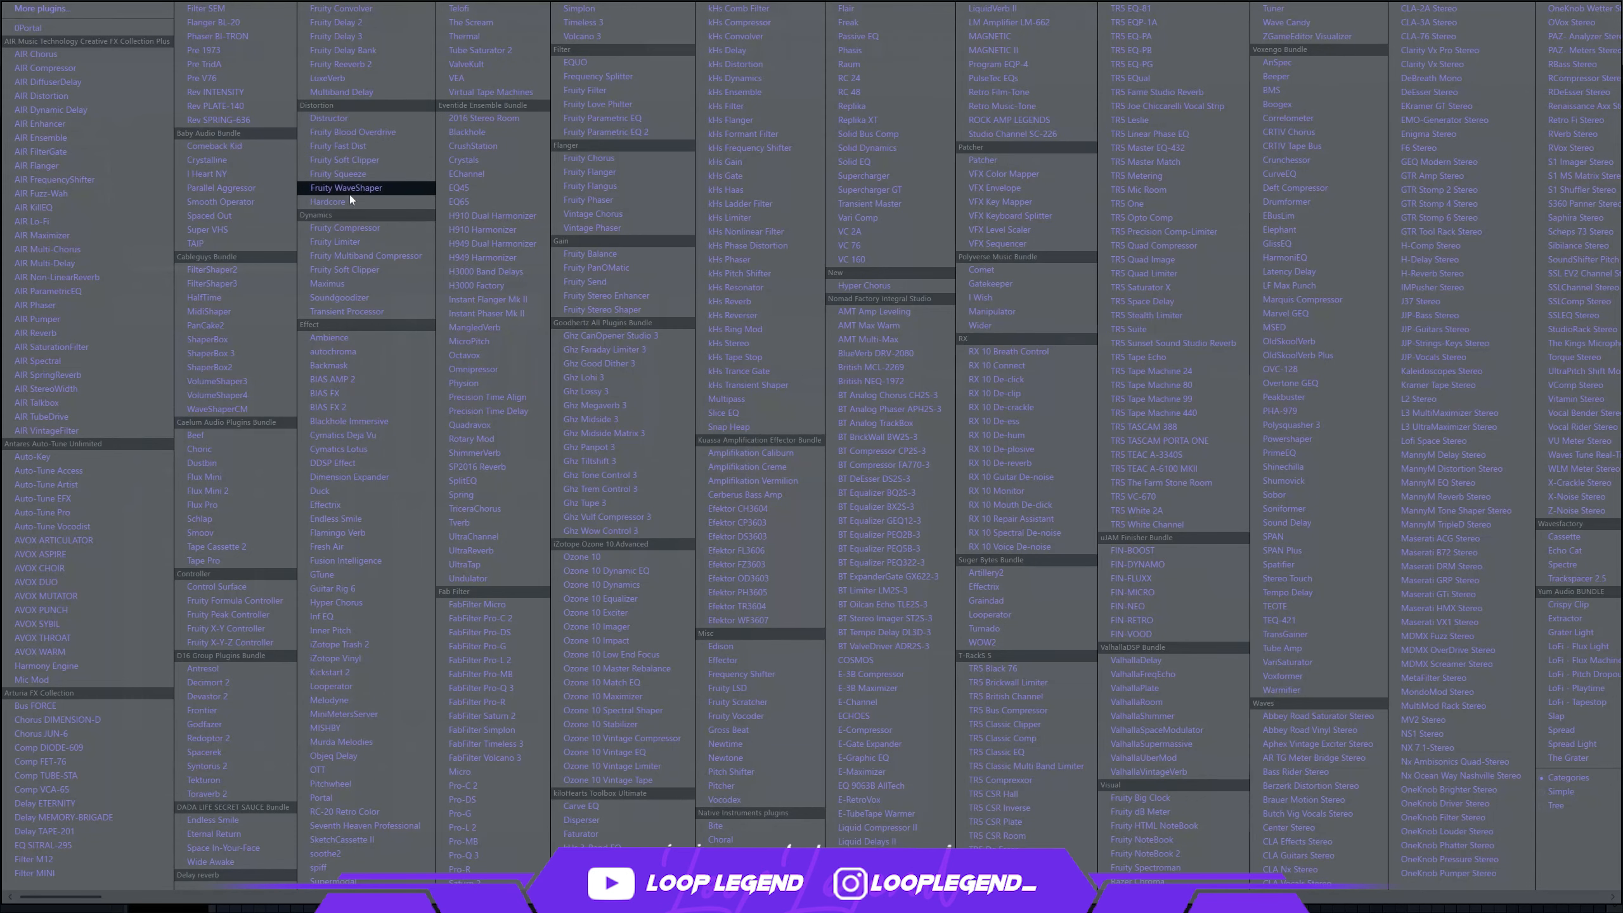
{"action": "left_click", "coordinate": [353, 283]}
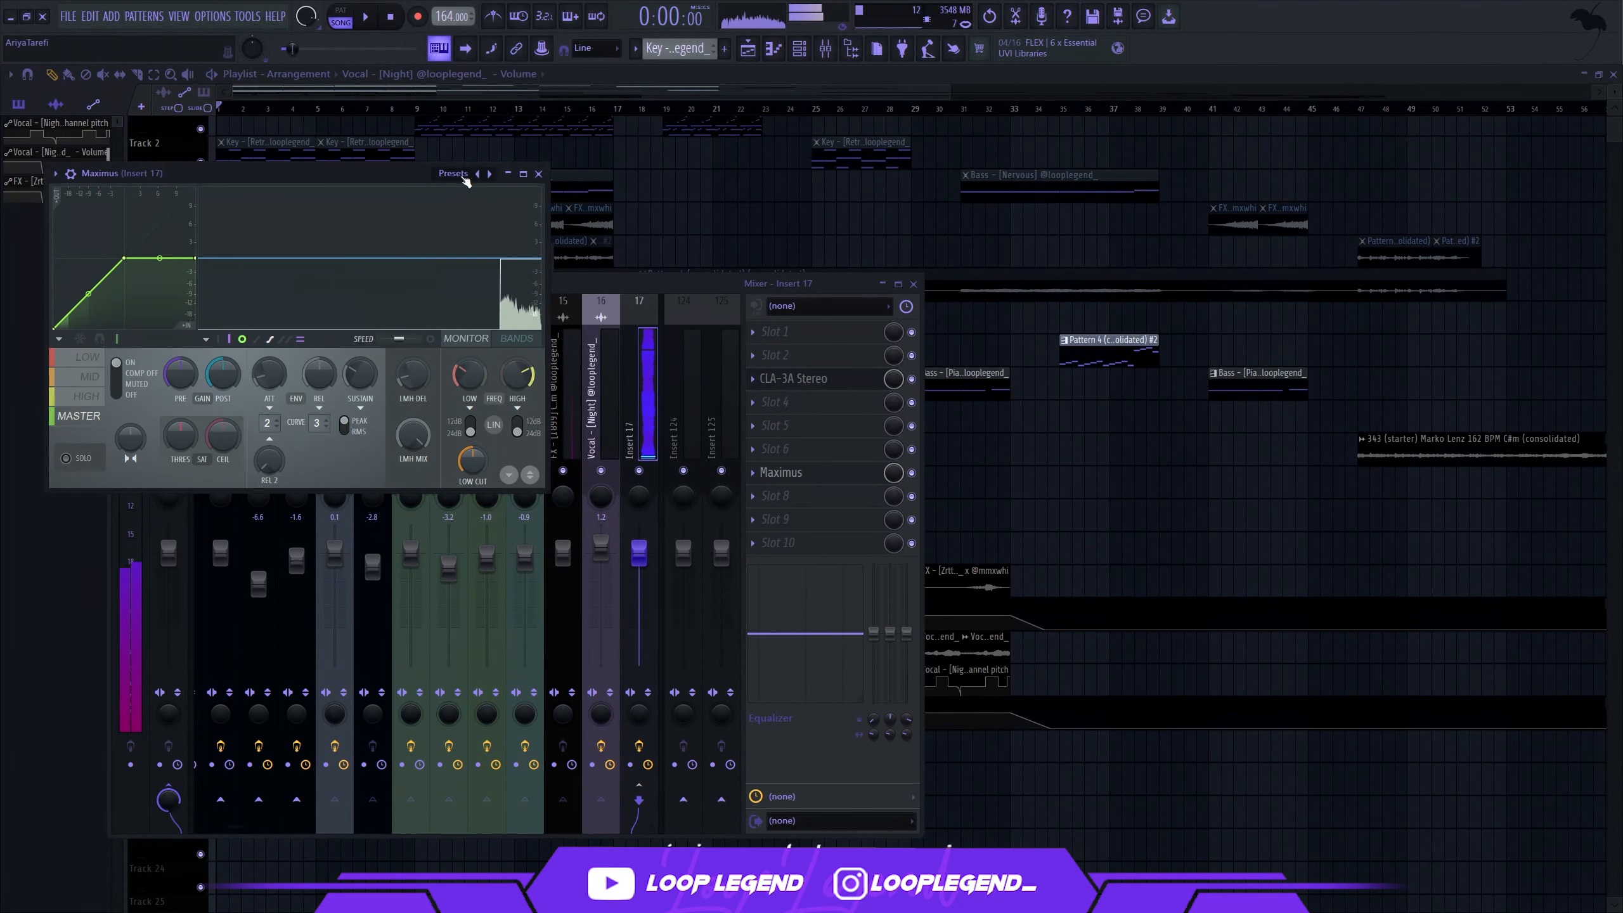
{"action": "key", "text": "space"}
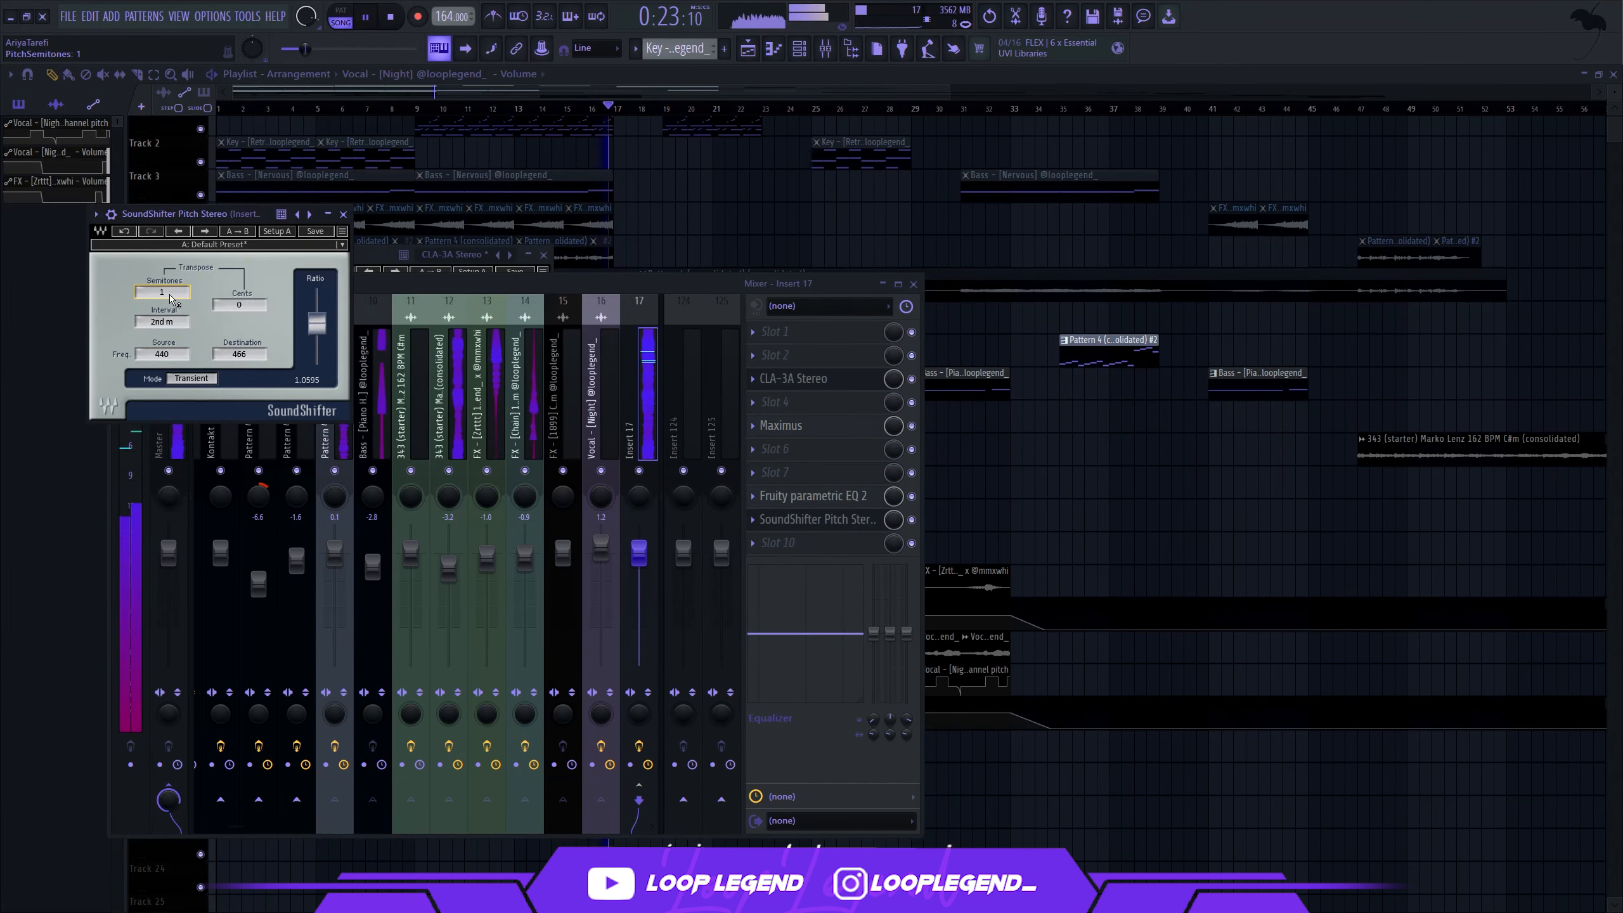
Step: Adjust the semitone transposition of SoundShifter Pitch Stereo on Insert 17, and close the plugin and the mixer
{"action": "left_click_drag", "start_coordinate": [170, 296], "coordinate": [170, 306]}
{"action": "left_click", "coordinate": [343, 215]}
{"action": "key", "text": "F9"}
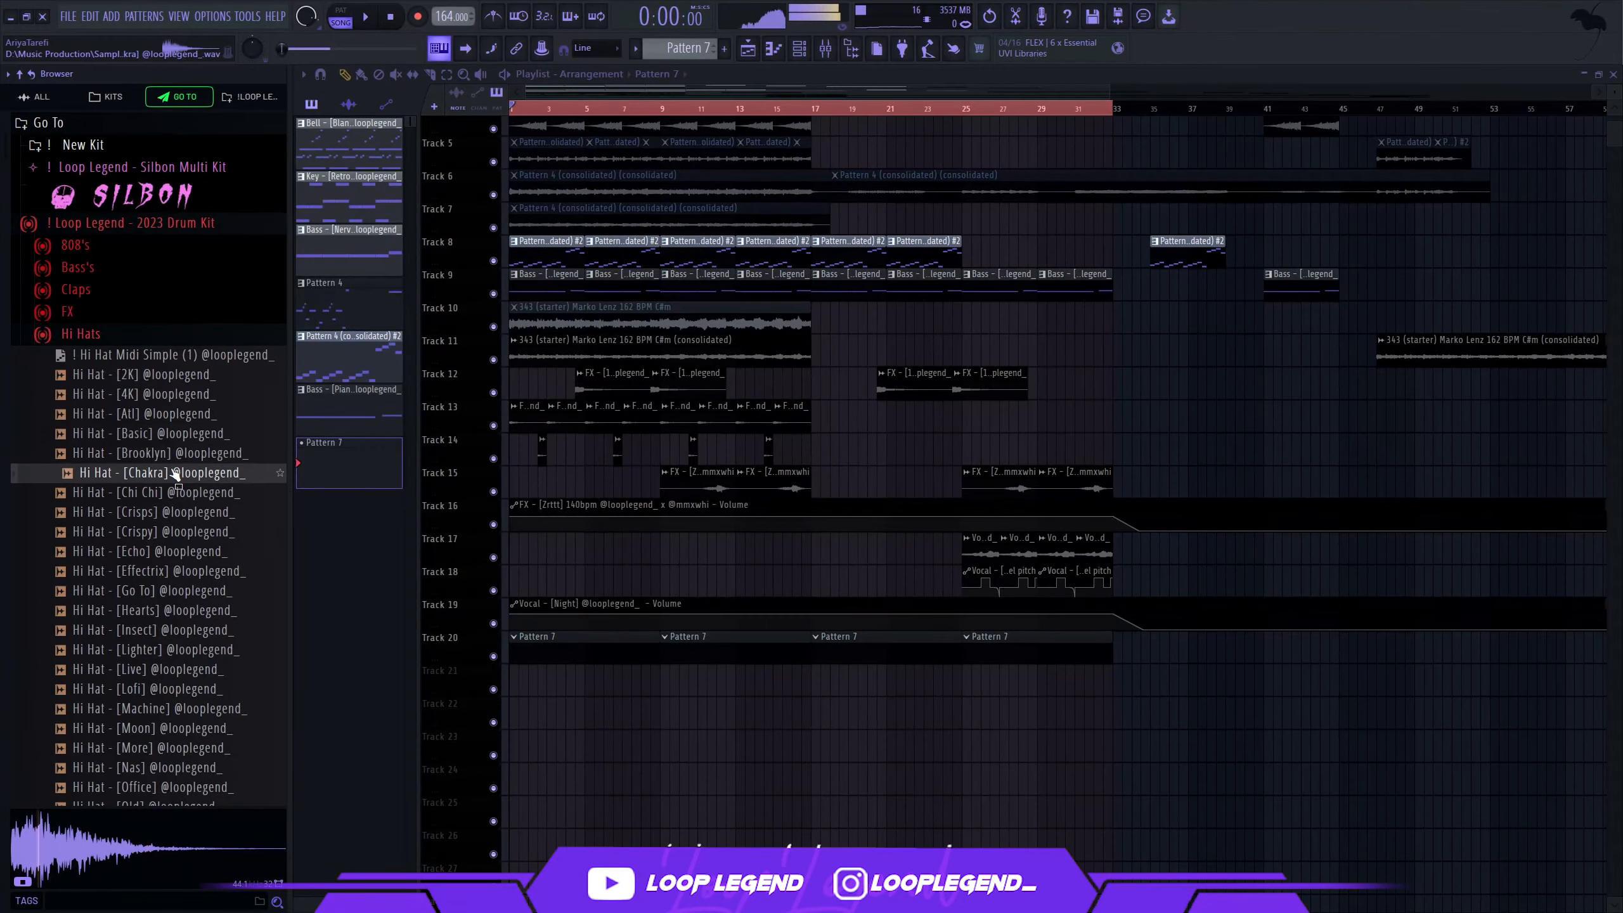
Step: Audition hi-hats from the 2023 Drum Kit and load Hi Hat - [Hearts] into a channel for Pattern 7
{"action": "left_click", "coordinate": [174, 473]}
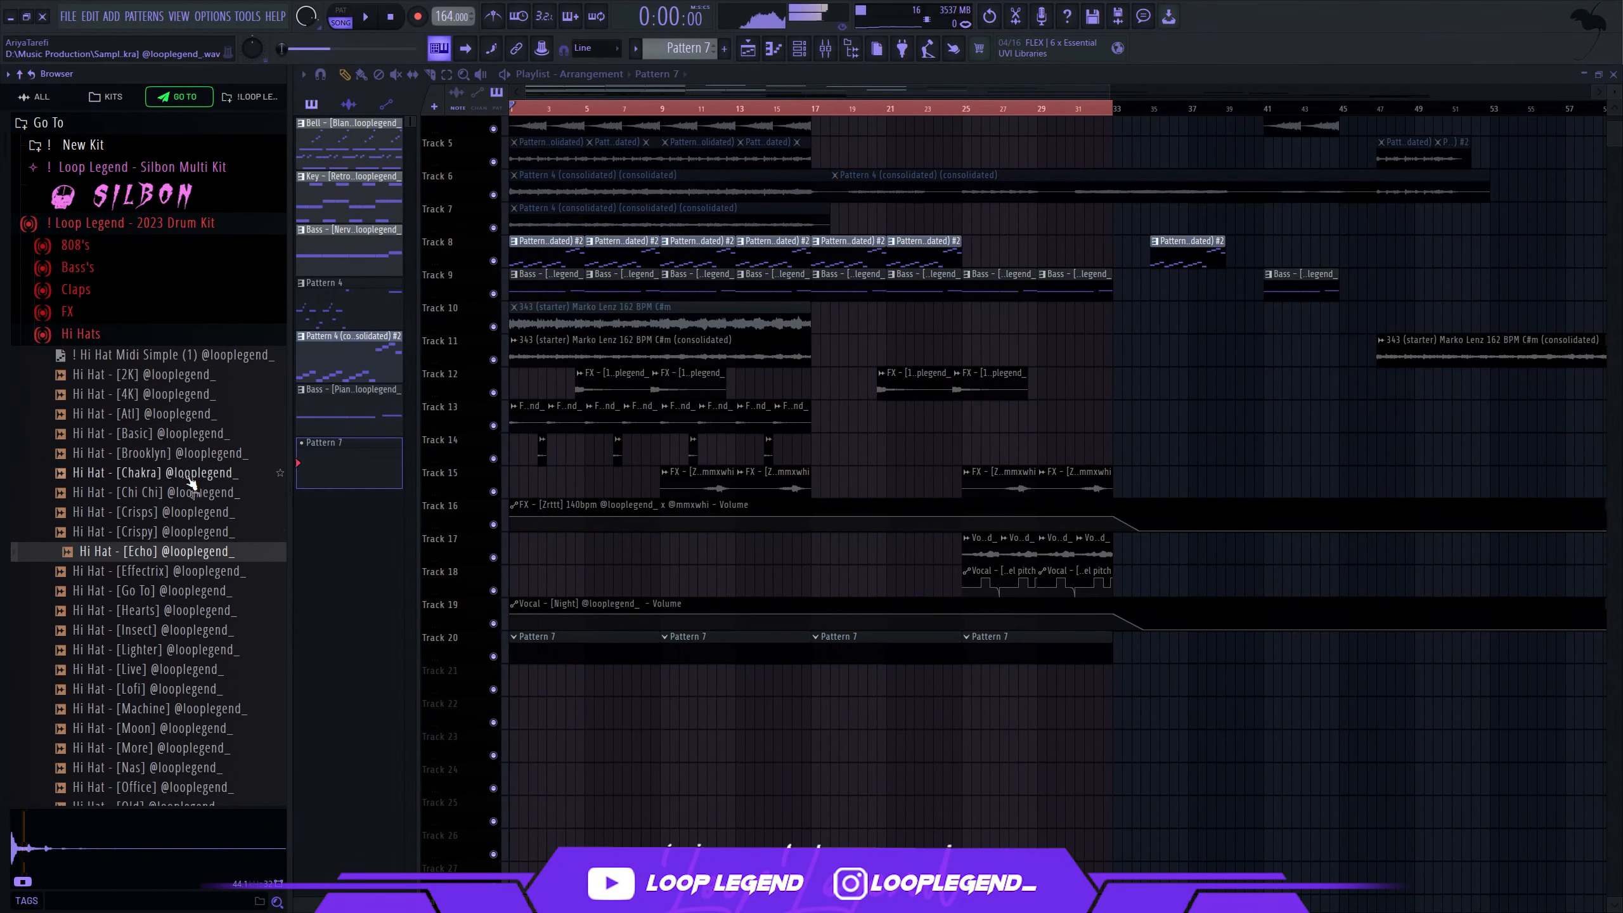
{"action": "left_click", "coordinate": [181, 552]}
{"action": "left_click", "coordinate": [176, 572]}
{"action": "left_click", "coordinate": [169, 609]}
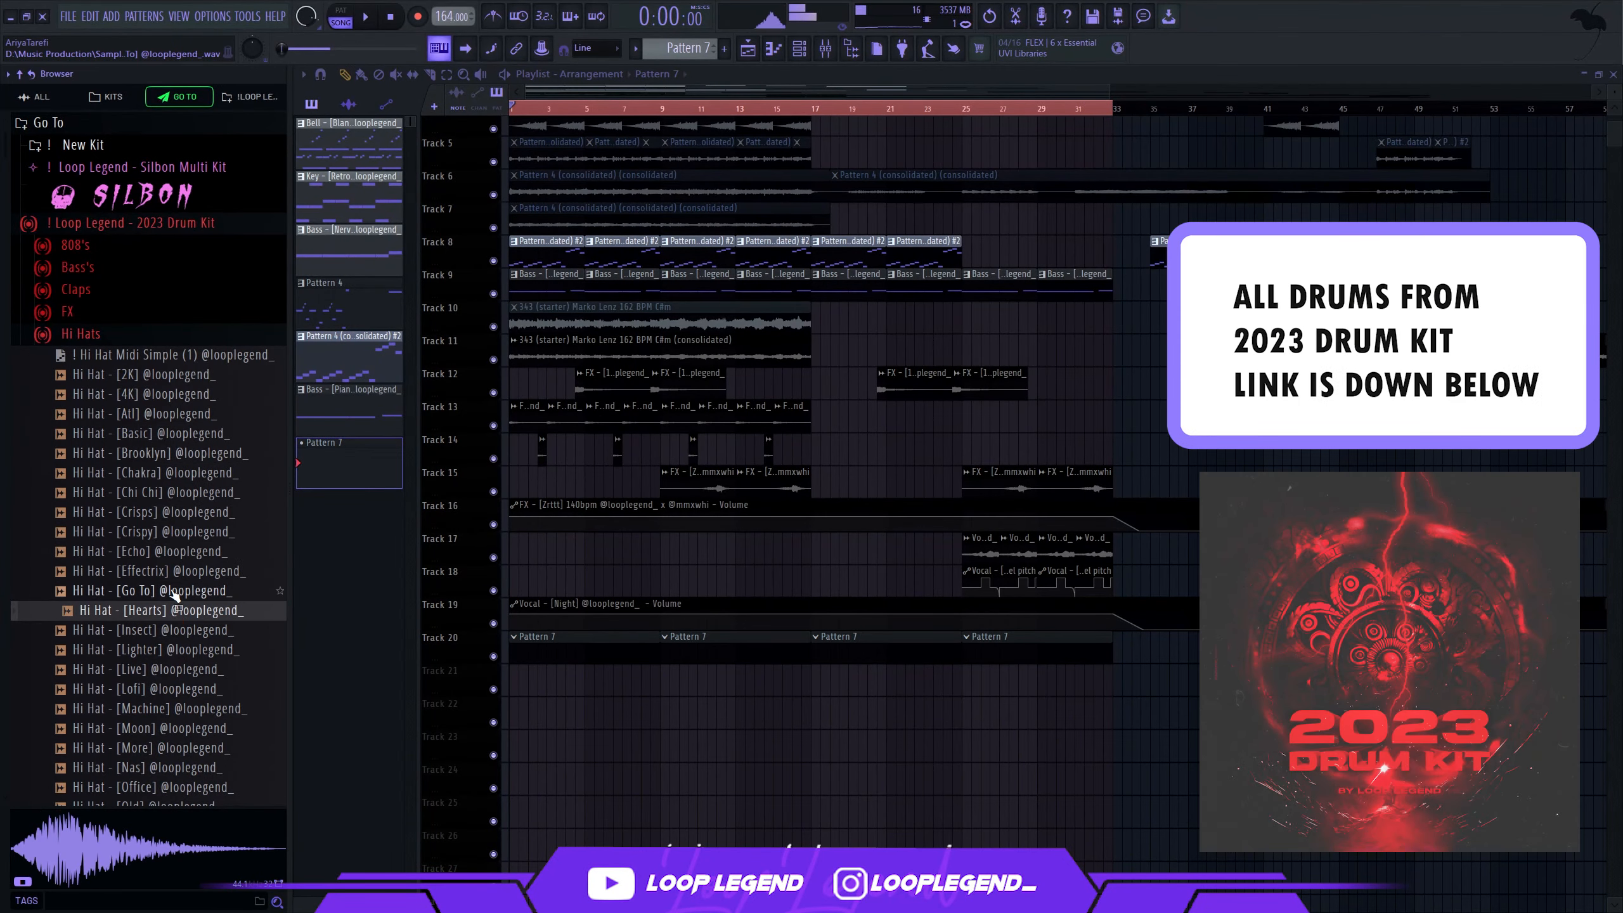
{"action": "left_click", "coordinate": [172, 594]}
{"action": "left_click", "coordinate": [166, 611]}
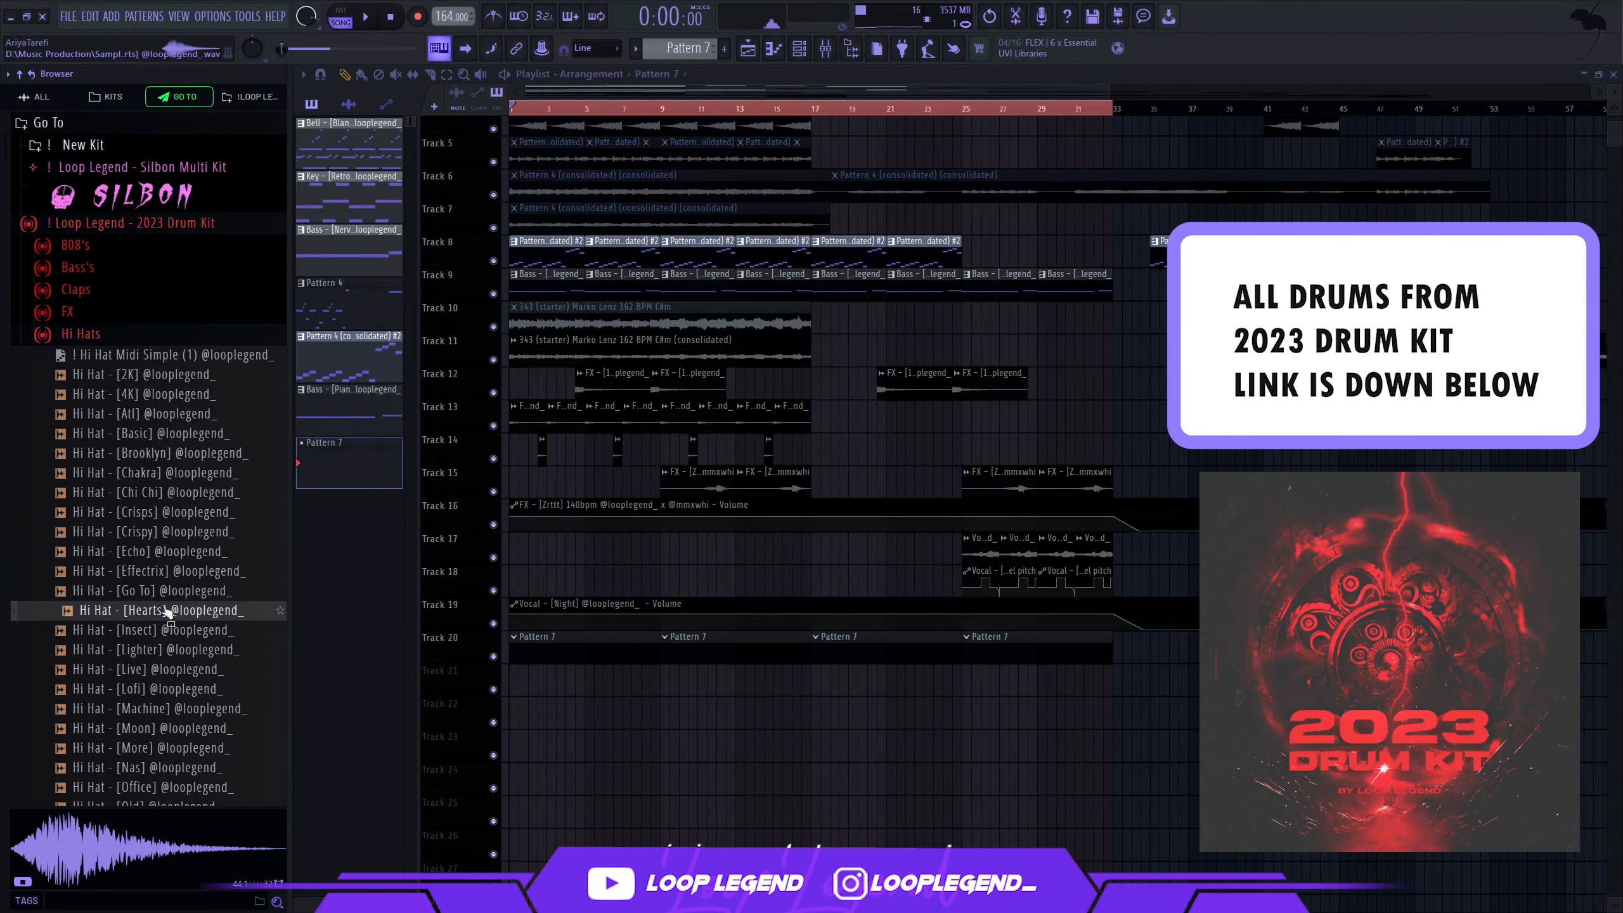
{"action": "right_click", "coordinate": [166, 611]}
{"action": "left_click", "coordinate": [179, 603]}
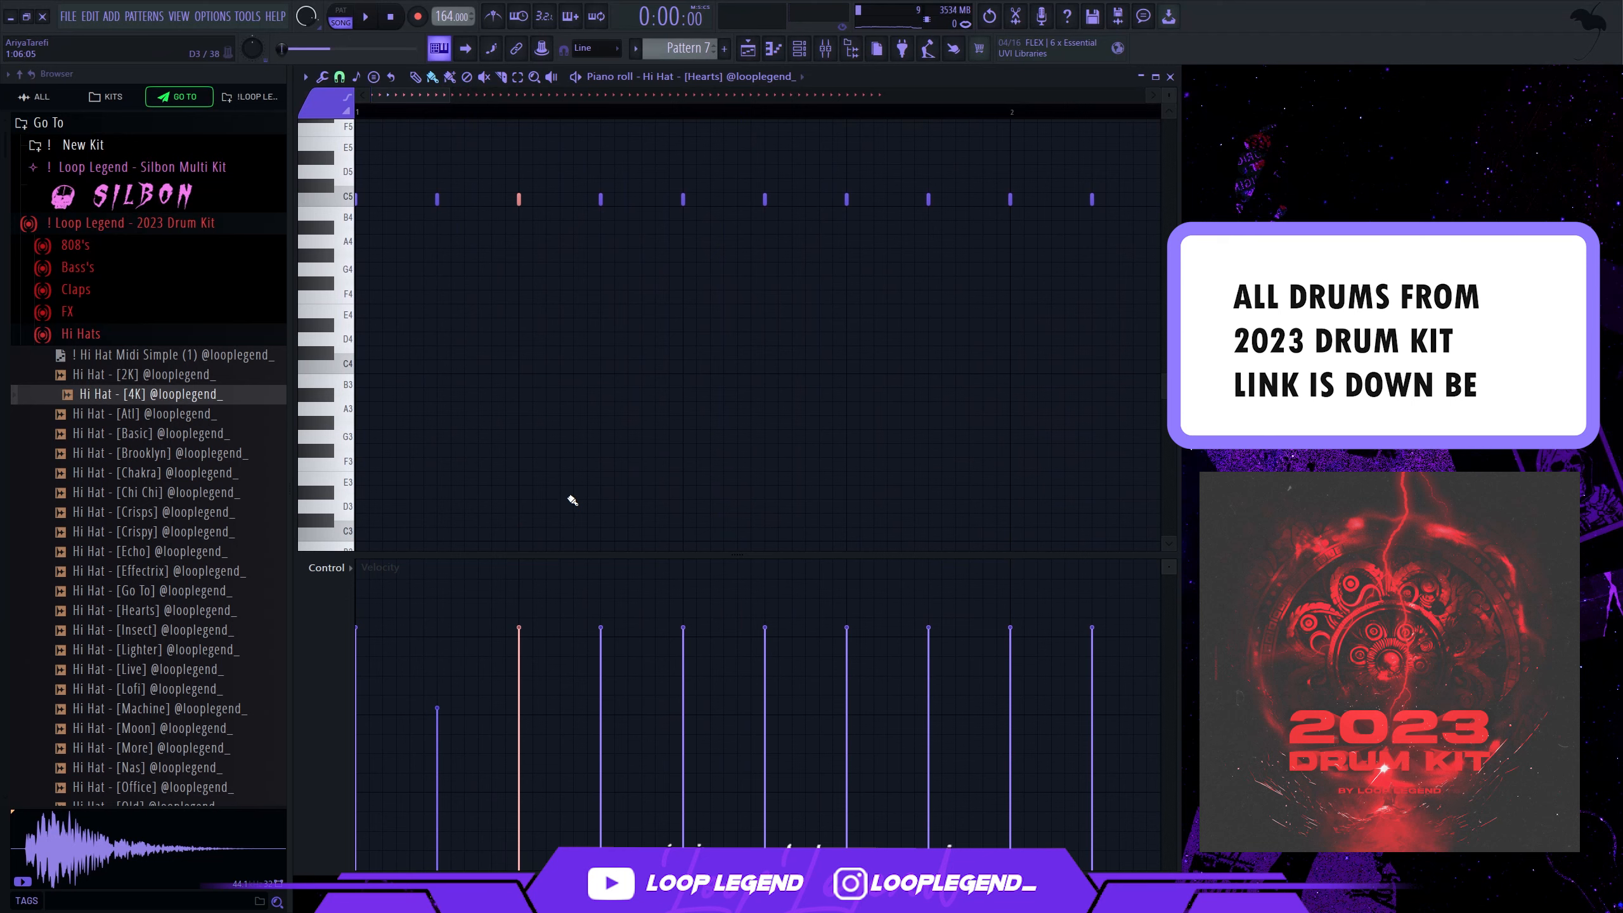
Step: Lower the third hi-hat note of bar 1 to A#4 and leave out the fifth hit at 1:09
{"action": "left_click_drag", "start_coordinate": [518, 199], "coordinate": [519, 227]}
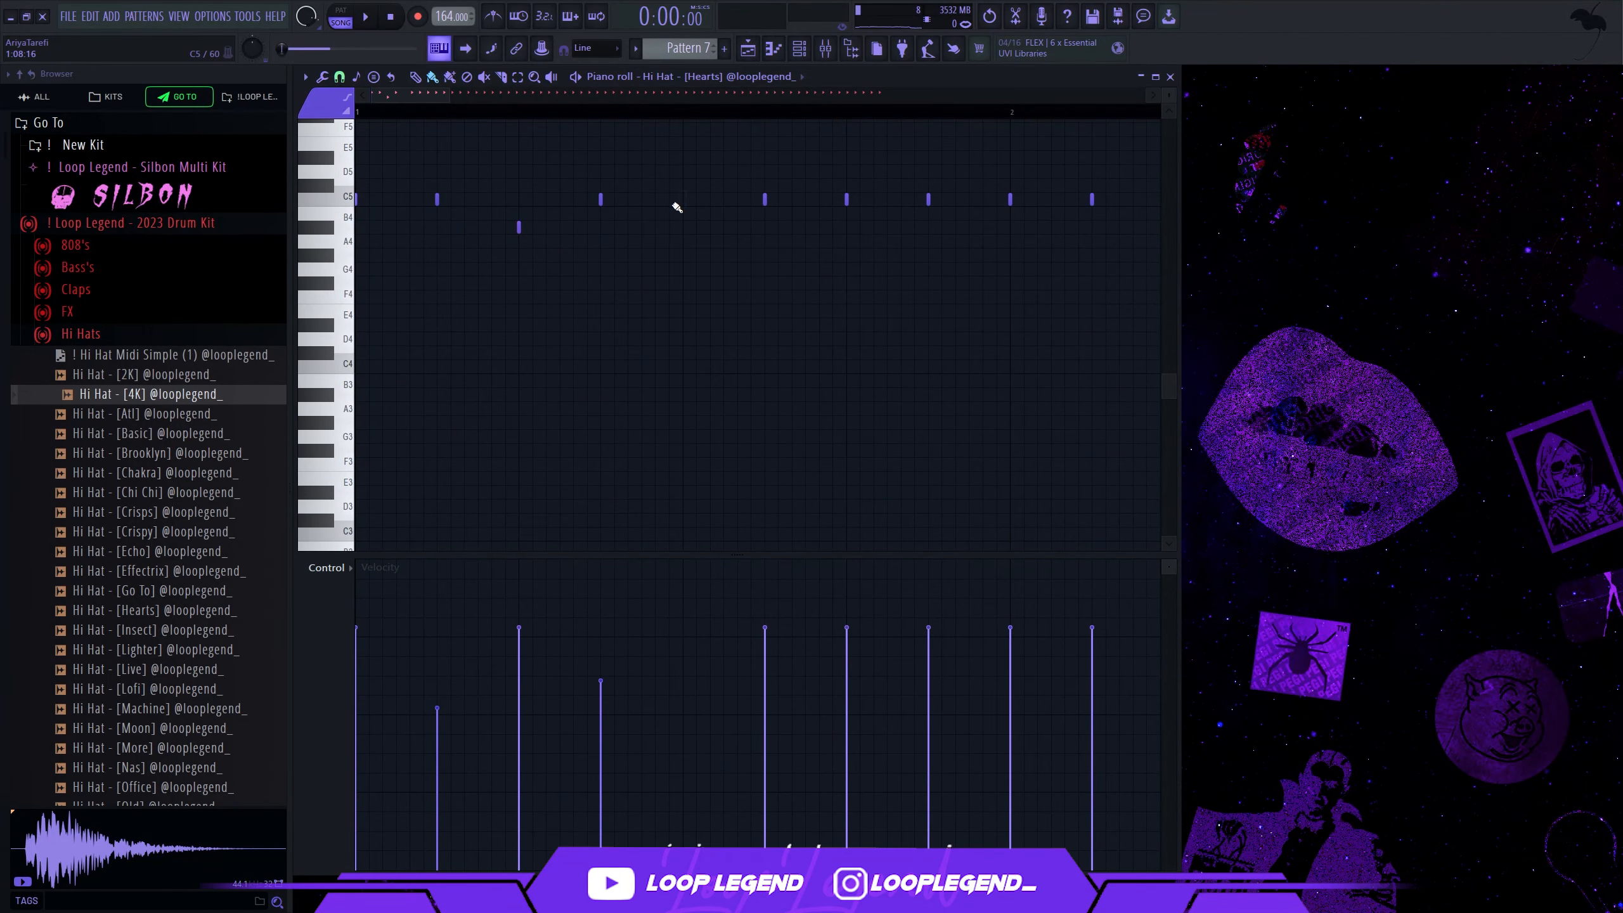
{"action": "key", "text": "space"}
{"action": "left_click_drag", "start_coordinate": [780, 199], "coordinate": [838, 200]}
{"action": "key", "text": "space"}
{"action": "right_click", "coordinate": [826, 203]}
Step: Add a fast roll of four quieter C5 hi-hat notes right after the 1:13 hit
{"action": "scroll", "coordinate": [676, 205], "scroll_direction": "down", "scroll_amount": 2}
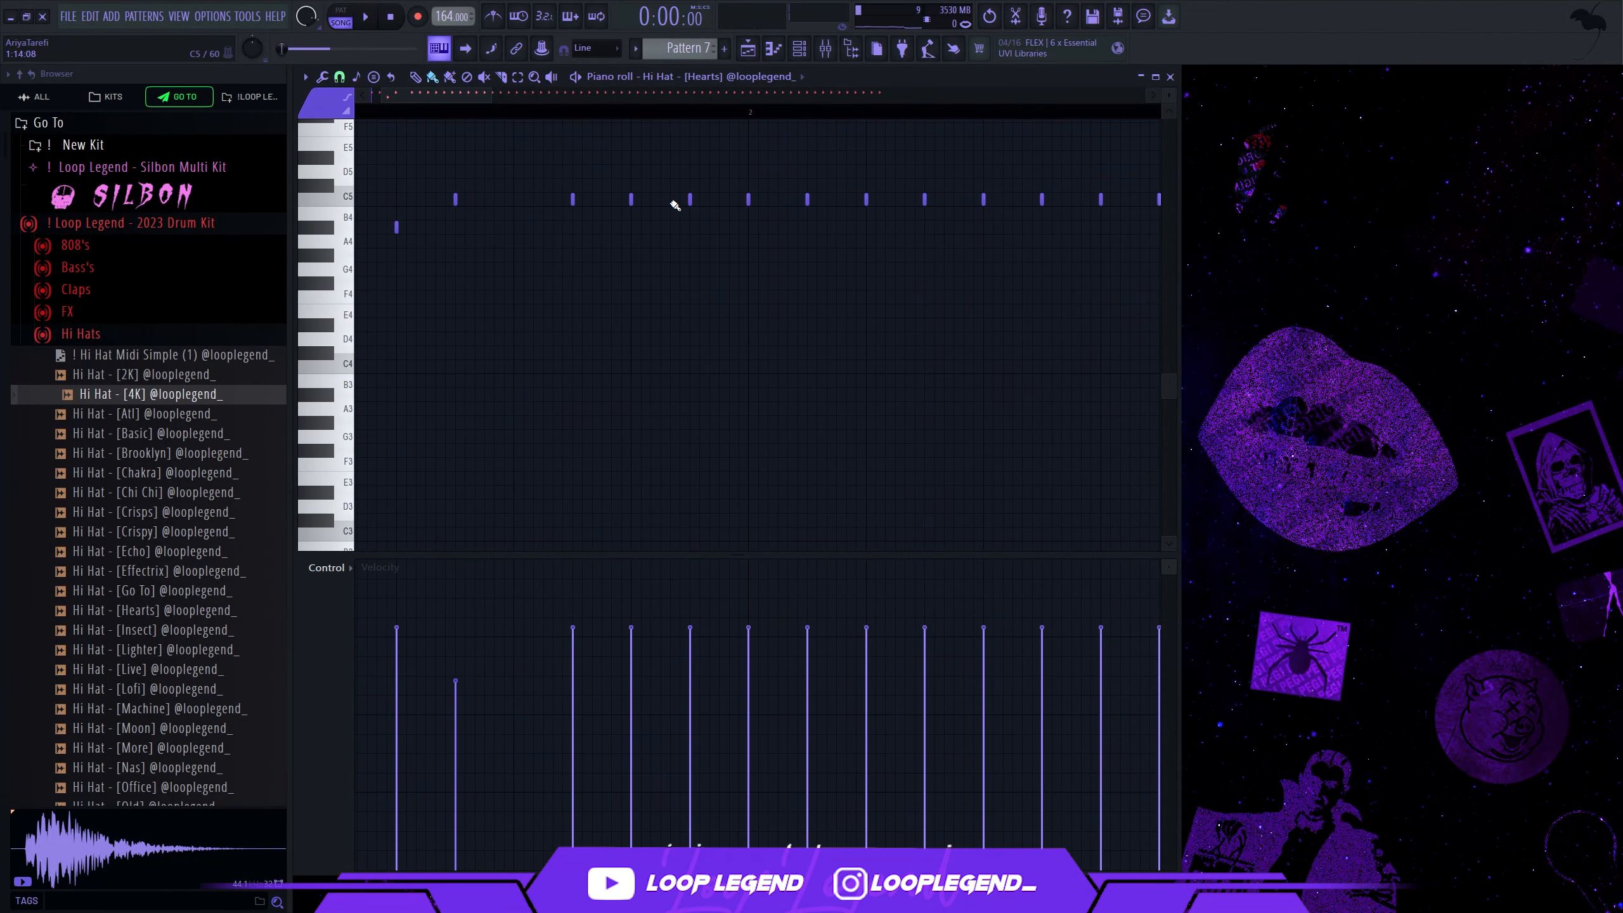
{"action": "scroll", "coordinate": [653, 216], "scroll_direction": "down", "scroll_amount": 4}
{"action": "key", "text": "space"}
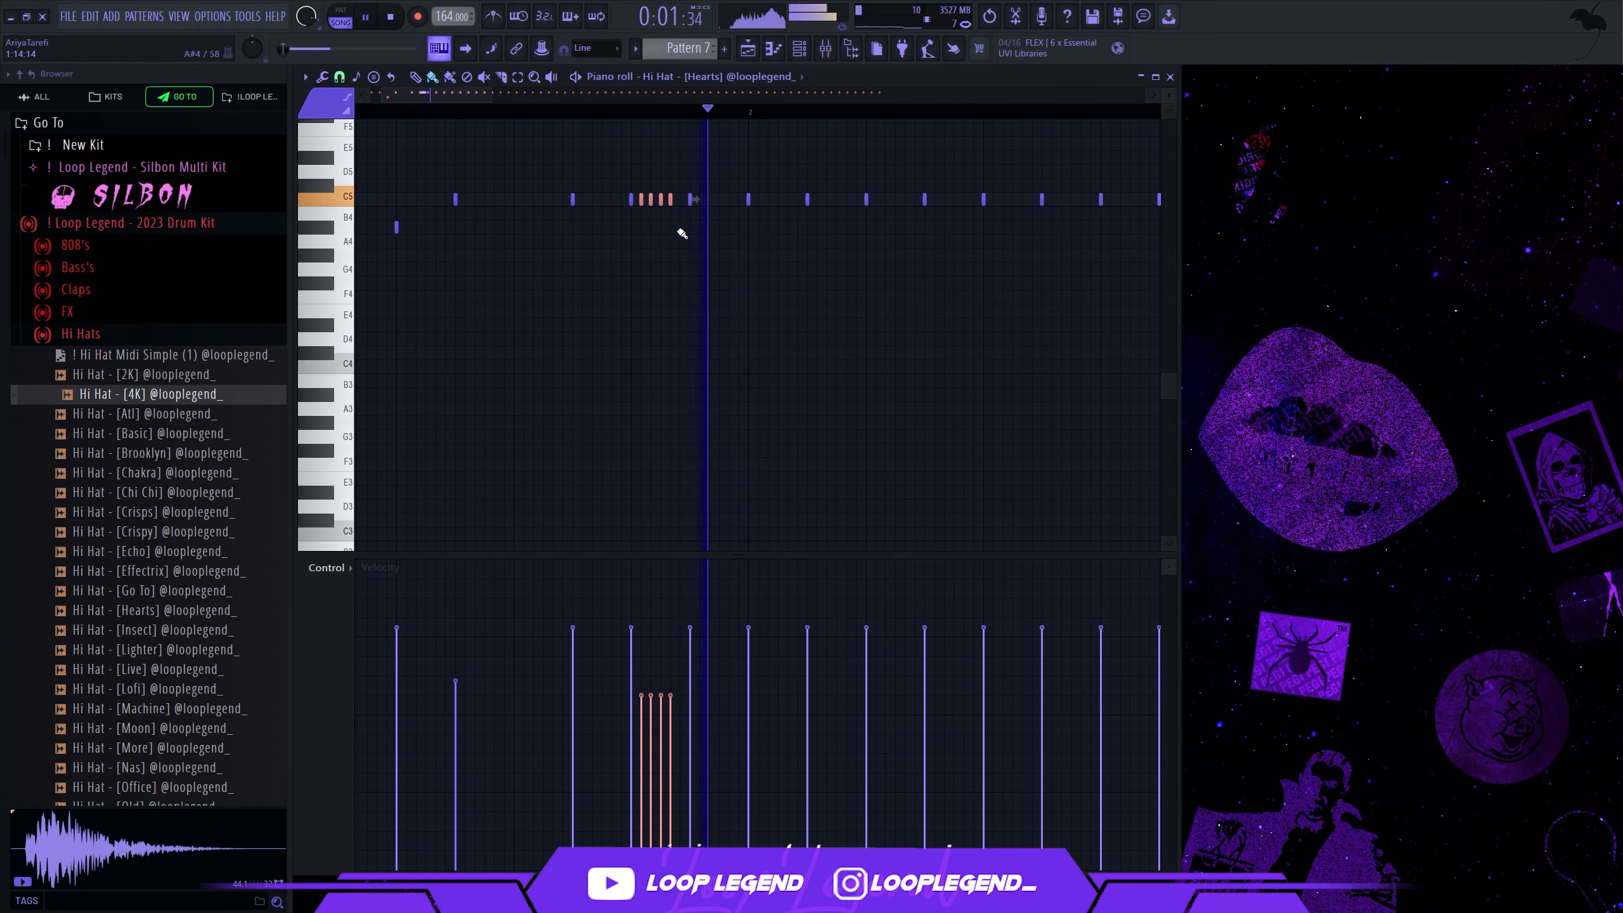
{"action": "key", "text": "space"}
{"action": "scroll", "coordinate": [604, 221], "scroll_direction": "up", "scroll_amount": 2, "text": "ctrl"}
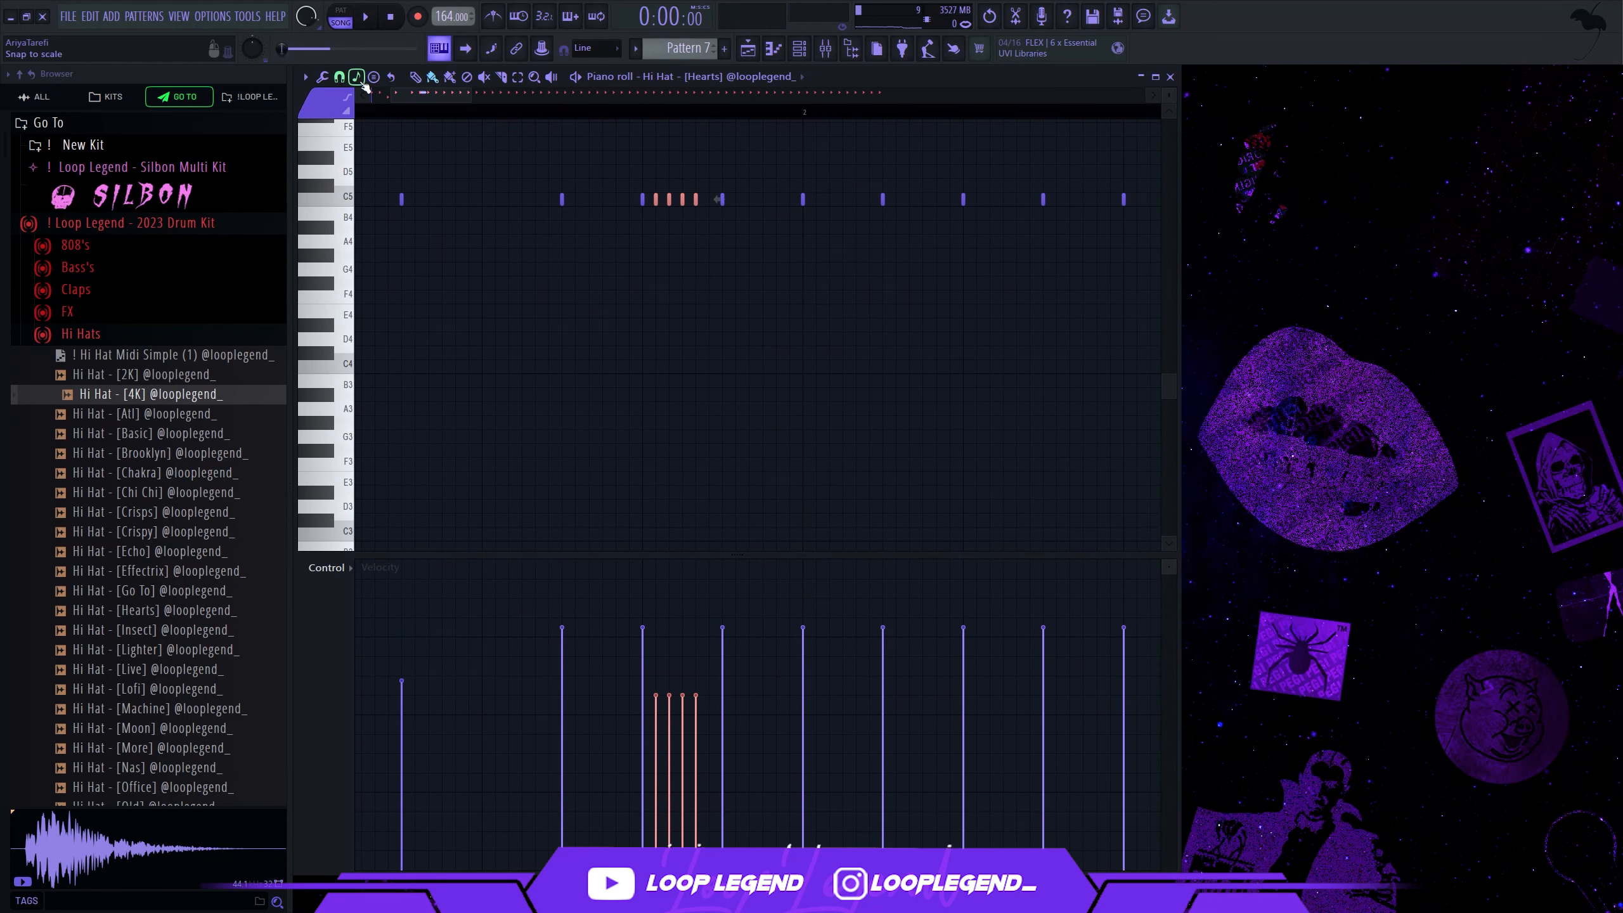
Step: Change the piano roll snap and place a seven-note quieter hi-hat roll on F#4 between the 1:11 and 1:13 hits
{"action": "left_click", "coordinate": [339, 76]}
{"action": "left_click", "coordinate": [353, 175]}
{"action": "scroll", "coordinate": [551, 214], "scroll_direction": "up", "scroll_amount": 3, "text": "ctrl"}
{"action": "mouse_move", "coordinate": [731, 283]}
{"action": "left_mouse_down"}
{"action": "mouse_move", "coordinate": [578, 283]}
{"action": "mouse_move", "coordinate": [778, 289]}
{"action": "mouse_move", "coordinate": [575, 295]}
{"action": "left_mouse_up"}
{"action": "key", "text": "space"}
{"action": "right_click", "coordinate": [575, 284]}
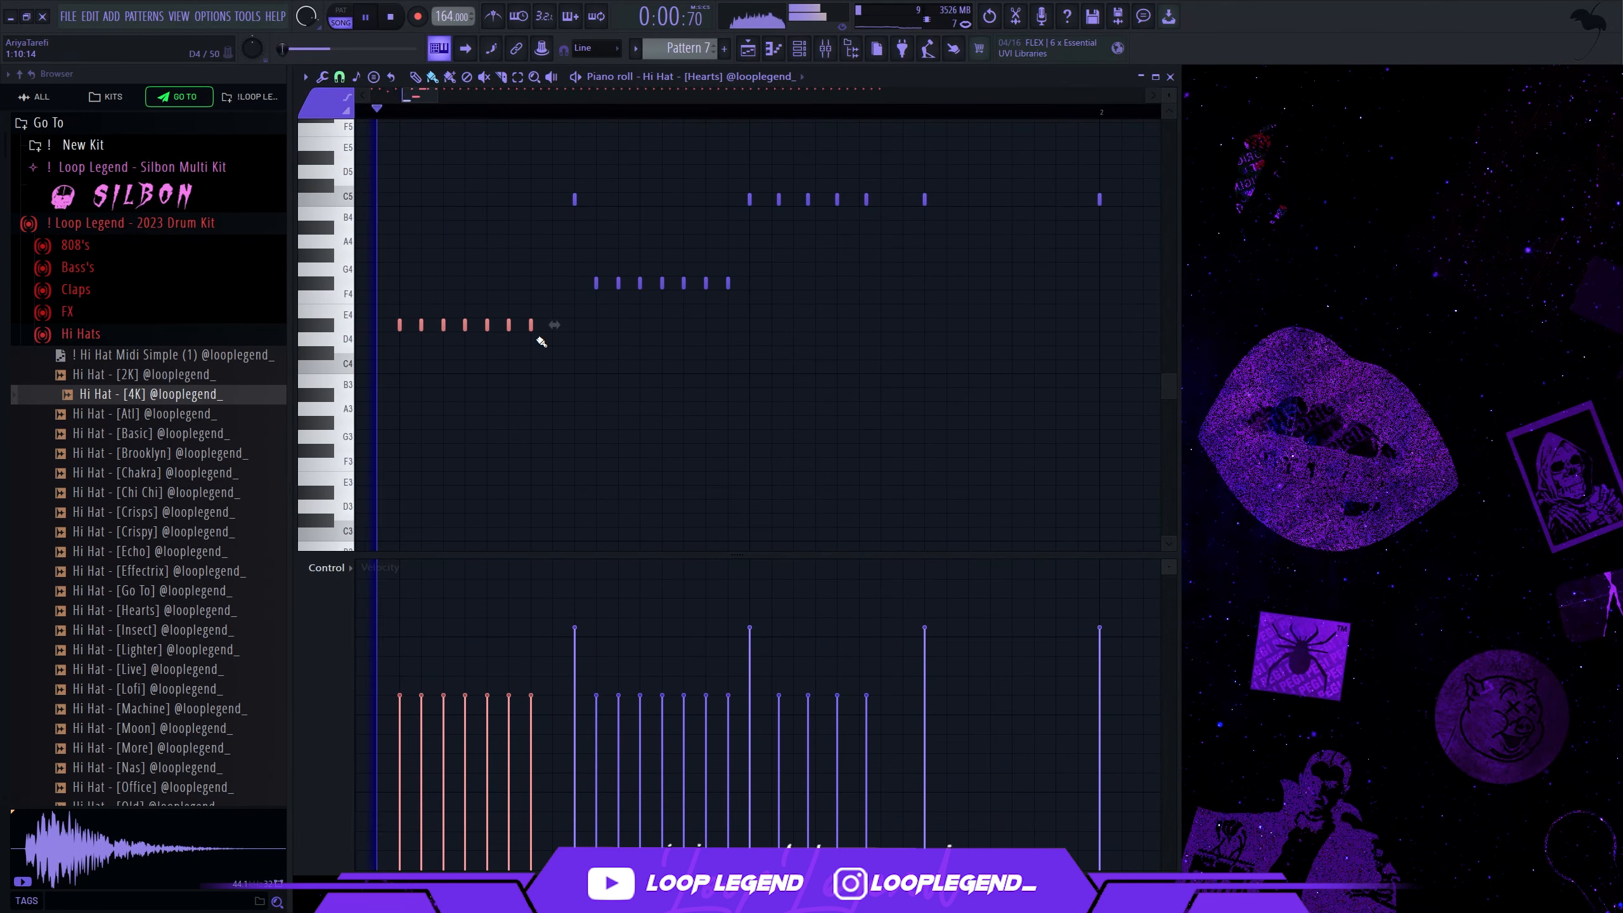
Step: Copy the seven-note hi-hat roll down to D#4 and position it right after the 1:07 hit
{"action": "scroll", "coordinate": [542, 349], "scroll_direction": "down", "scroll_amount": 5, "text": "ctrl"}
{"action": "scroll", "coordinate": [554, 325], "scroll_direction": "up", "scroll_amount": 3, "text": "ctrl"}
{"action": "key", "text": "space"}
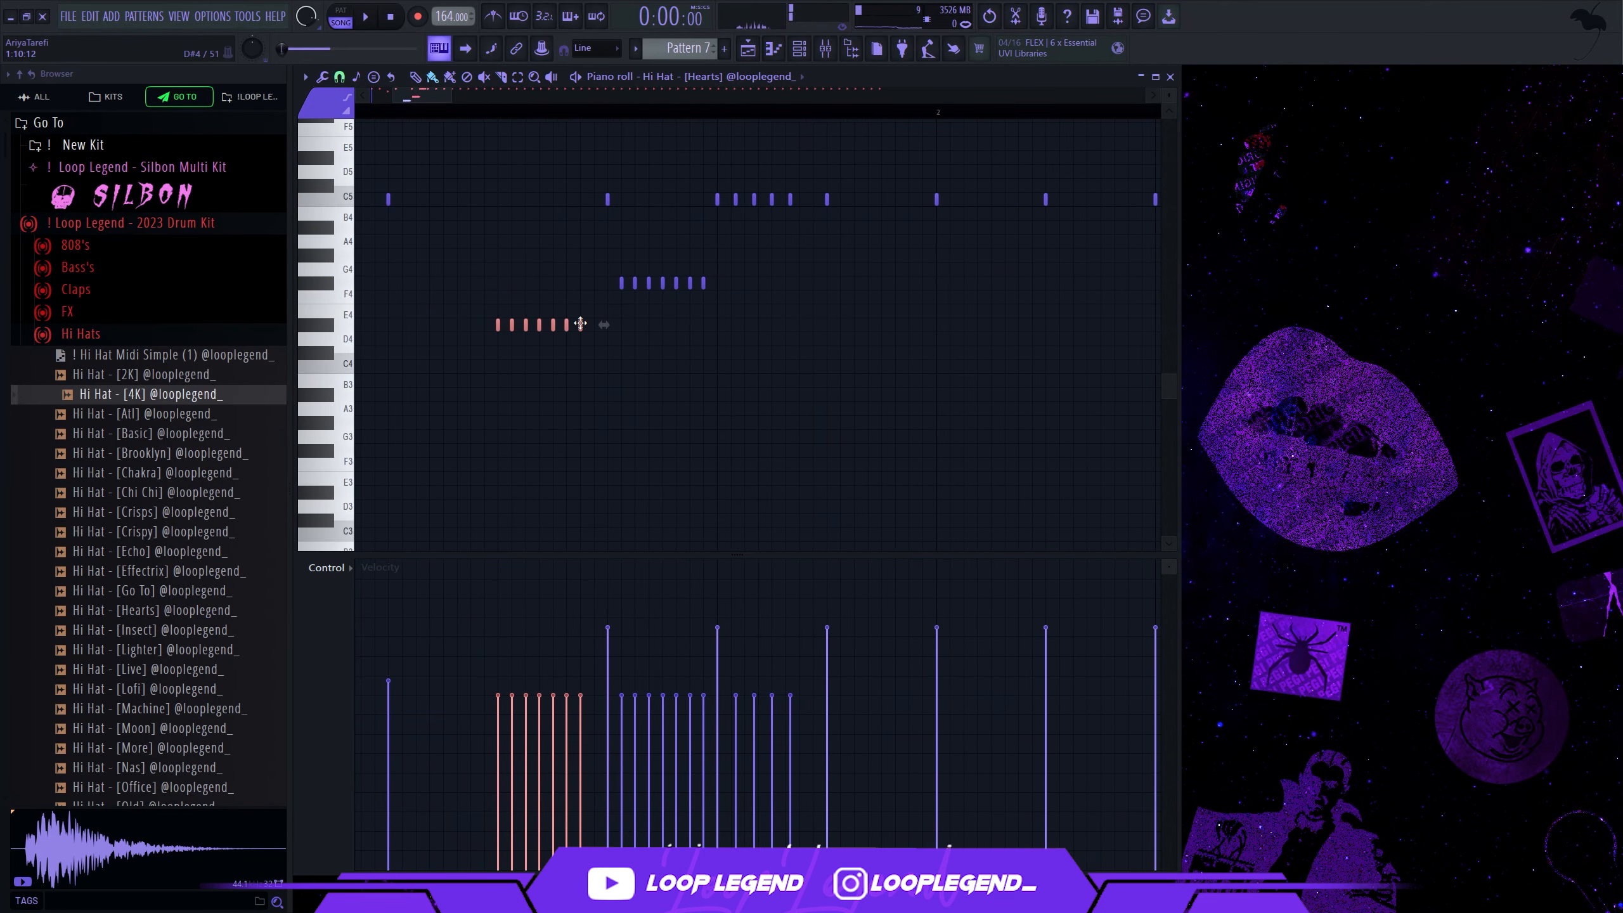
{"action": "left_click_drag", "start_coordinate": [575, 329], "coordinate": [492, 319]}
{"action": "key", "text": "space"}
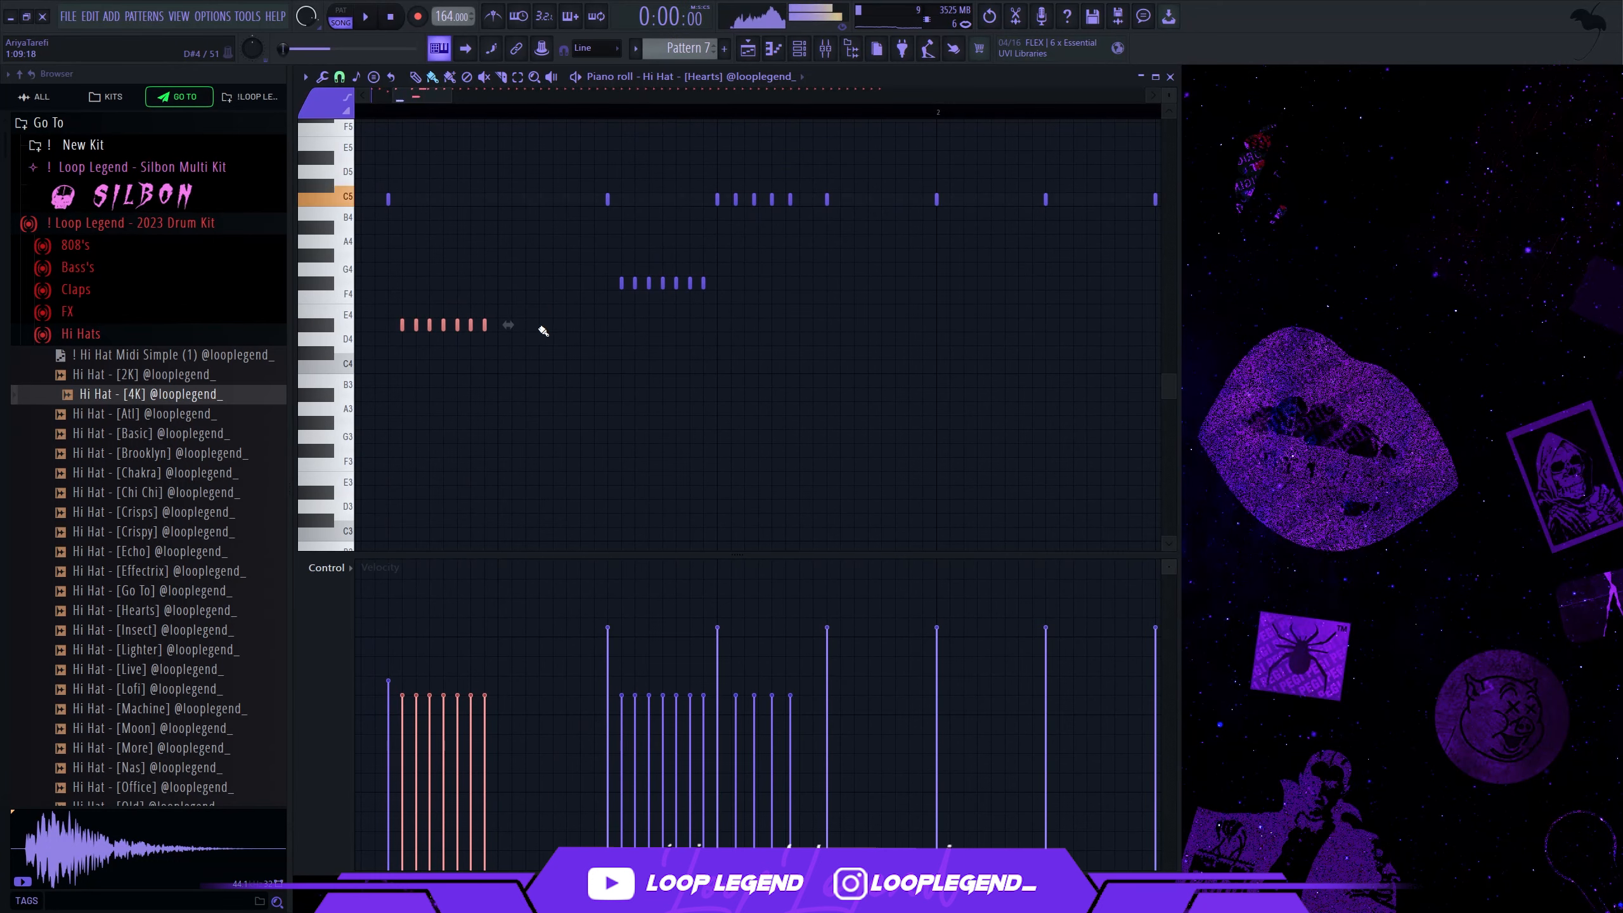
Step: Move the seven-note F#4 hi-hat roll to just after the hit at the start of bar 2
{"action": "left_click_drag", "start_coordinate": [595, 305], "coordinate": [923, 283], "text": "ctrl"}
{"action": "key", "text": "space"}
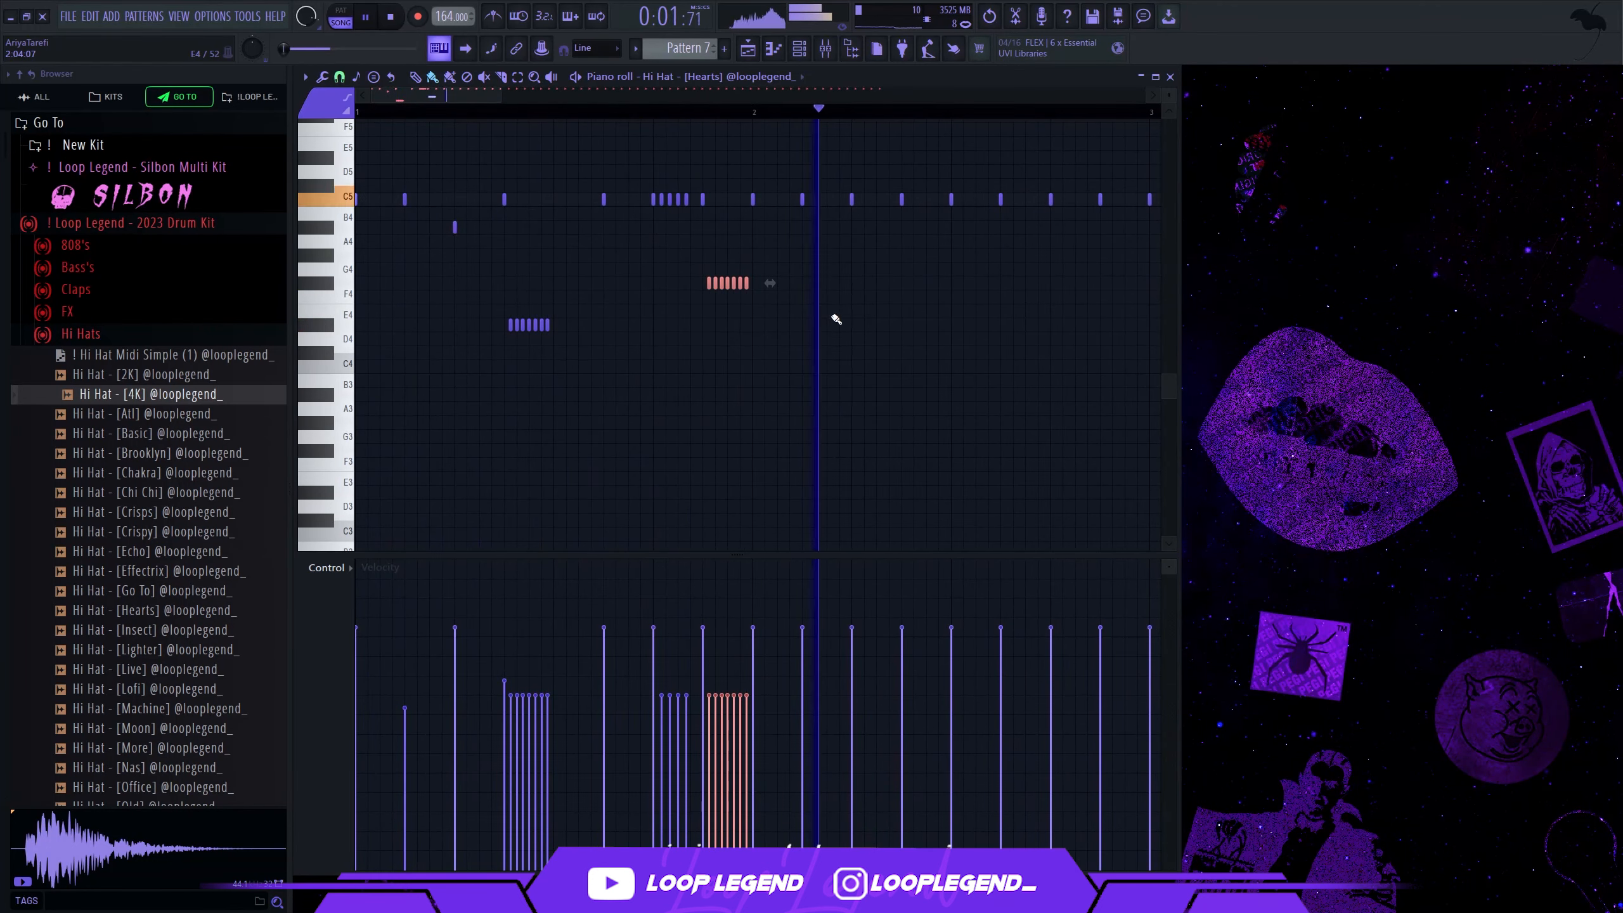
{"action": "scroll", "coordinate": [767, 301], "scroll_direction": "down", "scroll_amount": 5}
{"action": "key", "text": "space"}
{"action": "scroll", "coordinate": [577, 284], "scroll_direction": "up", "scroll_amount": 5}
{"action": "key", "text": "space"}
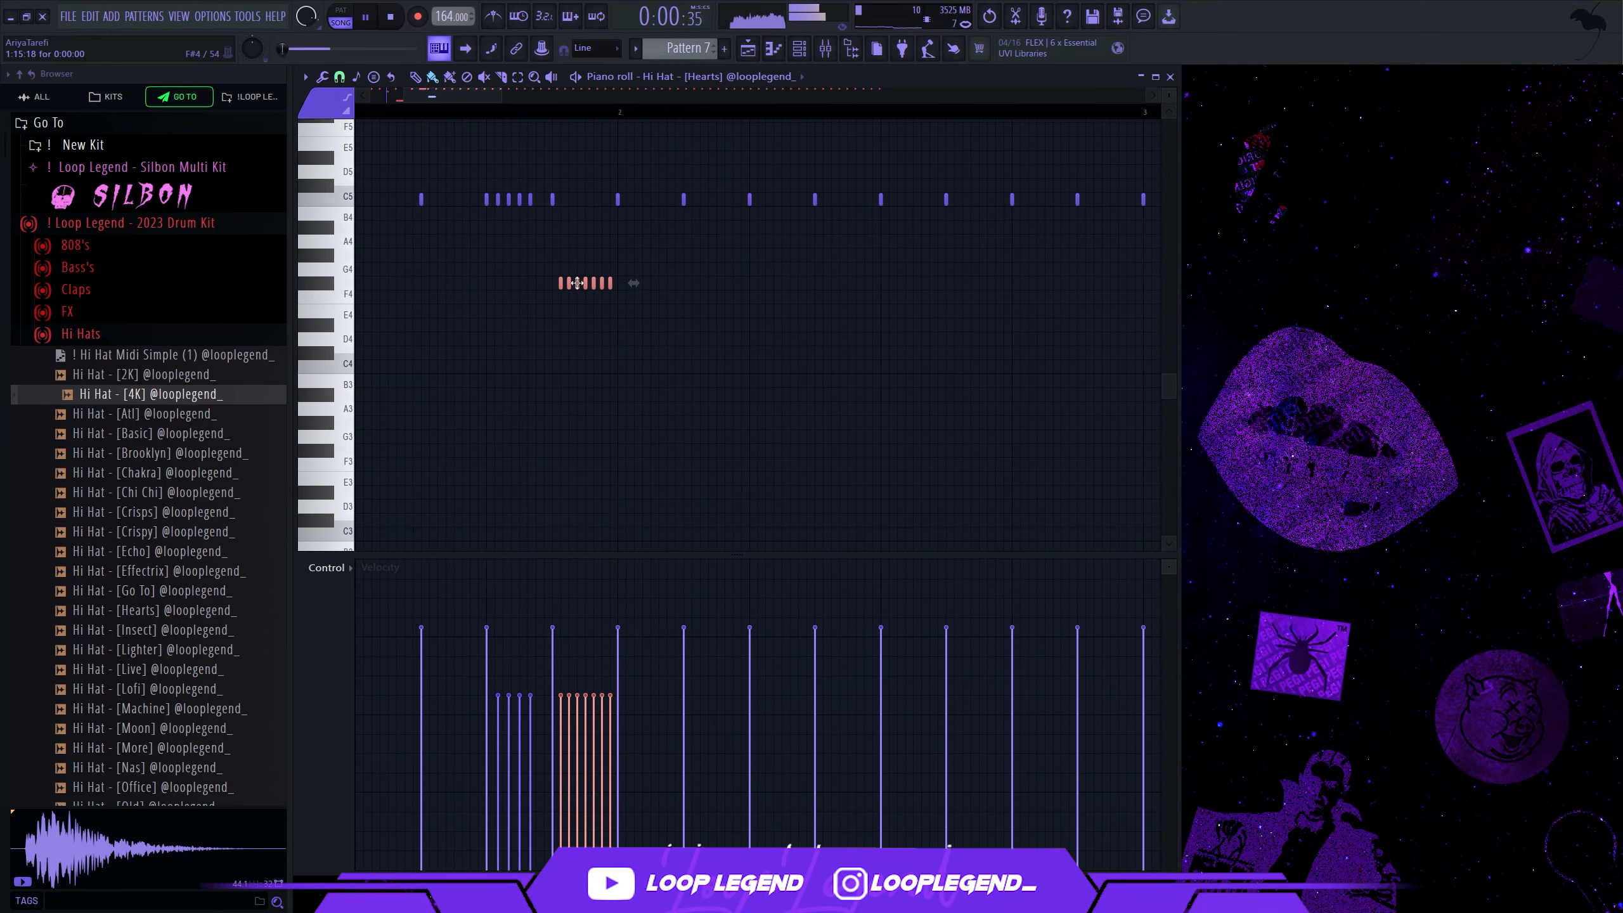
{"action": "key", "text": "space"}
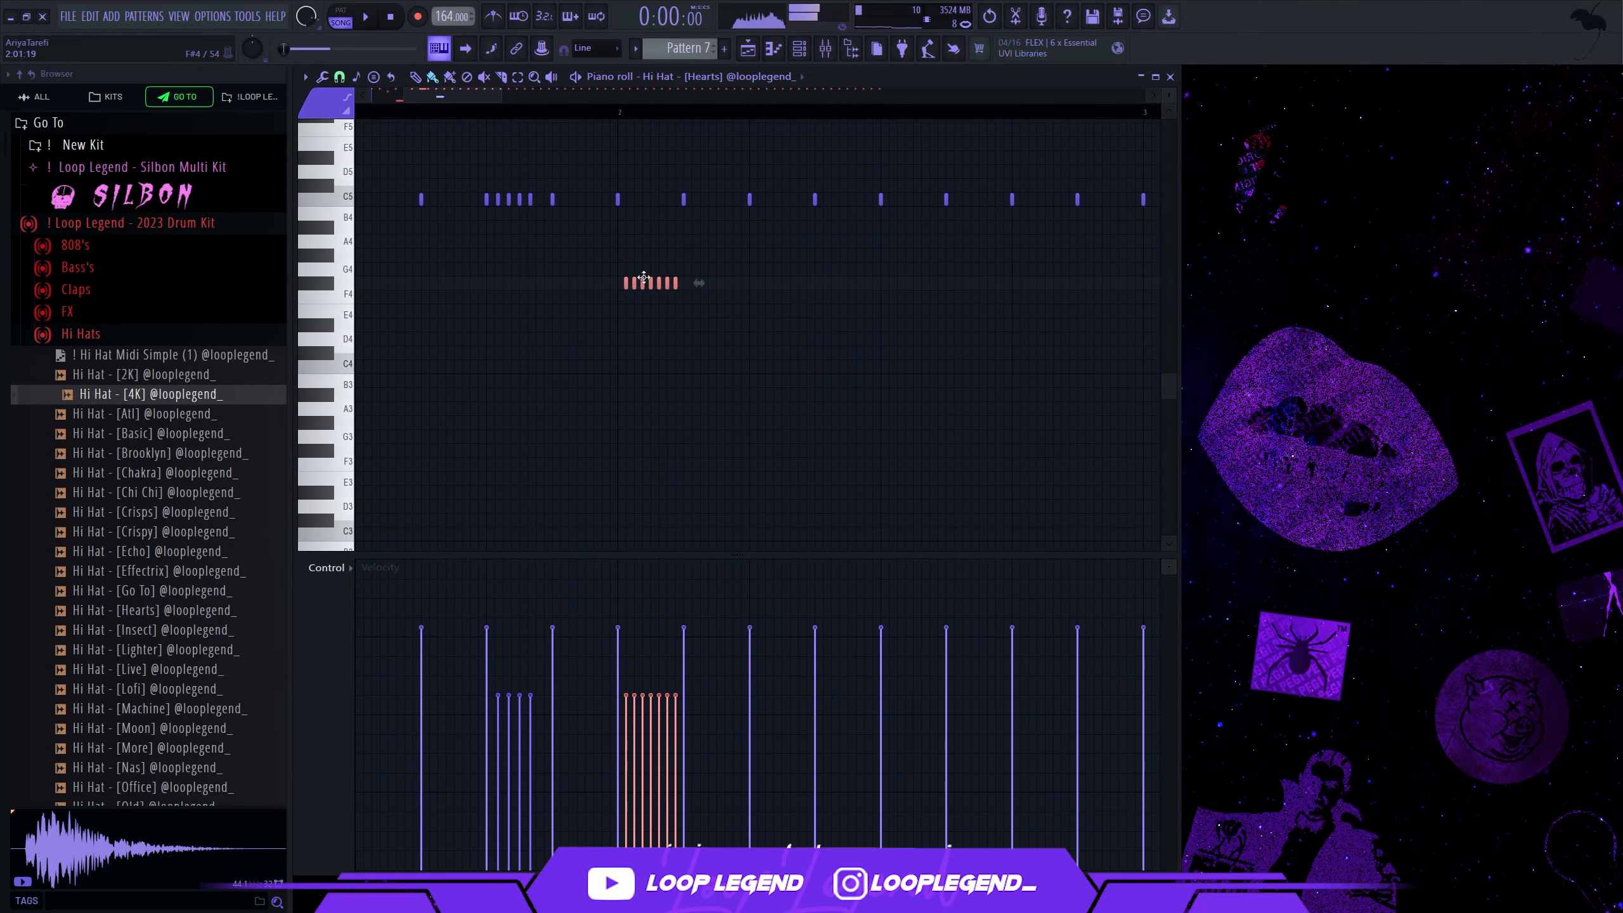
Step: Copy the F#4 hi-hat roll down to C#4 right after the 2:07 hit and play it back
{"action": "left_click_drag", "start_coordinate": [643, 276], "coordinate": [841, 345]}
{"action": "key", "text": "space"}
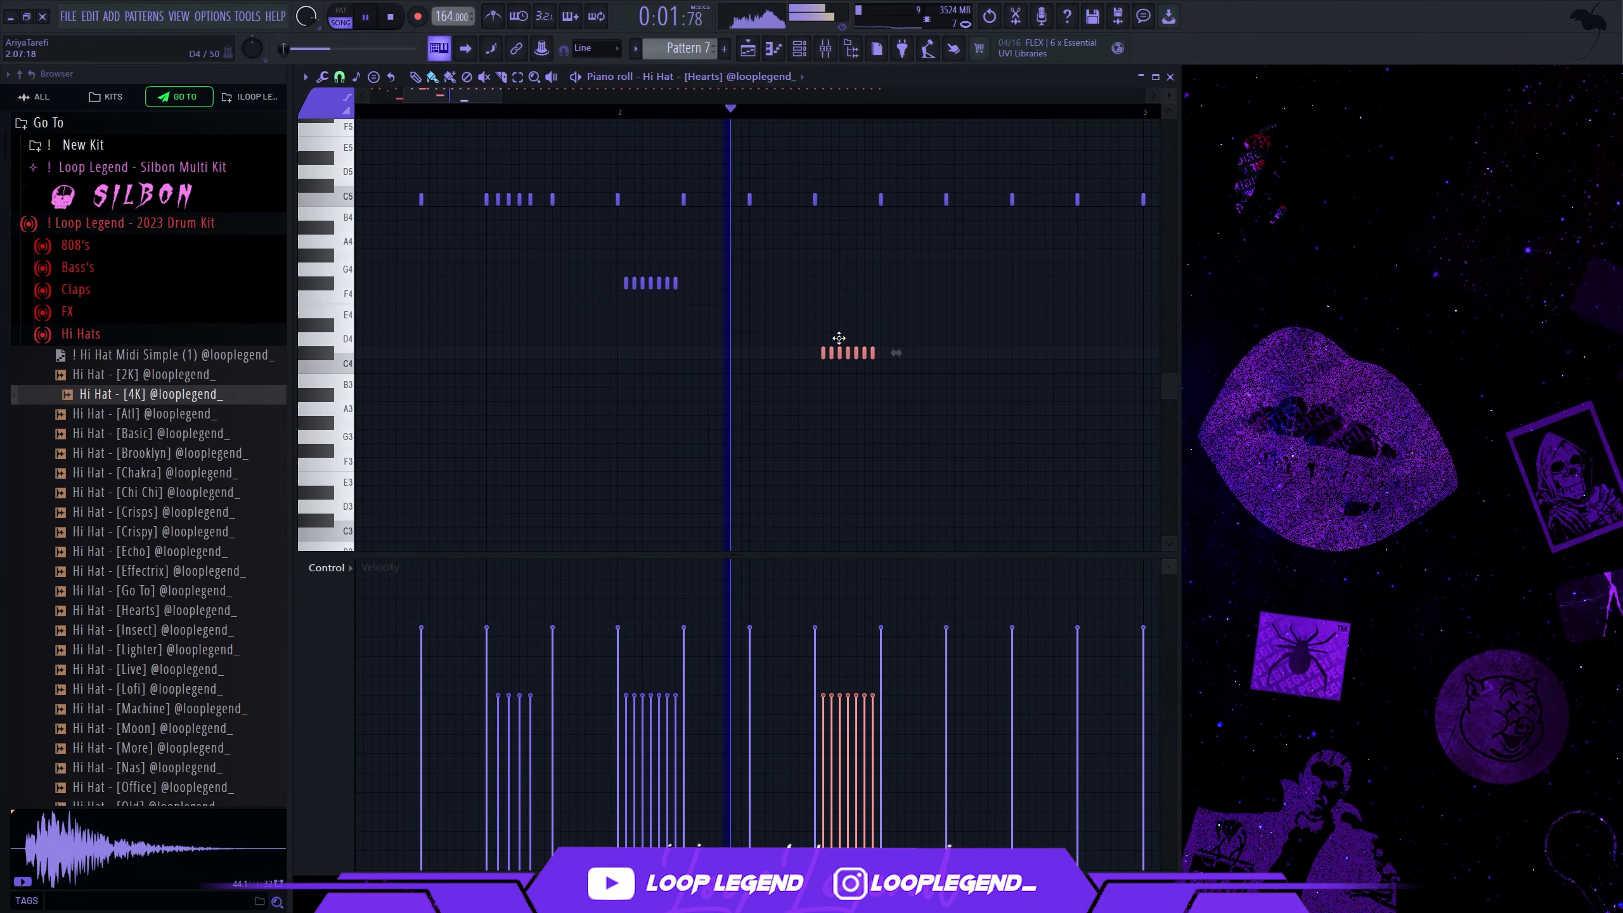
Step: Move the seven-note hi-hat roll after the 2:07 hit up to G#4 and play it back
{"action": "key", "text": "space"}
{"action": "left_click_drag", "start_coordinate": [846, 244], "coordinate": [838, 244]}
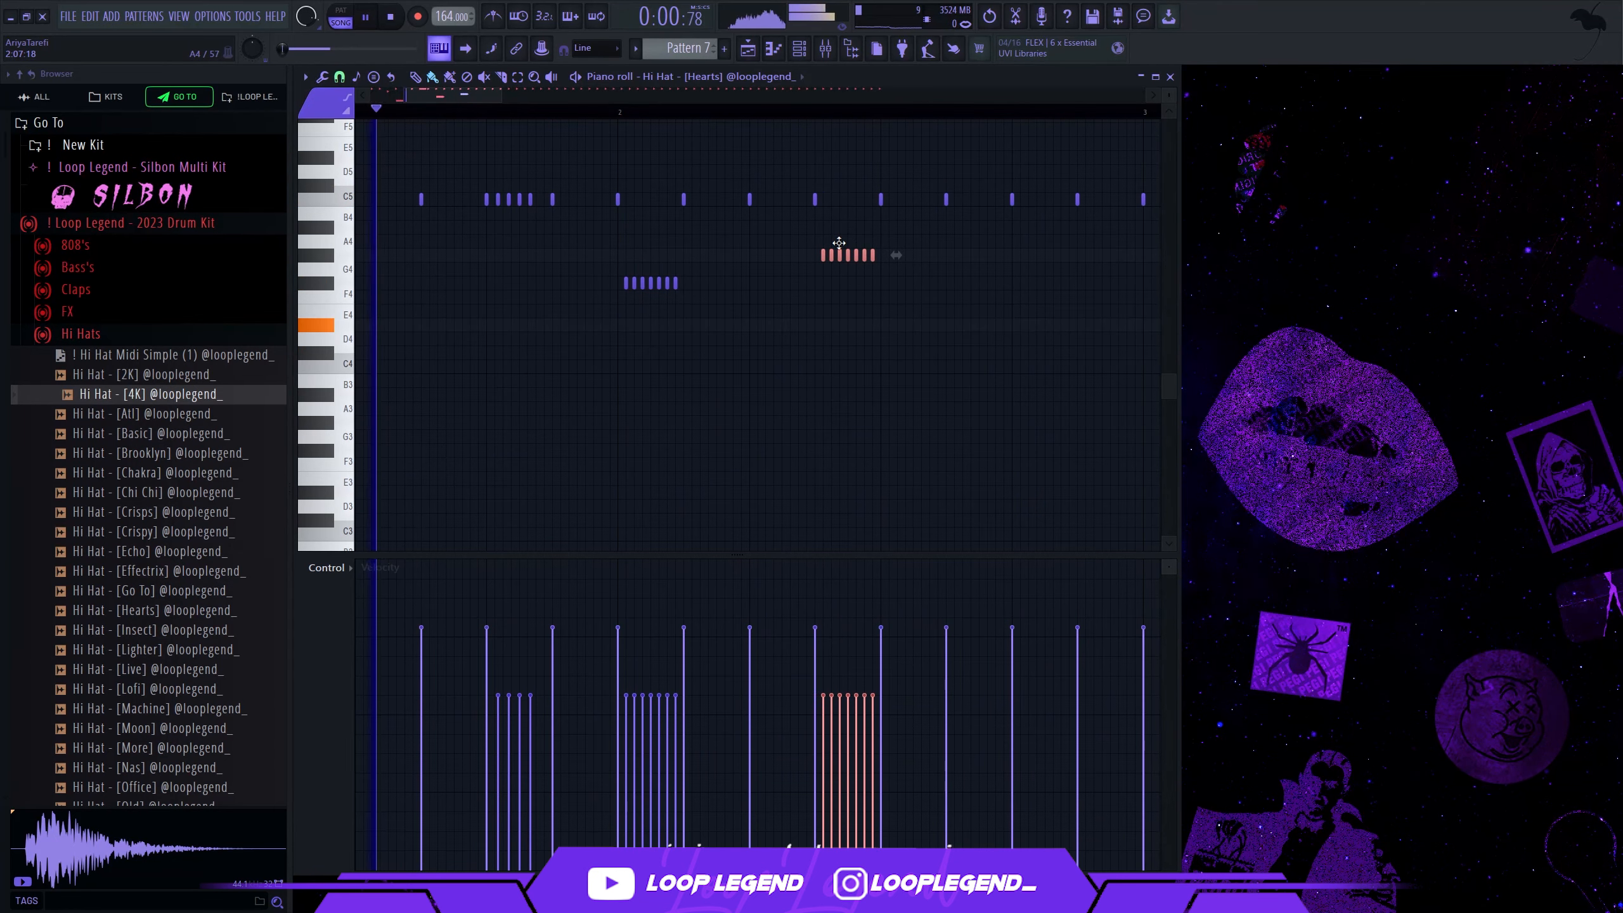
{"action": "key", "text": "space"}
Step: Set the piano roll snap to 1/6 beat and replace the G#4 roll with two spaced, quieter G#4 notes after the 2:07 hit
{"action": "left_click", "coordinate": [339, 76]}
{"action": "left_click", "coordinate": [360, 231]}
{"action": "scroll", "coordinate": [809, 257], "scroll_direction": "up", "scroll_amount": 3}
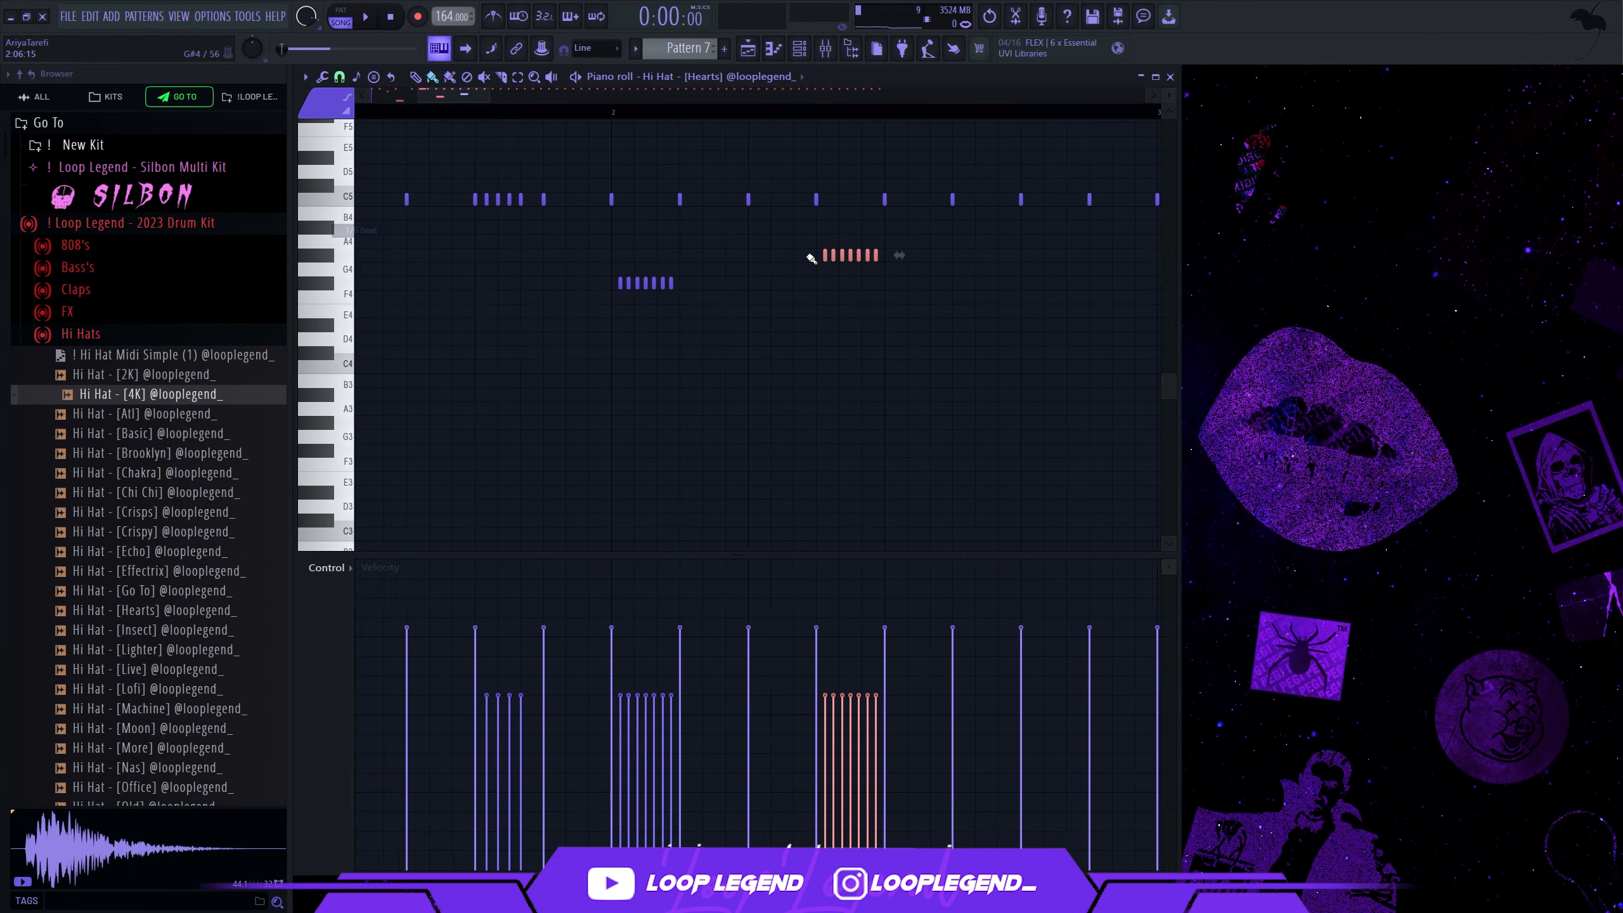
{"action": "key", "text": "Delete"}
{"action": "key", "text": "space"}
{"action": "left_click_drag", "start_coordinate": [872, 251], "coordinate": [920, 251]}
{"action": "scroll", "coordinate": [785, 261], "scroll_direction": "down", "scroll_amount": 4}
{"action": "scroll", "coordinate": [667, 294], "scroll_direction": "down", "scroll_amount": 1}
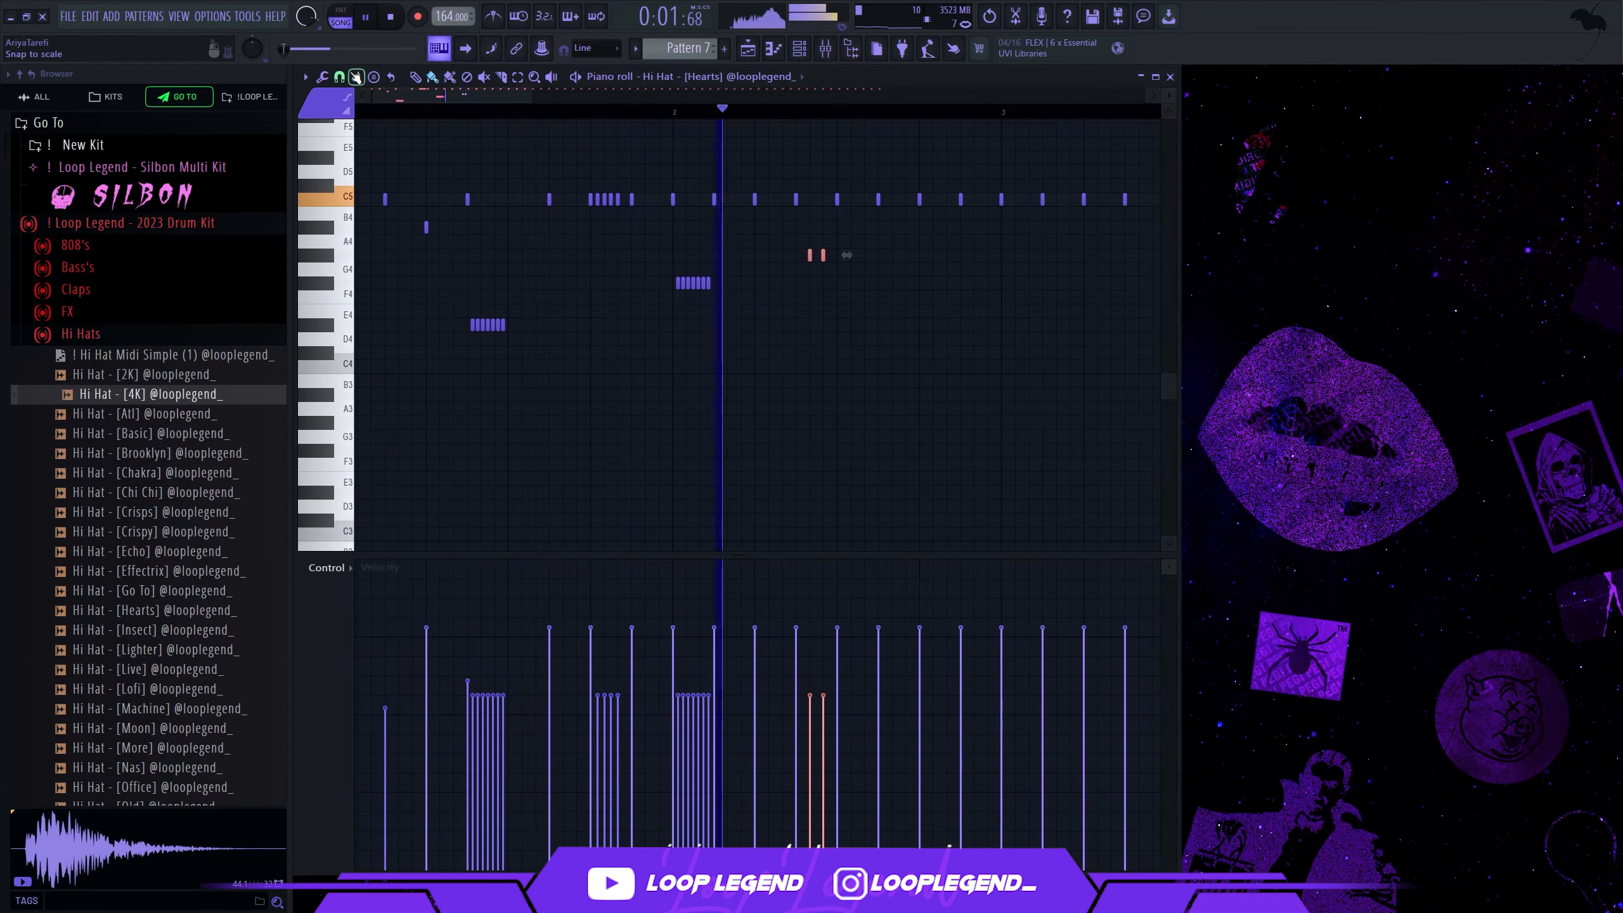
Step: Set the snap to 1/3 step, add a six-note D#4 roll after the 2:13 hit, and duplicate the two-bar hi-hat pattern into bars 3–4
{"action": "left_click", "coordinate": [340, 76]}
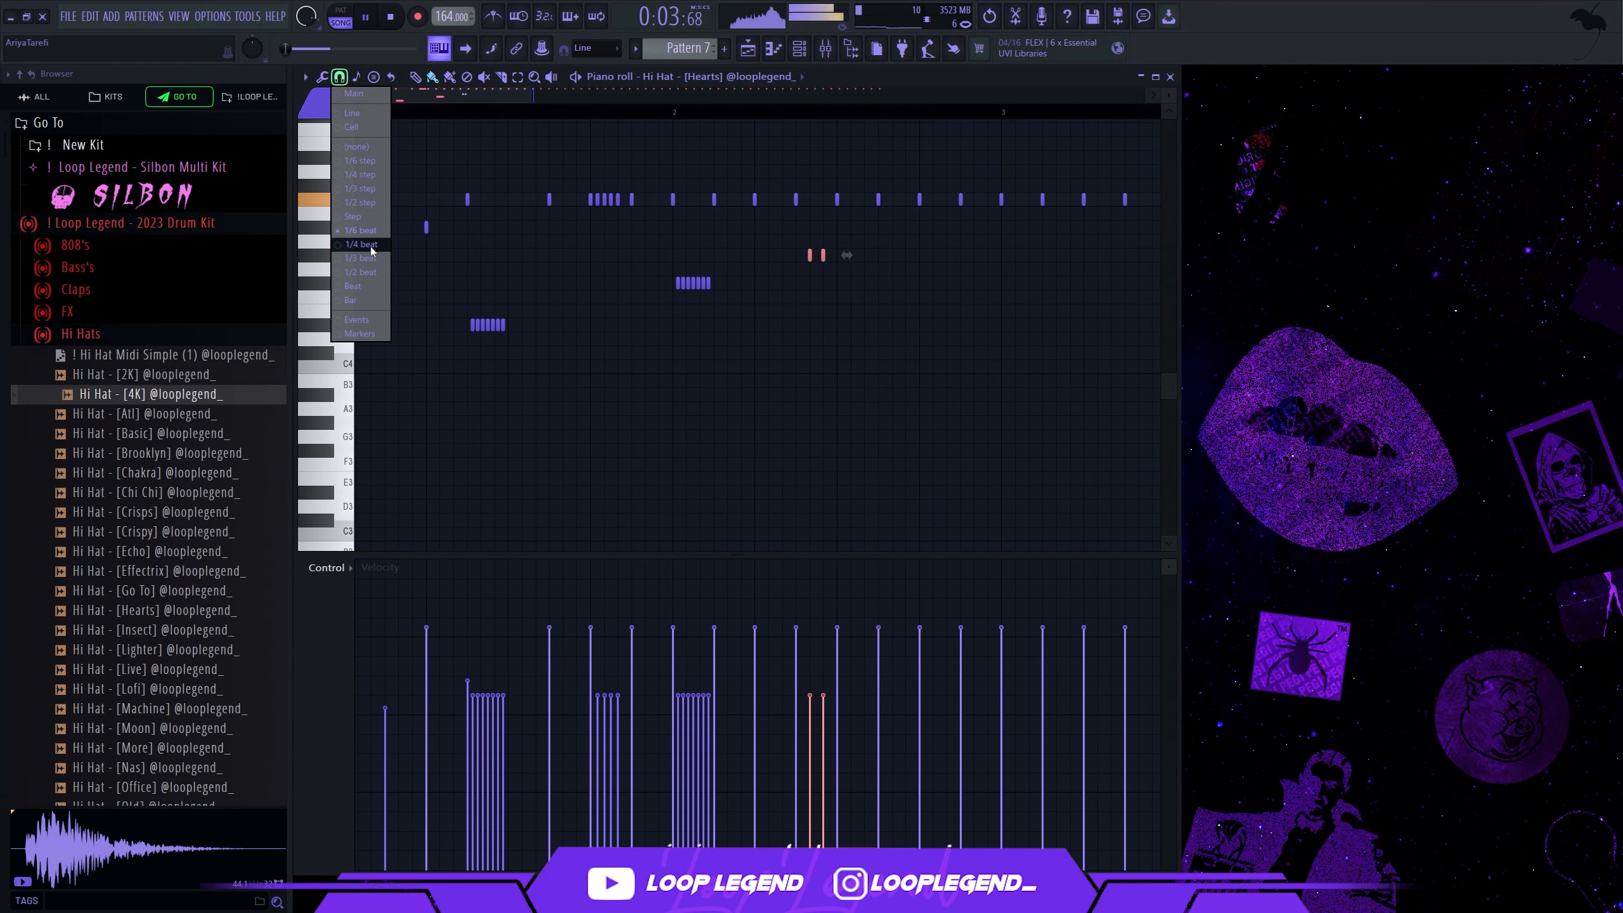
{"action": "left_click", "coordinate": [359, 189]}
{"action": "scroll", "coordinate": [927, 337], "scroll_direction": "up", "scroll_amount": 4}
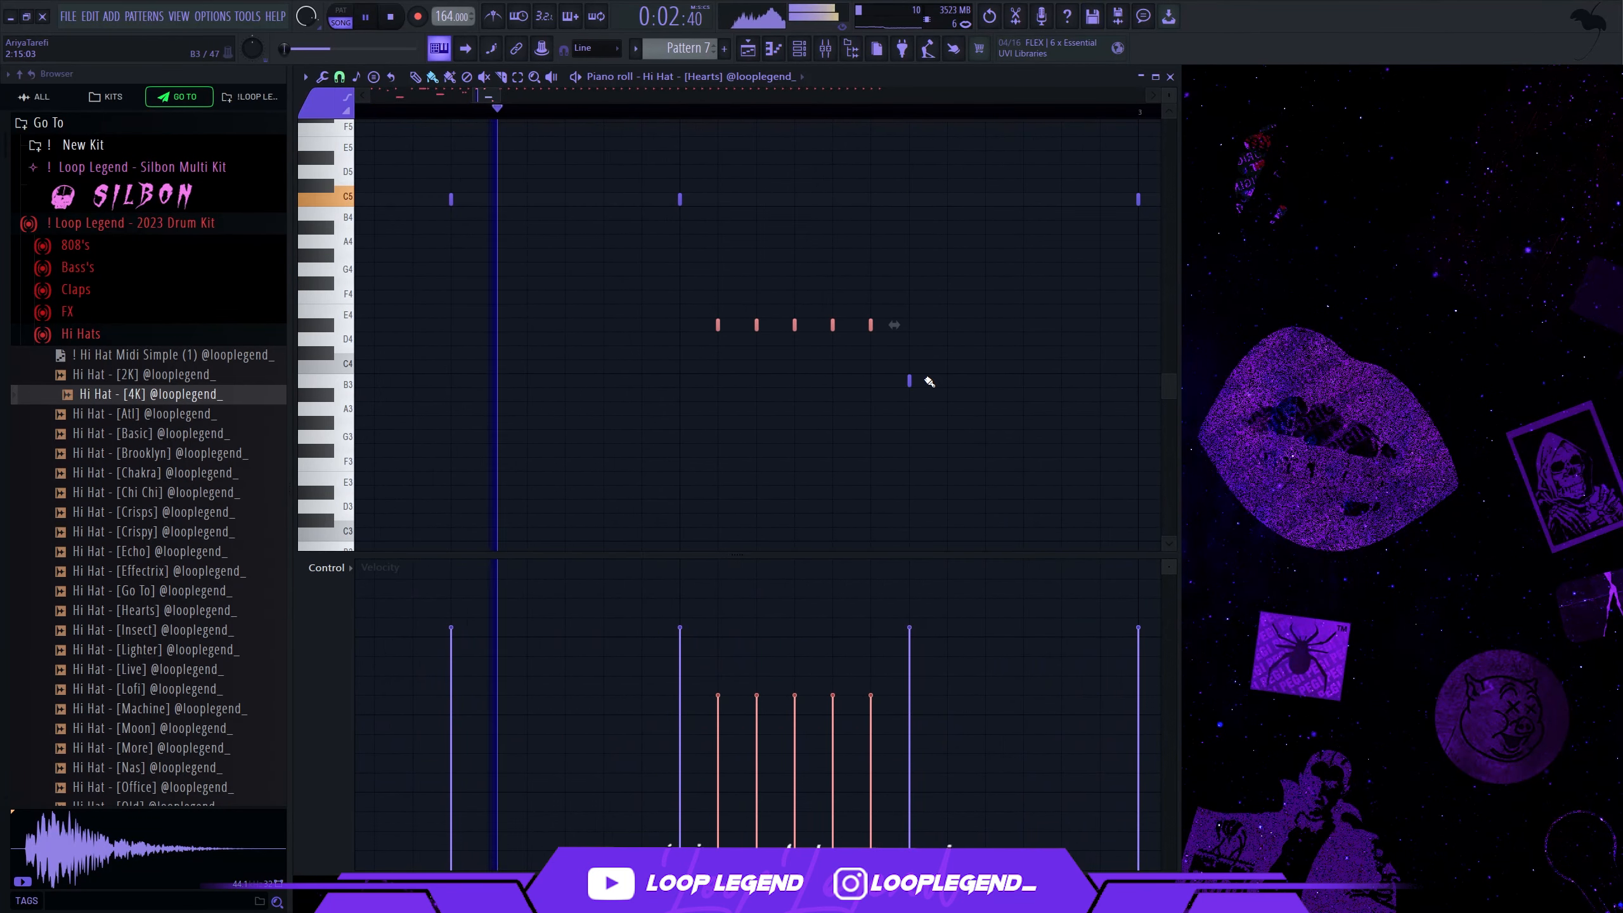
{"action": "scroll", "coordinate": [920, 390], "scroll_direction": "down", "scroll_amount": 4}
{"action": "scroll", "coordinate": [889, 435], "scroll_direction": "up", "scroll_amount": 4}
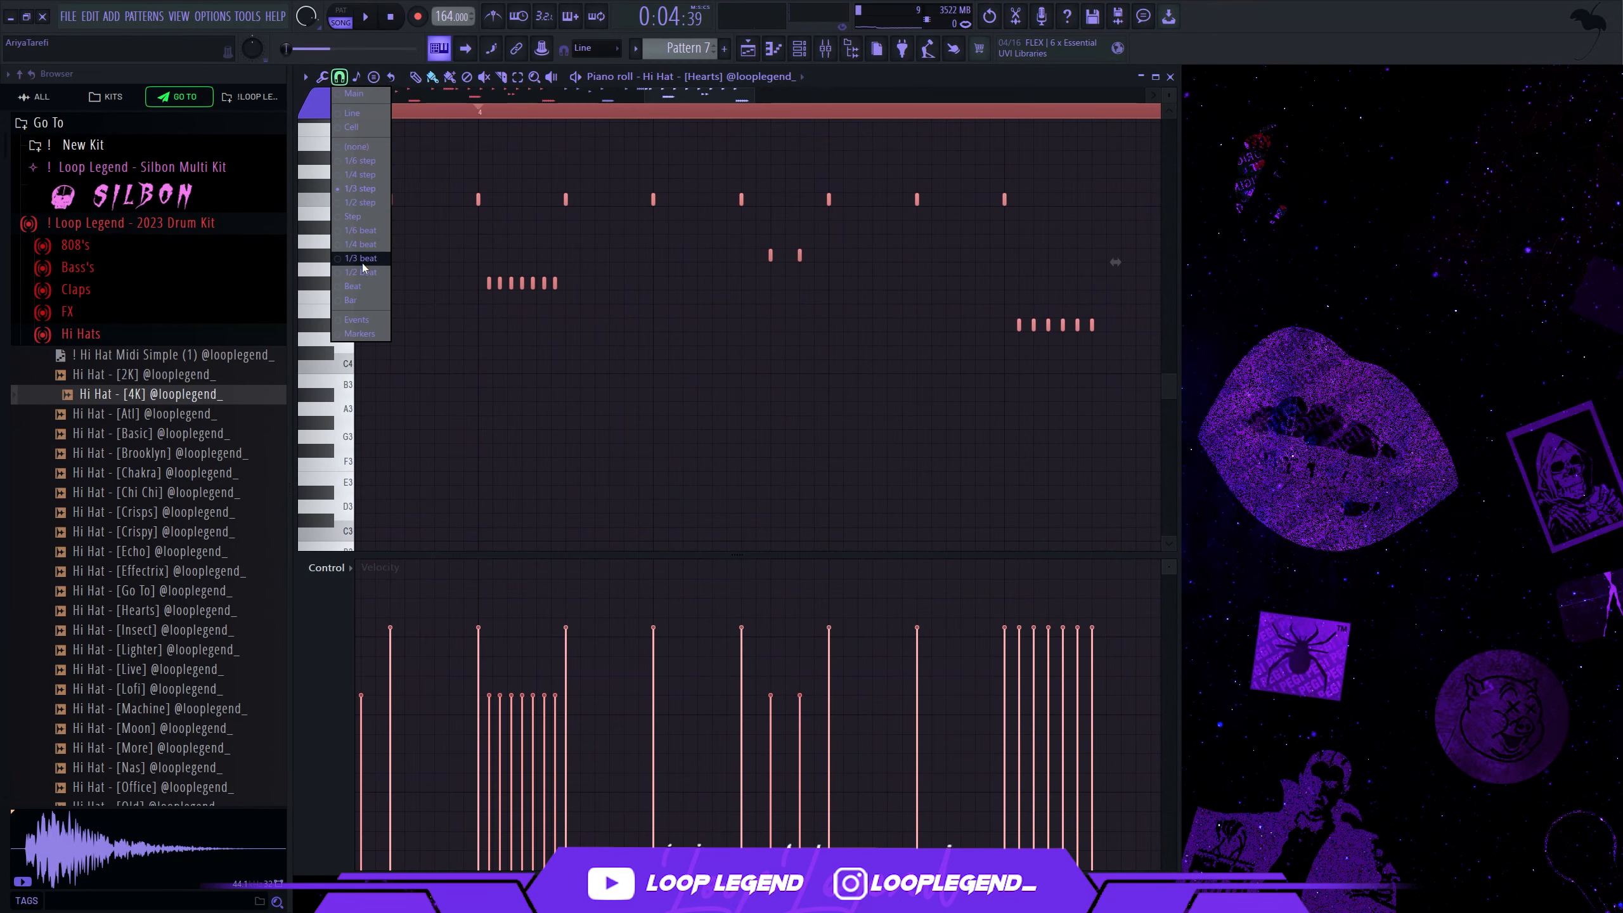
Step: Set the snap to 1/3 beat and replace the G#4 pair and straight hits in bar 4 with C5 triplets followed by one B4 hit
{"action": "left_click", "coordinate": [362, 262]}
{"action": "left_click", "coordinate": [846, 260], "text": "ctrl"}
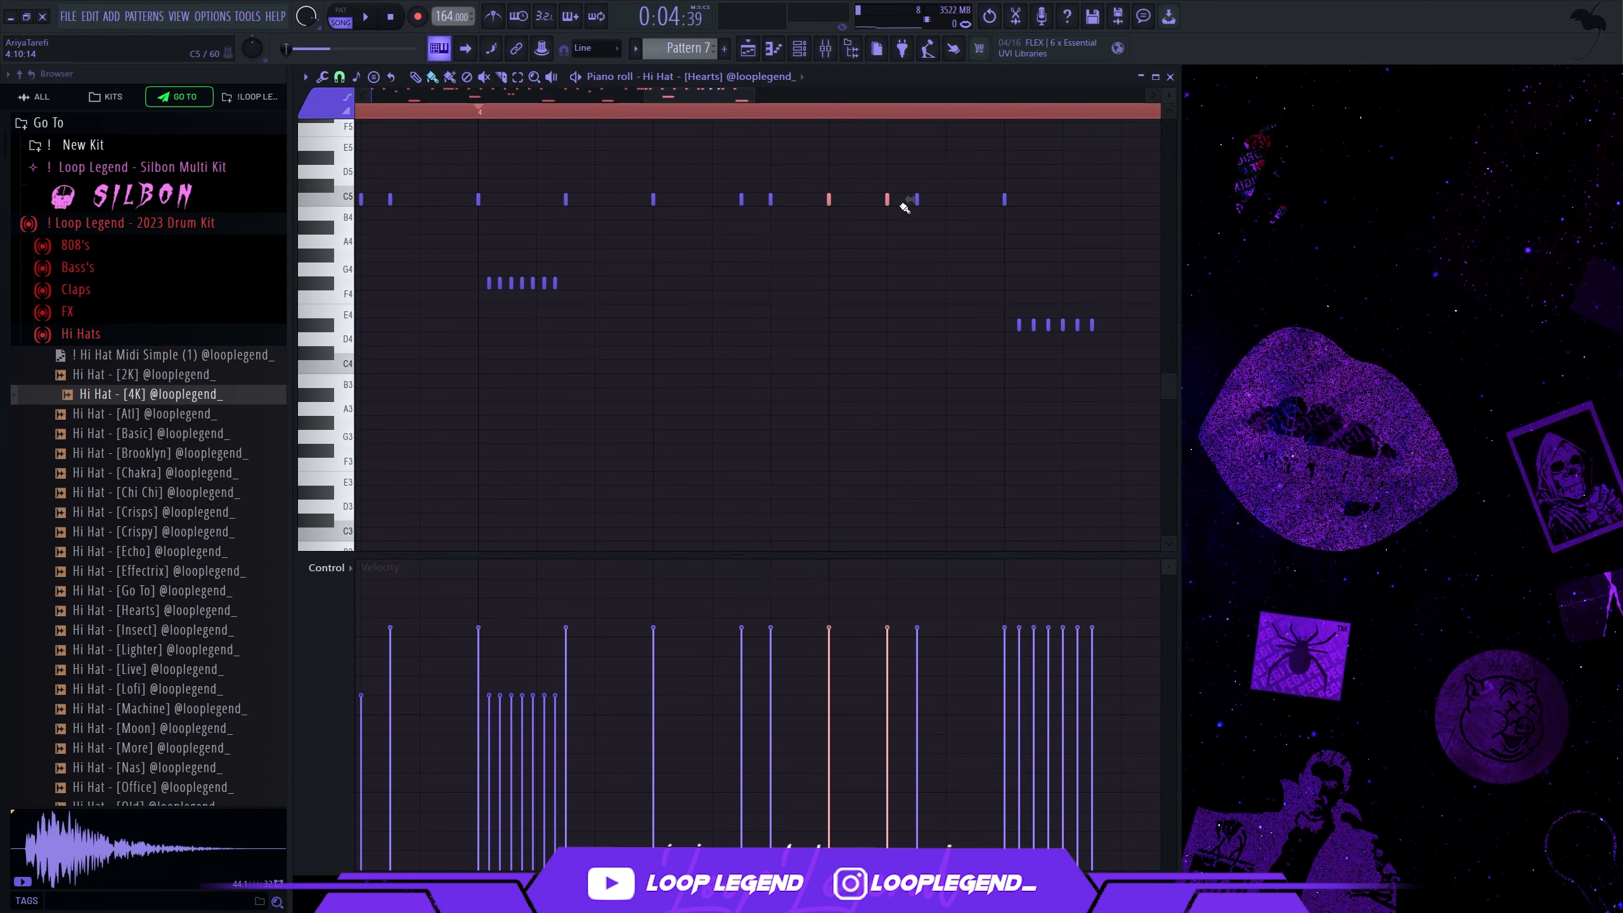
{"action": "key", "text": "space"}
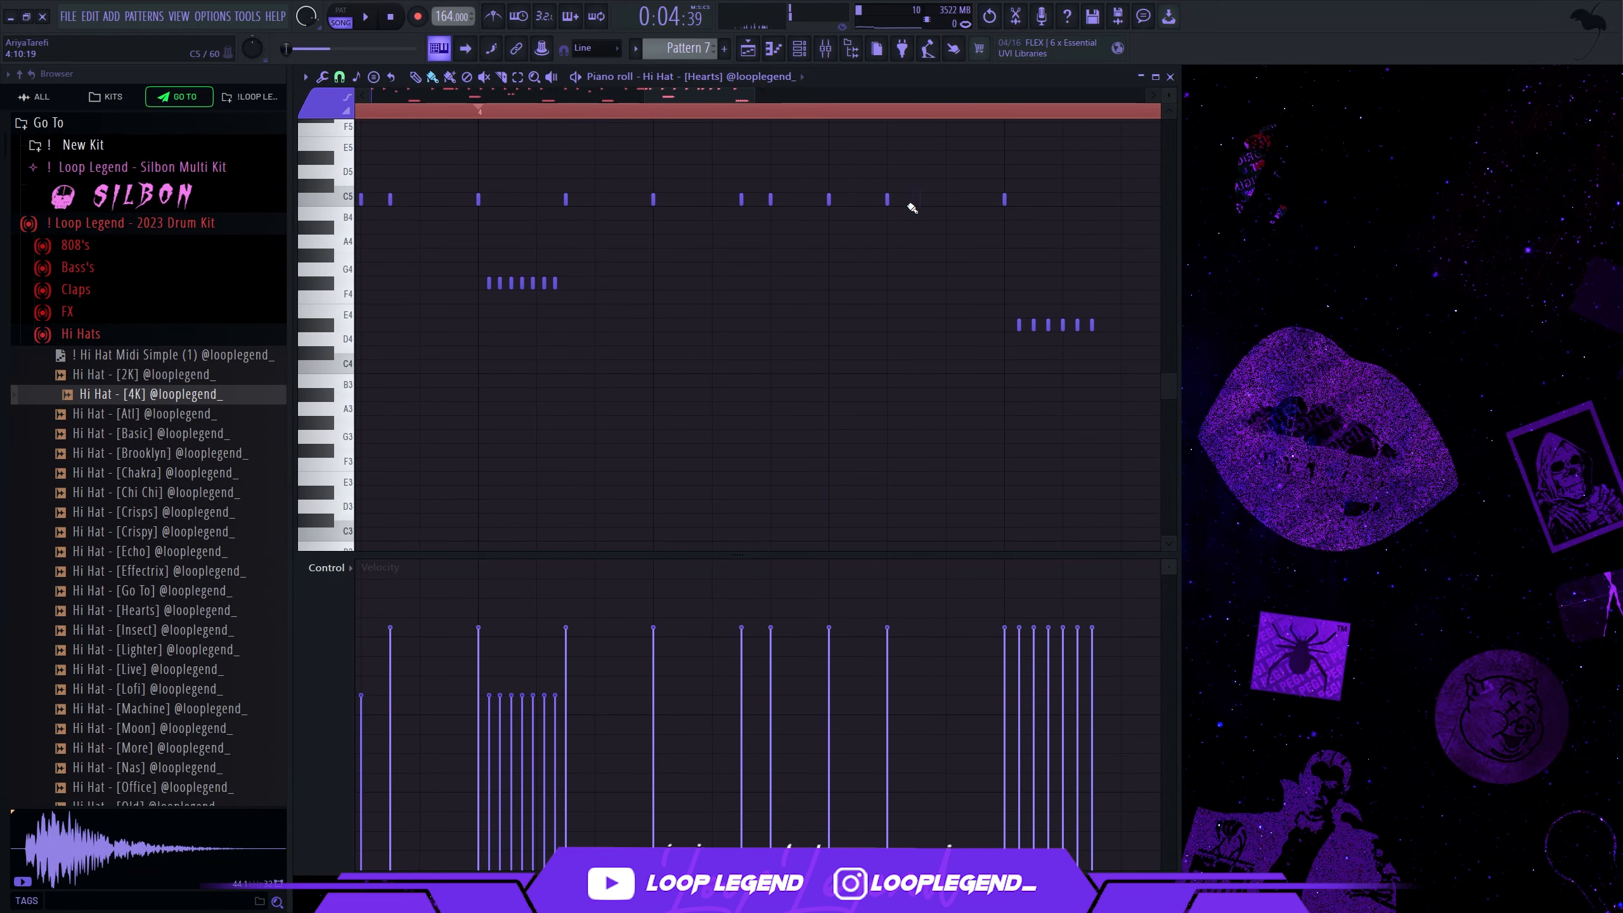
{"action": "left_click", "coordinate": [947, 213]}
{"action": "right_click", "coordinate": [1004, 201]}
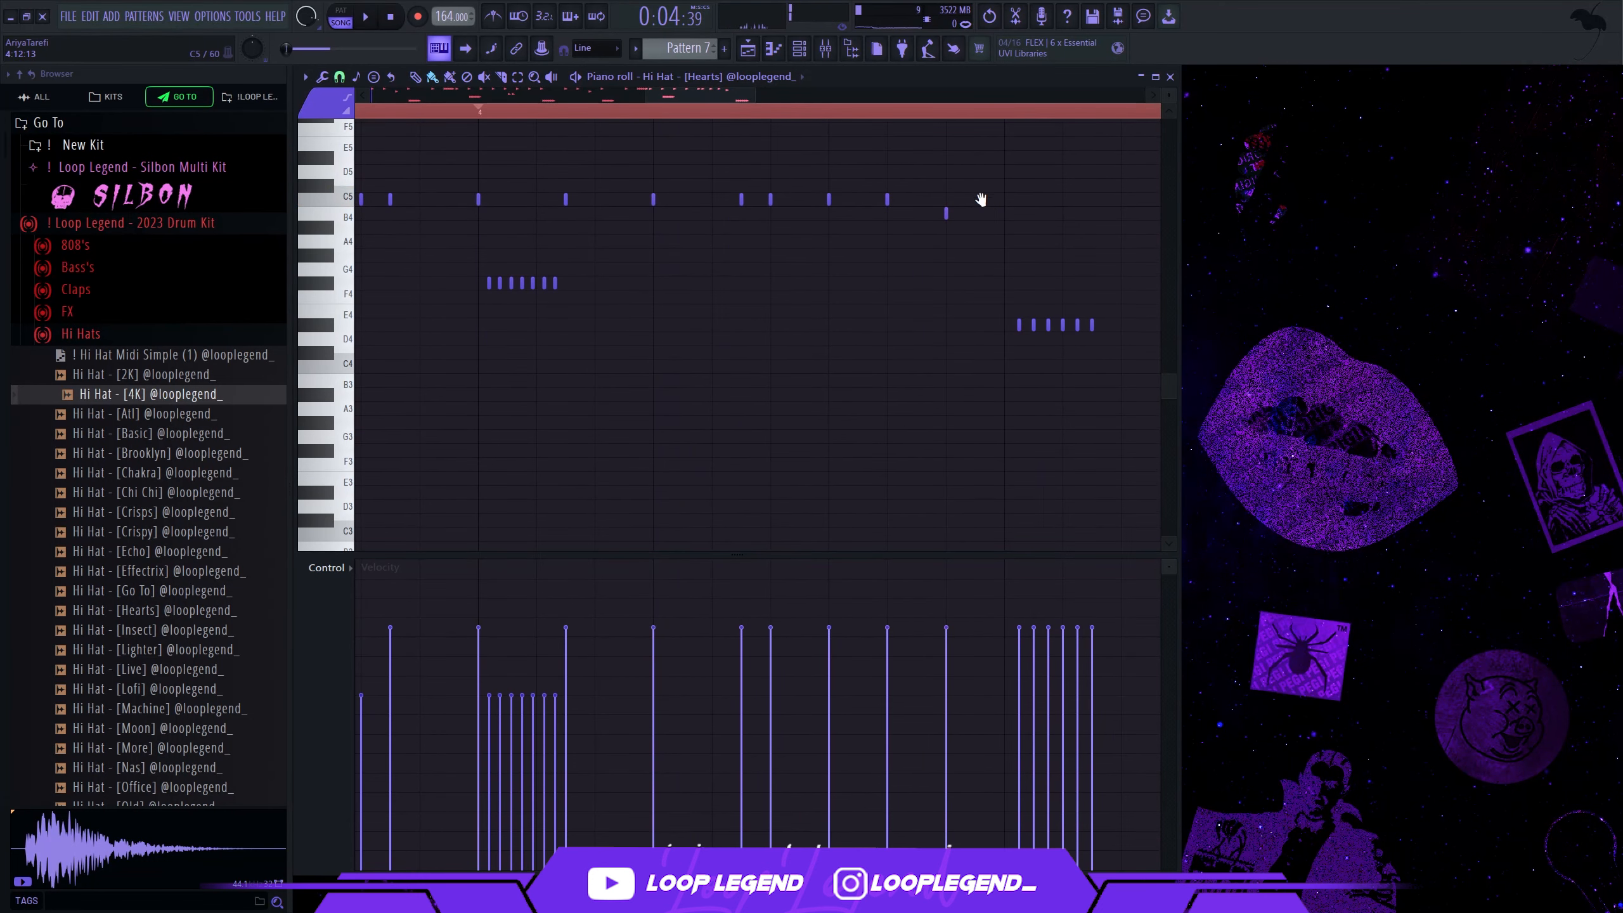
Step: Replace the D#4 roll at the end of bar 4 with descending triplet hits on A4, F#4 and D4, and play the pattern
{"action": "left_click_drag", "start_coordinate": [980, 200], "coordinate": [845, 274]}
{"action": "left_click", "coordinate": [872, 315]}
{"action": "left_click_drag", "start_coordinate": [1004, 386], "coordinate": [886, 407]}
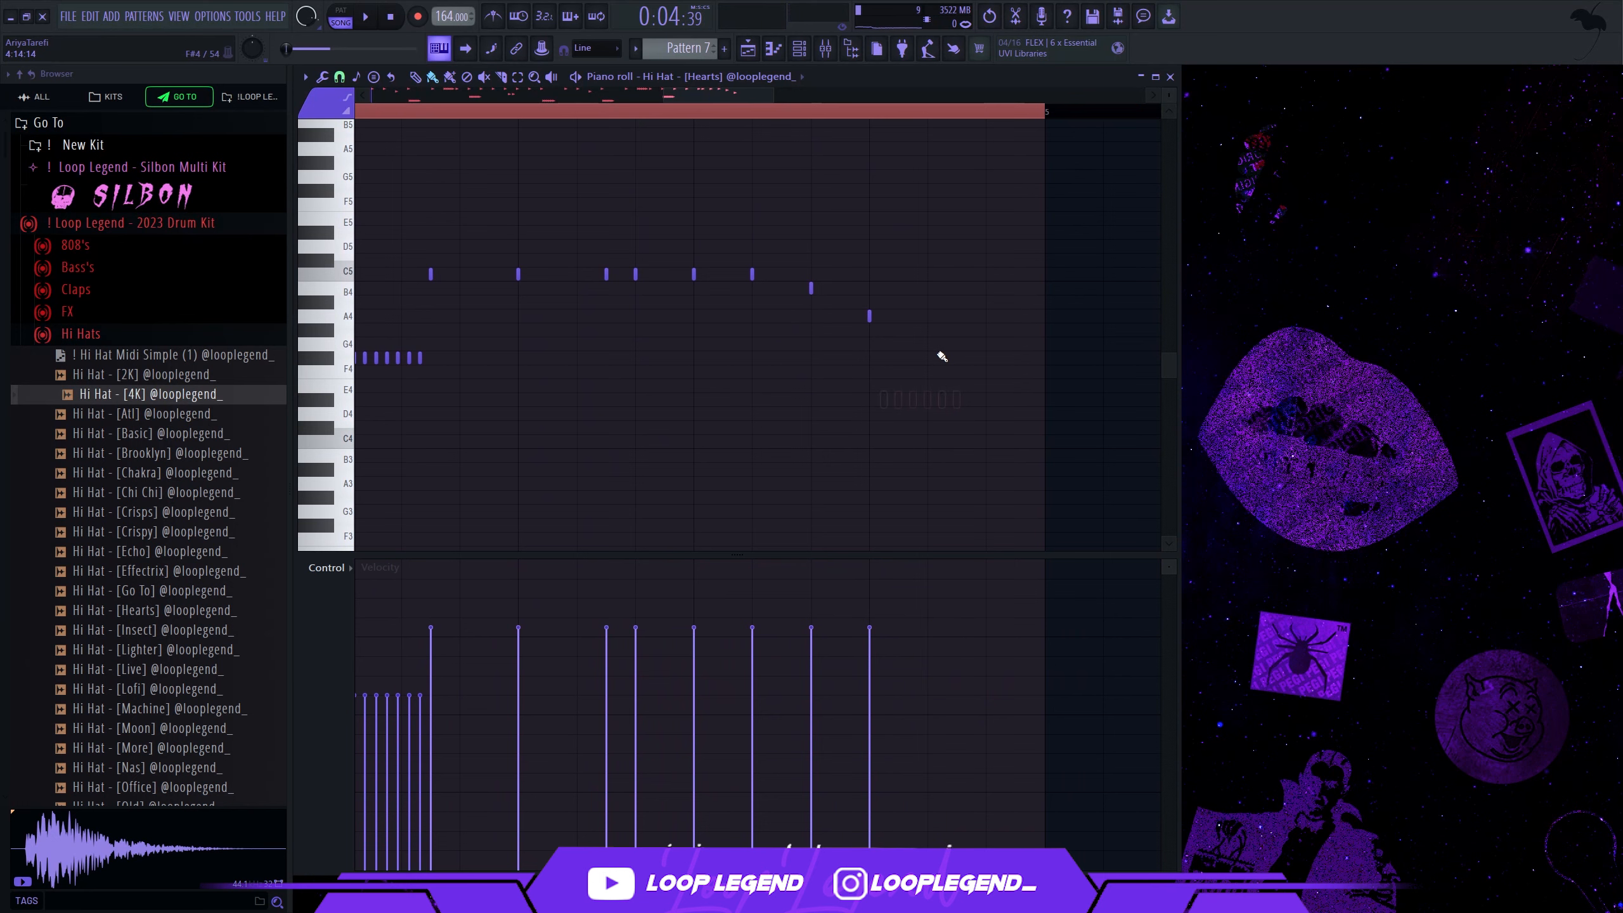
{"action": "left_click", "coordinate": [986, 414]}
{"action": "scroll", "coordinate": [978, 422], "scroll_direction": "down", "scroll_amount": 6}
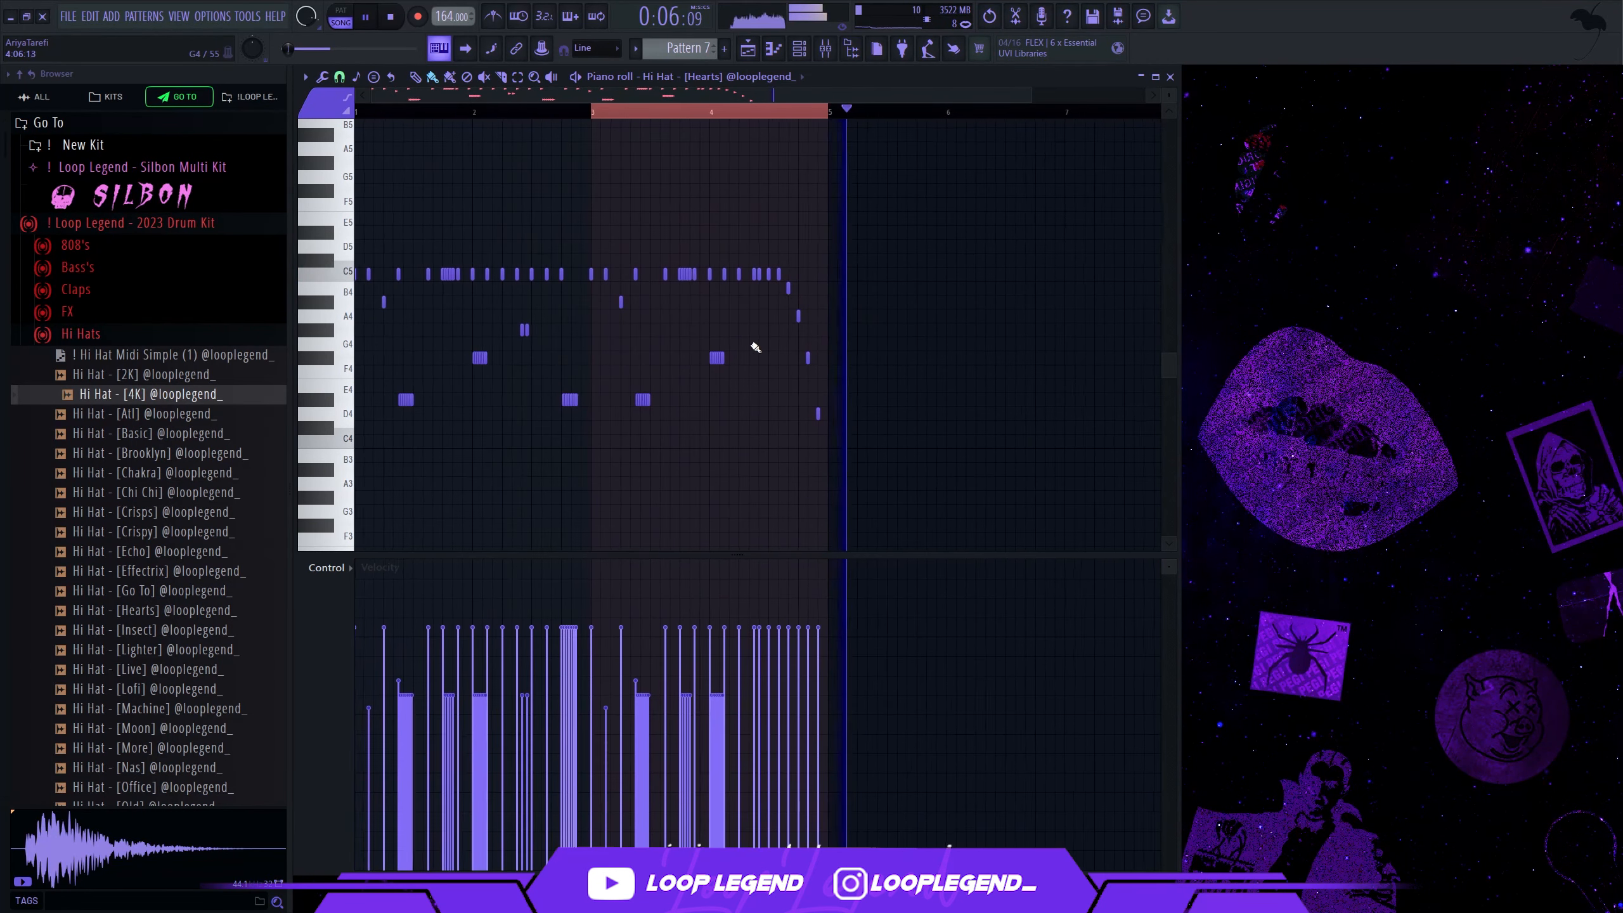
Step: Select the descending hi-hat notes at the end of bar 4 and randomize their panning with the piano roll randomizer
{"action": "left_click_drag", "start_coordinate": [901, 199], "coordinate": [791, 450]}
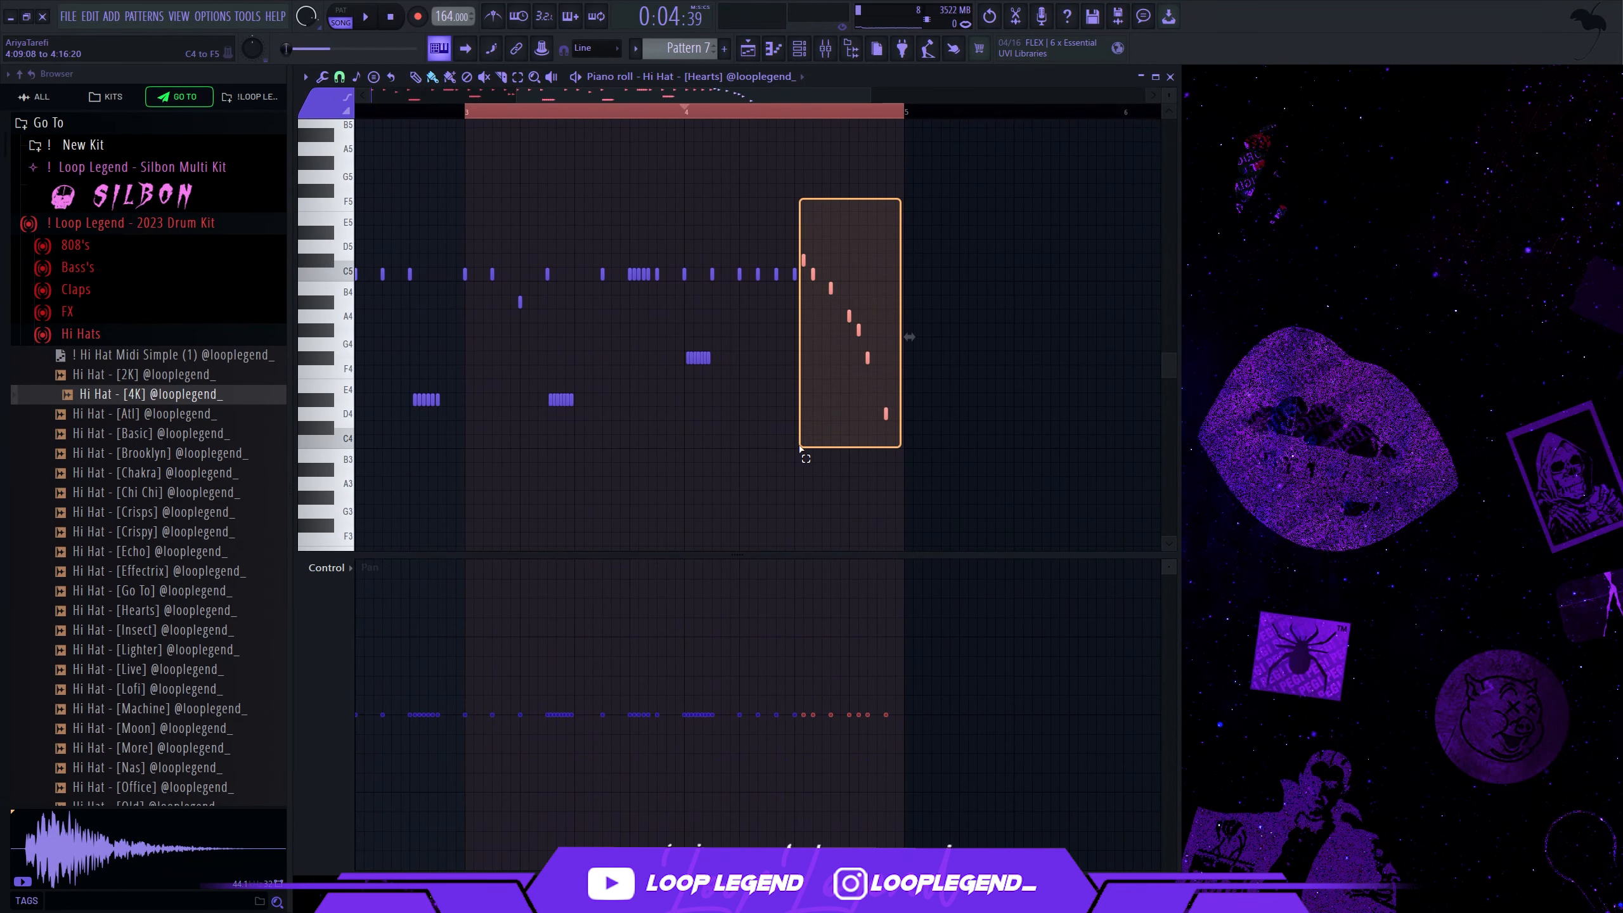
{"action": "key", "text": "alt+r"}
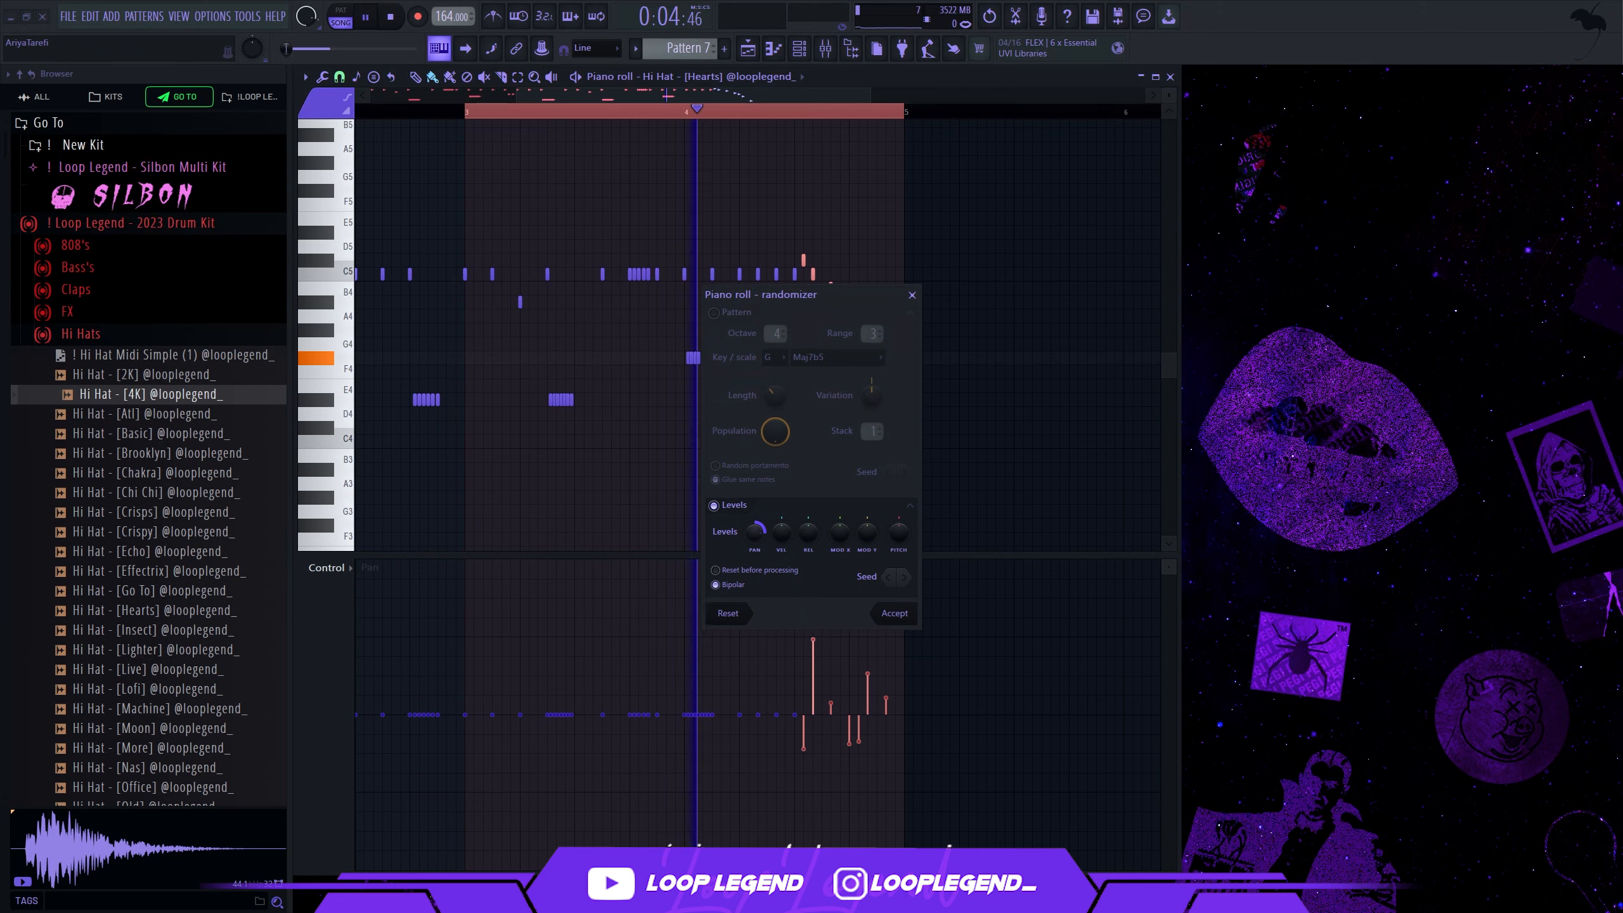
{"action": "left_click_drag", "start_coordinate": [754, 532], "coordinate": [754, 570]}
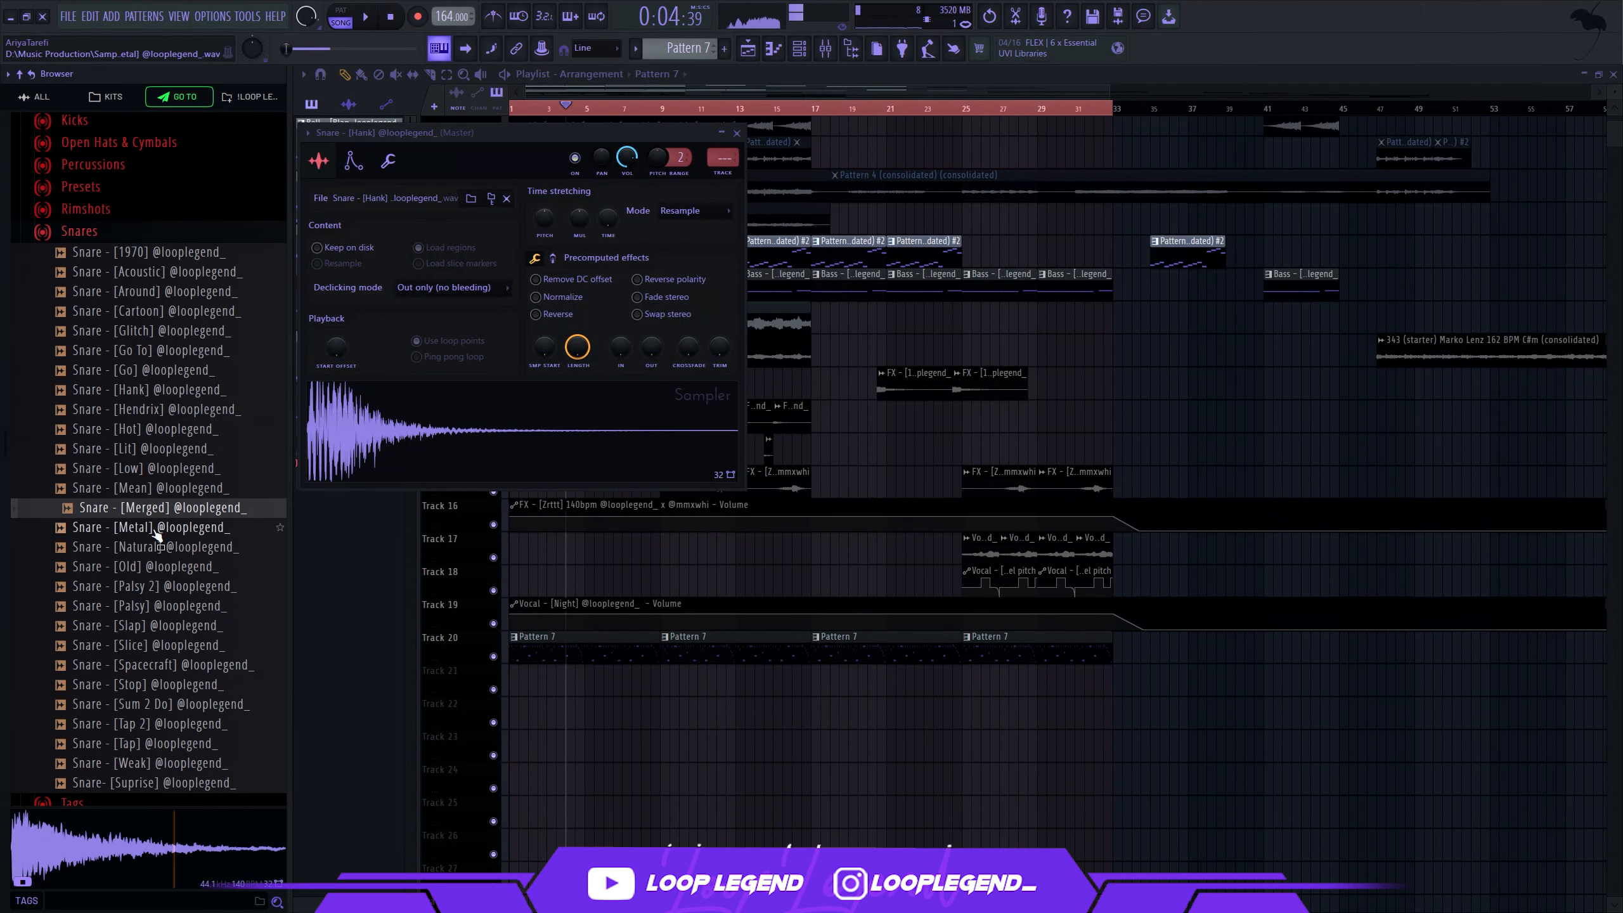
Step: Audition the Metal, Palsy 2, Palsy and Spacecraft snares and load Snare - [Stop] into a new sampler channel
{"action": "left_click", "coordinate": [154, 530]}
{"action": "left_click", "coordinate": [145, 589]}
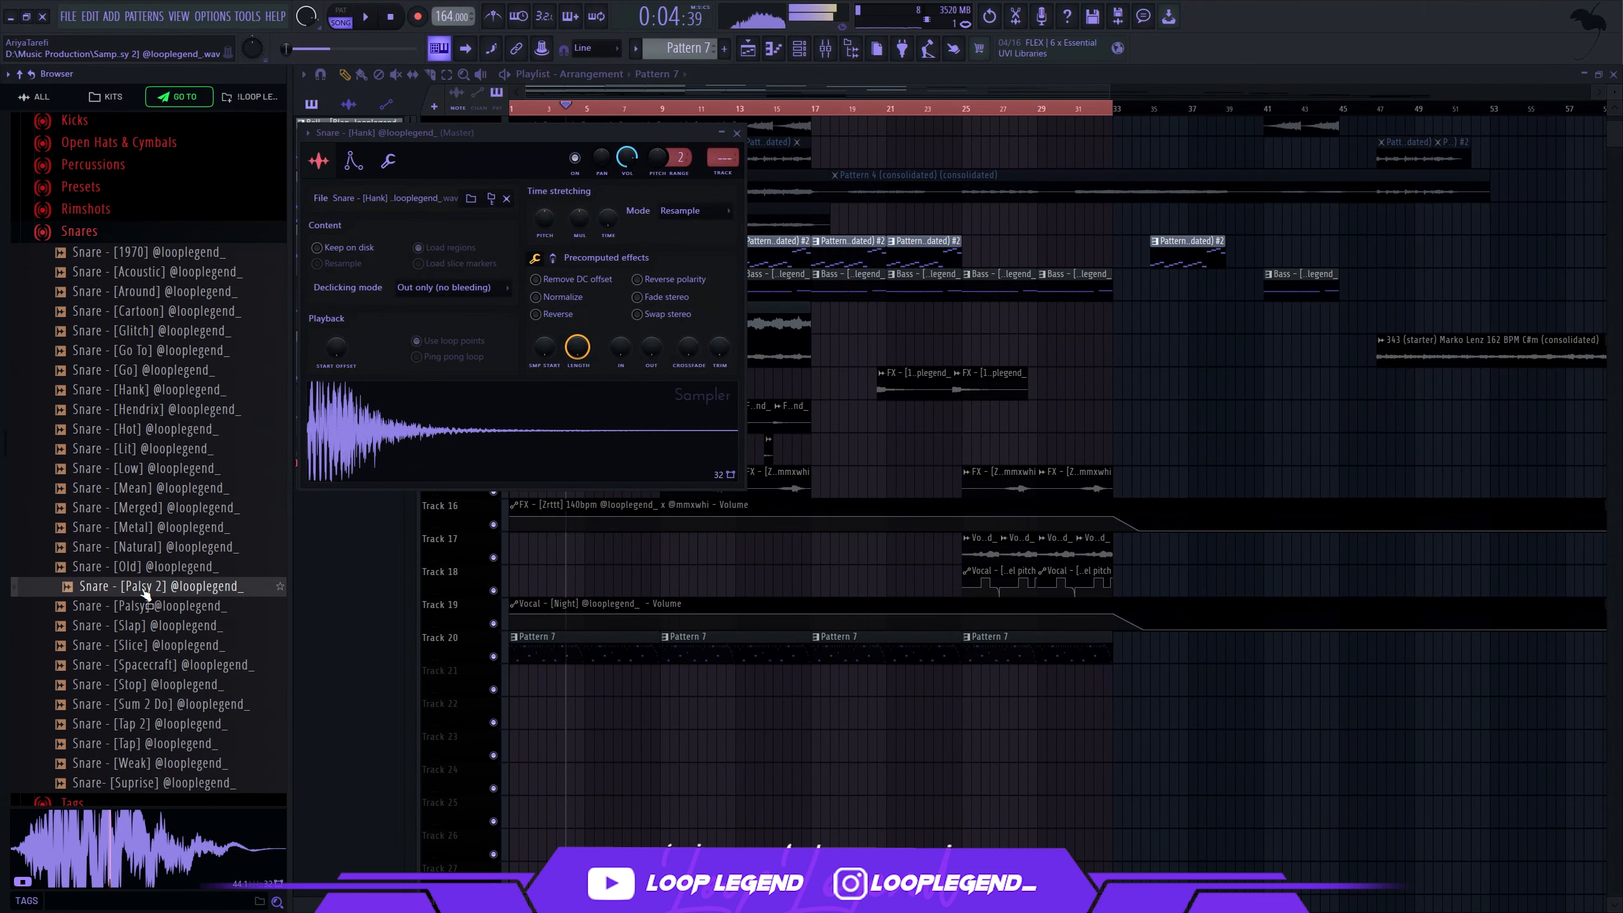
{"action": "left_click", "coordinate": [148, 610]}
{"action": "left_click", "coordinate": [149, 663]}
{"action": "left_click", "coordinate": [163, 685]}
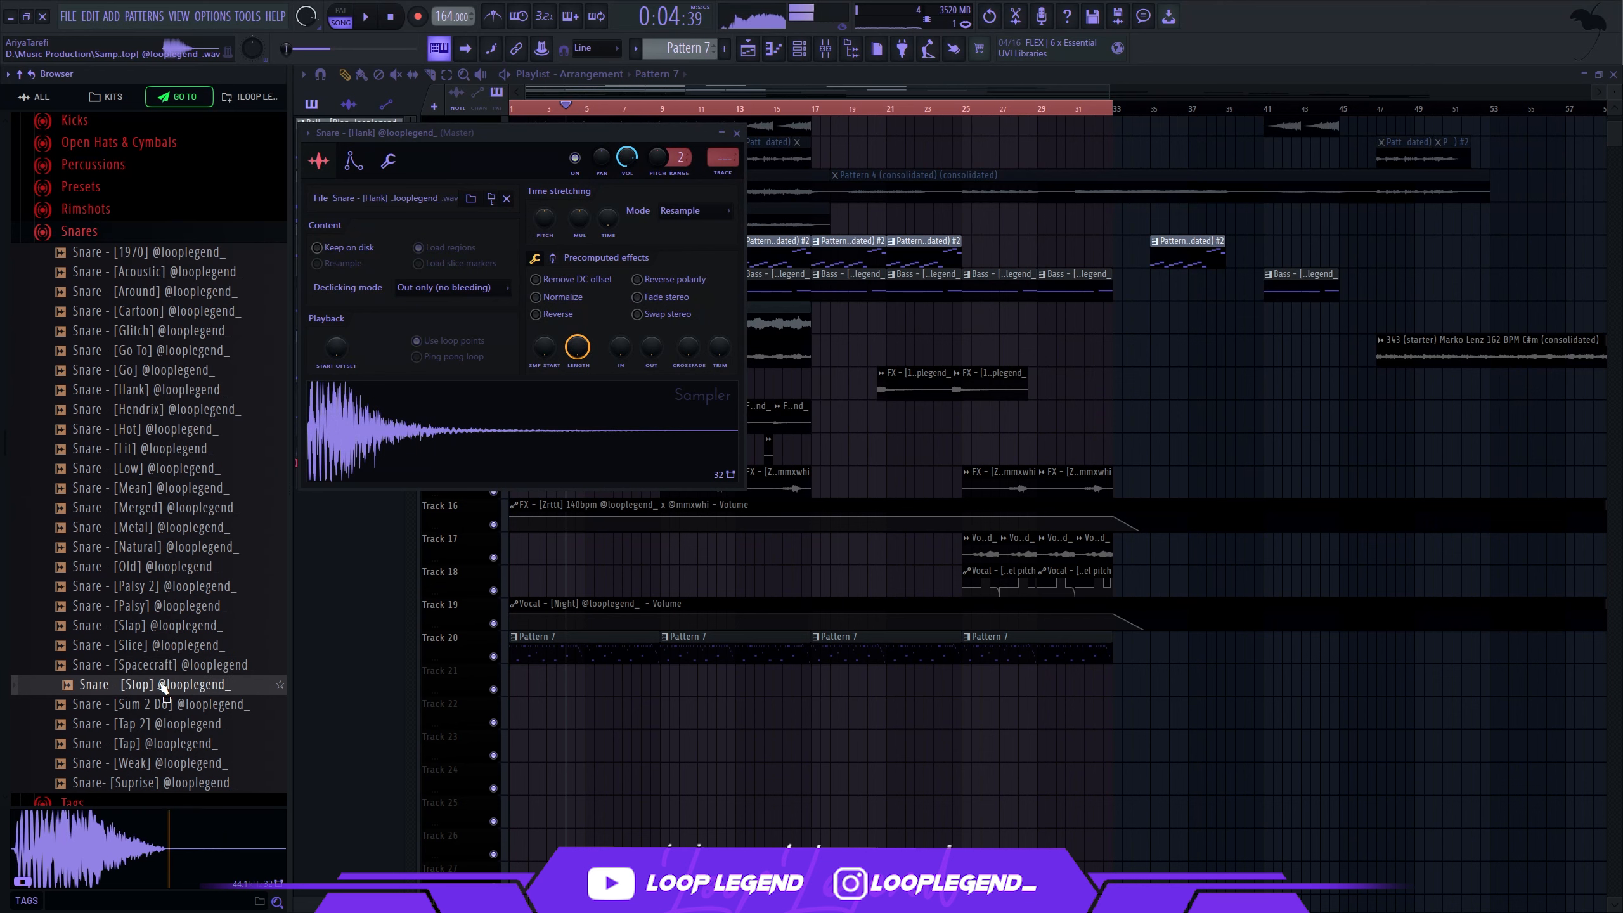
Step: Audition the Tap, Tap 2 and Sum 2 Do snares and load Snare - [Spacecraft] into a new sampler channel
{"action": "left_click", "coordinate": [156, 743]}
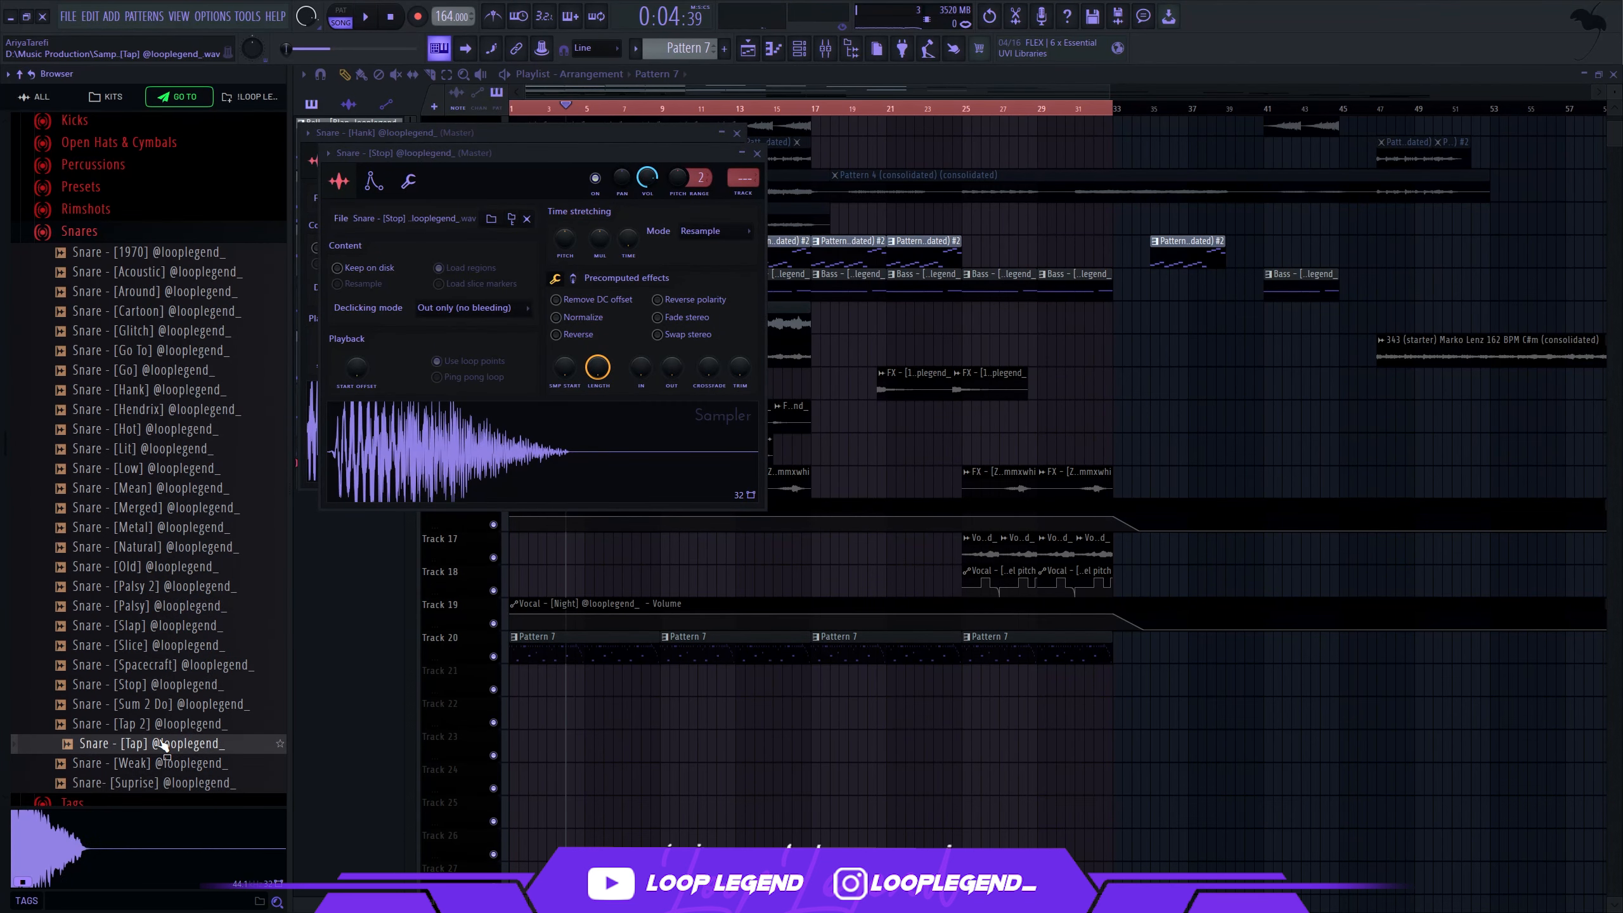
{"action": "left_click", "coordinate": [165, 724]}
{"action": "left_click", "coordinate": [170, 704]}
{"action": "left_click", "coordinate": [174, 665]}
{"action": "right_click", "coordinate": [175, 662]}
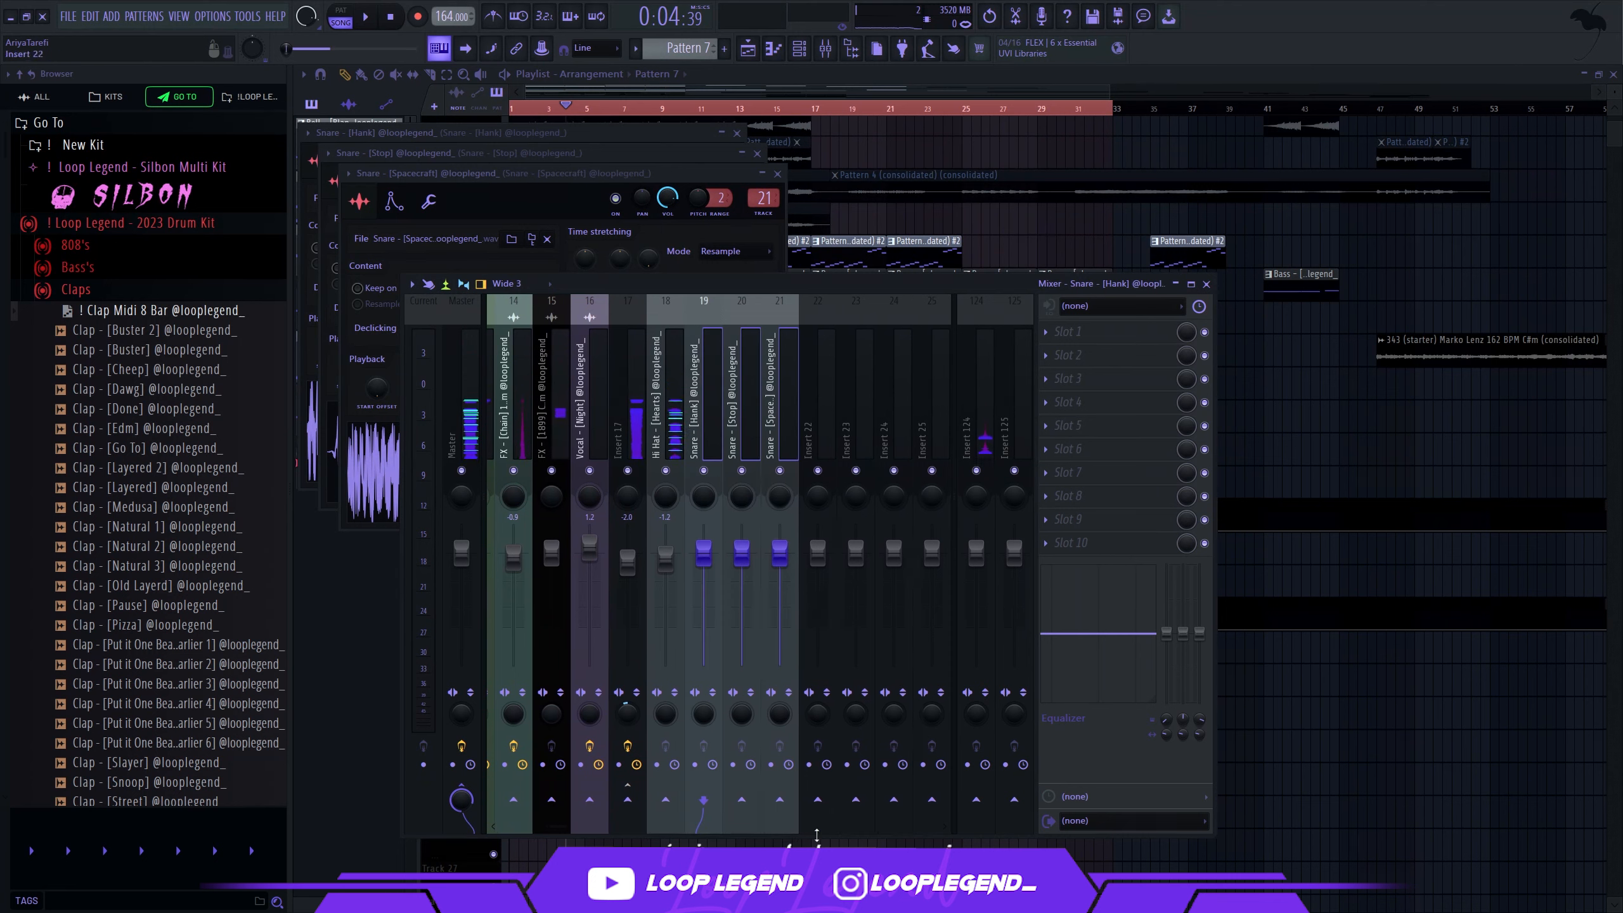
Step: Route the three snare tracks only to Insert 22, lower Insert 22 to about -4.5 dB, and balance the snares' levels and panning
{"action": "left_click", "coordinate": [818, 799]}
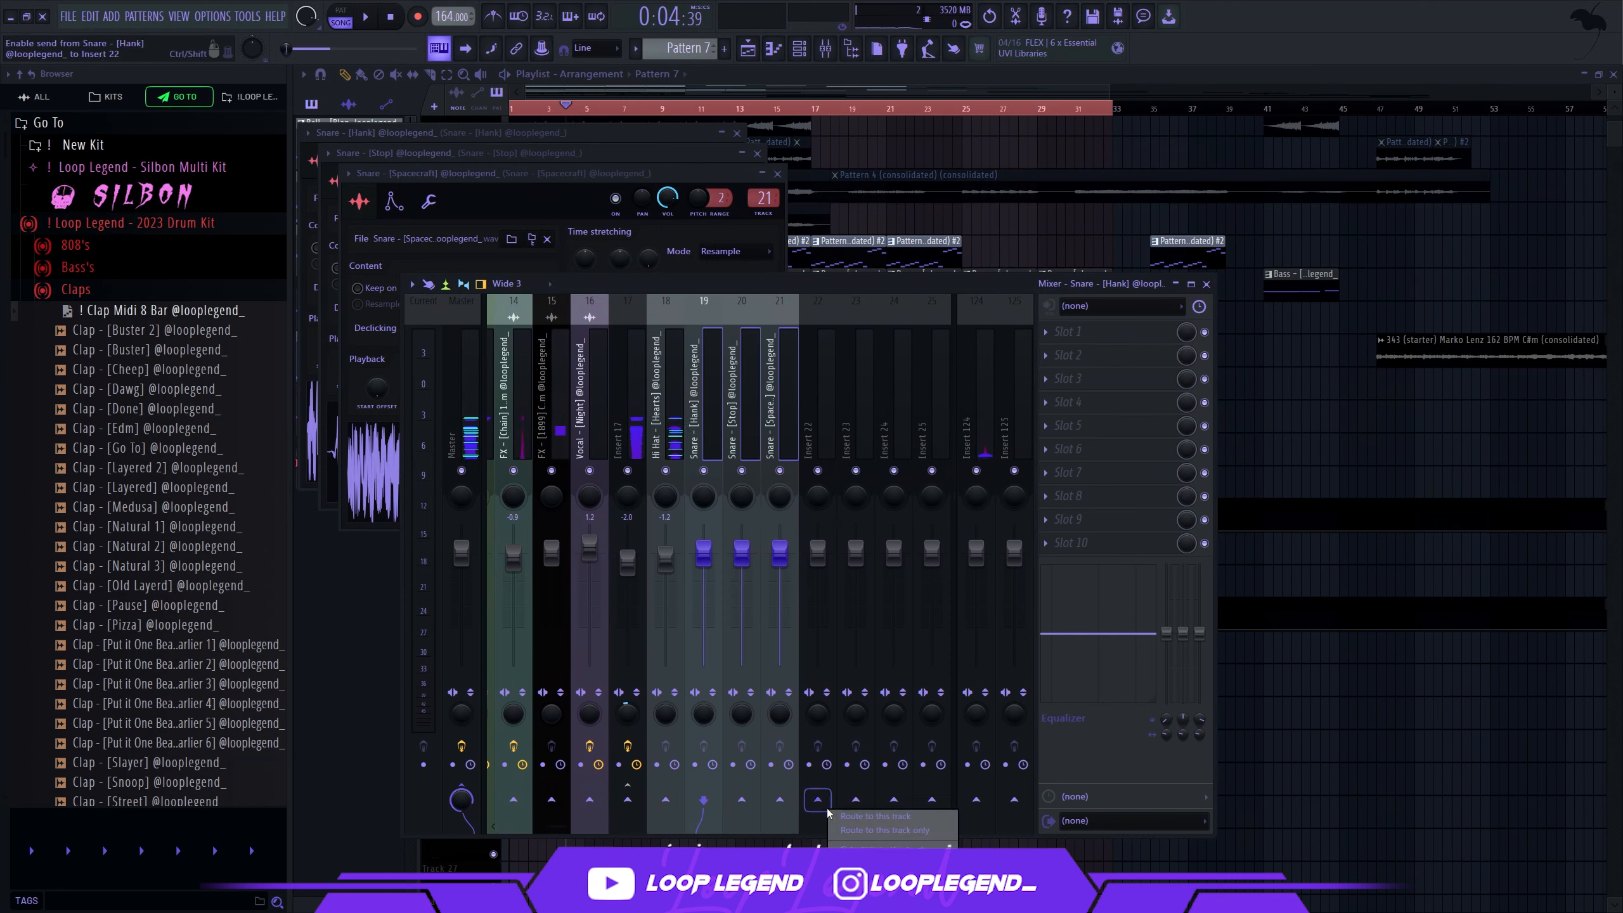
{"action": "left_click_drag", "start_coordinate": [818, 551], "coordinate": [817, 593]}
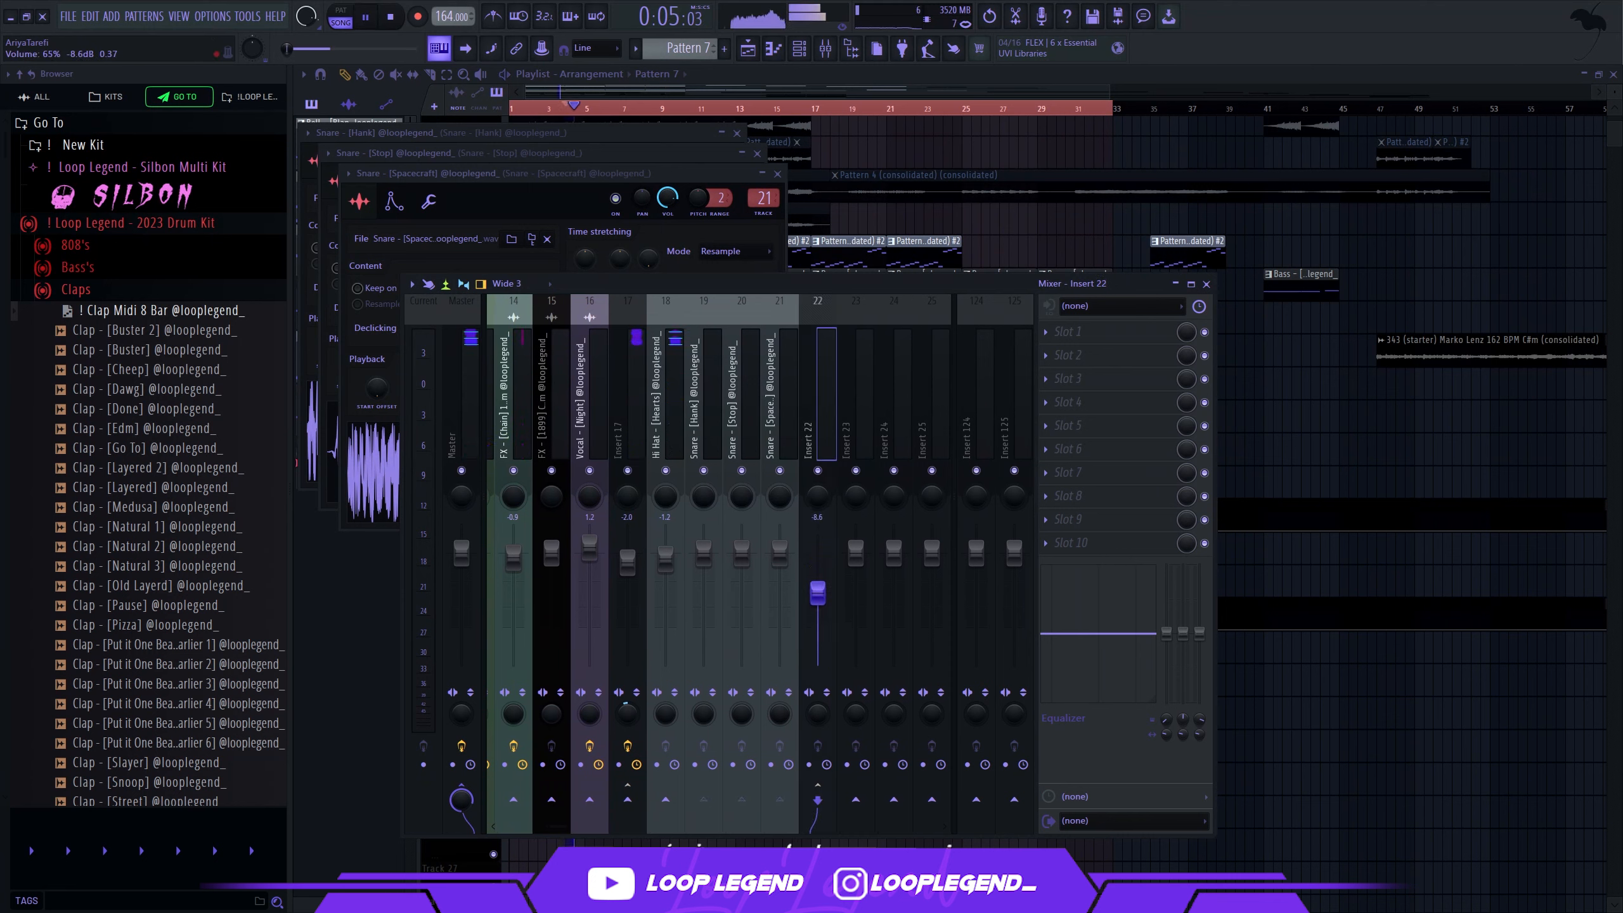
{"action": "left_click", "coordinate": [796, 476]}
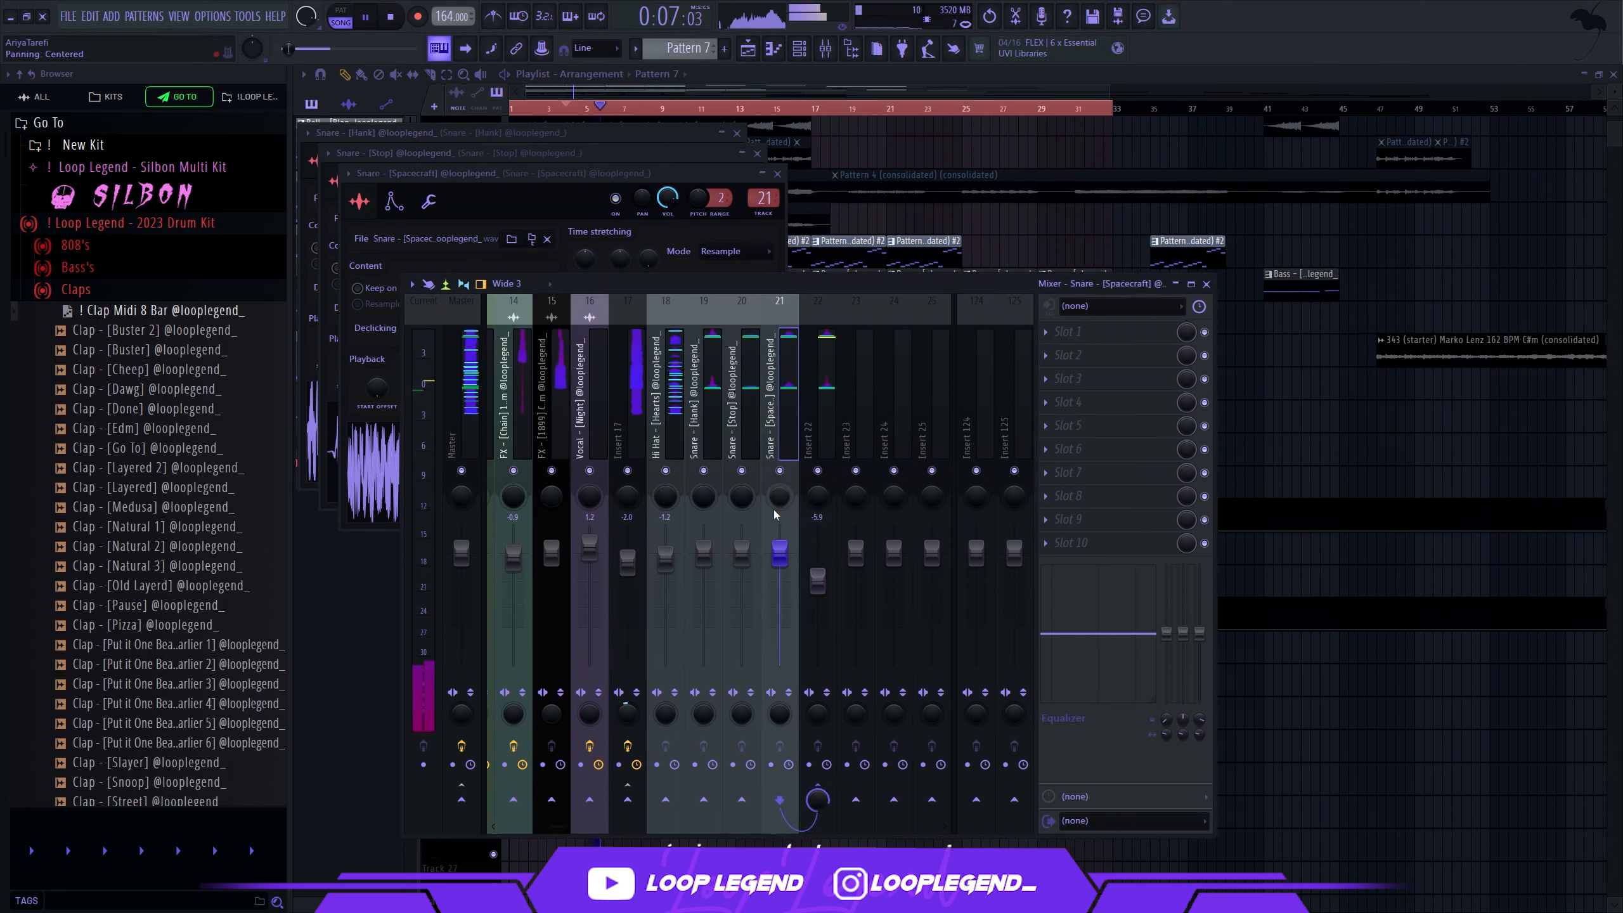
{"action": "left_click_drag", "start_coordinate": [818, 582], "coordinate": [739, 559]}
{"action": "left_click_drag", "start_coordinate": [700, 444], "coordinate": [770, 437]}
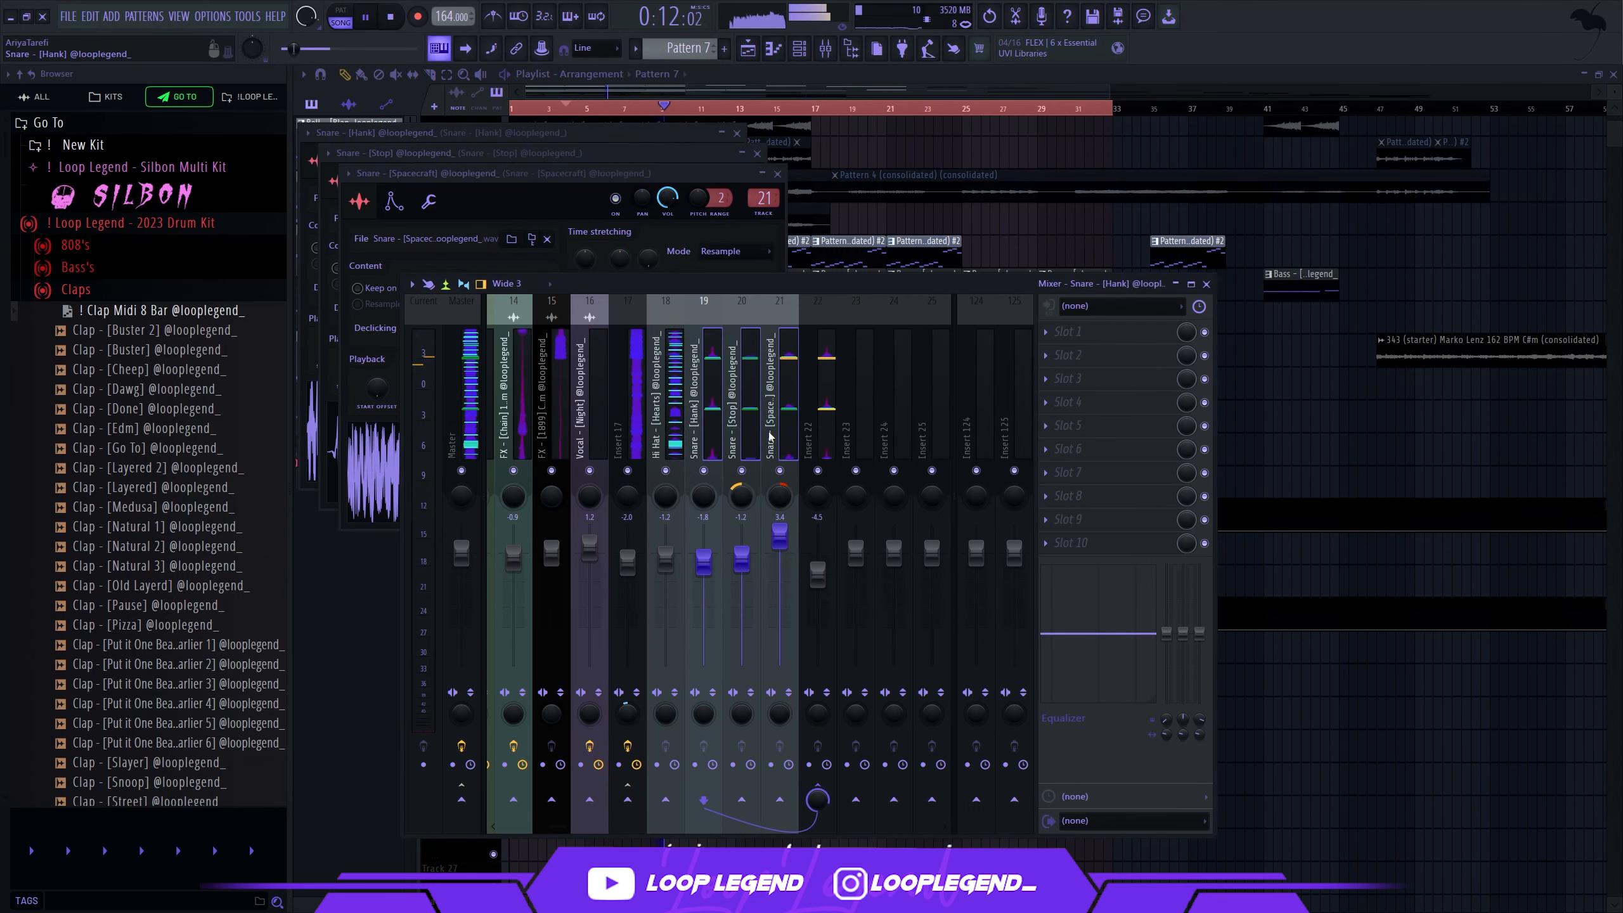
Step: Set the time shift of the Snare - [Spacecraft] channel to 0:02 and close its window
{"action": "left_click", "coordinate": [398, 173]}
{"action": "left_click", "coordinate": [429, 202]}
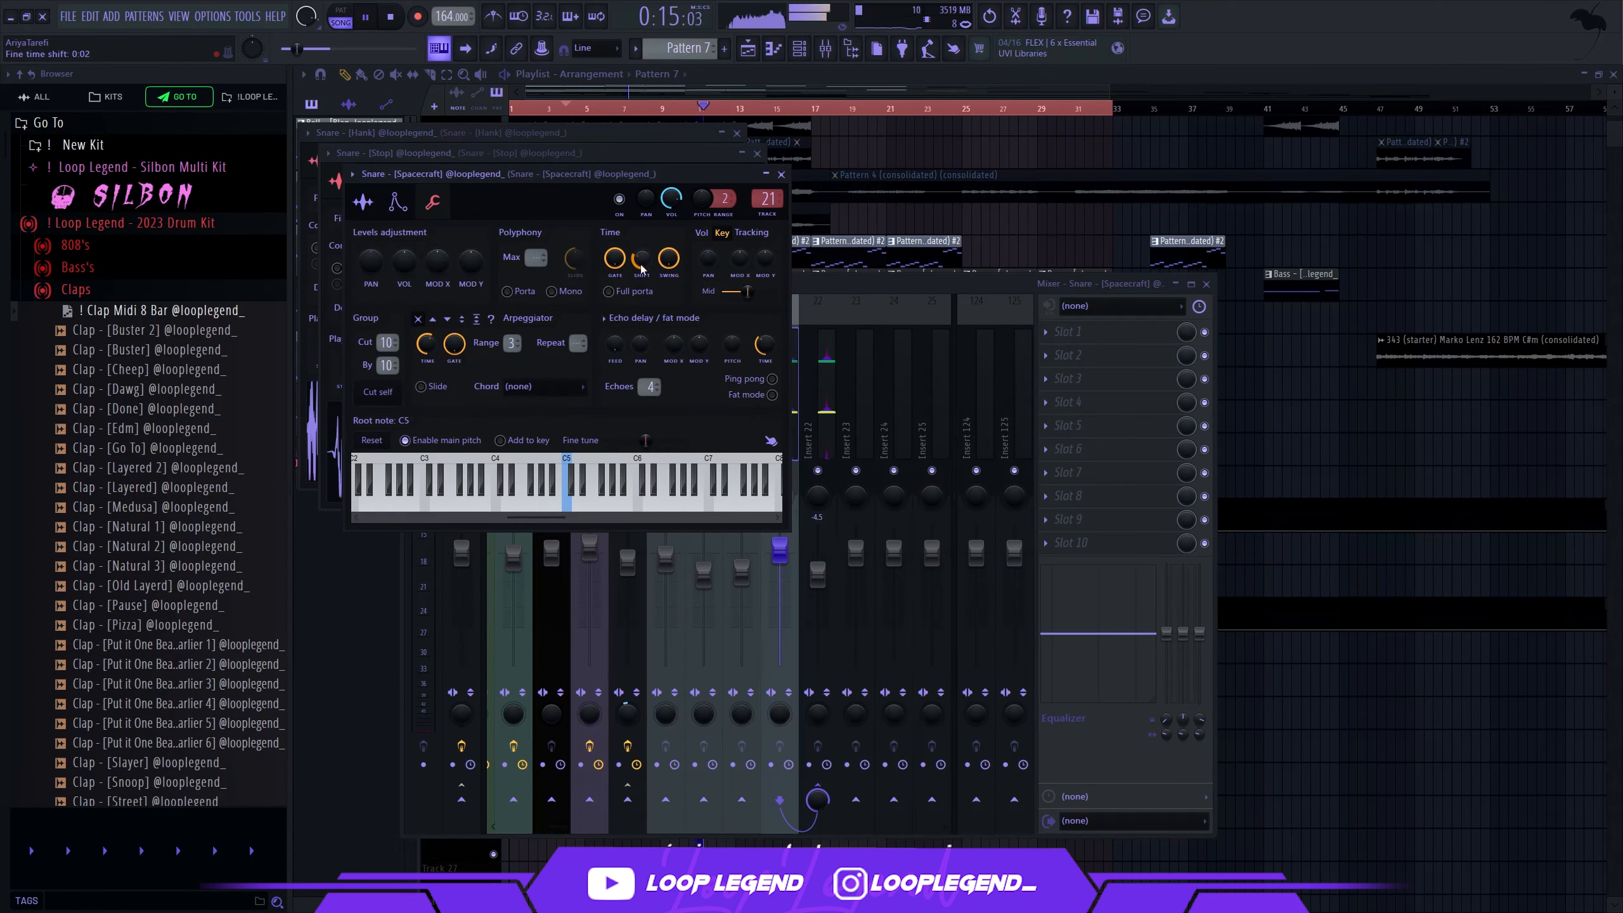
{"action": "key", "text": "Escape"}
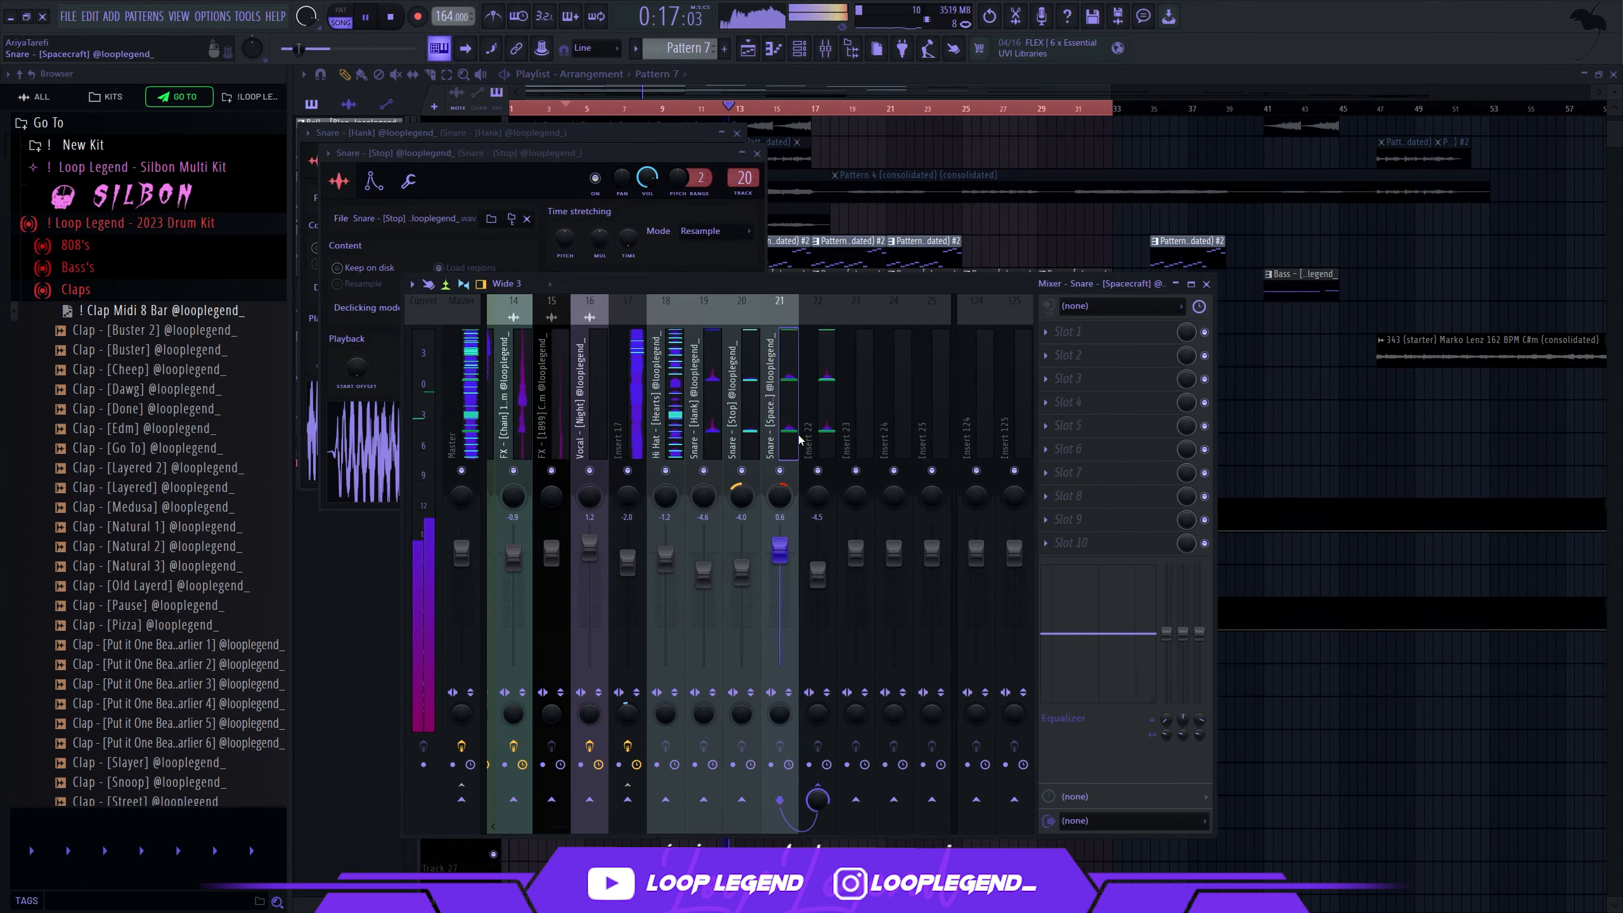
Step: Transpose the layered snare channels' notes upward by semitones in the piano roll, switching between the snare channels
{"action": "key", "text": "F7"}
{"action": "scroll", "coordinate": [738, 82], "scroll_direction": "down", "scroll_amount": 1}
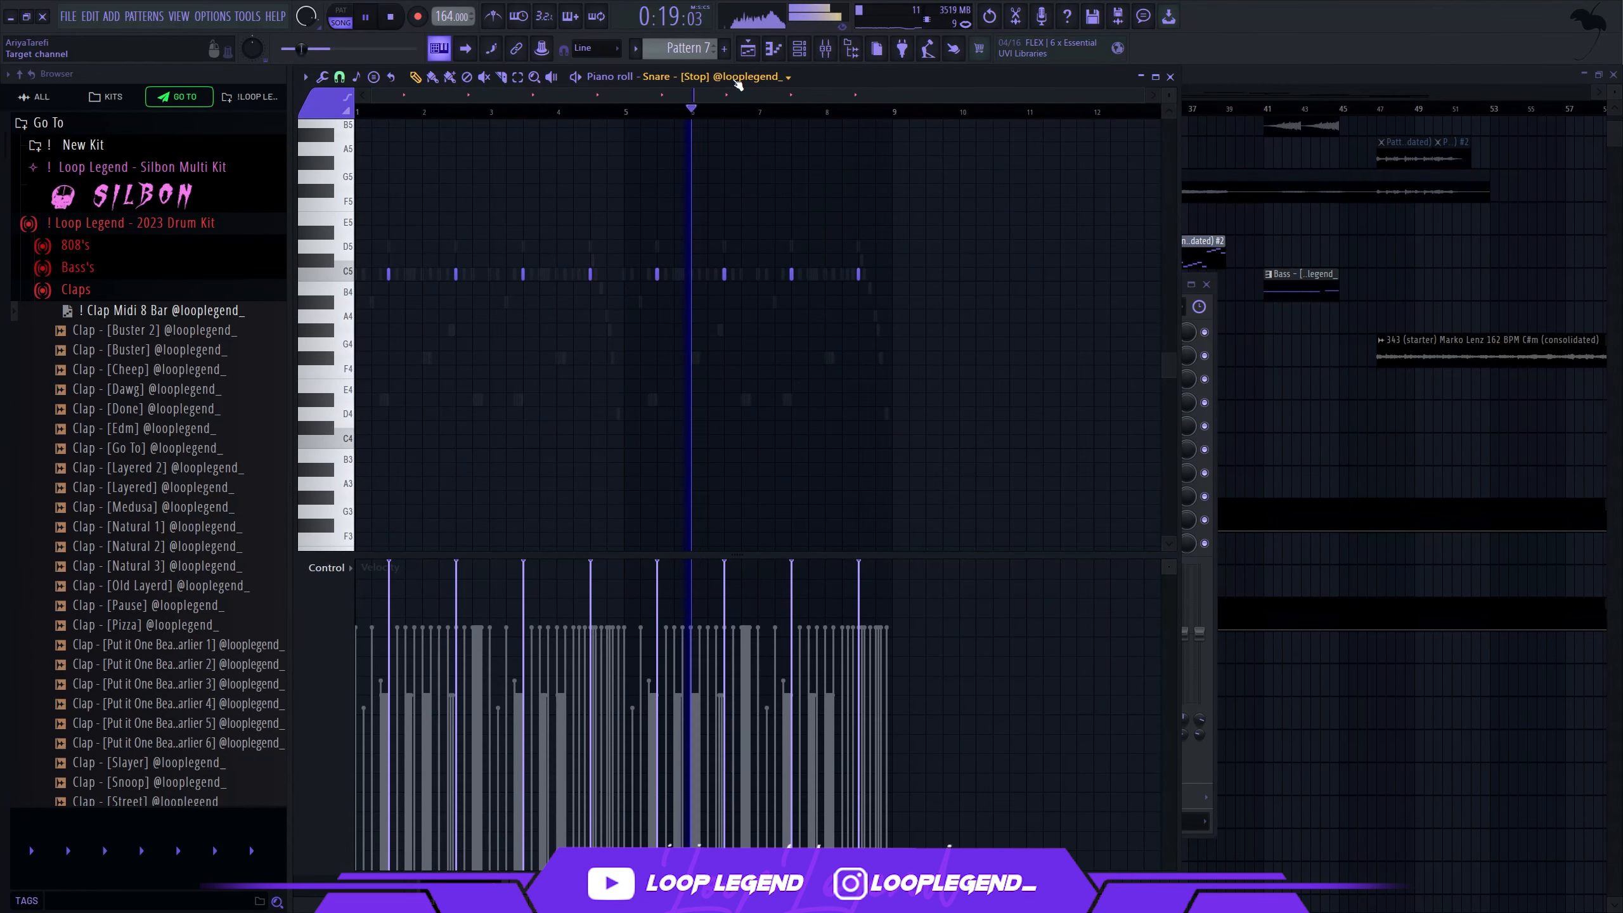
{"action": "key", "text": "shift+Up"}
{"action": "key", "text": "shift+Up"}
{"action": "scroll", "coordinate": [738, 83], "scroll_direction": "down", "scroll_amount": 1}
{"action": "key", "text": "shift+Up"}
{"action": "scroll", "coordinate": [738, 81], "scroll_direction": "down", "scroll_amount": 1}
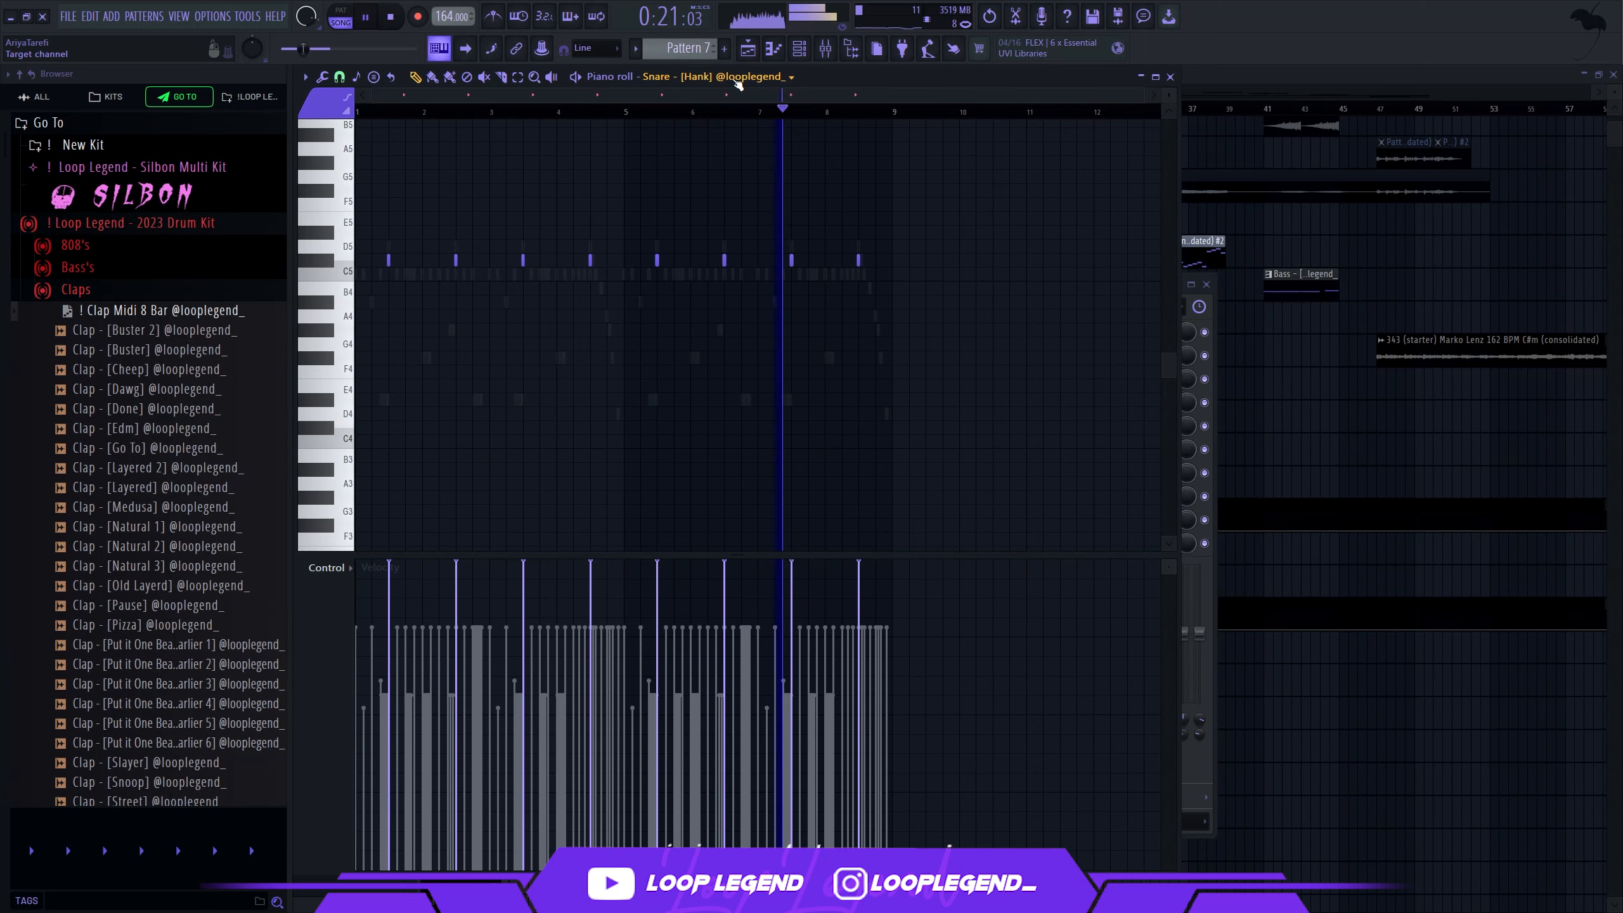
{"action": "key", "text": "shift+Up"}
{"action": "key", "text": "shift+Up"}
{"action": "key", "text": "shift+Up"}
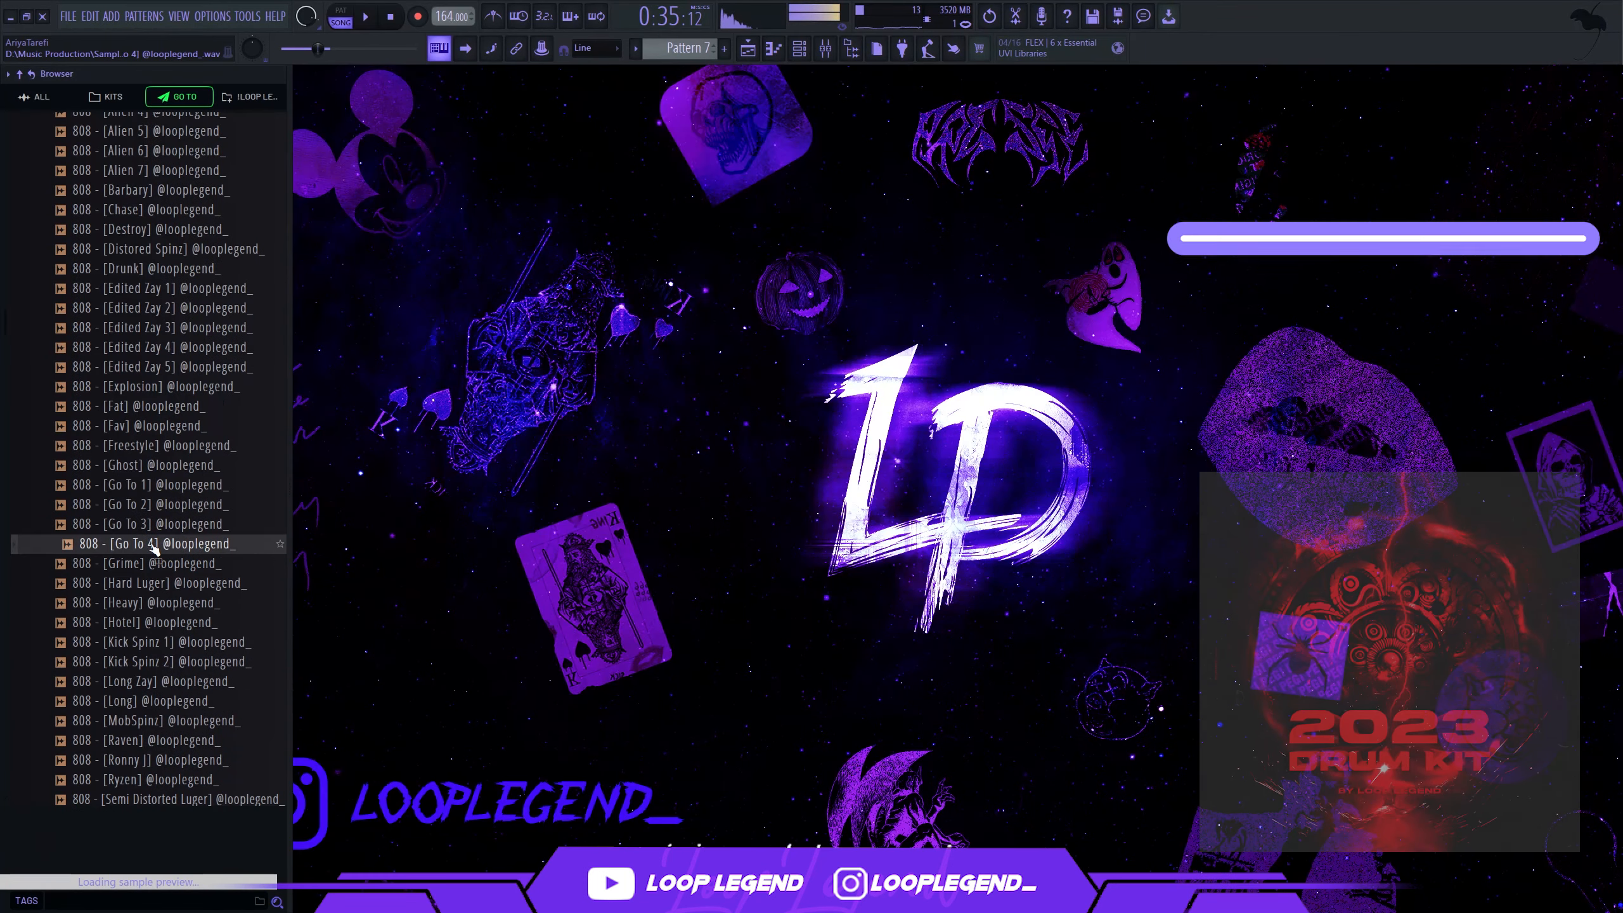
Step: Audition the Go To 1, Ghost, Go To 4, Fav and Fat 808s and load 808 - [Fav] into a new sampler channel
{"action": "left_click", "coordinate": [160, 484]}
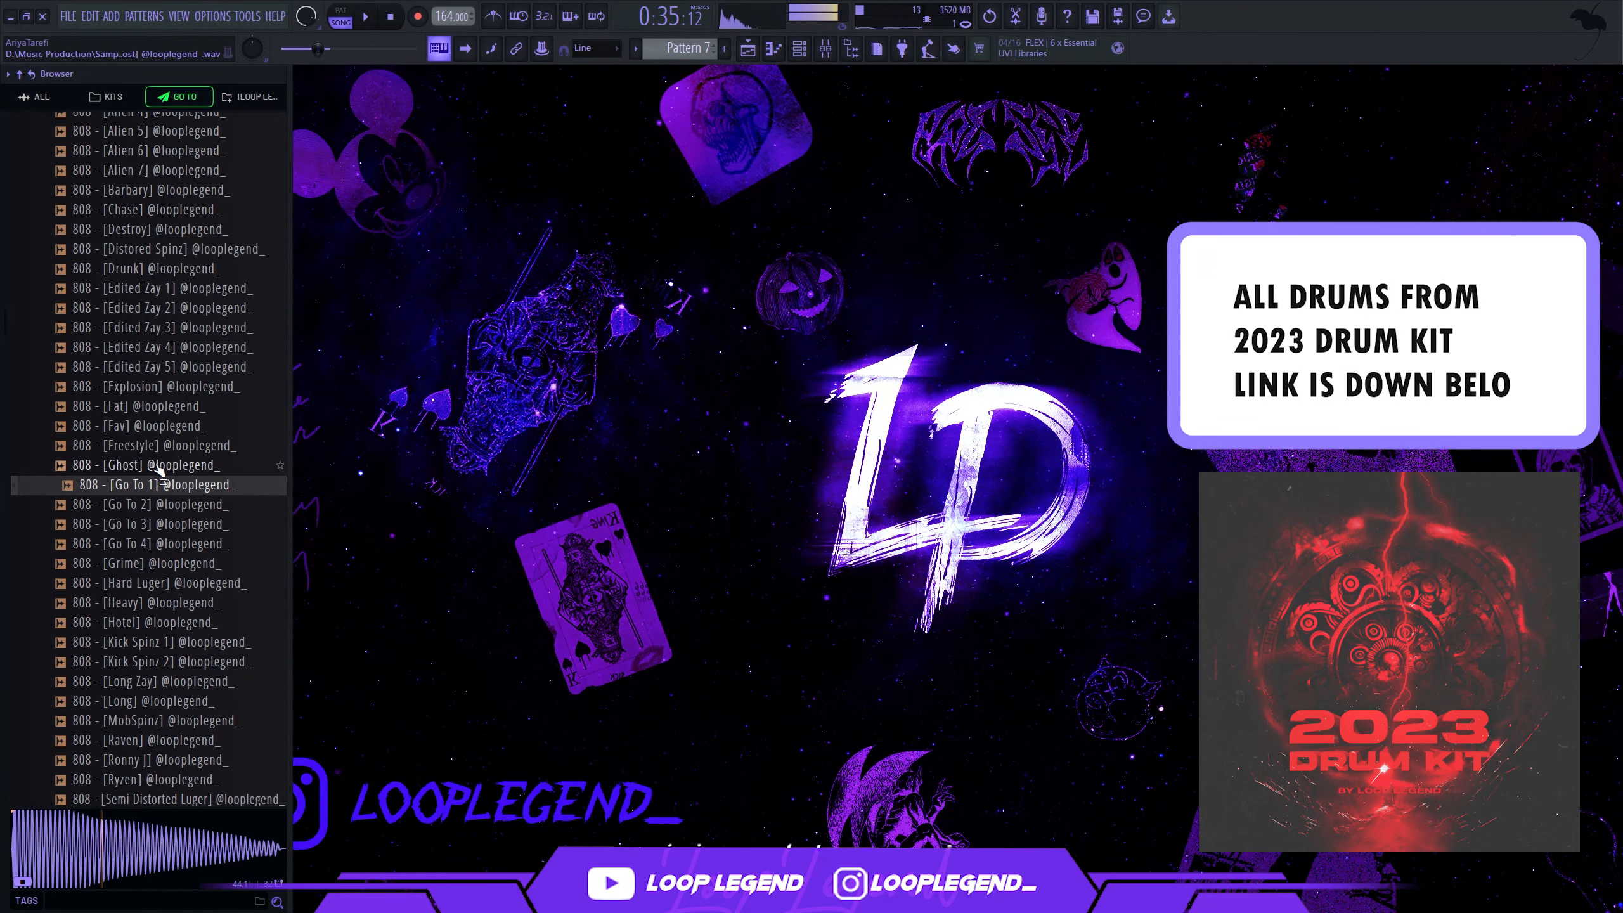
{"action": "left_click", "coordinate": [157, 466]}
{"action": "left_click", "coordinate": [155, 543]}
{"action": "left_click", "coordinate": [169, 427]}
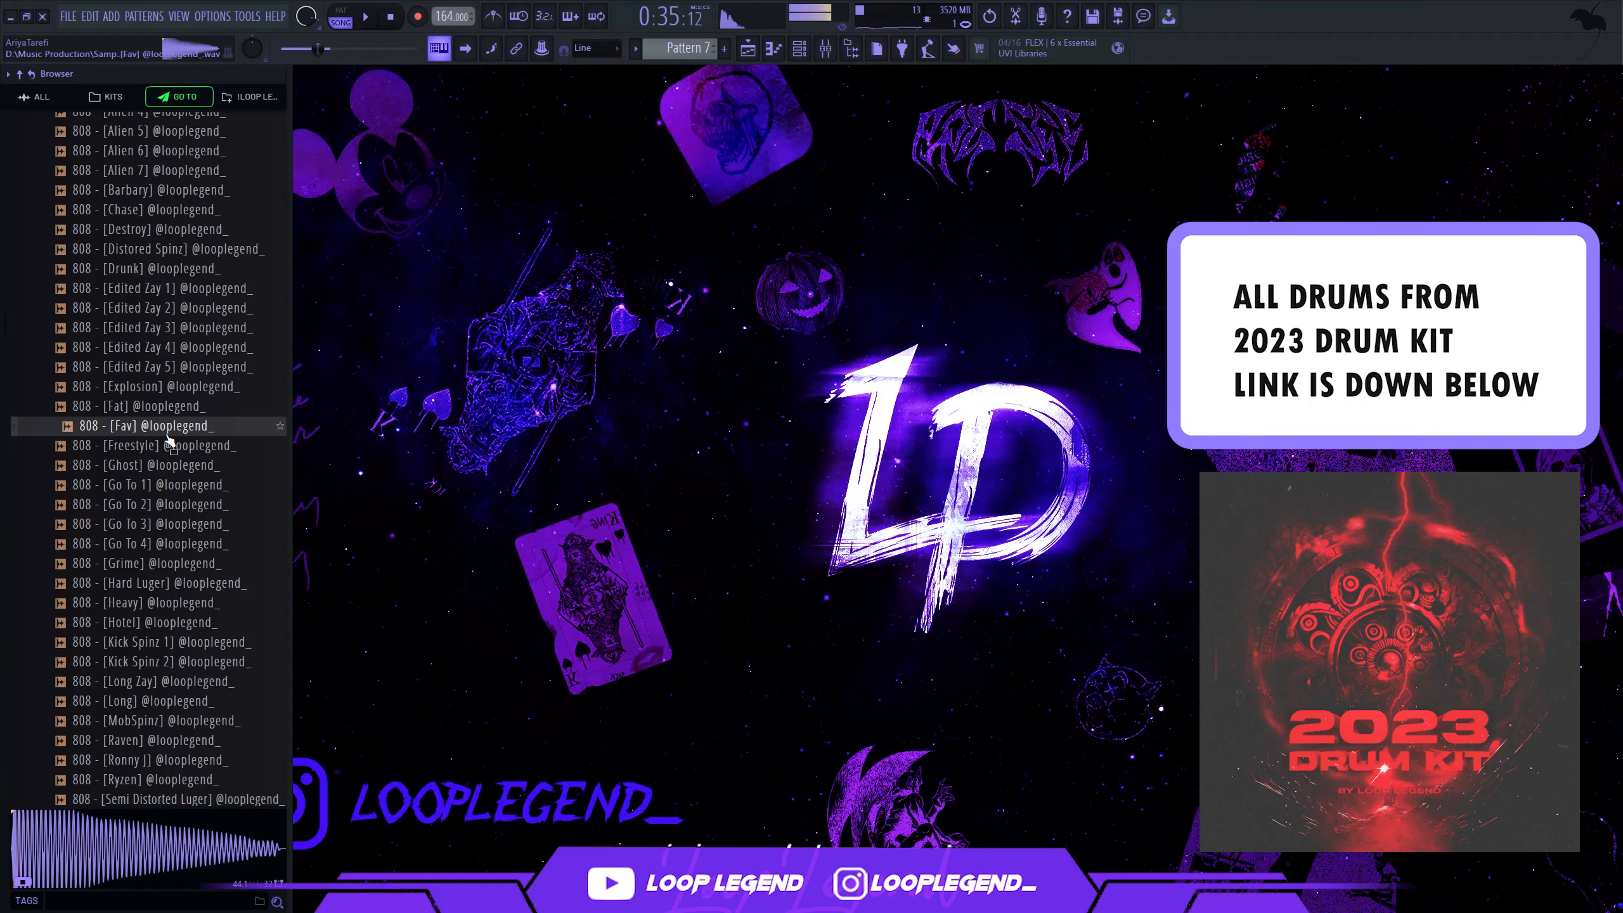
{"action": "left_click", "coordinate": [161, 407]}
{"action": "left_click", "coordinate": [163, 429]}
{"action": "right_click", "coordinate": [161, 432]}
{"action": "left_click", "coordinate": [207, 477]}
Step: Place three two-step A#4 notes for the 808 at 1:01, 1:07 and 1:13 in its piano roll
{"action": "key", "text": "F7"}
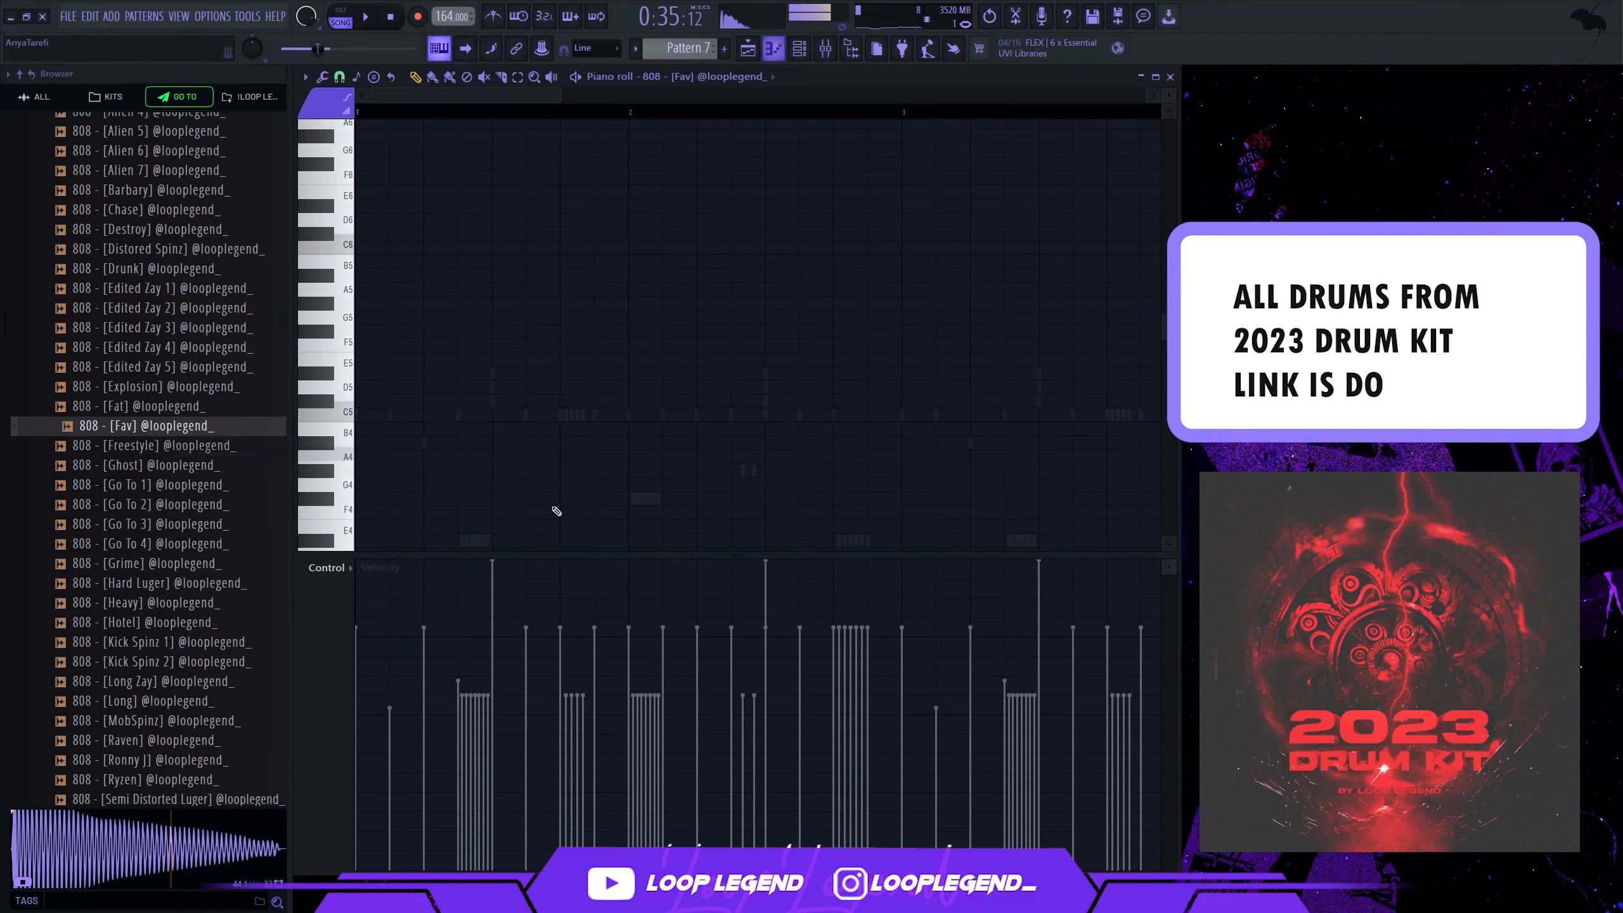
{"action": "left_click", "coordinate": [398, 430]}
{"action": "key", "text": "space"}
{"action": "left_click", "coordinate": [492, 443]}
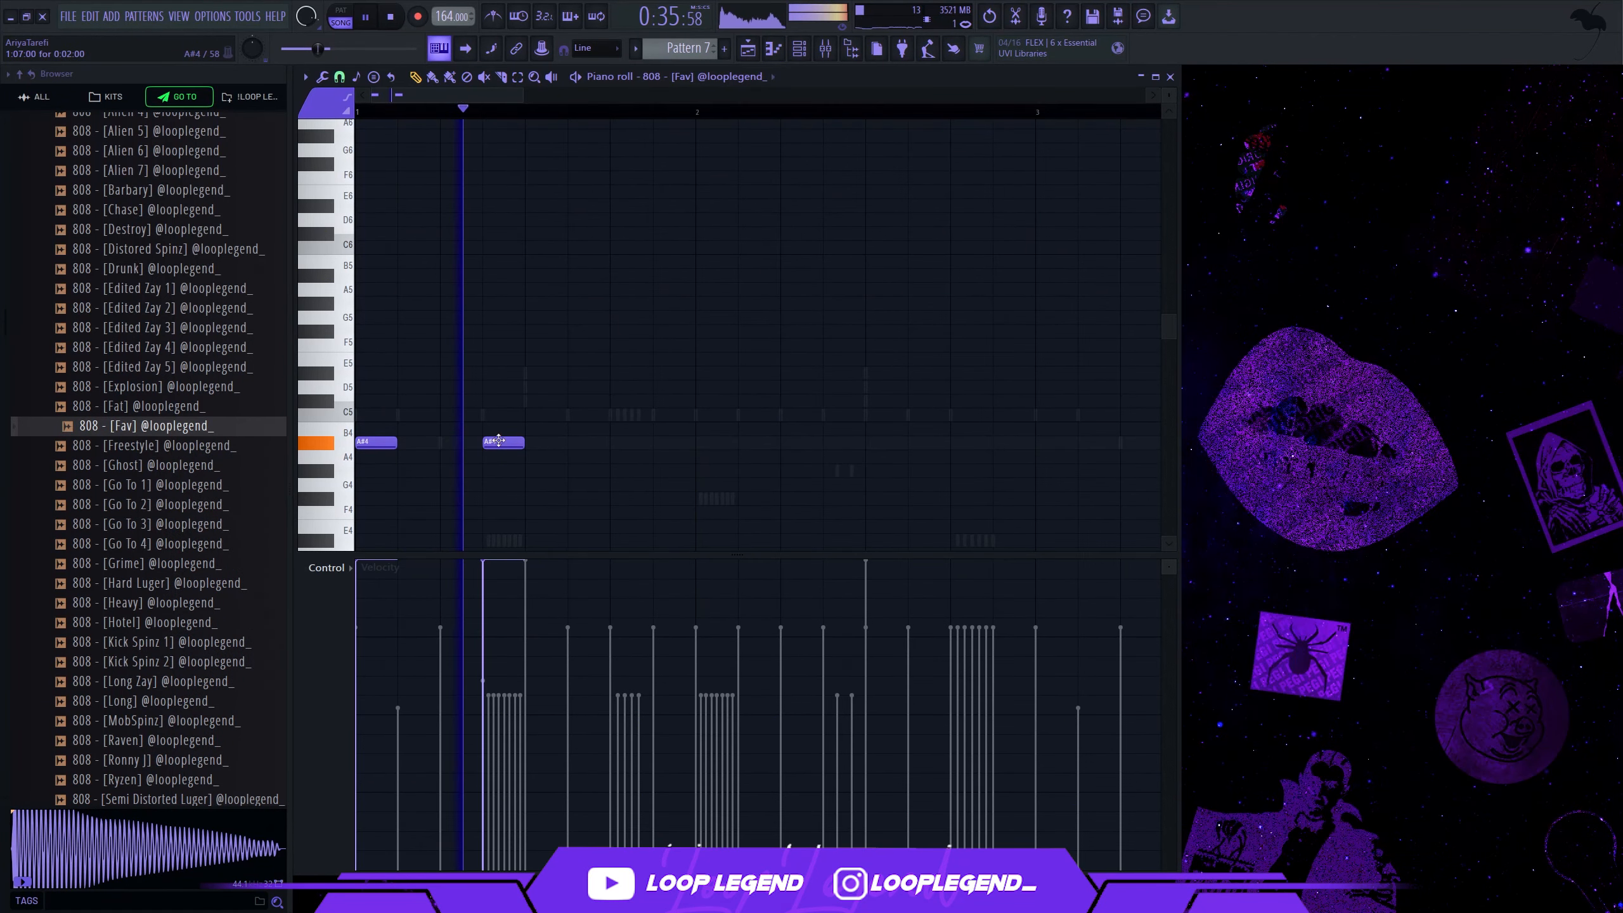
{"action": "left_click", "coordinate": [618, 445]}
{"action": "scroll", "coordinate": [811, 166], "scroll_direction": "down", "scroll_amount": 2}
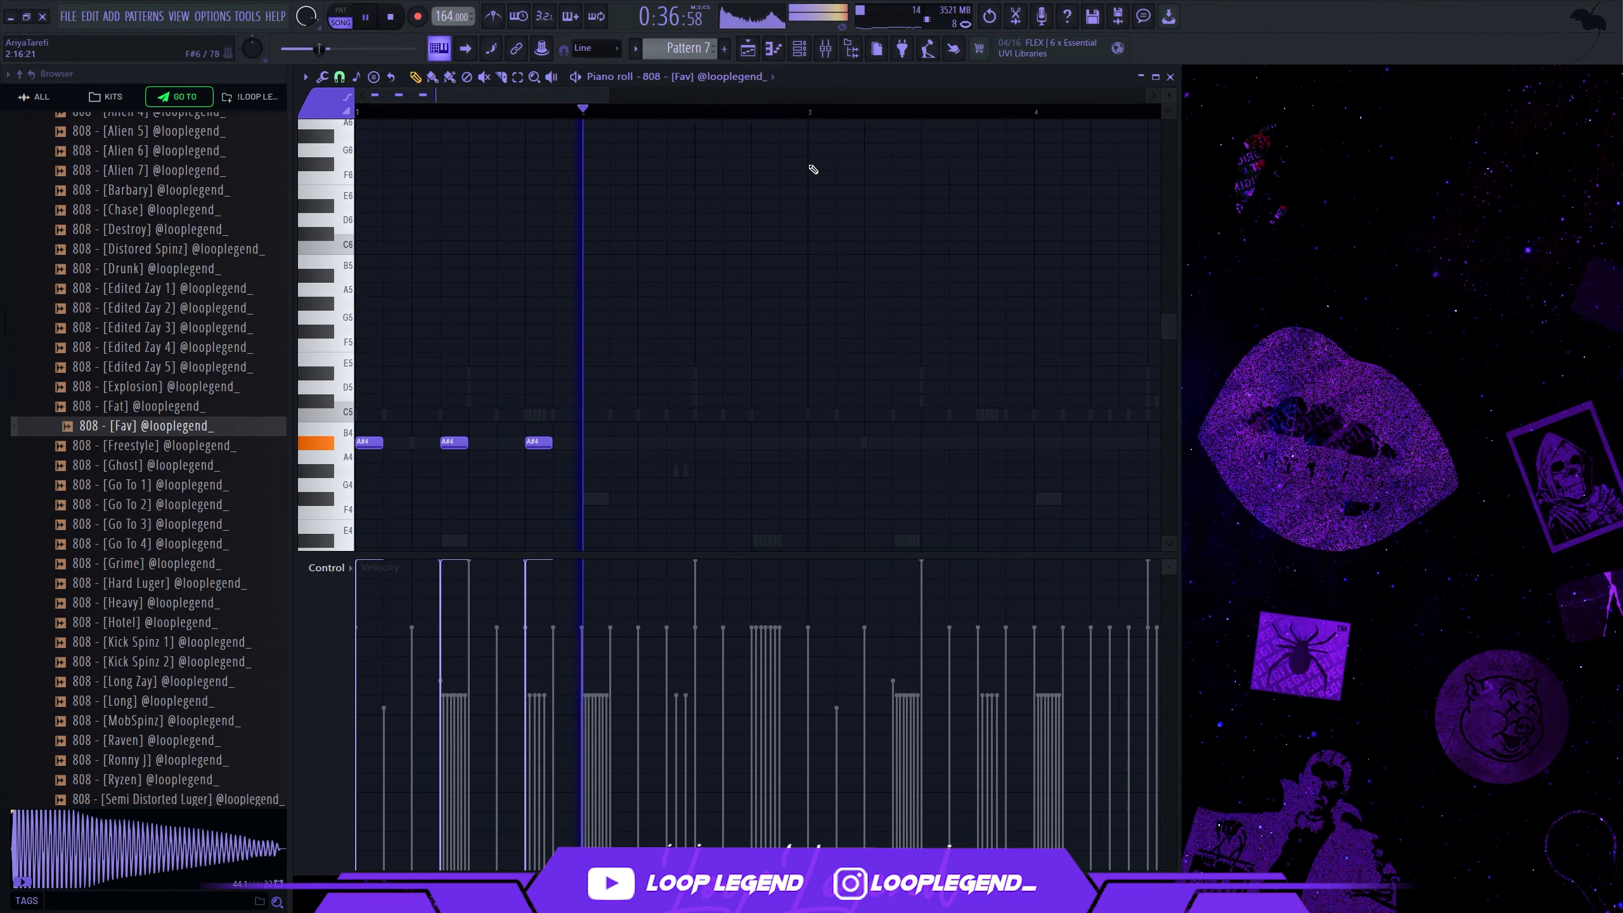
Step: Select bars 1–2 of the 808 pattern and duplicate them into bars 3–4
{"action": "left_click_drag", "start_coordinate": [796, 115], "coordinate": [358, 113]}
{"action": "key", "text": "ctrl+b"}
{"action": "scroll", "coordinate": [666, 283], "scroll_direction": "down", "scroll_amount": 3}
Step: Delete the copied 808 note at 3:13 and add an A#4 note at 4:03 and a B4 note at 4:05 during playback
{"action": "left_click_drag", "start_coordinate": [626, 298], "coordinate": [640, 346]}
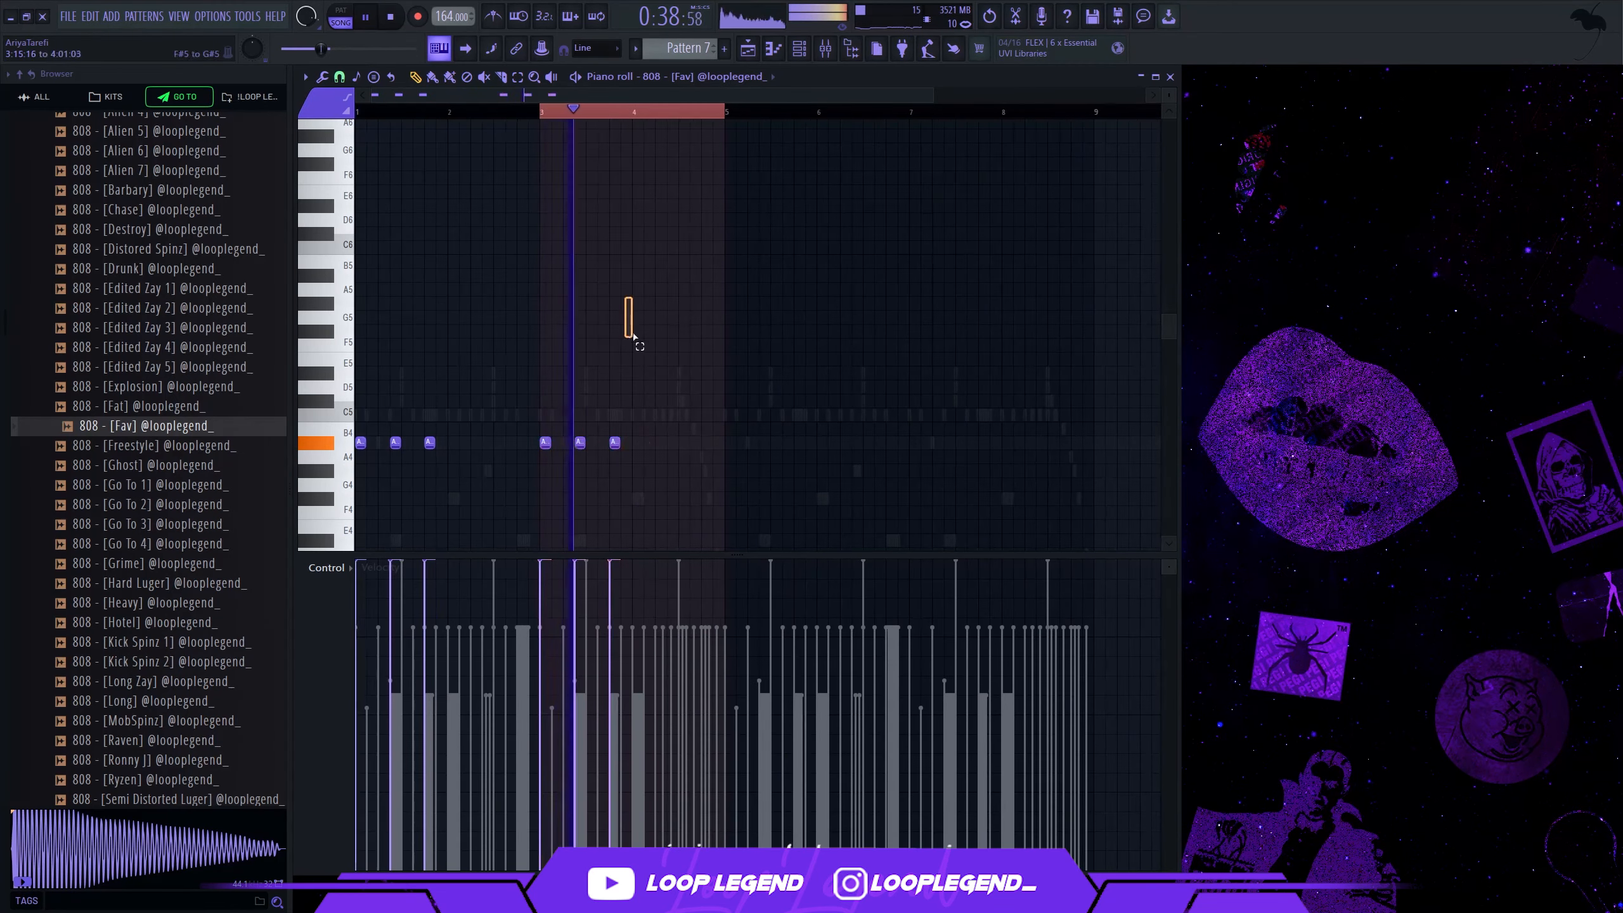
{"action": "scroll", "coordinate": [593, 409], "scroll_direction": "up", "scroll_amount": 1}
{"action": "right_click", "coordinate": [620, 442]}
{"action": "scroll", "coordinate": [621, 445], "scroll_direction": "up", "scroll_amount": 1}
{"action": "left_click", "coordinate": [663, 443]}
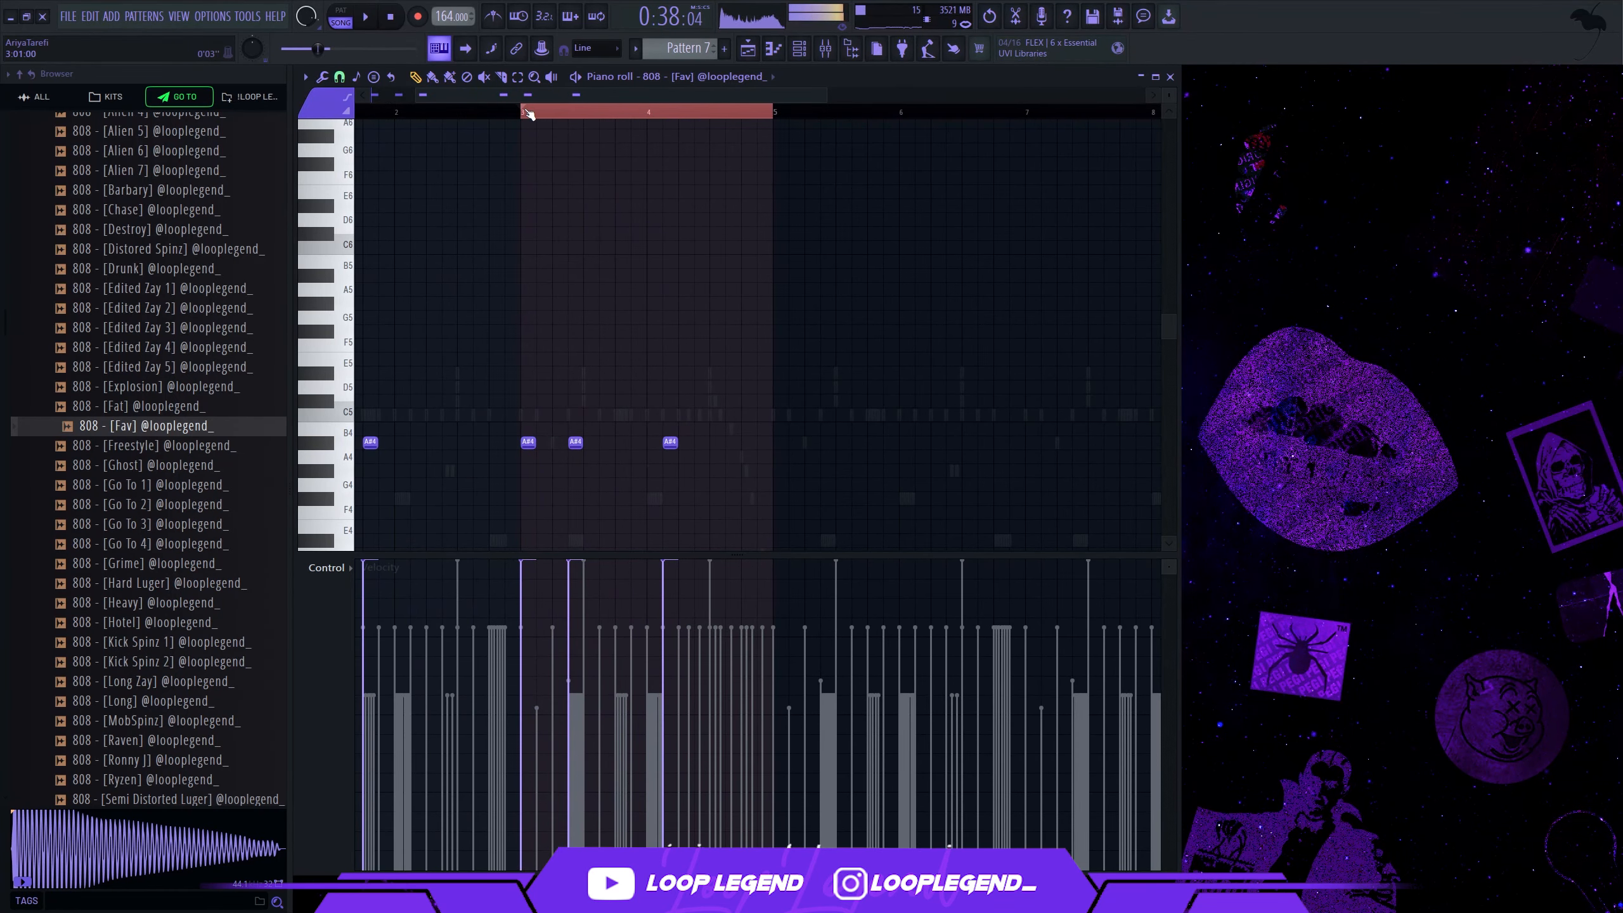
{"action": "key", "text": "space"}
{"action": "scroll", "coordinate": [696, 428], "scroll_direction": "up", "scroll_amount": 2}
{"action": "left_click", "coordinate": [678, 428]}
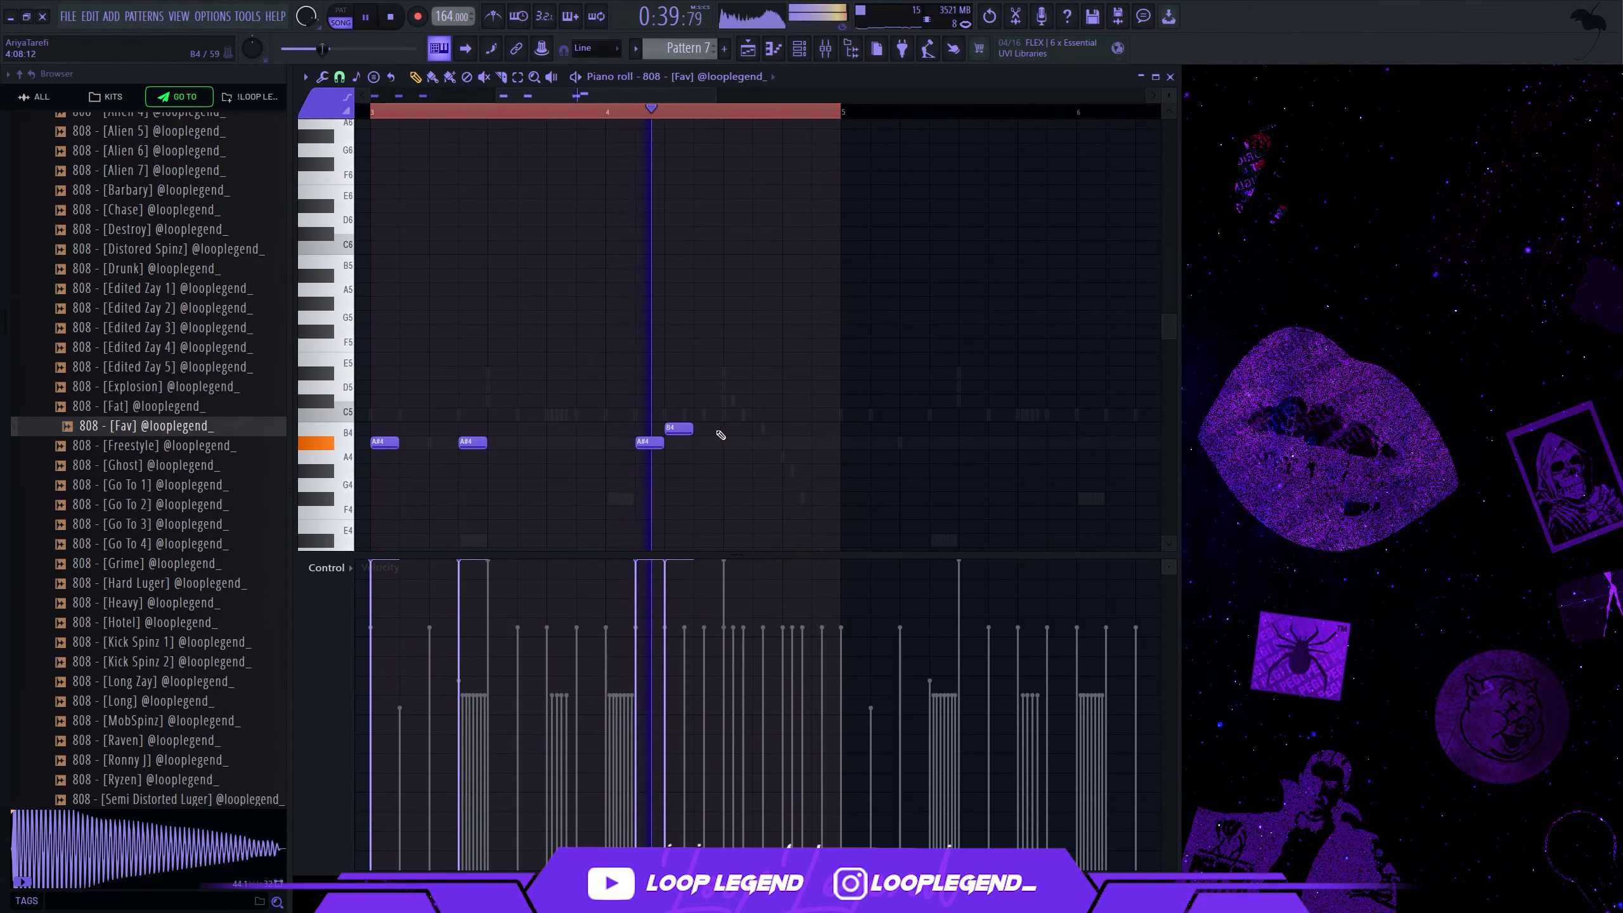
Step: Add B4 notes at 4:11 and 4:15 to the 808 and duplicate bars 1–4 of its pattern into bars 5–8
{"action": "left_click", "coordinate": [765, 428]}
{"action": "key", "text": "space"}
{"action": "left_click", "coordinate": [814, 430]}
{"action": "scroll", "coordinate": [814, 429], "scroll_direction": "down", "scroll_amount": 3}
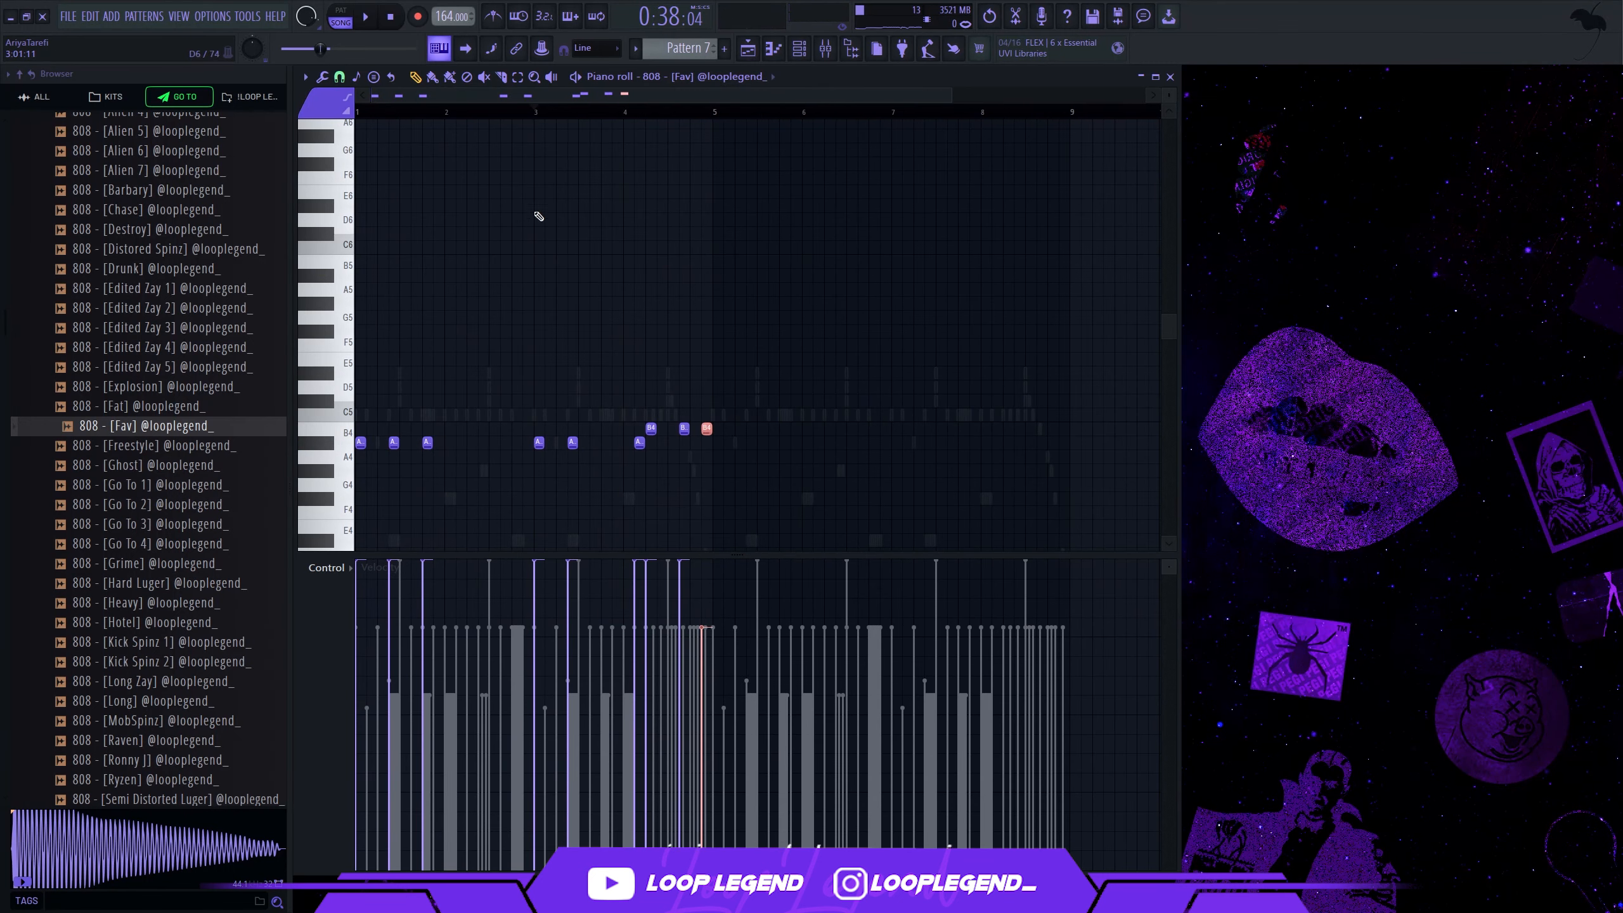
{"action": "key", "text": "ctrl+b"}
Step: Clone the 808 - [Fav] channel and place an accent note raised to A#5 in bar 2 of the clone's piano roll
{"action": "key", "text": "F6"}
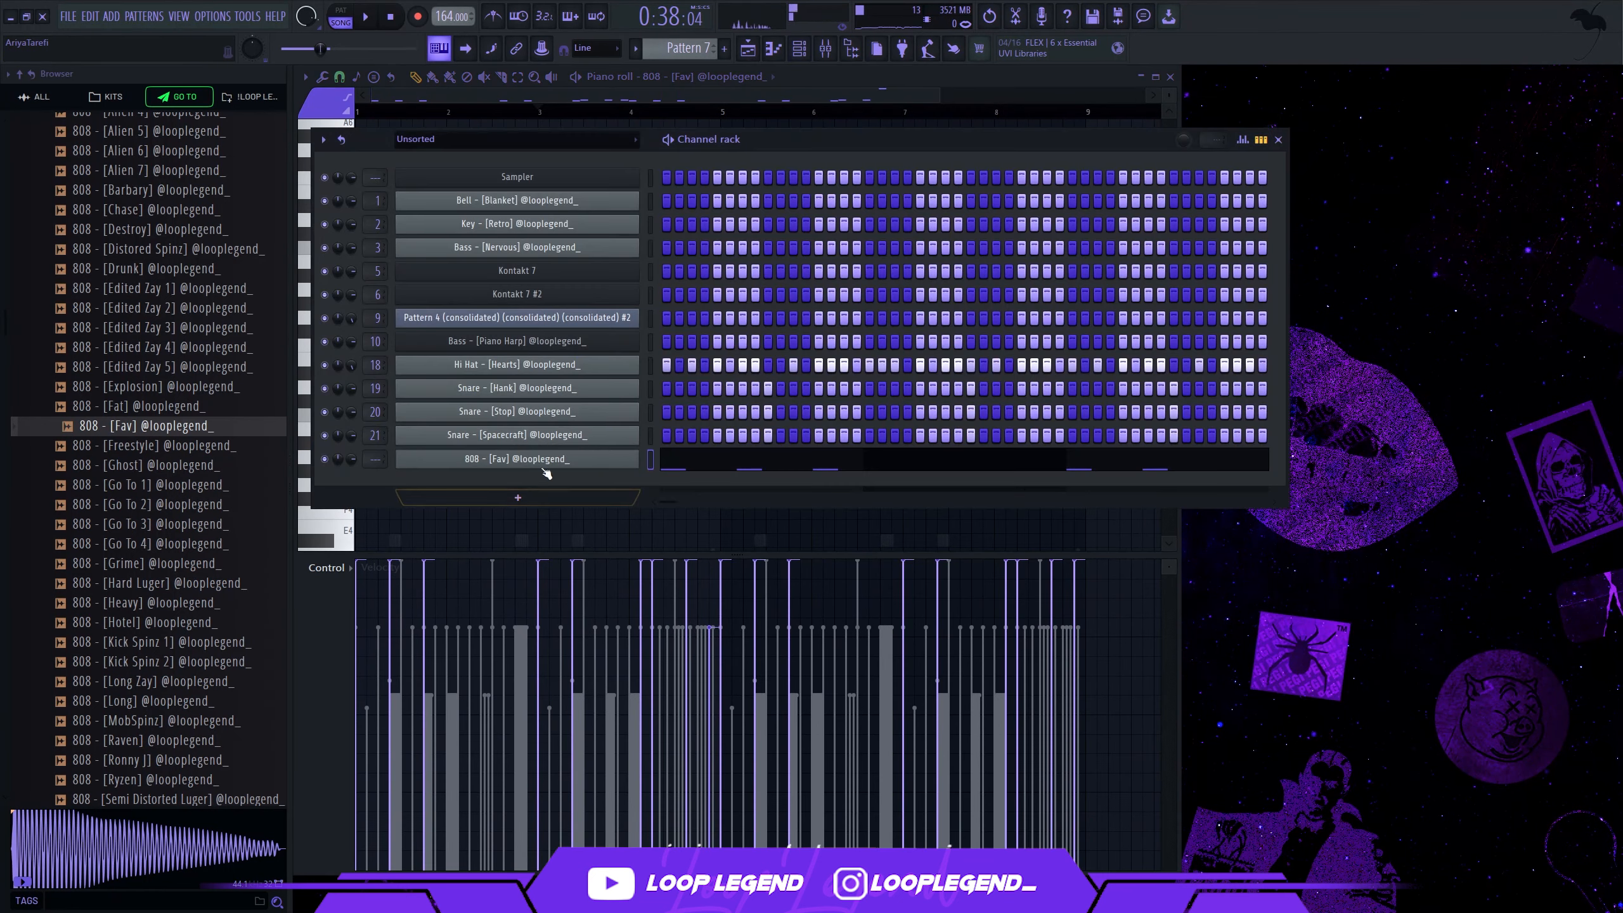
{"action": "key", "text": "alt+c"}
{"action": "key", "text": "Return"}
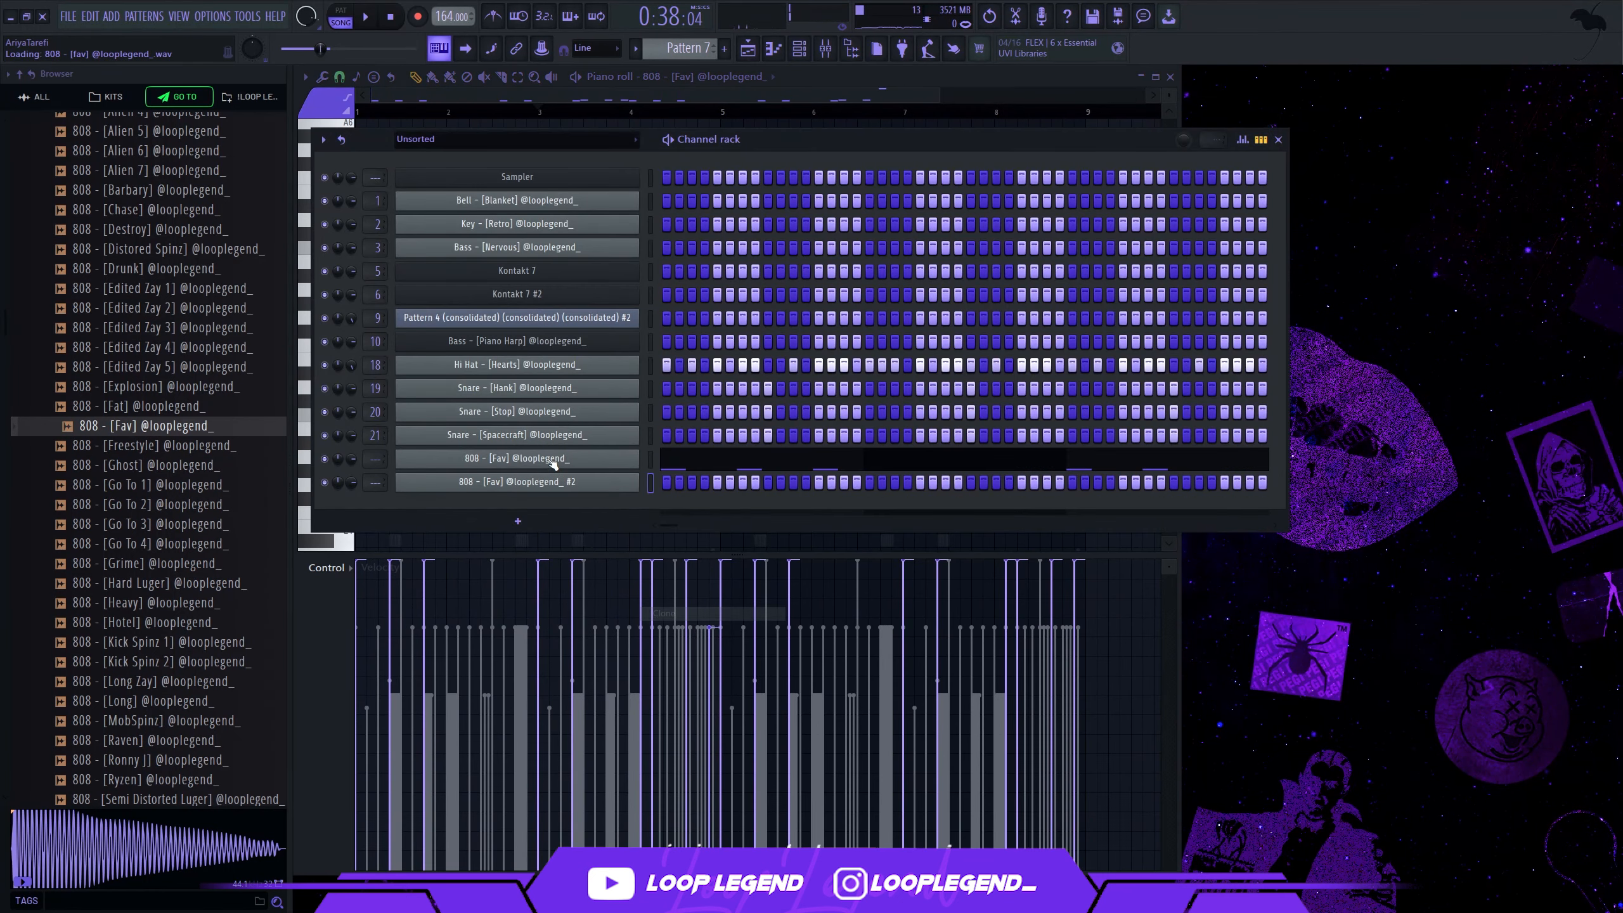
{"action": "left_click", "coordinate": [552, 462]}
{"action": "left_click", "coordinate": [544, 494]}
{"action": "left_click", "coordinate": [681, 438]}
{"action": "key", "text": "F7"}
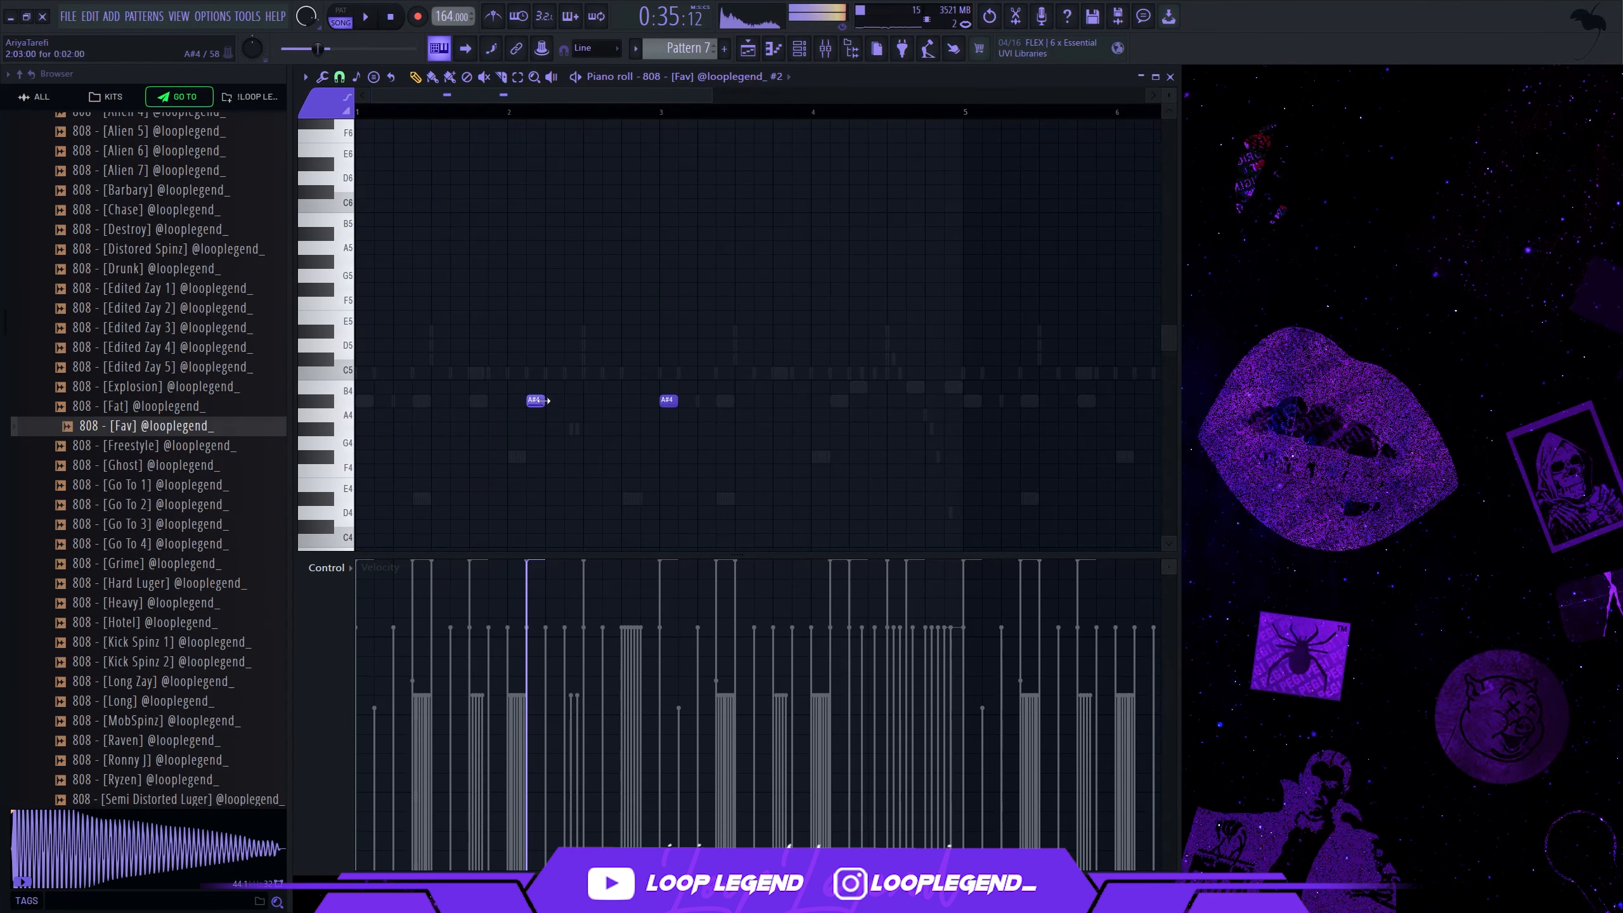
{"action": "key", "text": "space"}
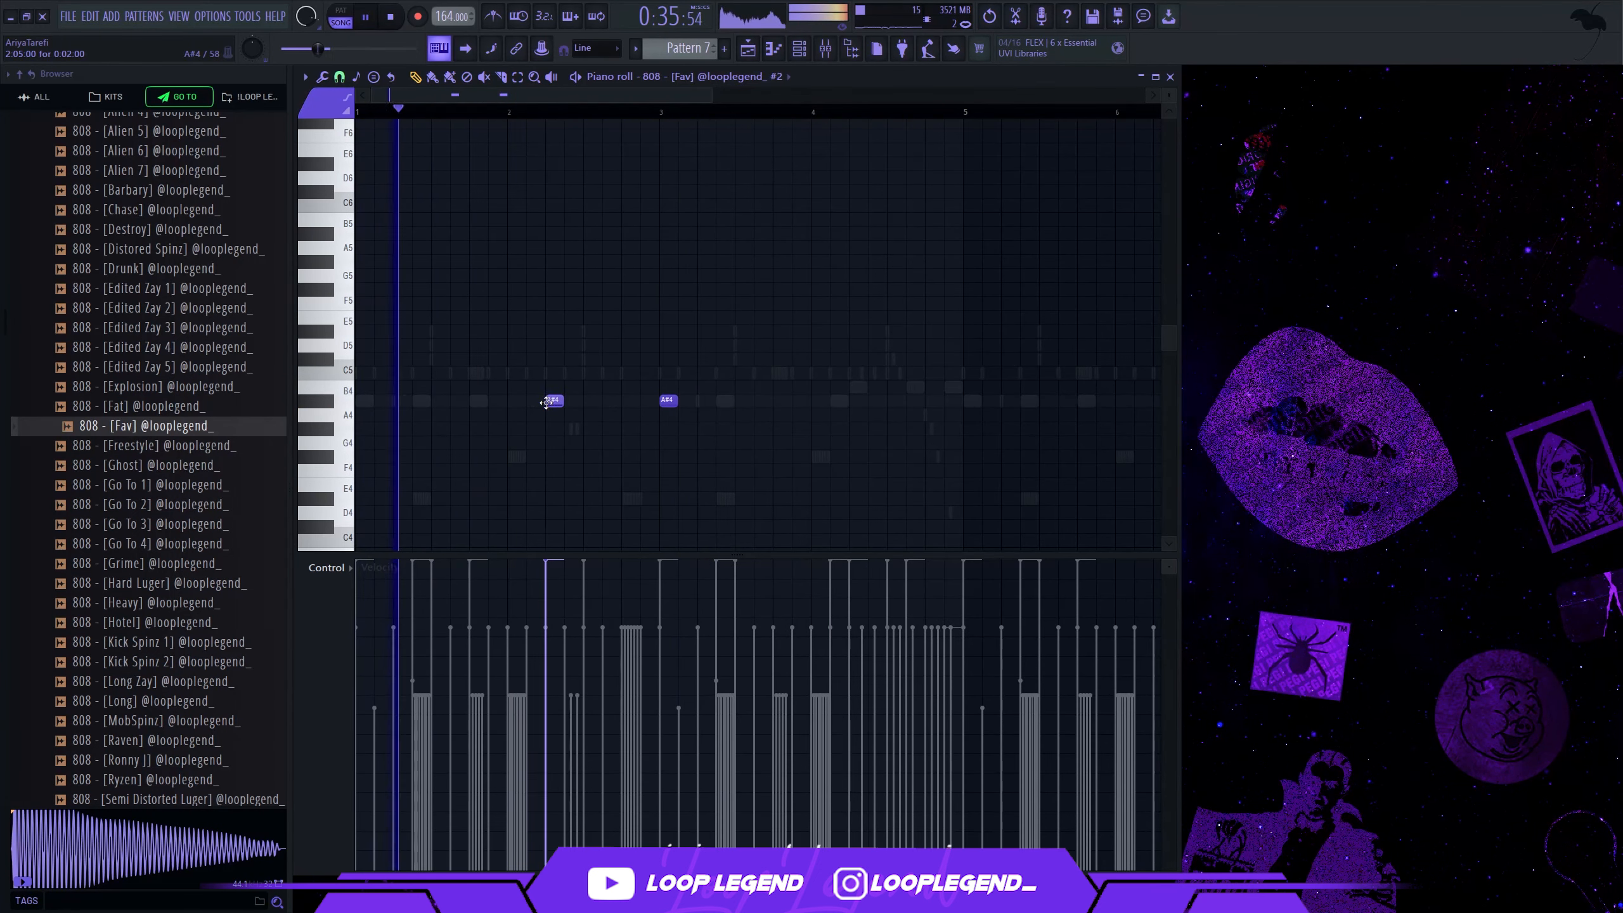
{"action": "left_click_drag", "start_coordinate": [541, 400], "coordinate": [611, 233]}
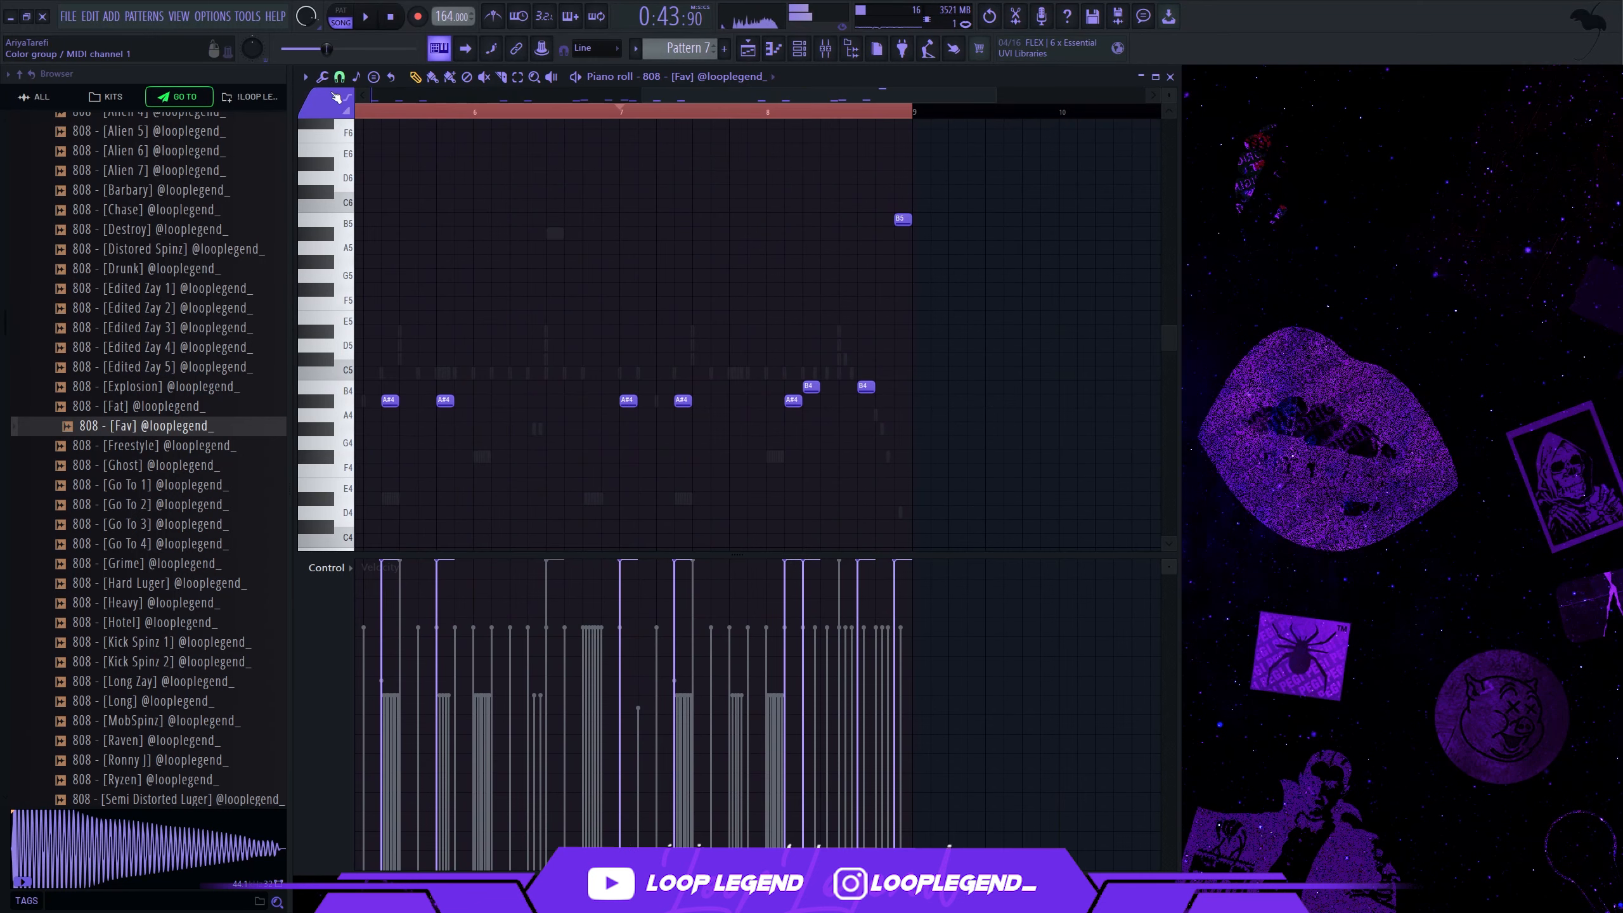
Step: Set the piano roll snap to 1/3 beat and place a 1/3-beat A#4 note at 8:01 in the original 808 pattern
{"action": "key", "text": "space"}
{"action": "left_click", "coordinate": [339, 77]}
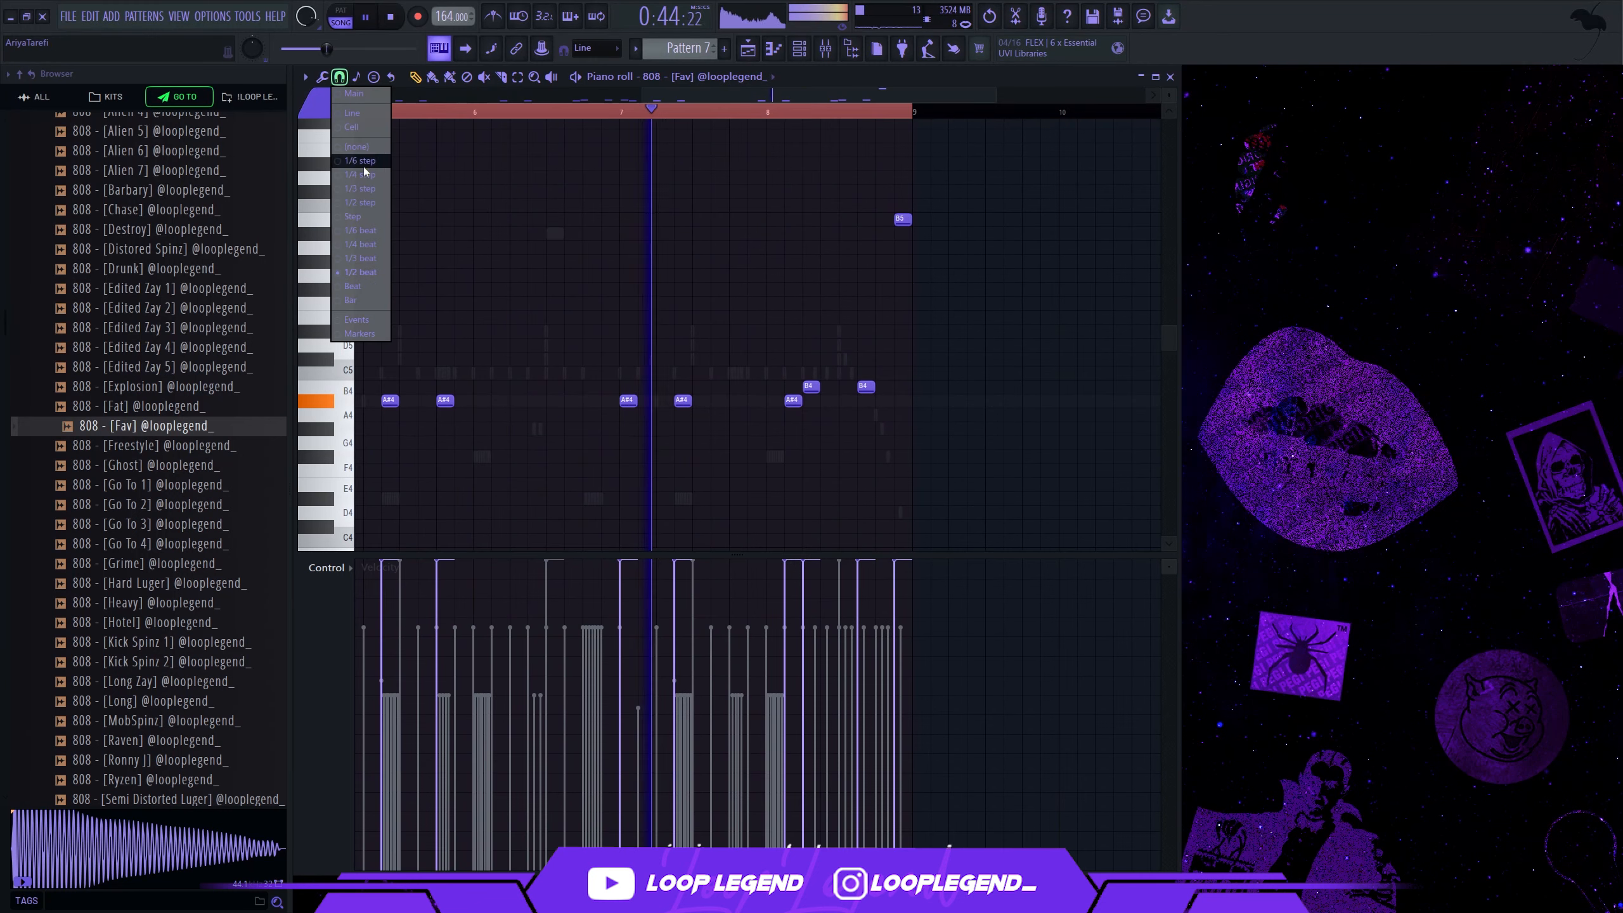
{"action": "left_click", "coordinate": [375, 261]}
{"action": "key", "text": "space"}
{"action": "scroll", "coordinate": [722, 402], "scroll_direction": "up", "scroll_amount": 3}
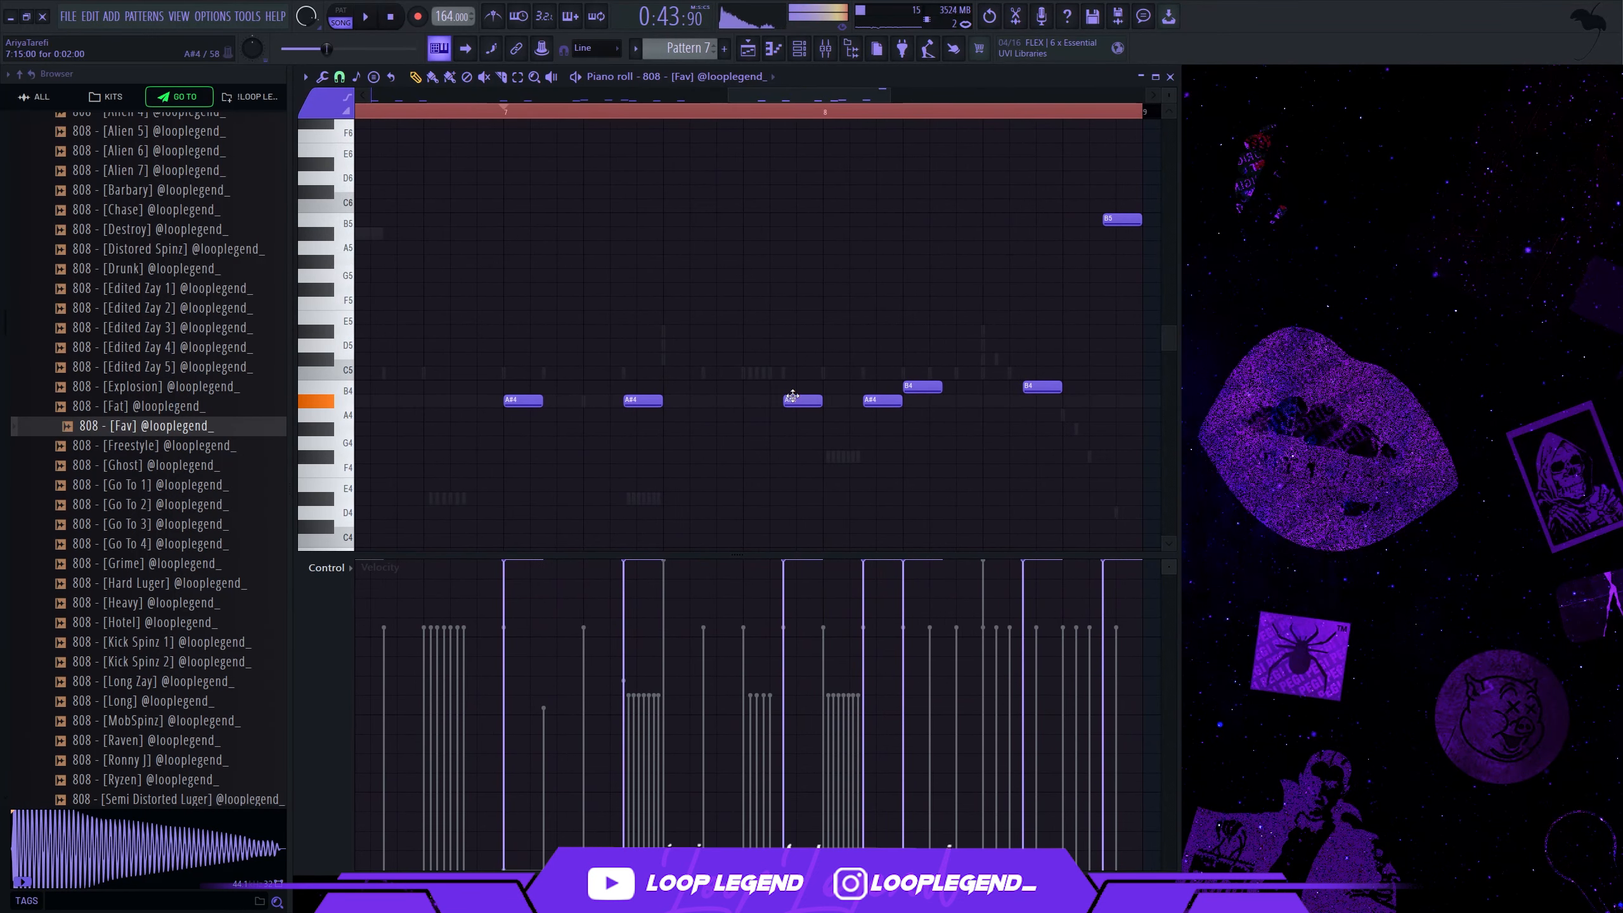
{"action": "key", "text": "space"}
{"action": "left_click_drag", "start_coordinate": [792, 396], "coordinate": [832, 406]}
{"action": "key", "text": "space"}
{"action": "key", "text": "space"}
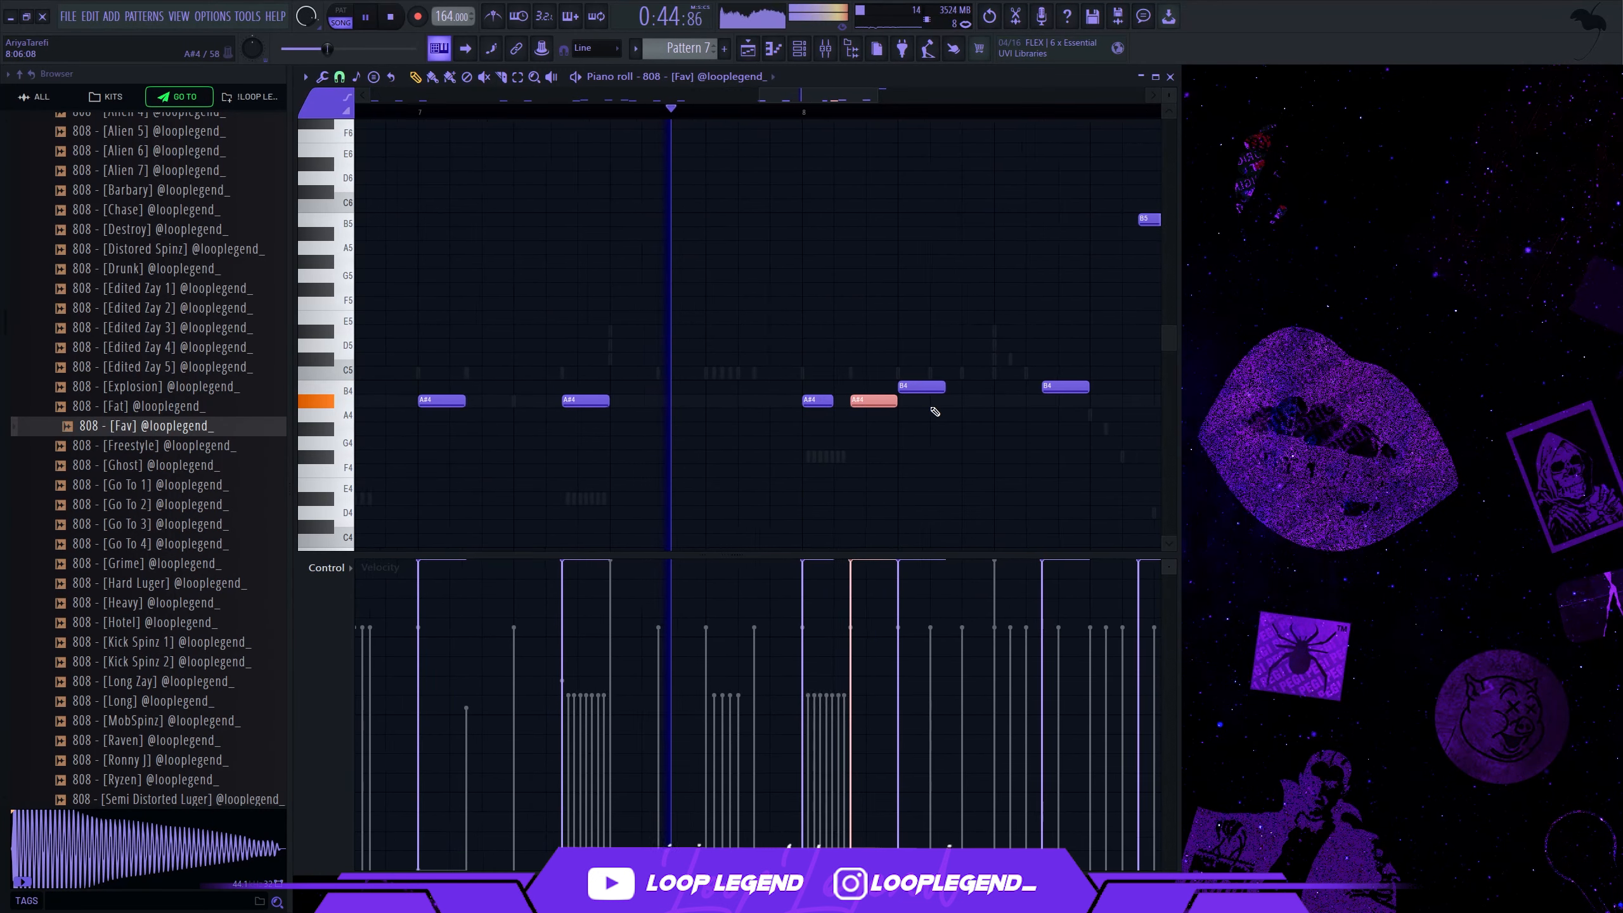
Step: Fill the end of bar 8 with spaced 1/3-beat 808 notes, two on B4 followed by two on B5
{"action": "left_click_drag", "start_coordinate": [989, 407], "coordinate": [964, 421]}
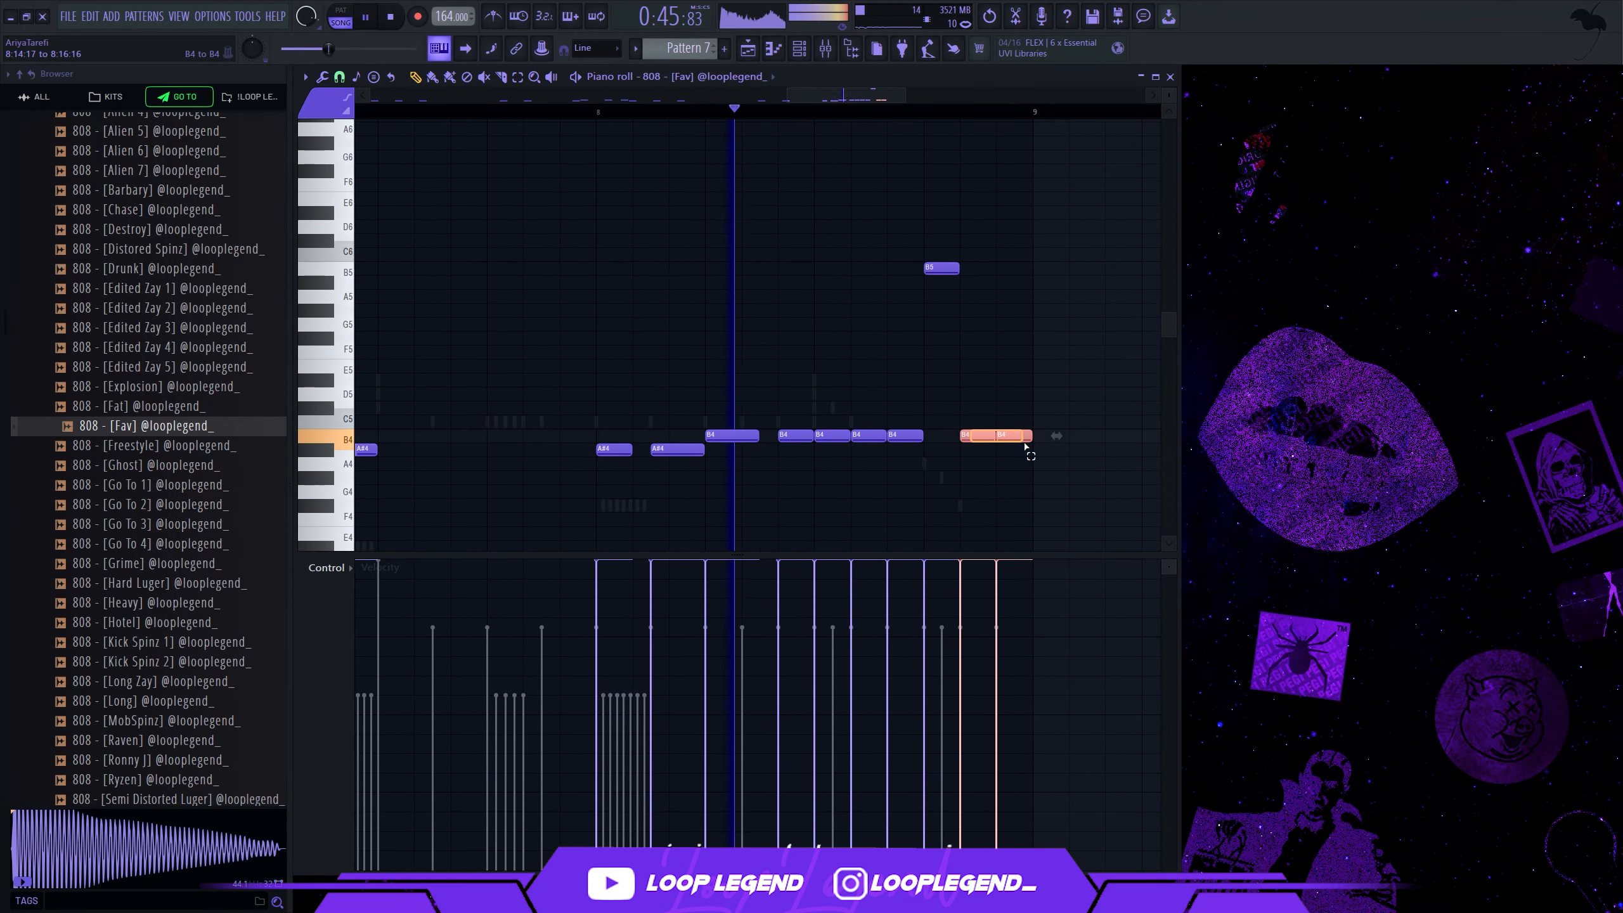
{"action": "key", "text": "ctrl+Up"}
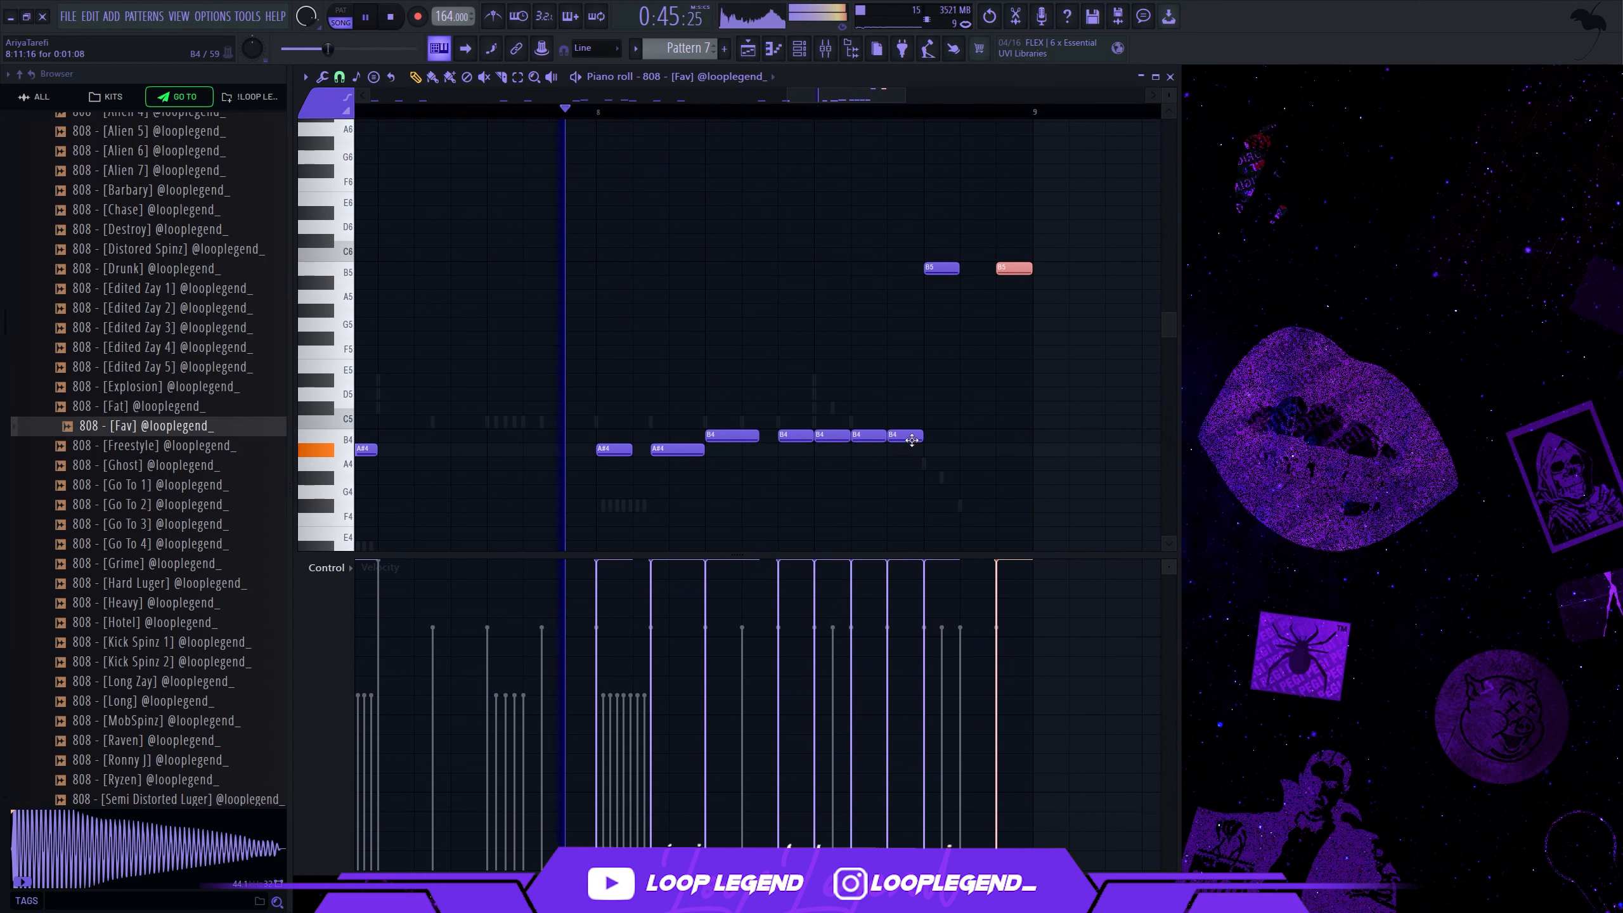
{"action": "right_click", "coordinate": [901, 437]}
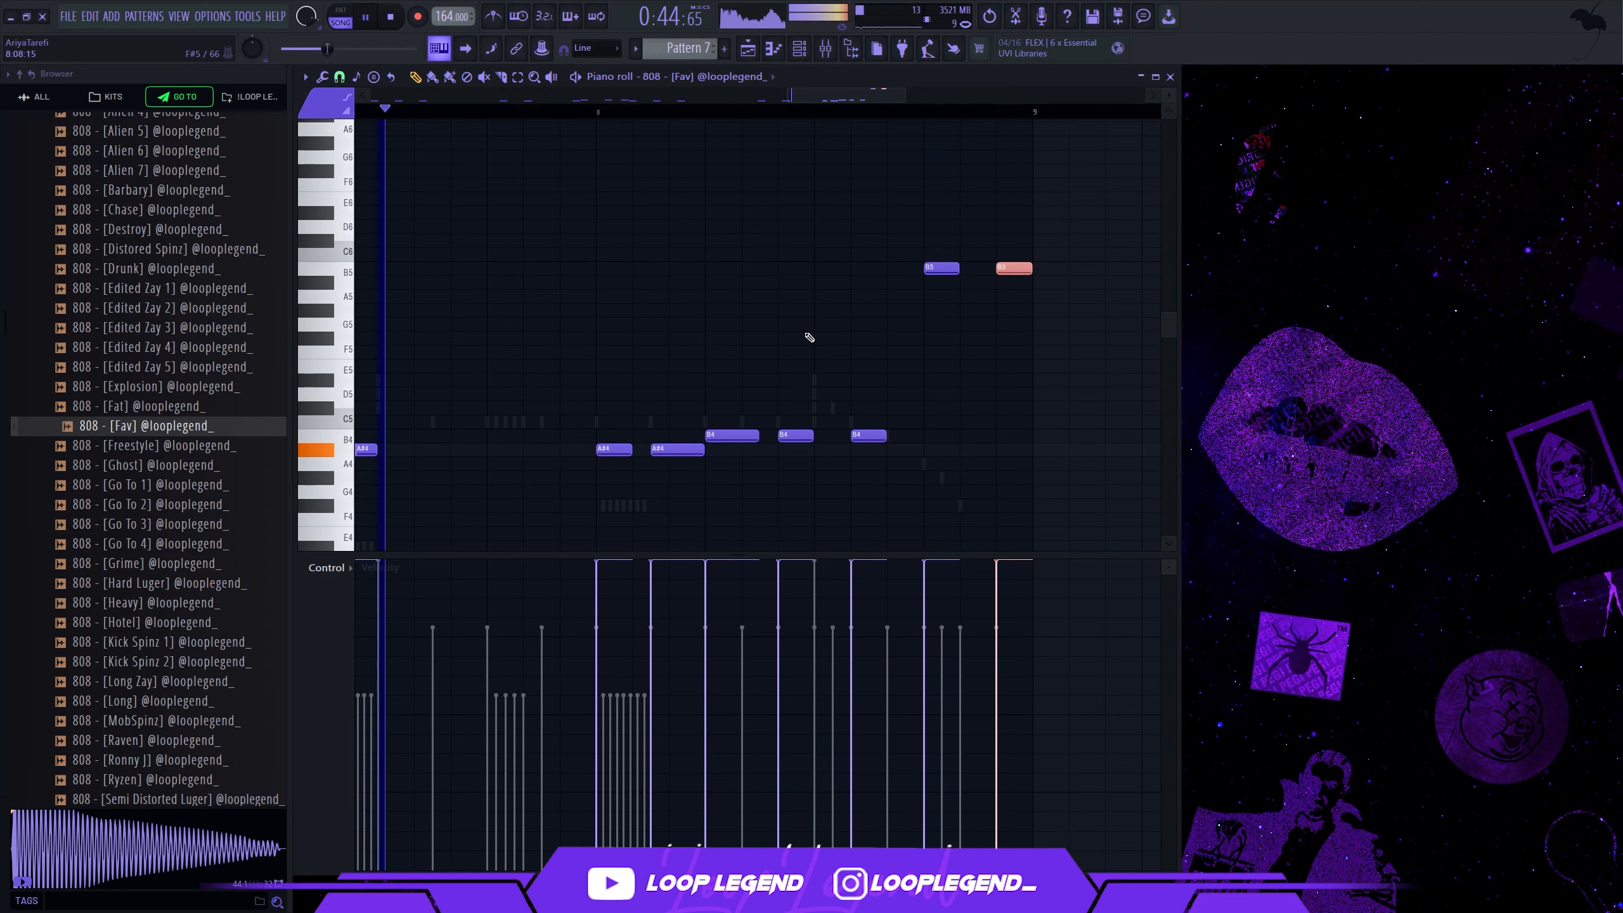
{"action": "left_click_drag", "start_coordinate": [1066, 193], "coordinate": [832, 453]}
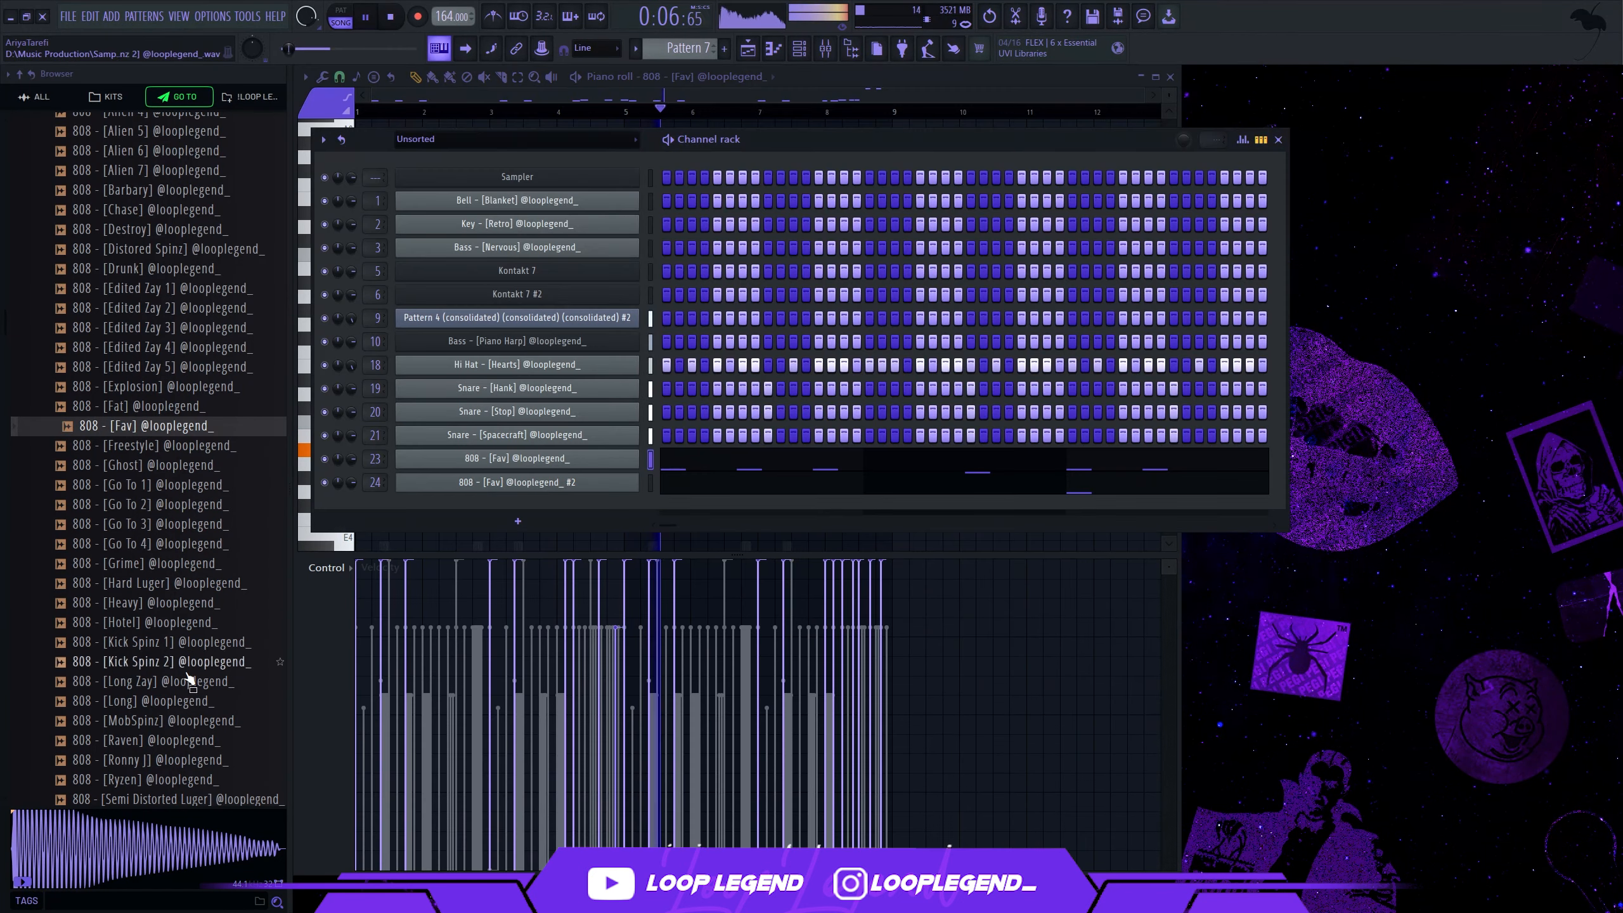
Step: Try the Master 2023 (1) preset from the 2023 Drum Kit on the Master mixer track, then replace it with Master 2023 (2)
{"action": "scroll", "coordinate": [179, 659], "scroll_direction": "down", "scroll_amount": 9}
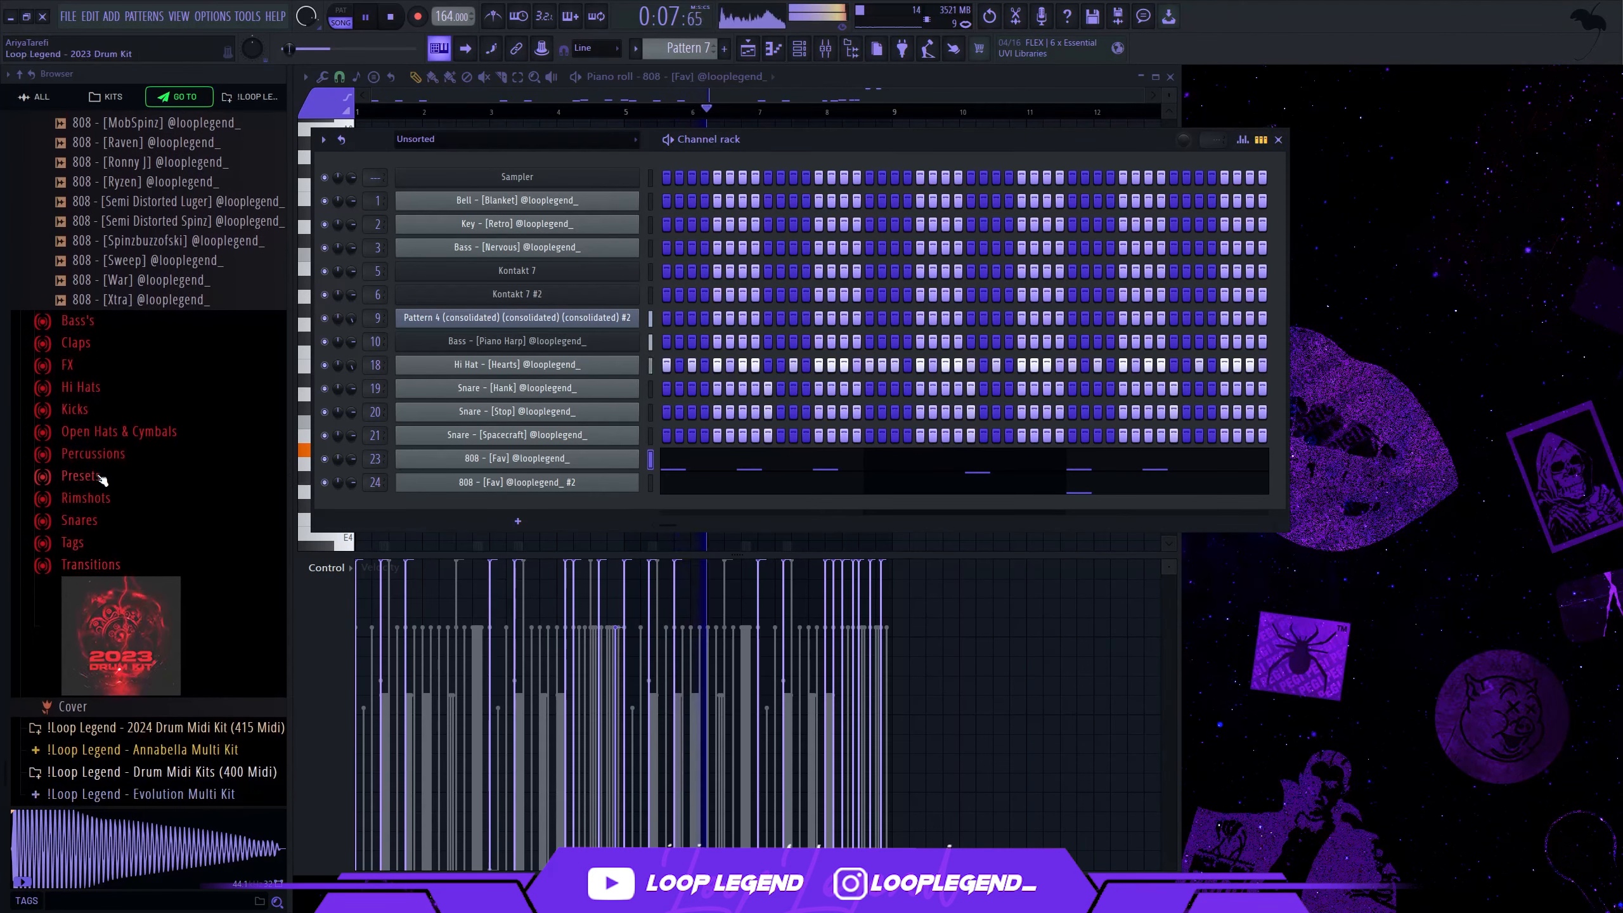
{"action": "left_click", "coordinate": [101, 477]}
{"action": "left_click_drag", "start_coordinate": [171, 445], "coordinate": [459, 444]}
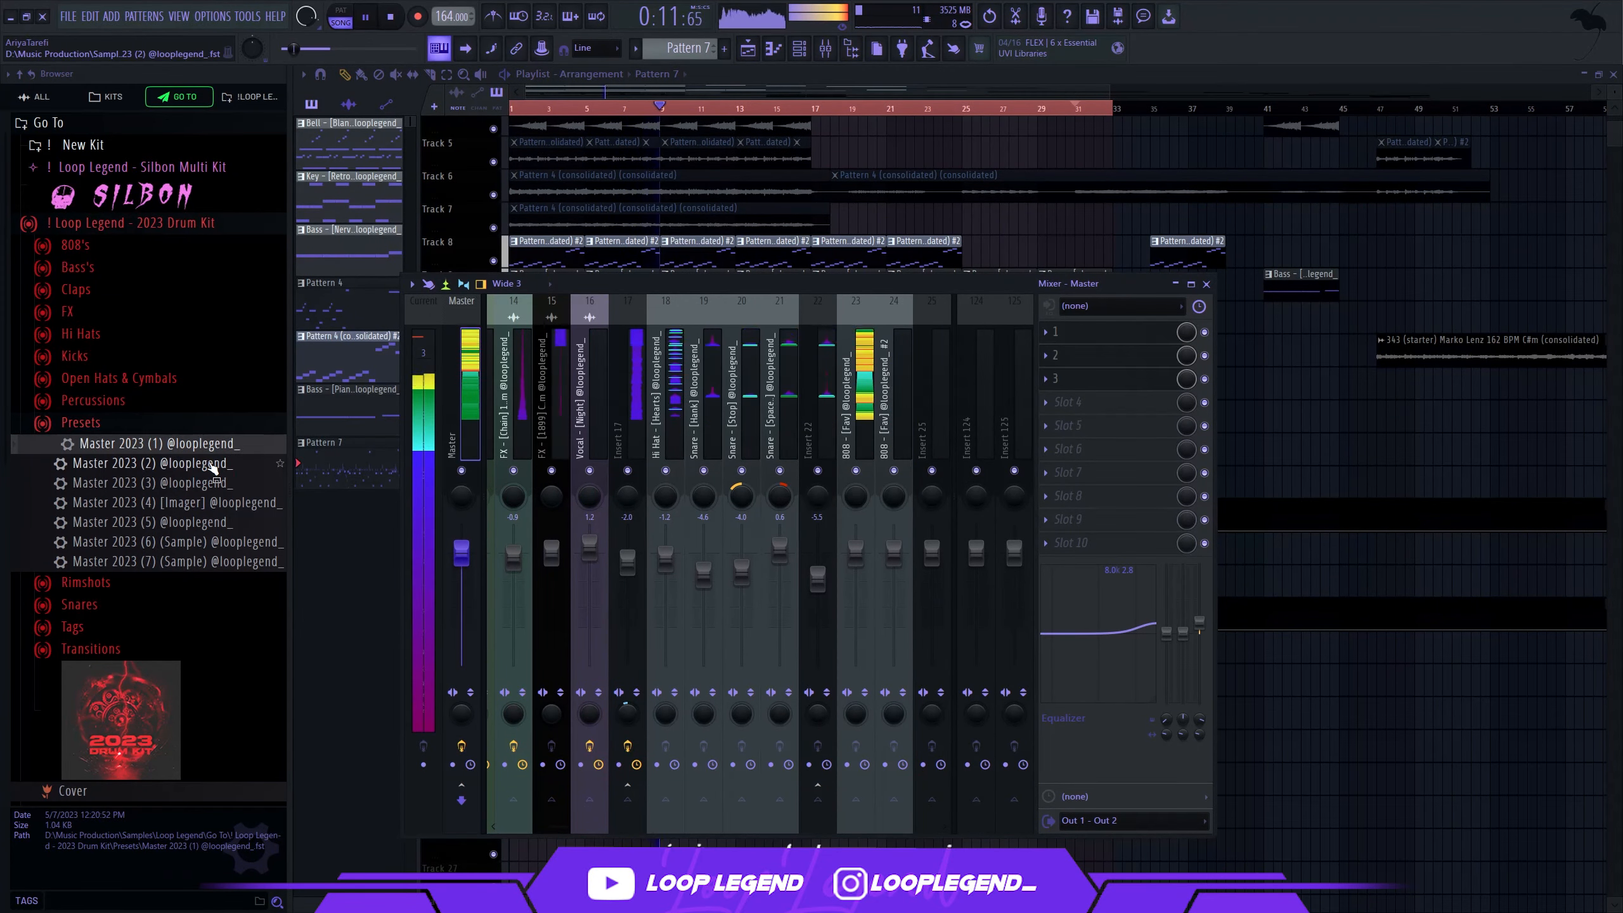
{"action": "left_click_drag", "start_coordinate": [214, 465], "coordinate": [438, 432]}
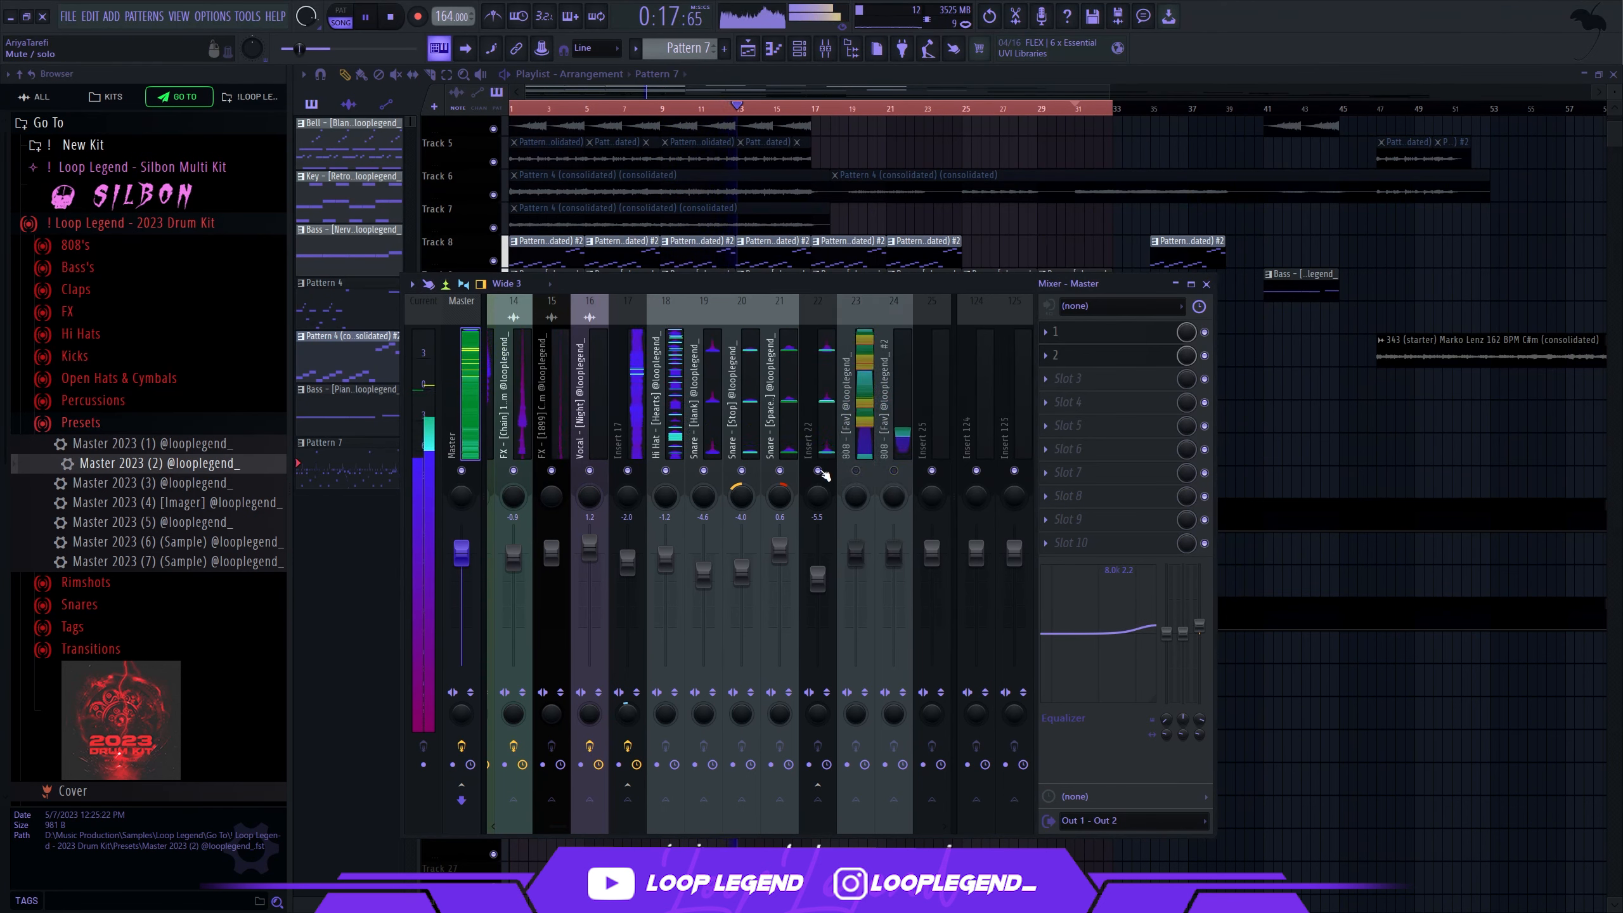
Step: Inspect Insert 17's Fruity Parametric EQ 2 and lower Insert 17 to -7.8 dB and Insert 22 to -9.8 dB
{"action": "left_click", "coordinate": [633, 428]}
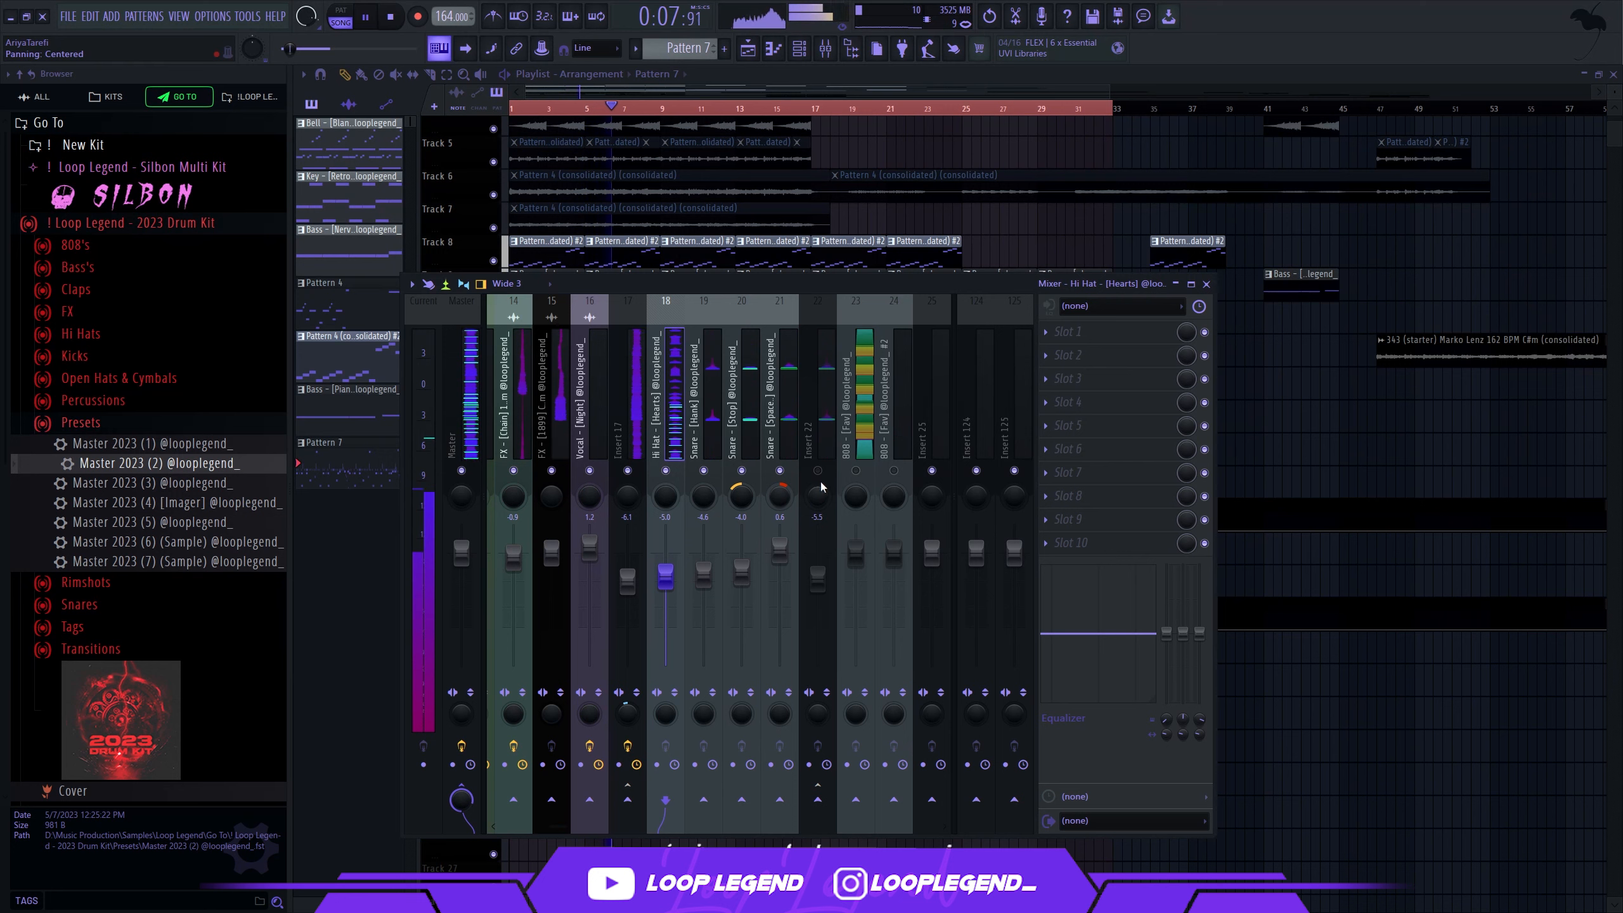
{"action": "left_click", "coordinate": [625, 435]}
{"action": "left_click", "coordinate": [1106, 519]}
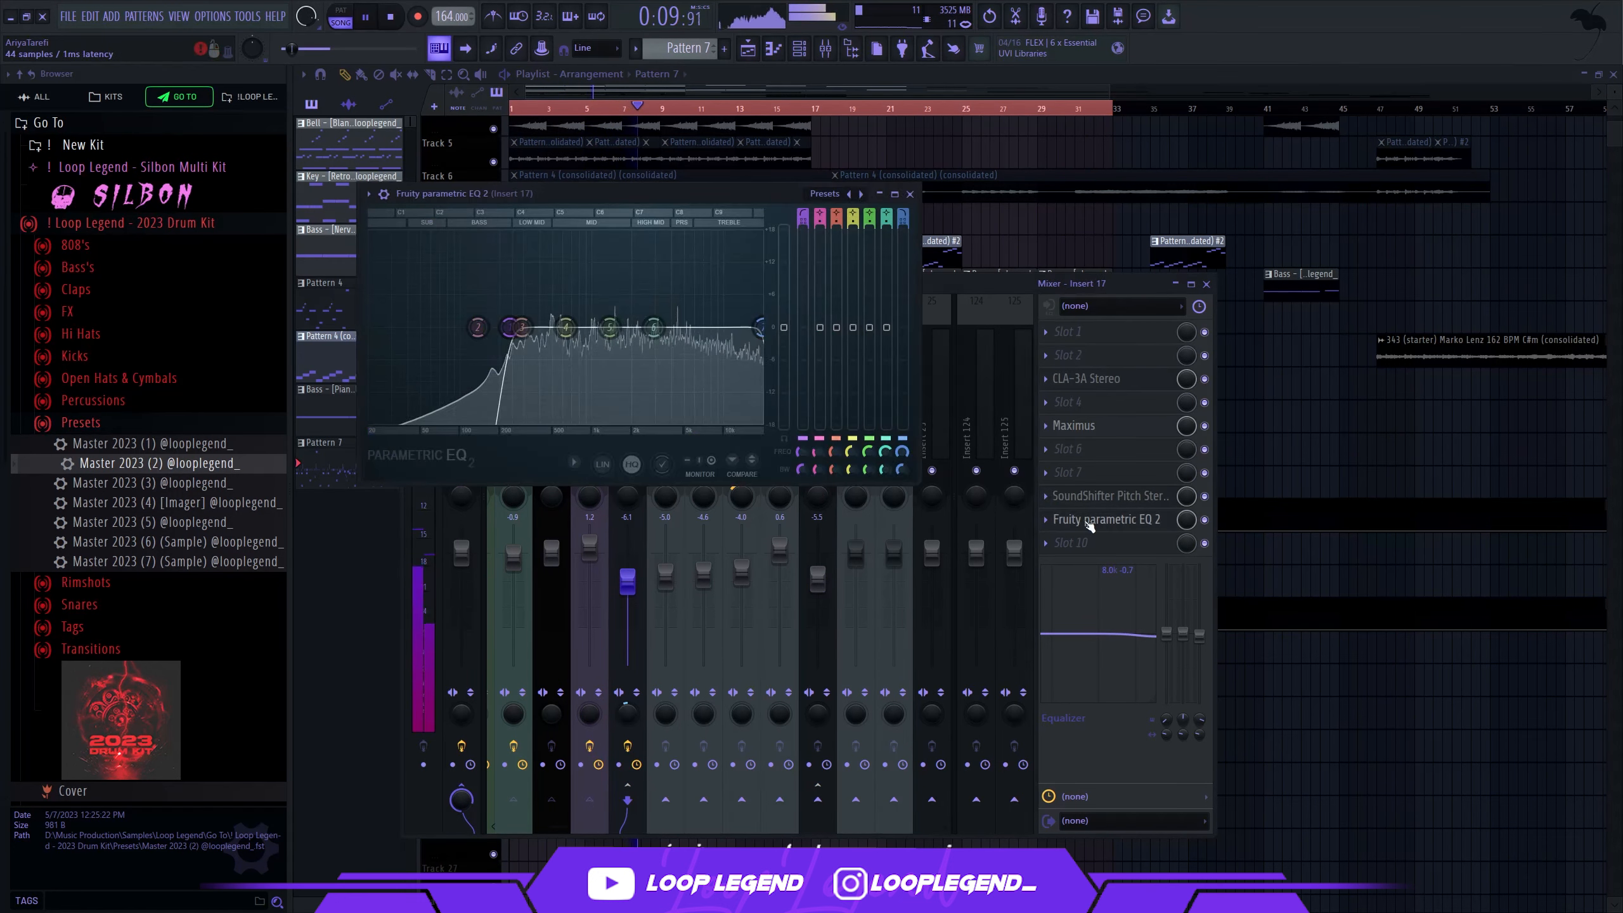
{"action": "key", "text": "Escape"}
{"action": "left_click", "coordinate": [826, 458]}
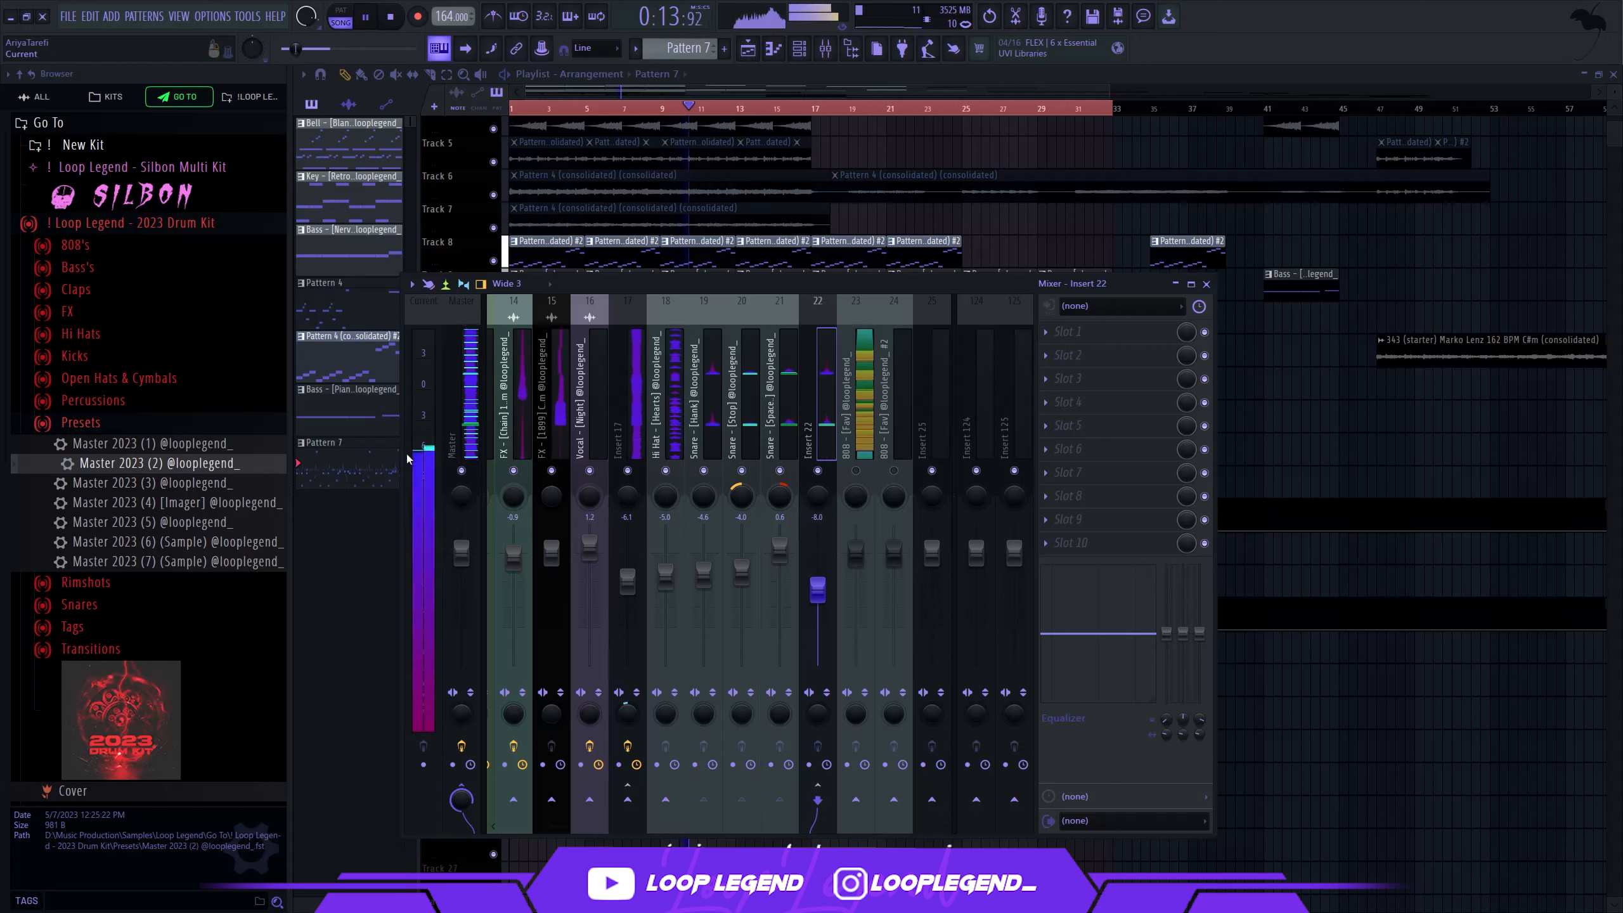
{"action": "left_click_drag", "start_coordinate": [824, 643], "coordinate": [824, 649]}
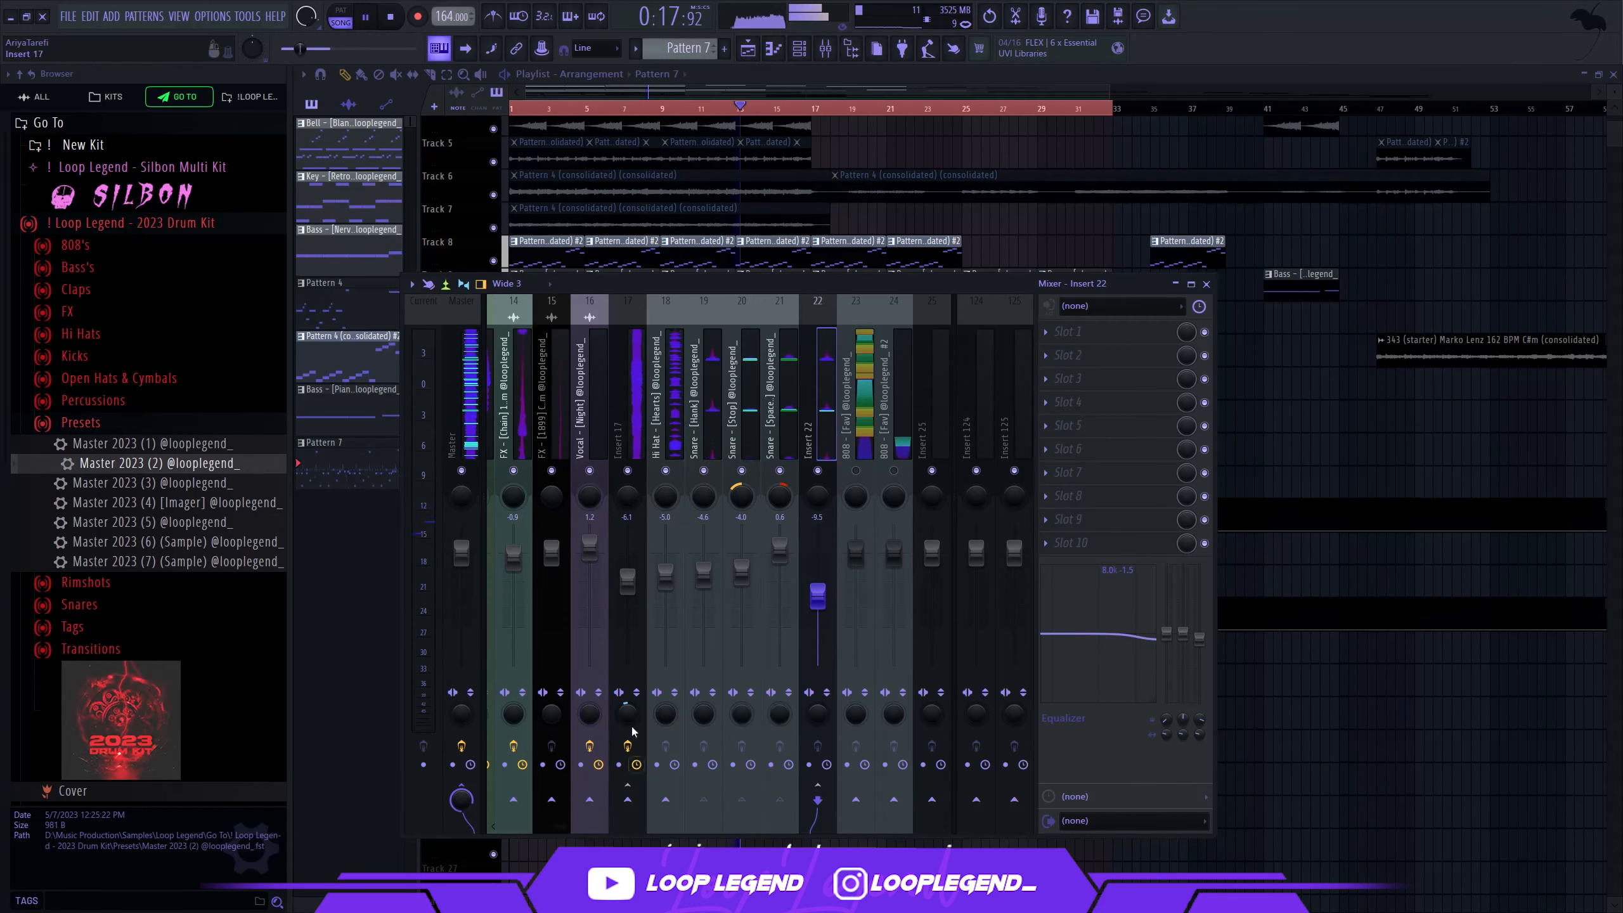
{"action": "left_click_drag", "start_coordinate": [621, 655], "coordinate": [637, 658]}
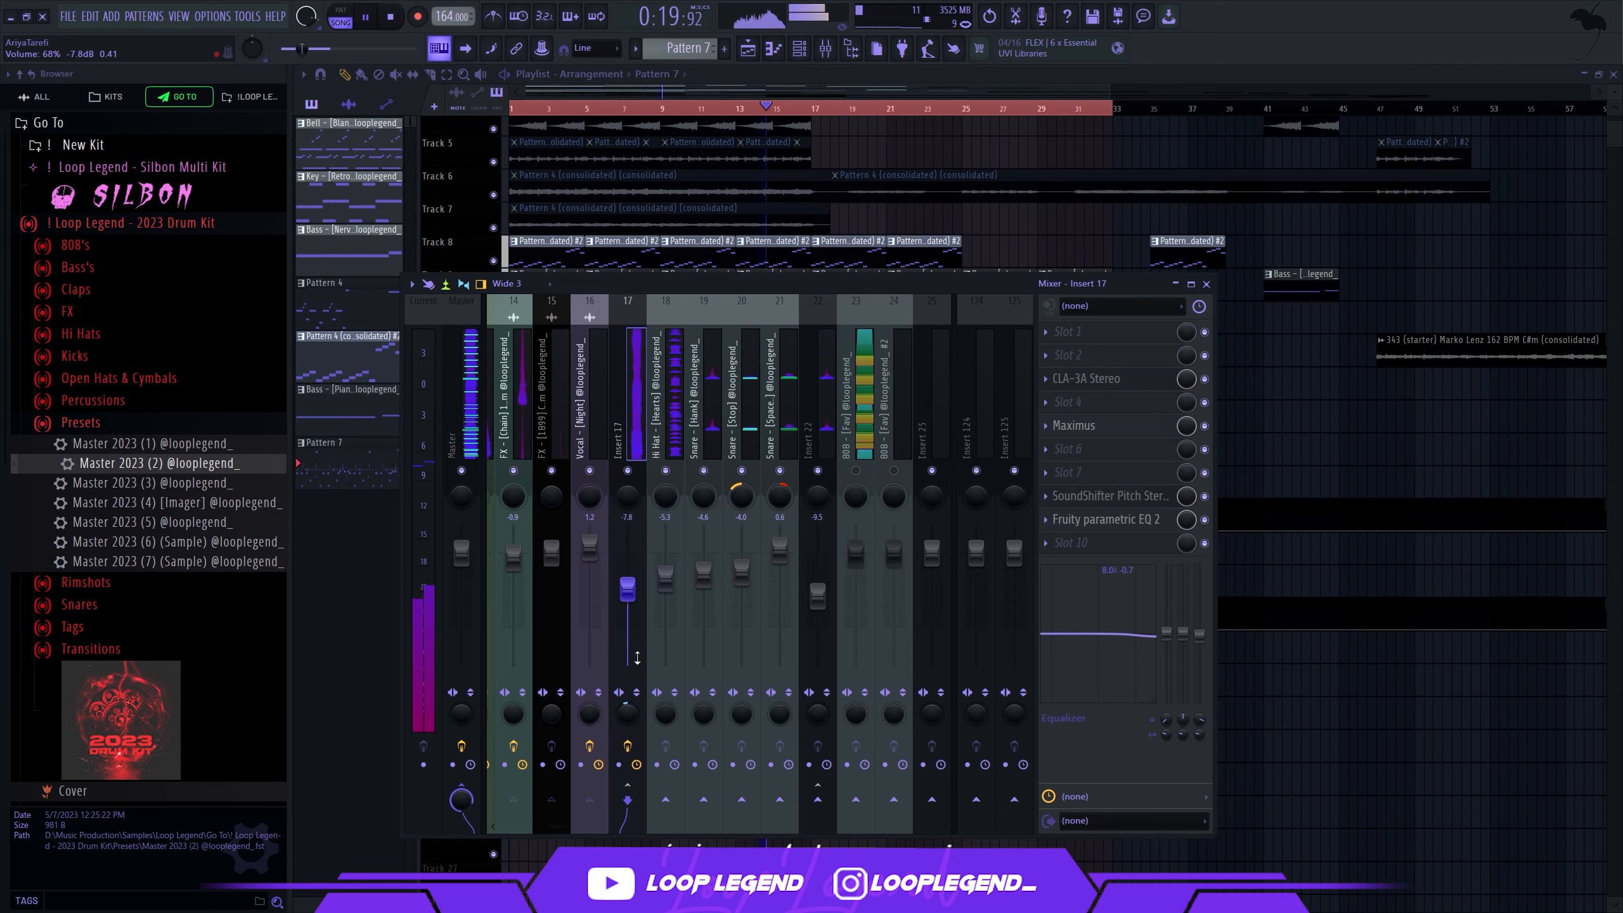
{"action": "left_click_drag", "start_coordinate": [824, 629], "coordinate": [824, 631]}
Step: Solo the first 808 mixer track for a check, and lower both 808 tracks together to -2.4 dB
{"action": "right_click", "coordinate": [866, 475]}
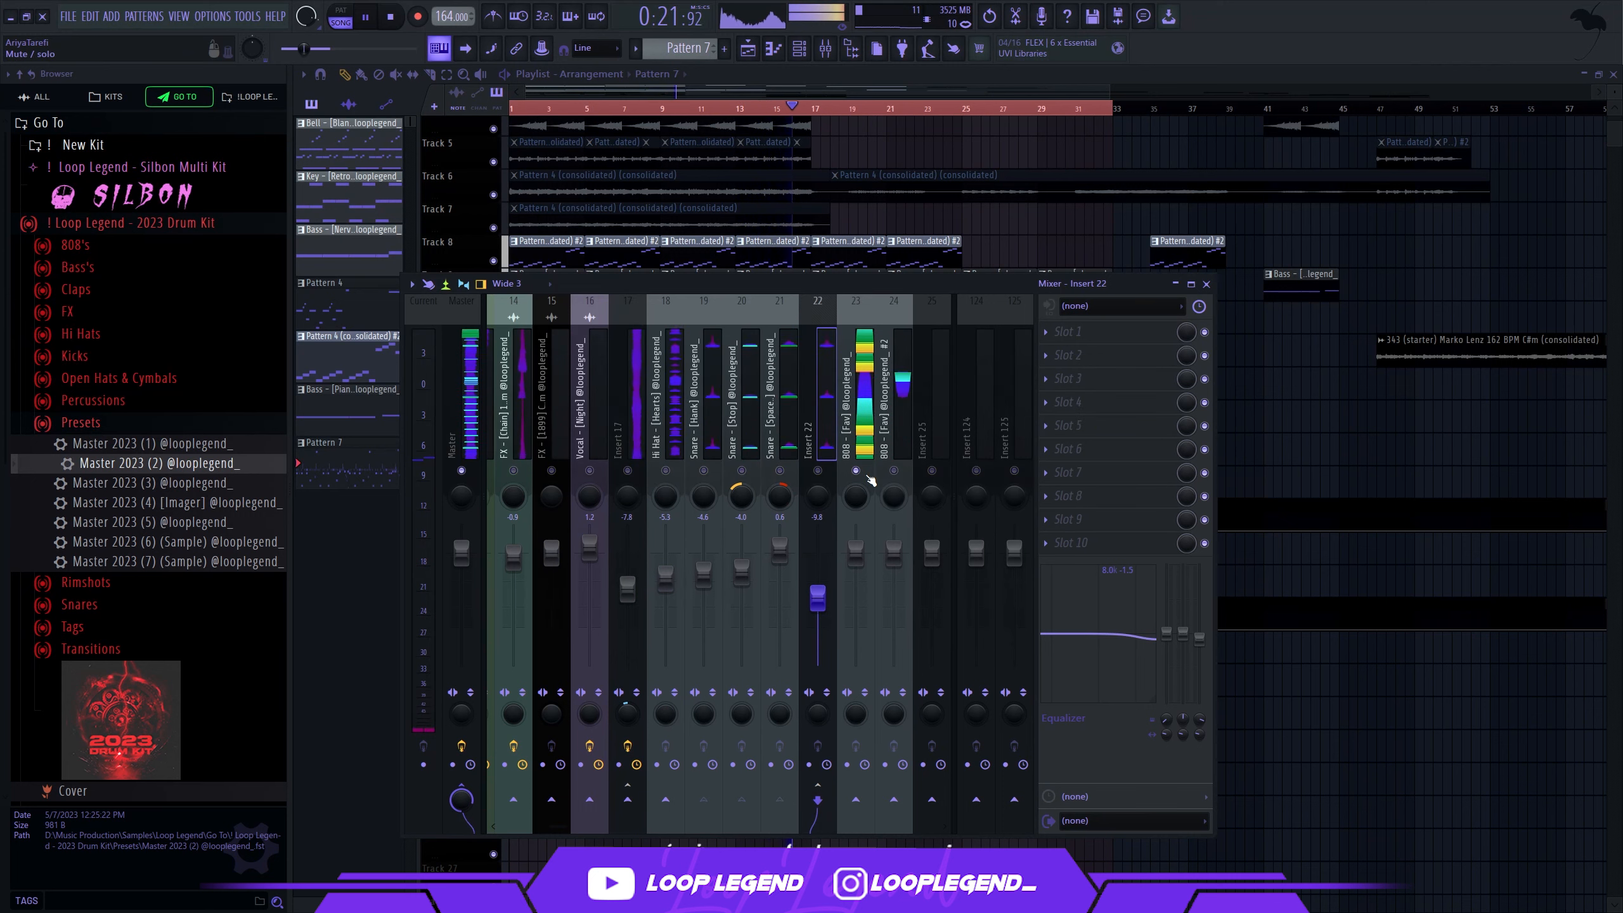
{"action": "left_click", "coordinate": [858, 433]}
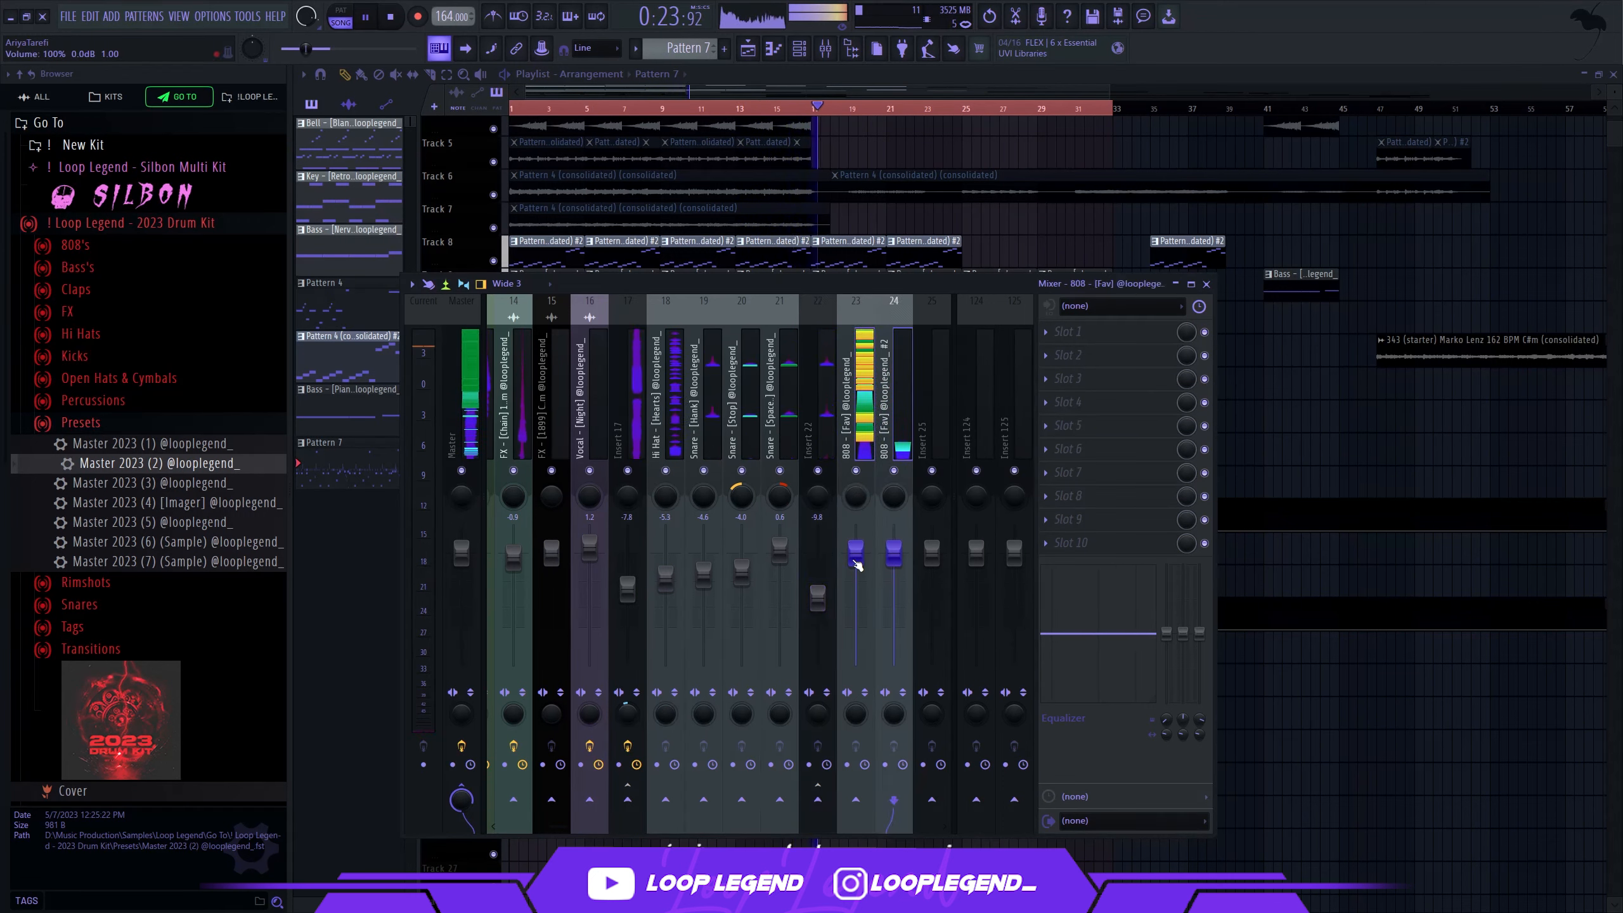
{"action": "left_click_drag", "start_coordinate": [858, 565], "coordinate": [858, 577]}
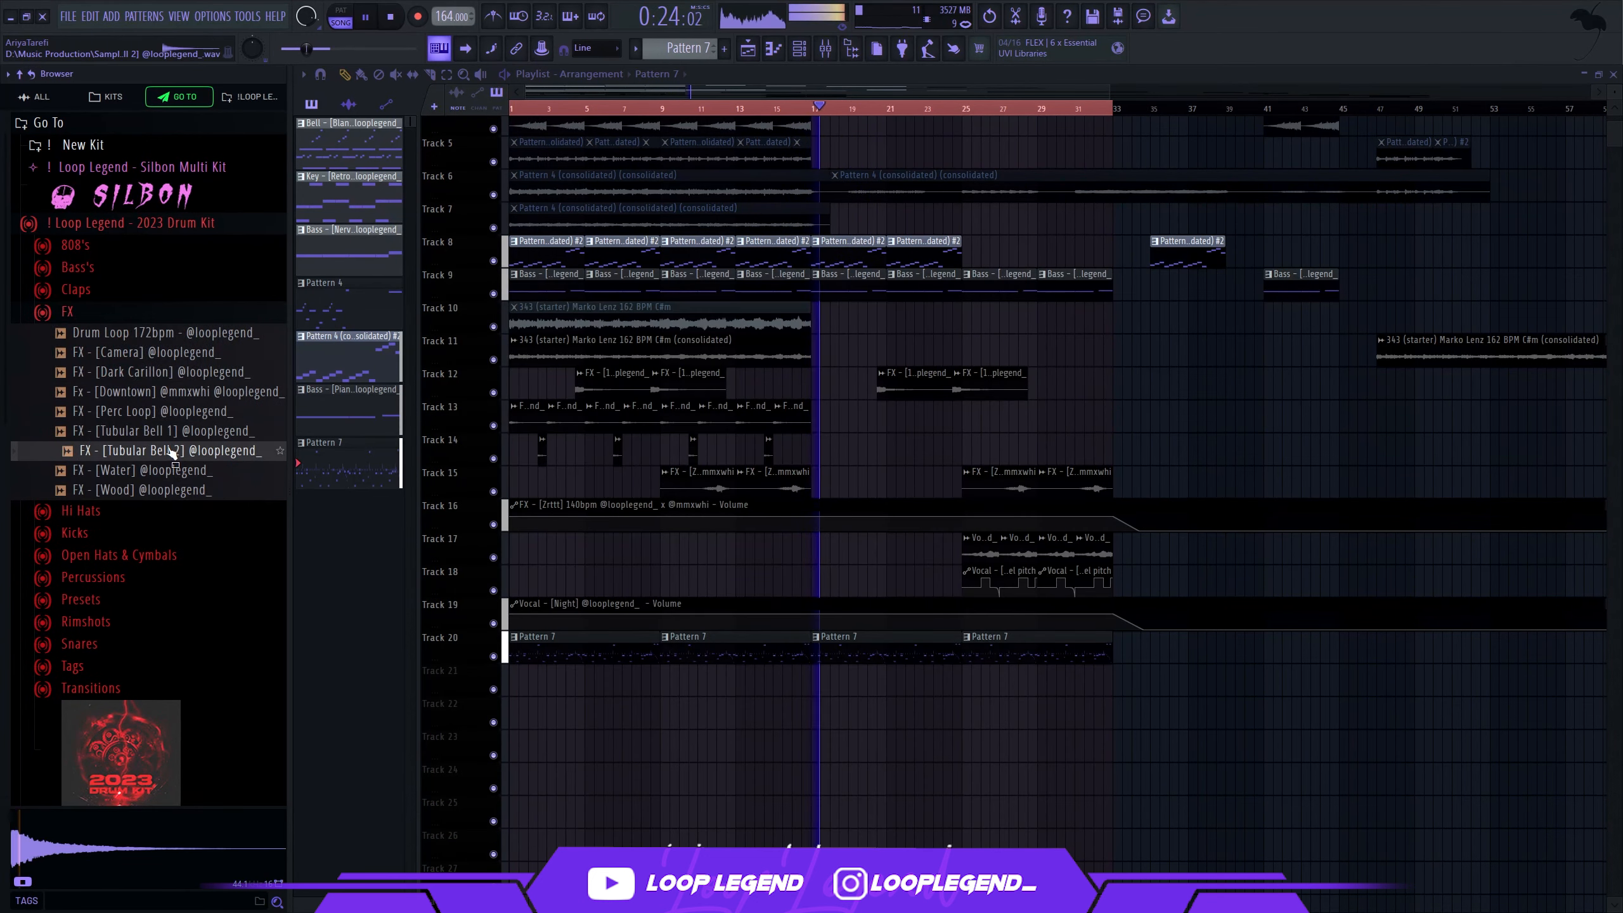
Step: Load FX - [Tubular Bell 2] from the 2023 Drum Kit's FX folder into a new sampler channel
{"action": "right_click", "coordinate": [169, 450]}
{"action": "left_click", "coordinate": [214, 476]}
{"action": "key", "text": "F6"}
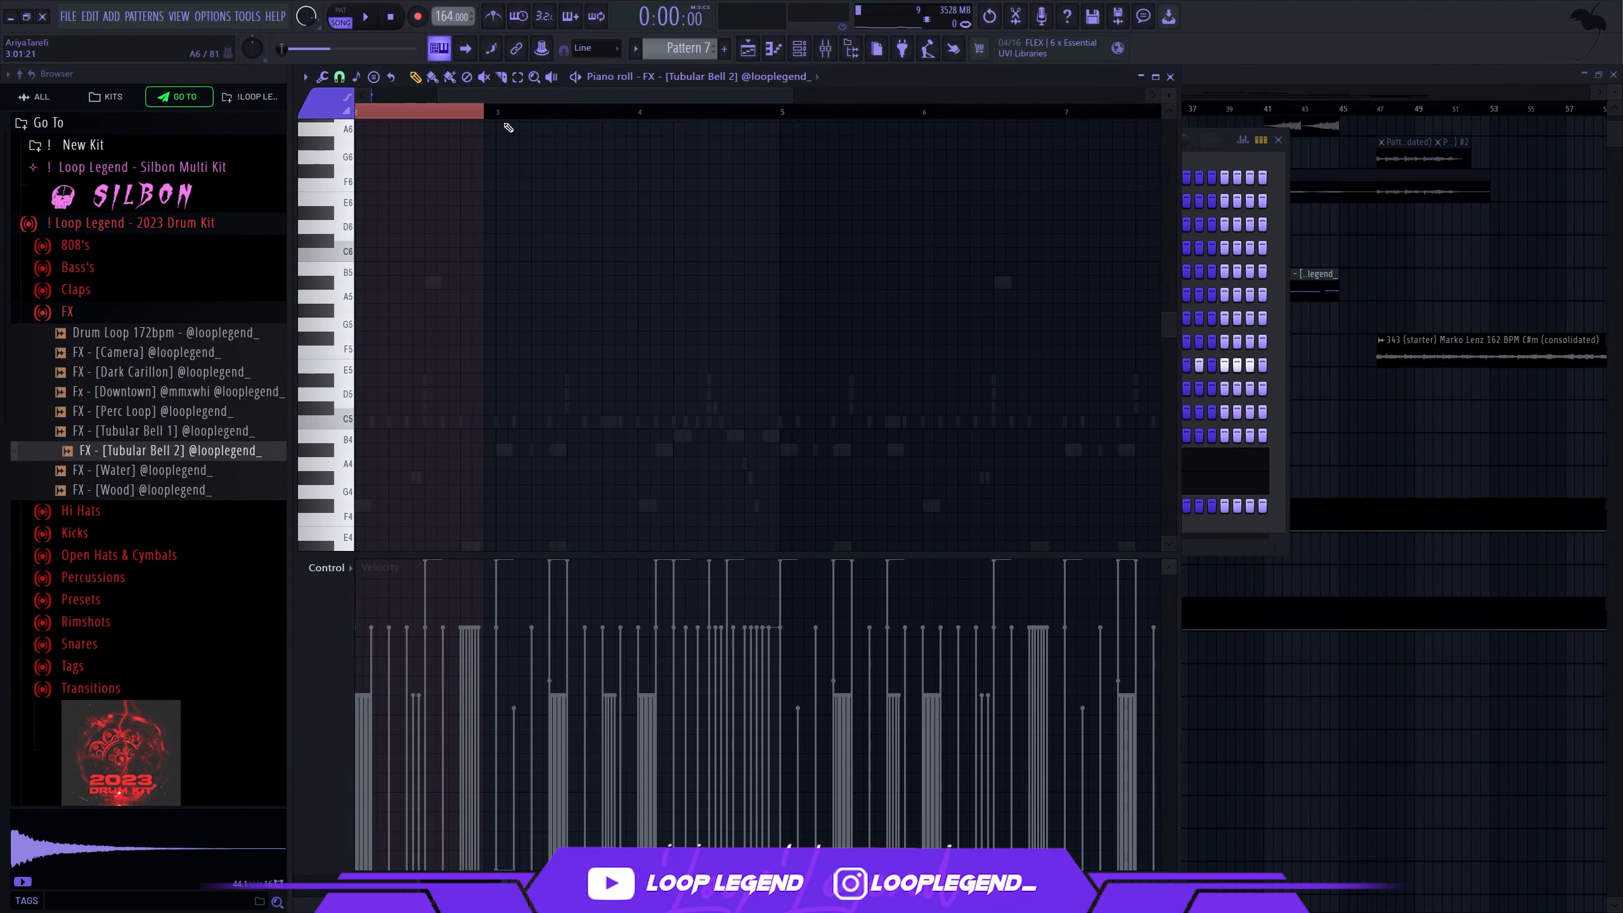
Step: Repeat the Tubular Bell 2 note from the start of bar 1 at bars 3, 5 and 7, and play it back
{"action": "key", "text": "ctrl+b"}
{"action": "key", "text": "ctrl+b"}
{"action": "key", "text": "ctrl+b"}
{"action": "key", "text": "space"}
{"action": "left_click_drag", "start_coordinate": [522, 234], "coordinate": [579, 260]}
Step: Route Tubular Bell 2 to mixer track 25, apply the Silbon kit's Tubular Bell mixer preset and raise the track to 2.6 dB
{"action": "key", "text": "F6"}
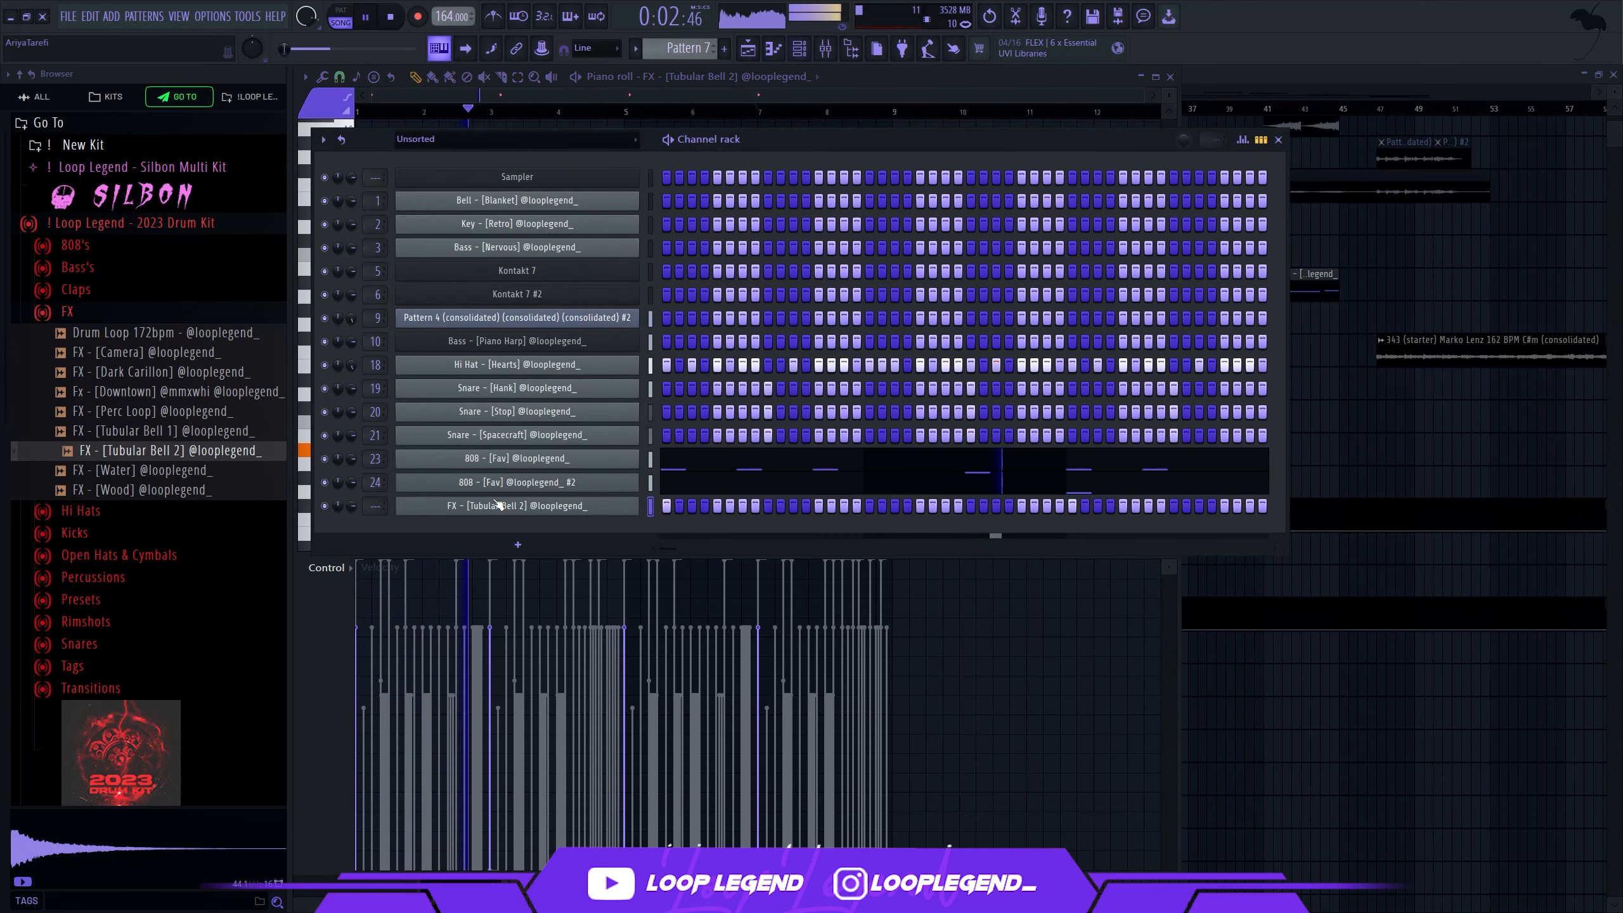
{"action": "key", "text": "space"}
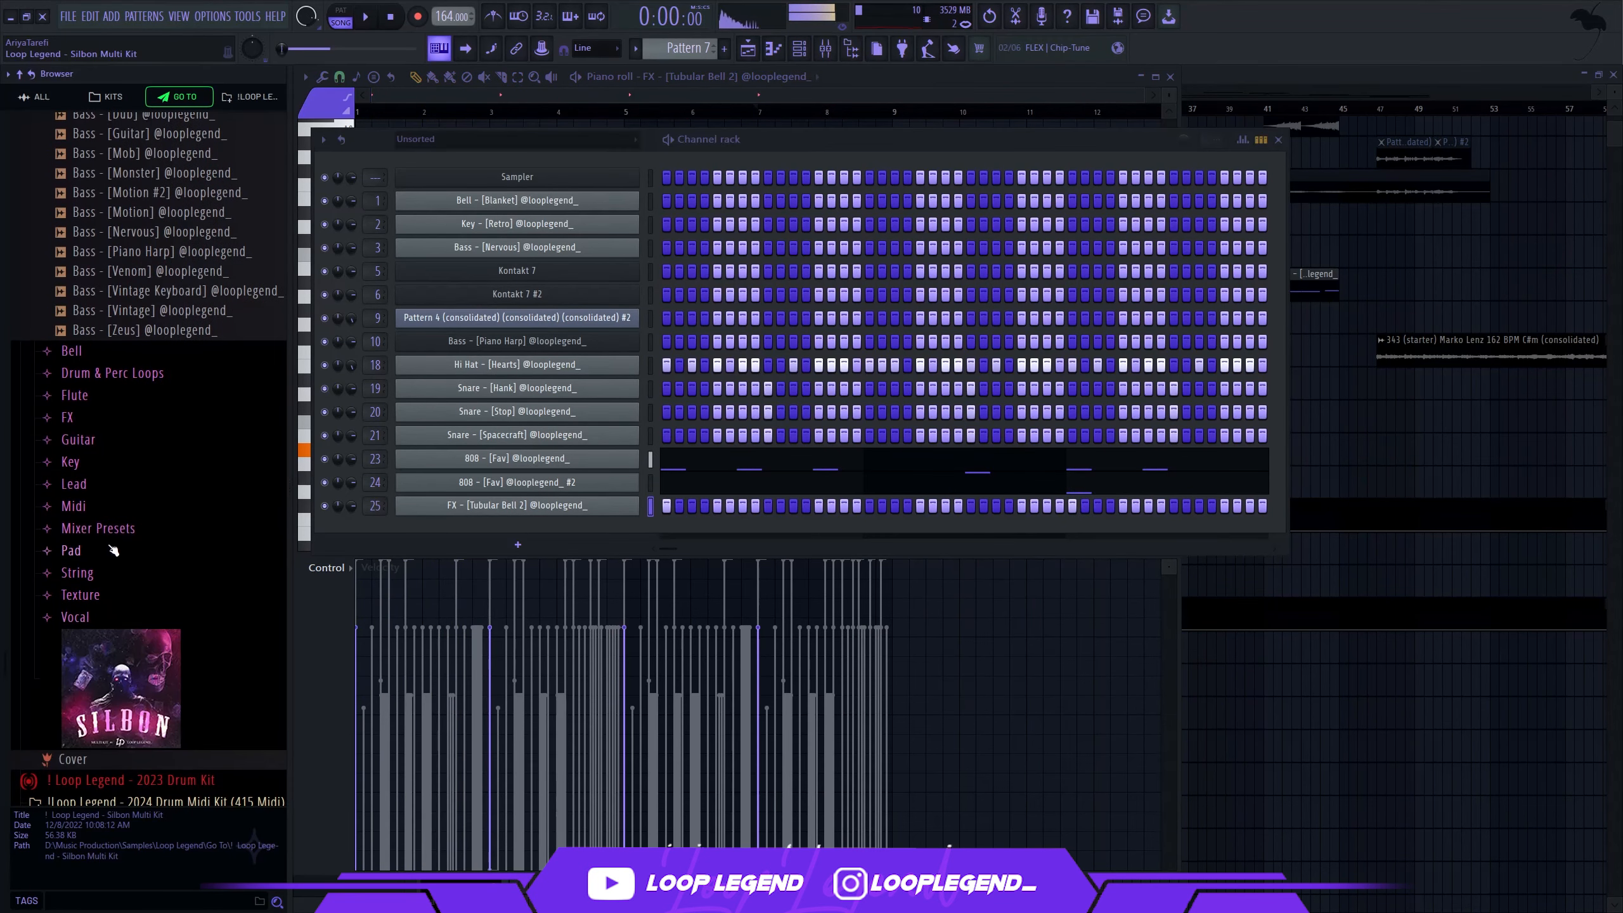
{"action": "left_click", "coordinate": [110, 536]}
{"action": "scroll", "coordinate": [126, 556], "scroll_direction": "down", "scroll_amount": 20}
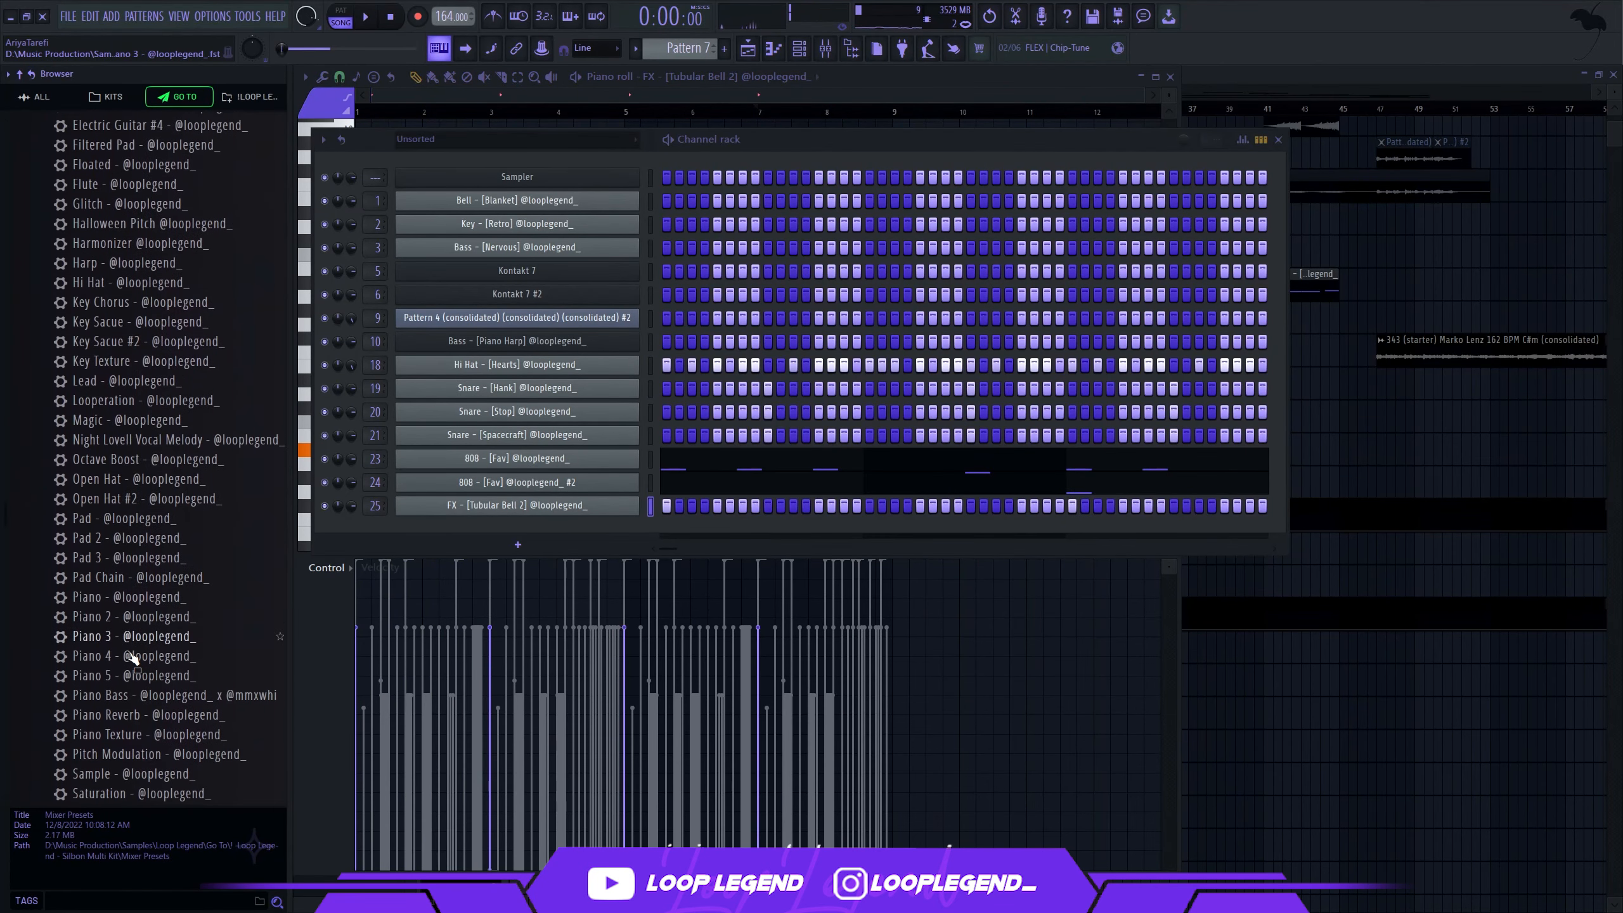
{"action": "left_click_drag", "start_coordinate": [126, 703], "coordinate": [922, 443]}
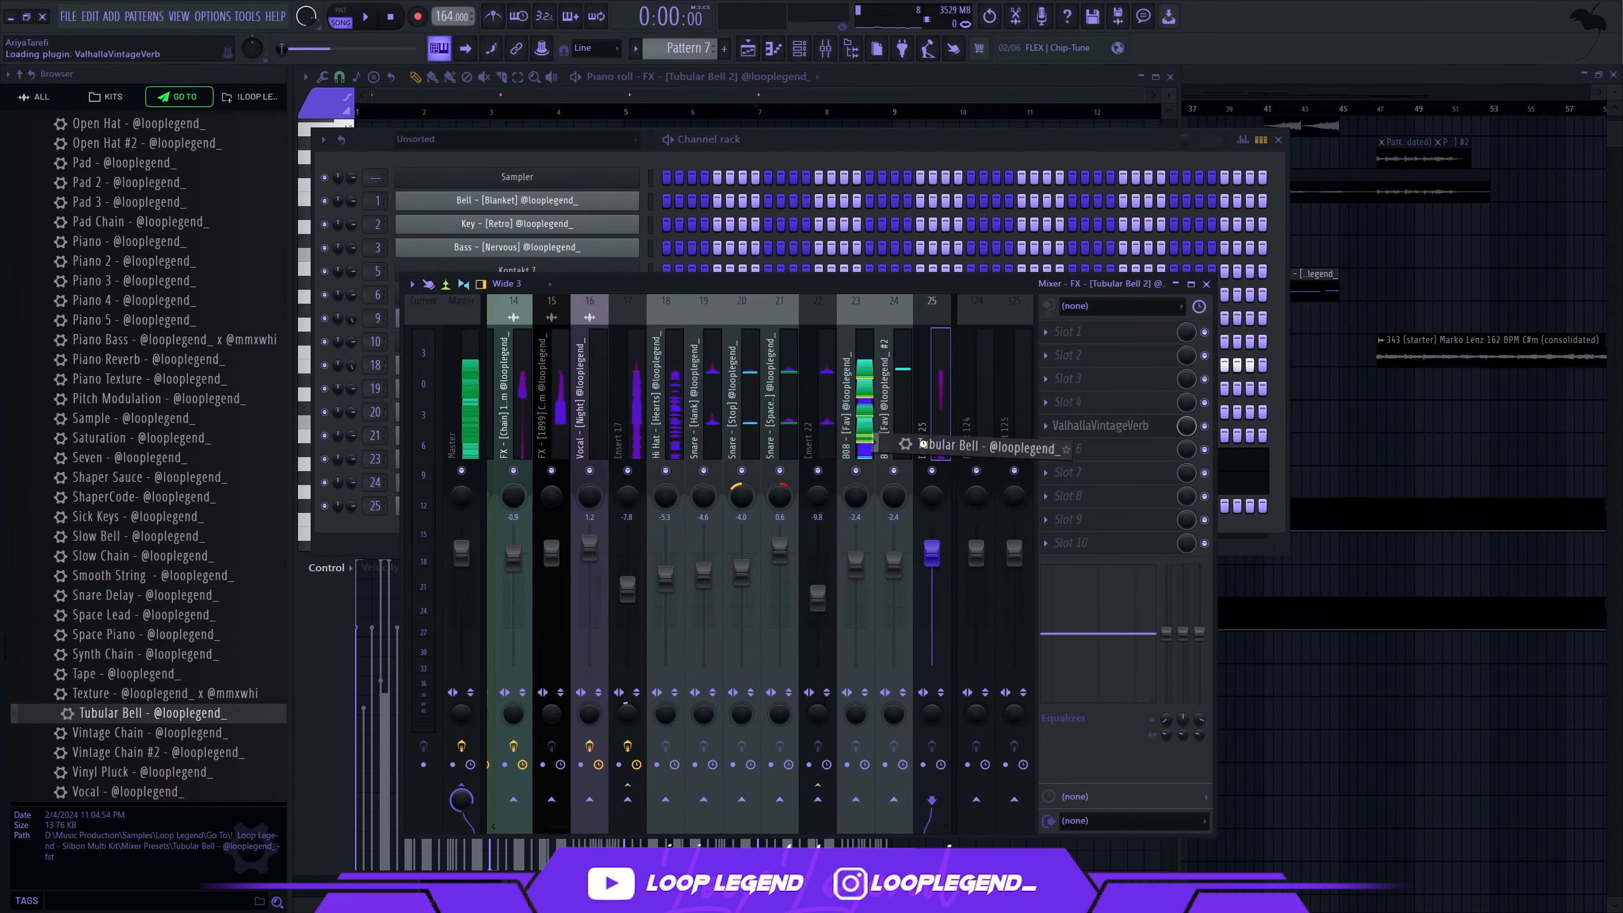
{"action": "key", "text": "space"}
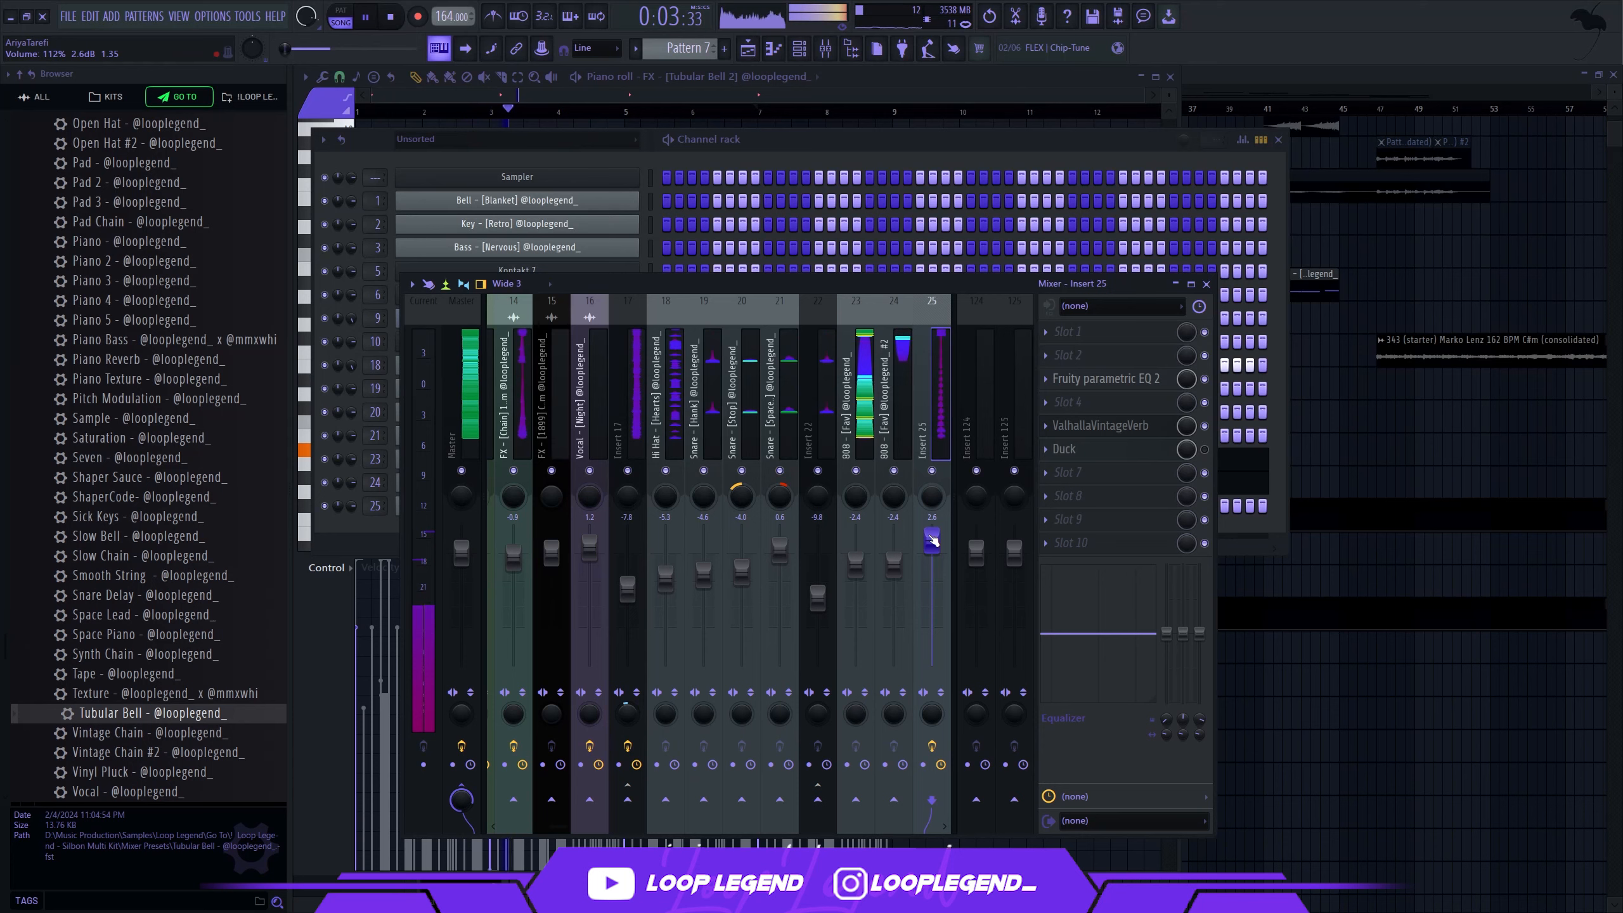
Step: Load Snare - [Slice] from the 2023 Drum Kit's Snares folder into a new sampler channel
{"action": "key", "text": "F9"}
{"action": "key", "text": "F6"}
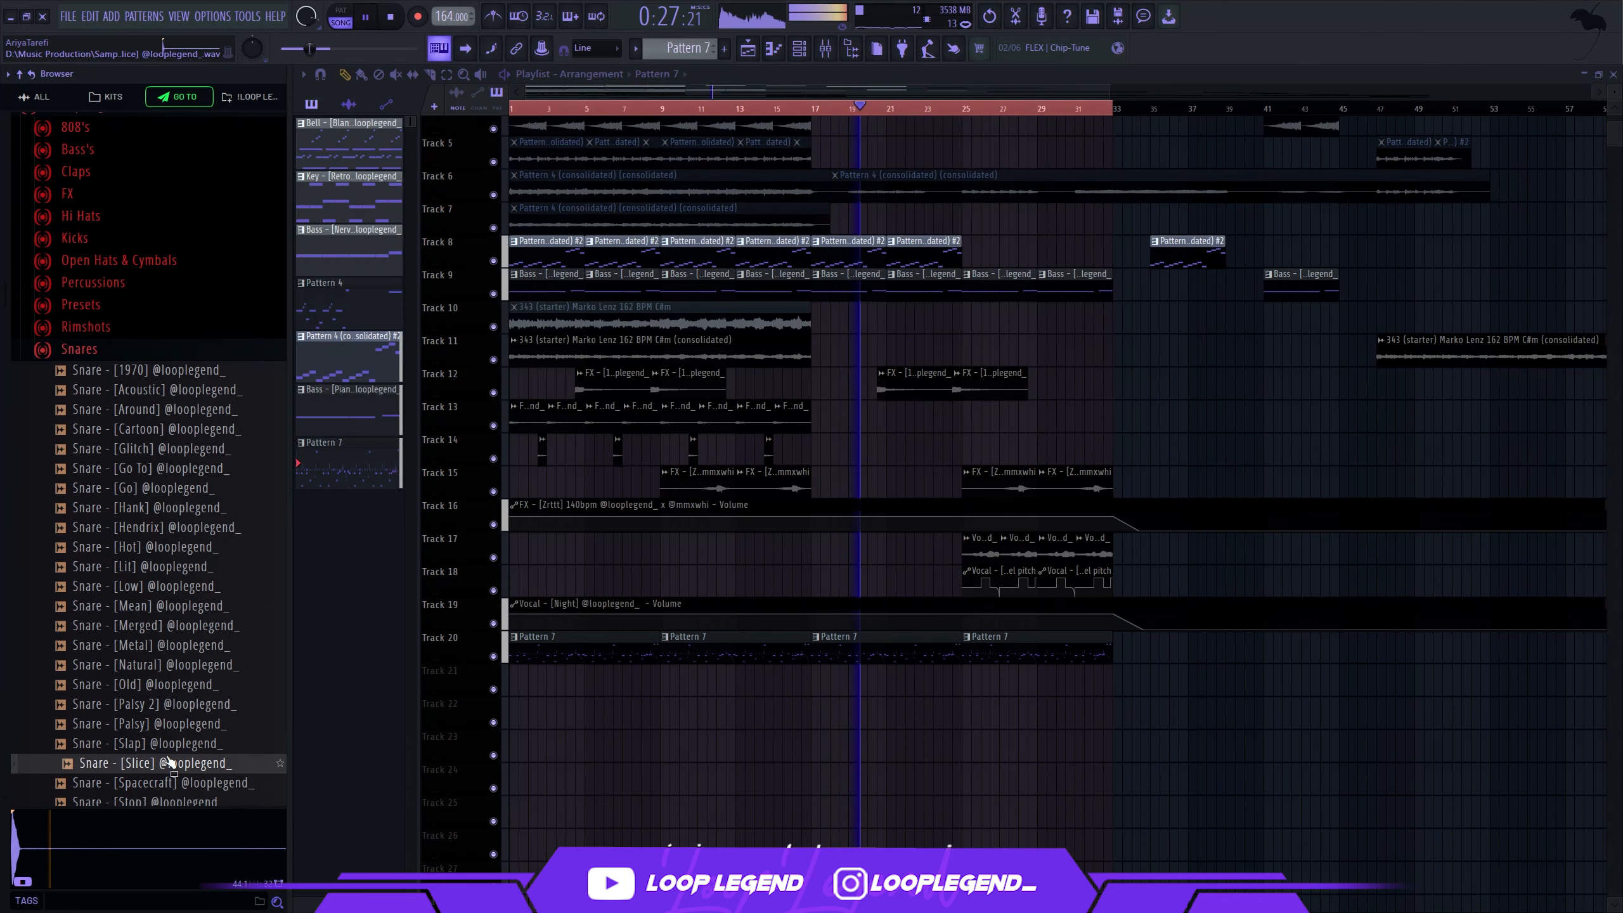
{"action": "right_click", "coordinate": [167, 761]}
{"action": "left_click", "coordinate": [185, 756]}
Step: Import the 167bpm snare MIDI from the 2024 Drum Midi Kit into the Snare - [Slice] piano roll and play it
{"action": "scroll", "coordinate": [172, 639], "scroll_direction": "down", "scroll_amount": 6}
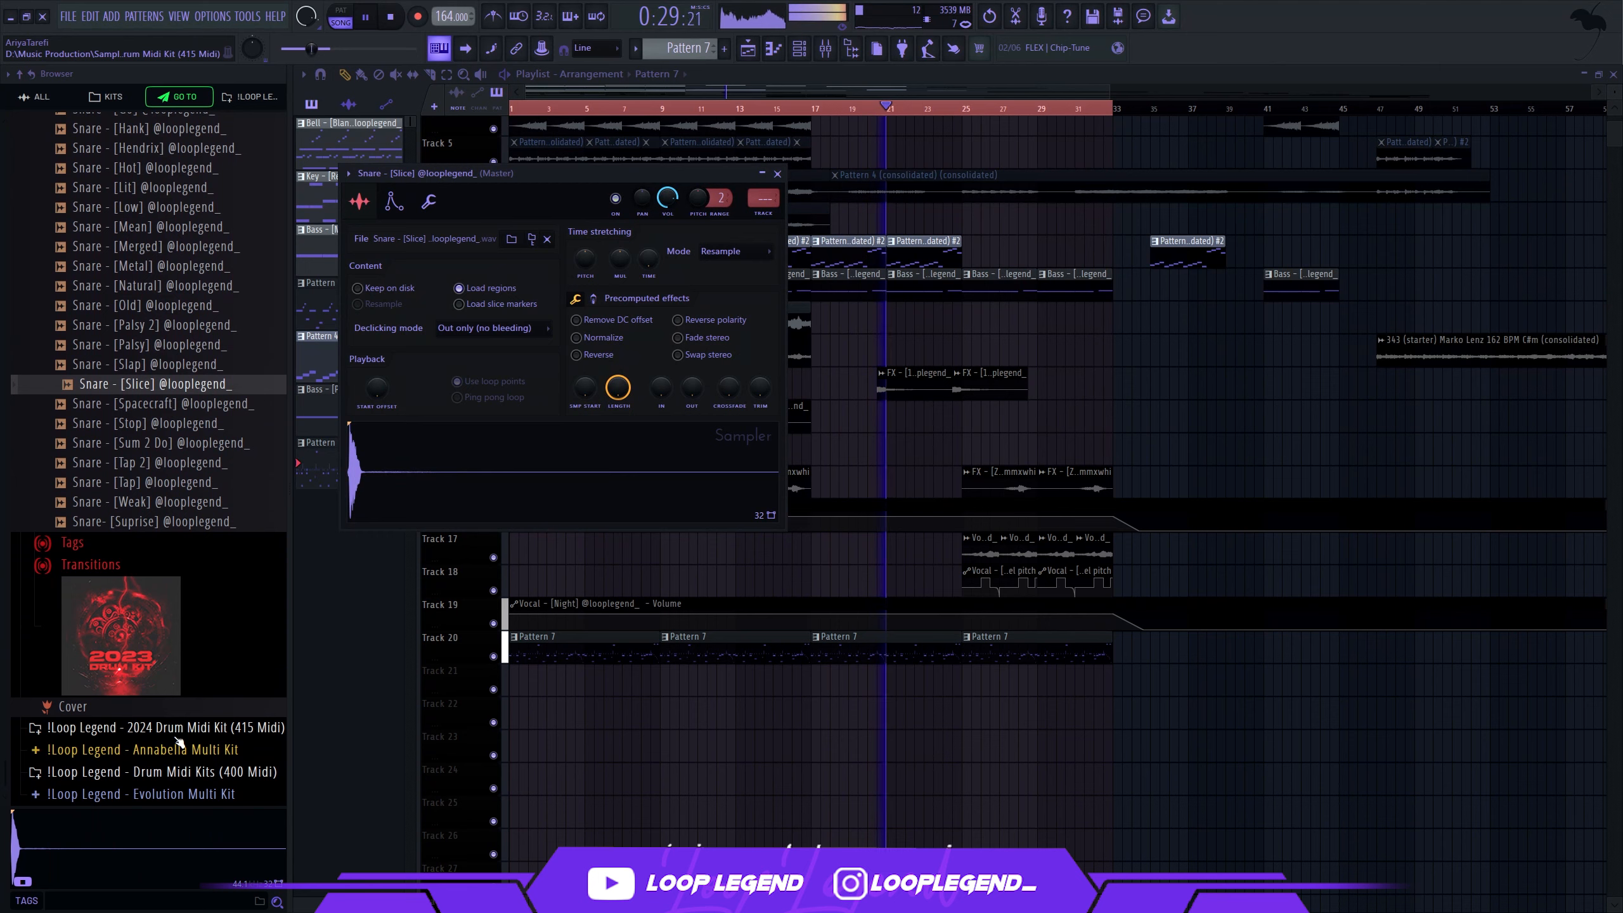
{"action": "left_click", "coordinate": [177, 729]}
{"action": "scroll", "coordinate": [205, 831], "scroll_direction": "down", "scroll_amount": 8}
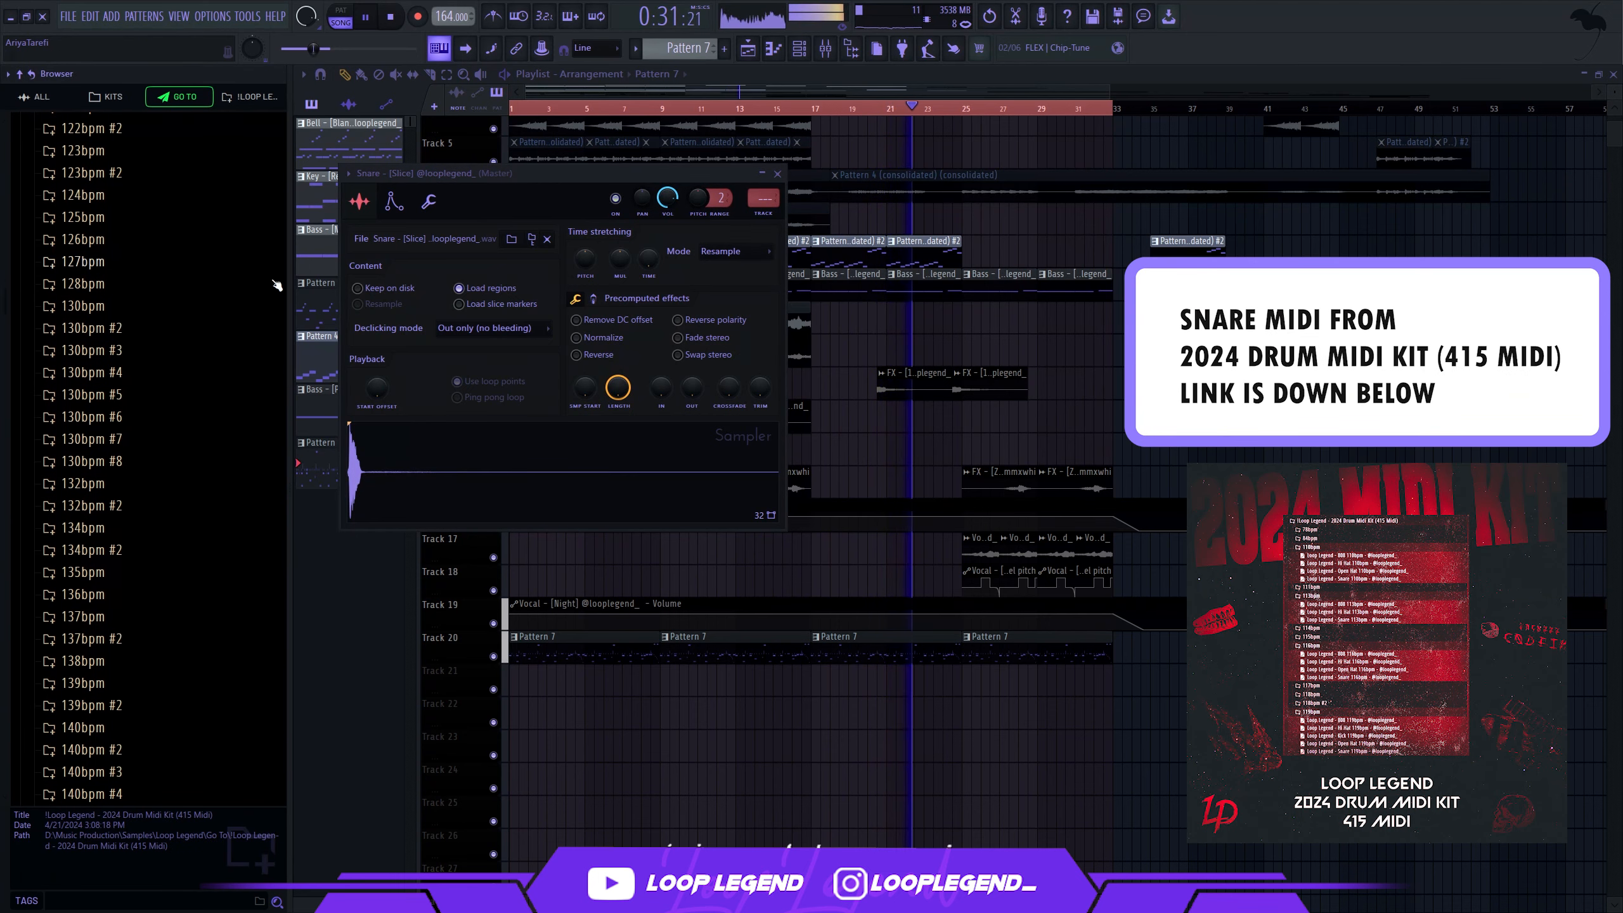
{"action": "scroll", "coordinate": [181, 449], "scroll_direction": "down", "scroll_amount": 10}
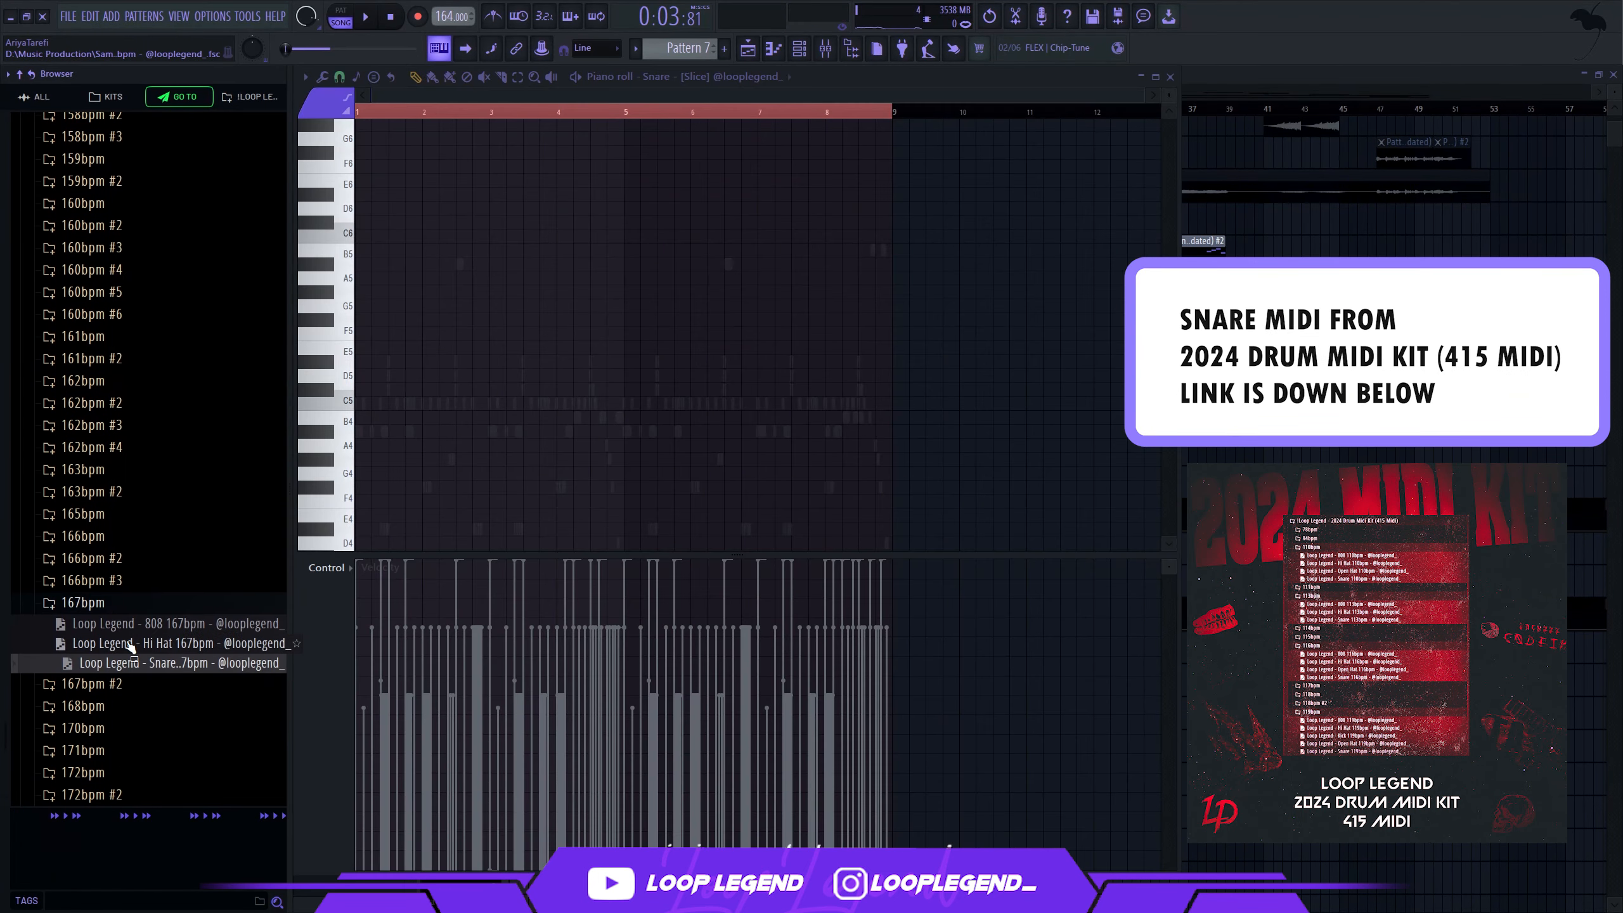
{"action": "left_click_drag", "start_coordinate": [250, 618], "coordinate": [502, 451]}
{"action": "key", "text": "space"}
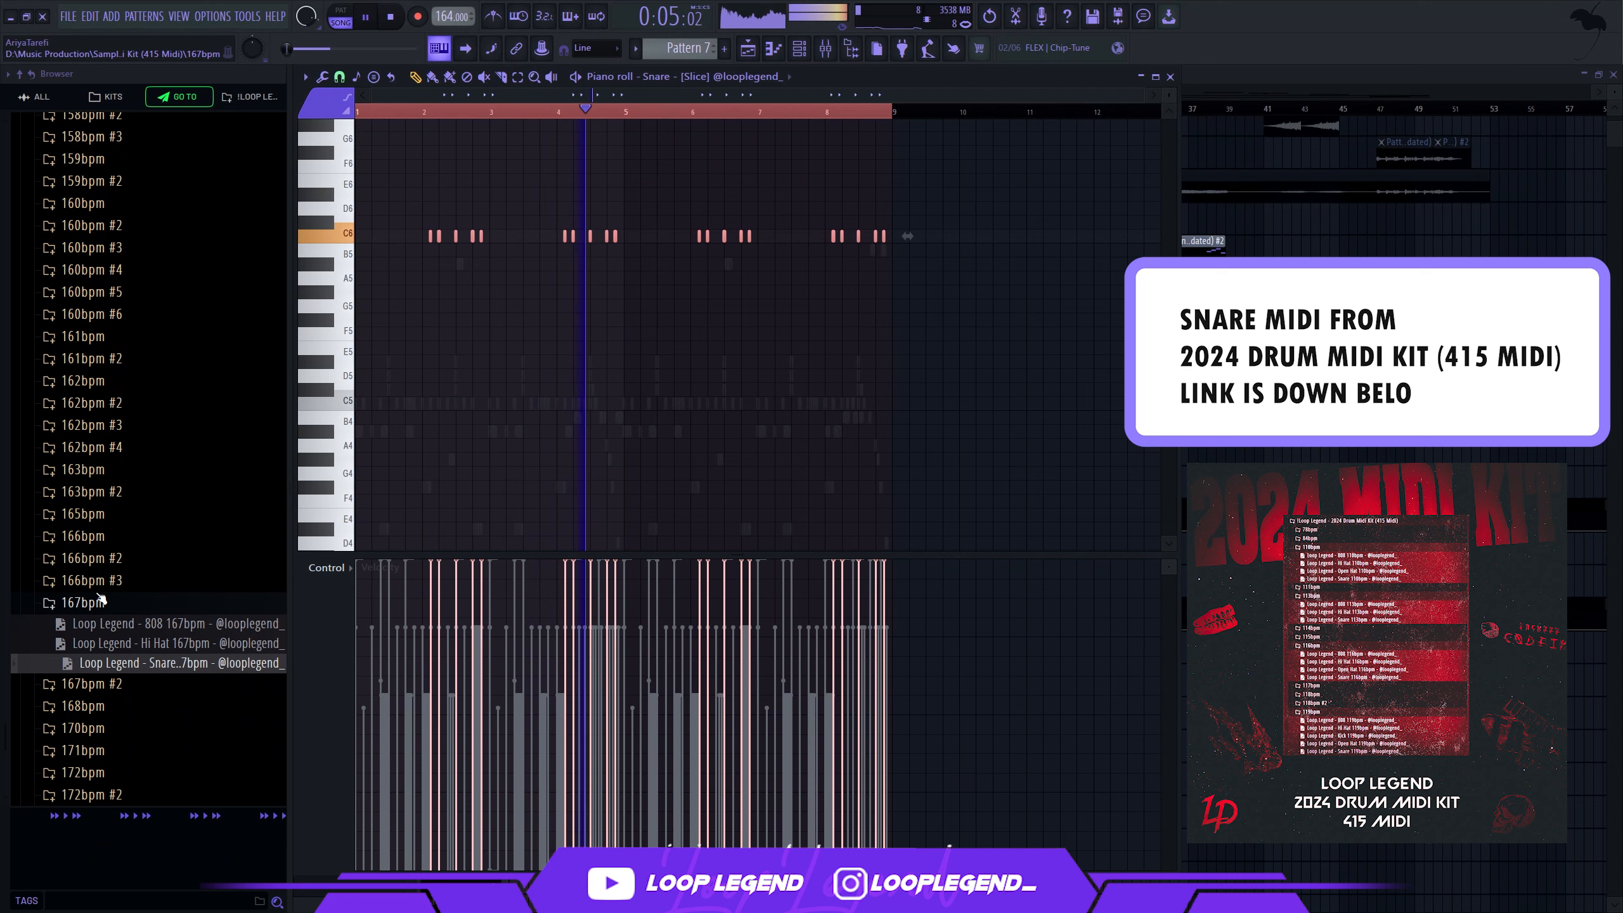
Step: Replace the Snare - [Slice] notes with the 166bpm #3 Hi Hat MIDI from the 2024 Drum Midi Kit and play it
{"action": "left_click", "coordinate": [99, 584]}
{"action": "left_click_drag", "start_coordinate": [118, 671], "coordinate": [431, 157]}
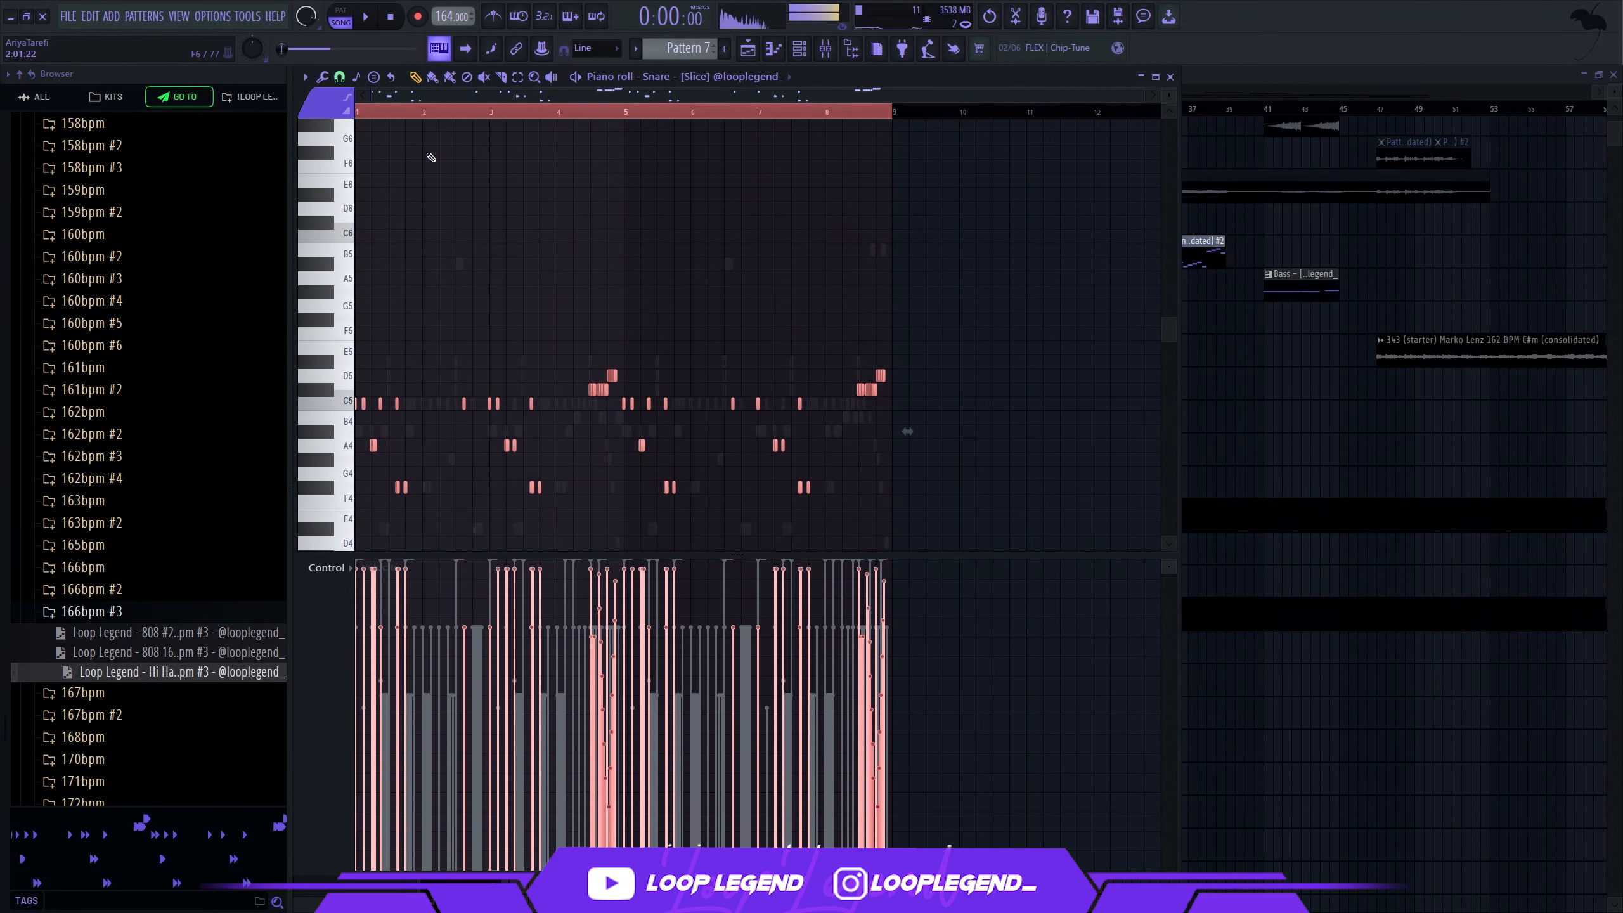
{"action": "key", "text": "space"}
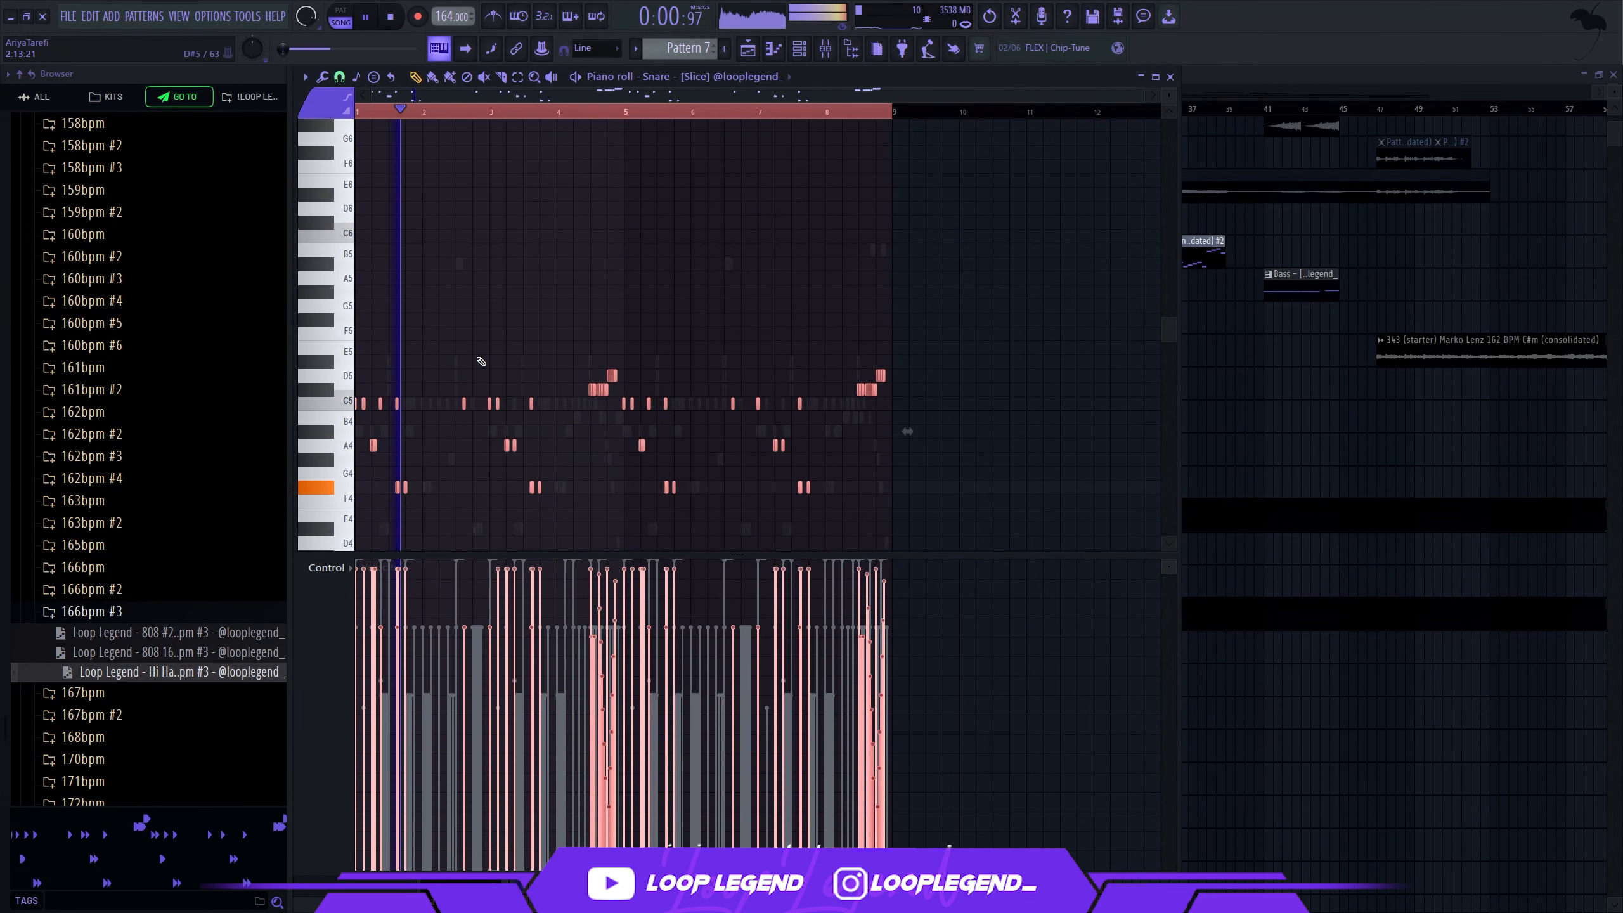
{"action": "scroll", "coordinate": [473, 361], "scroll_direction": "down", "scroll_amount": 3}
{"action": "scroll", "coordinate": [471, 365], "scroll_direction": "down", "scroll_amount": 1}
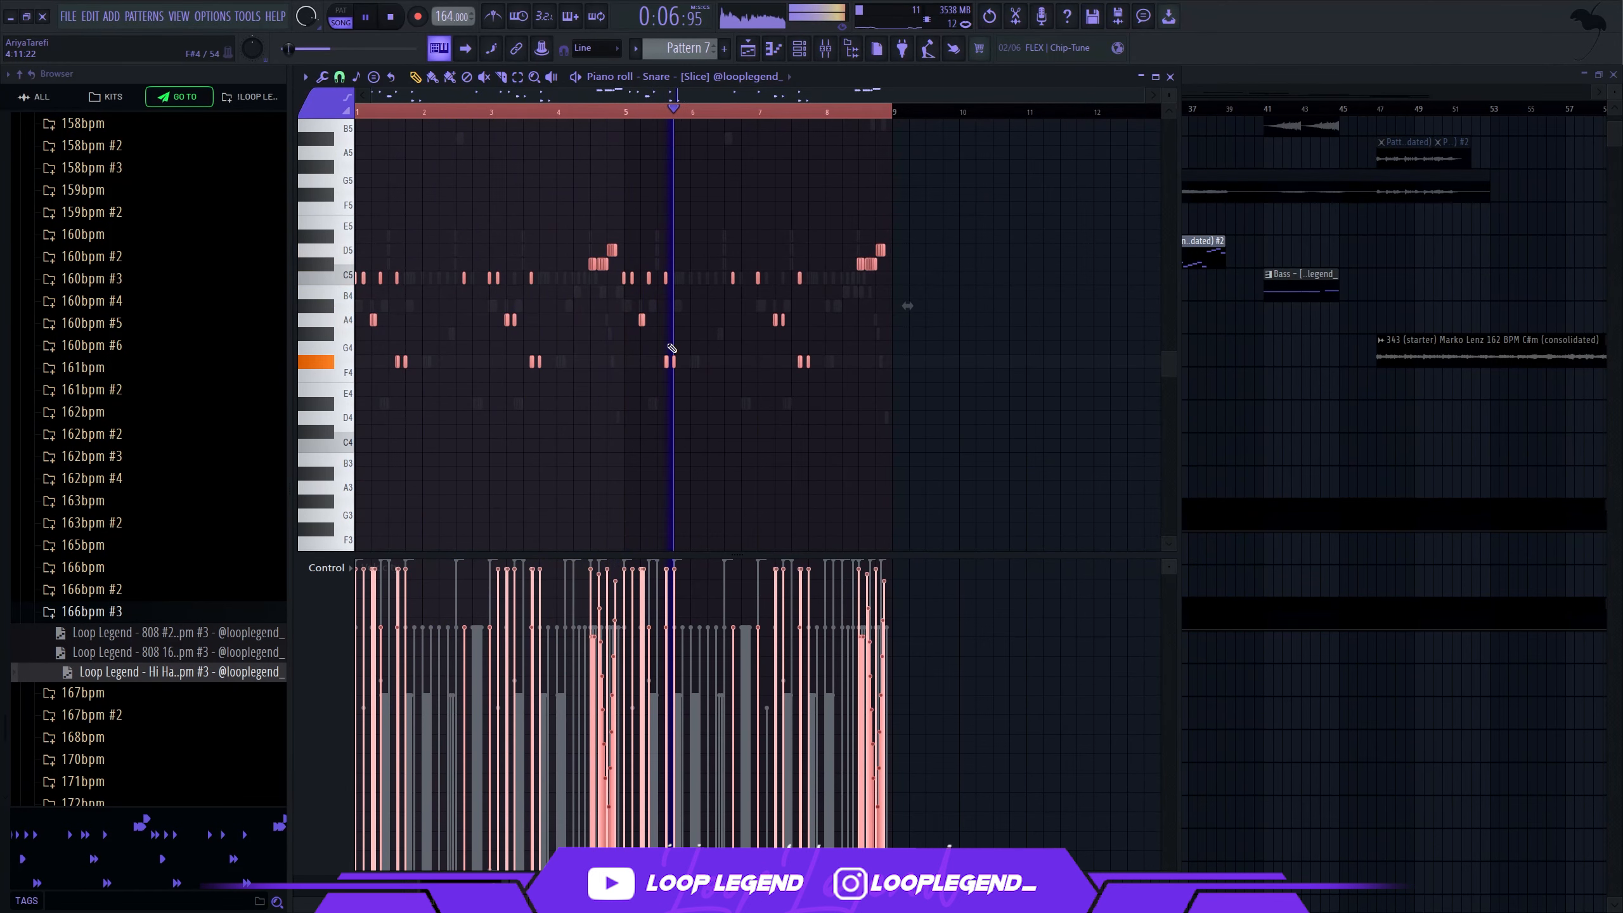
Step: Route the Snare - [Slice] channel to its own mixer track
{"action": "key", "text": "F7"}
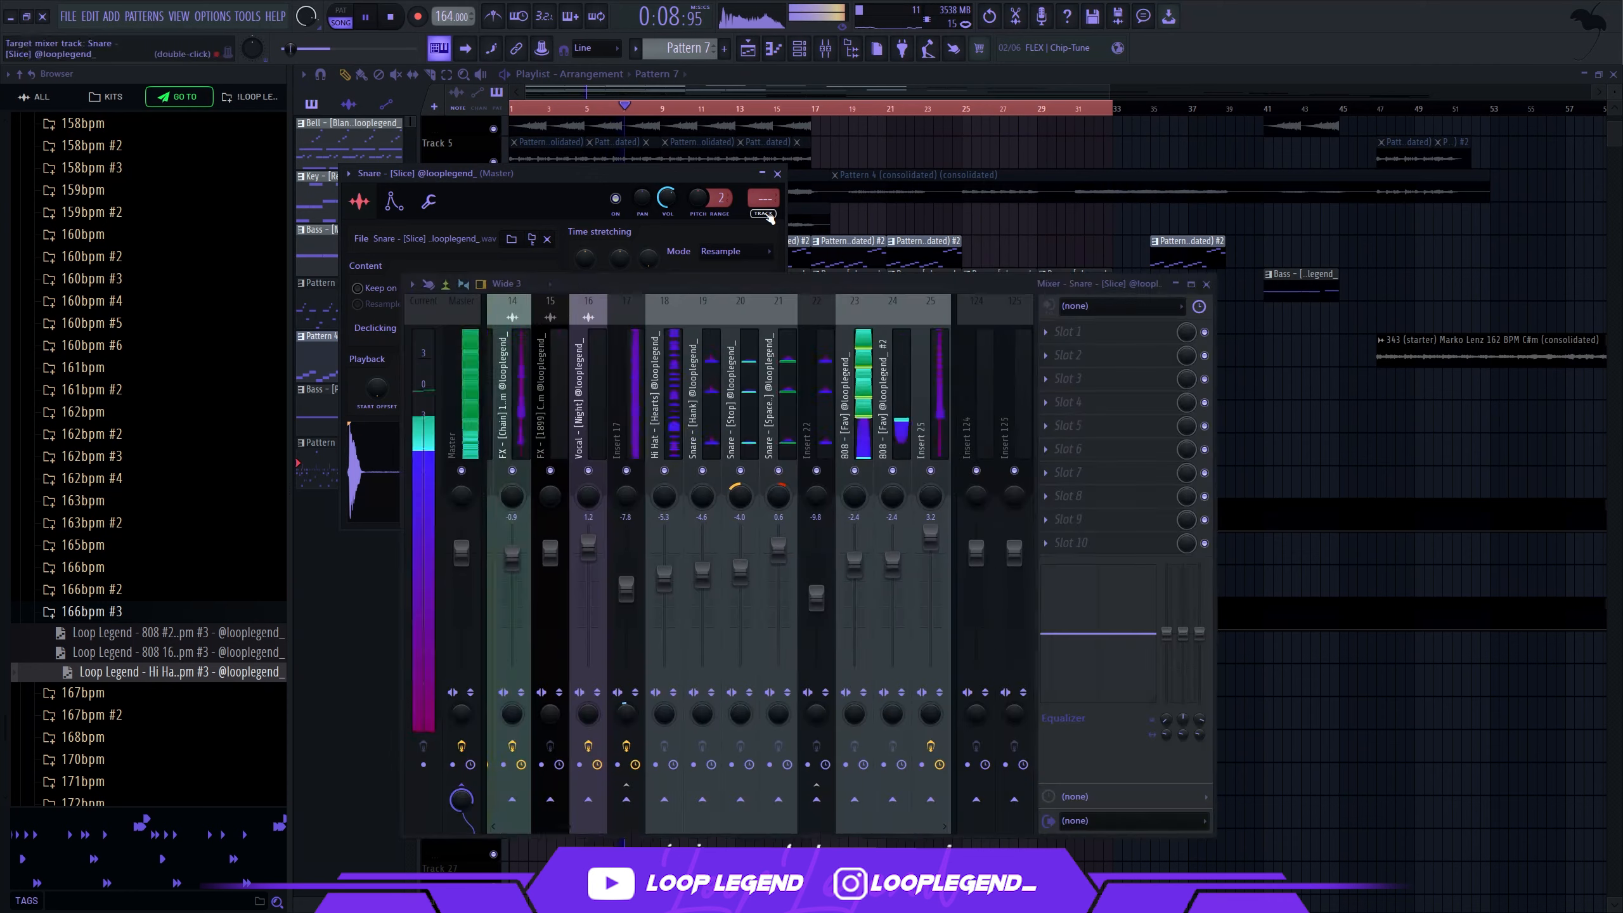
{"action": "key", "text": "ctrl+l"}
Step: Copy the five 808 - [Fav] notes from the first half of bar 8 into the Snare - [Slice] piano roll and play it back
{"action": "key", "text": "F7"}
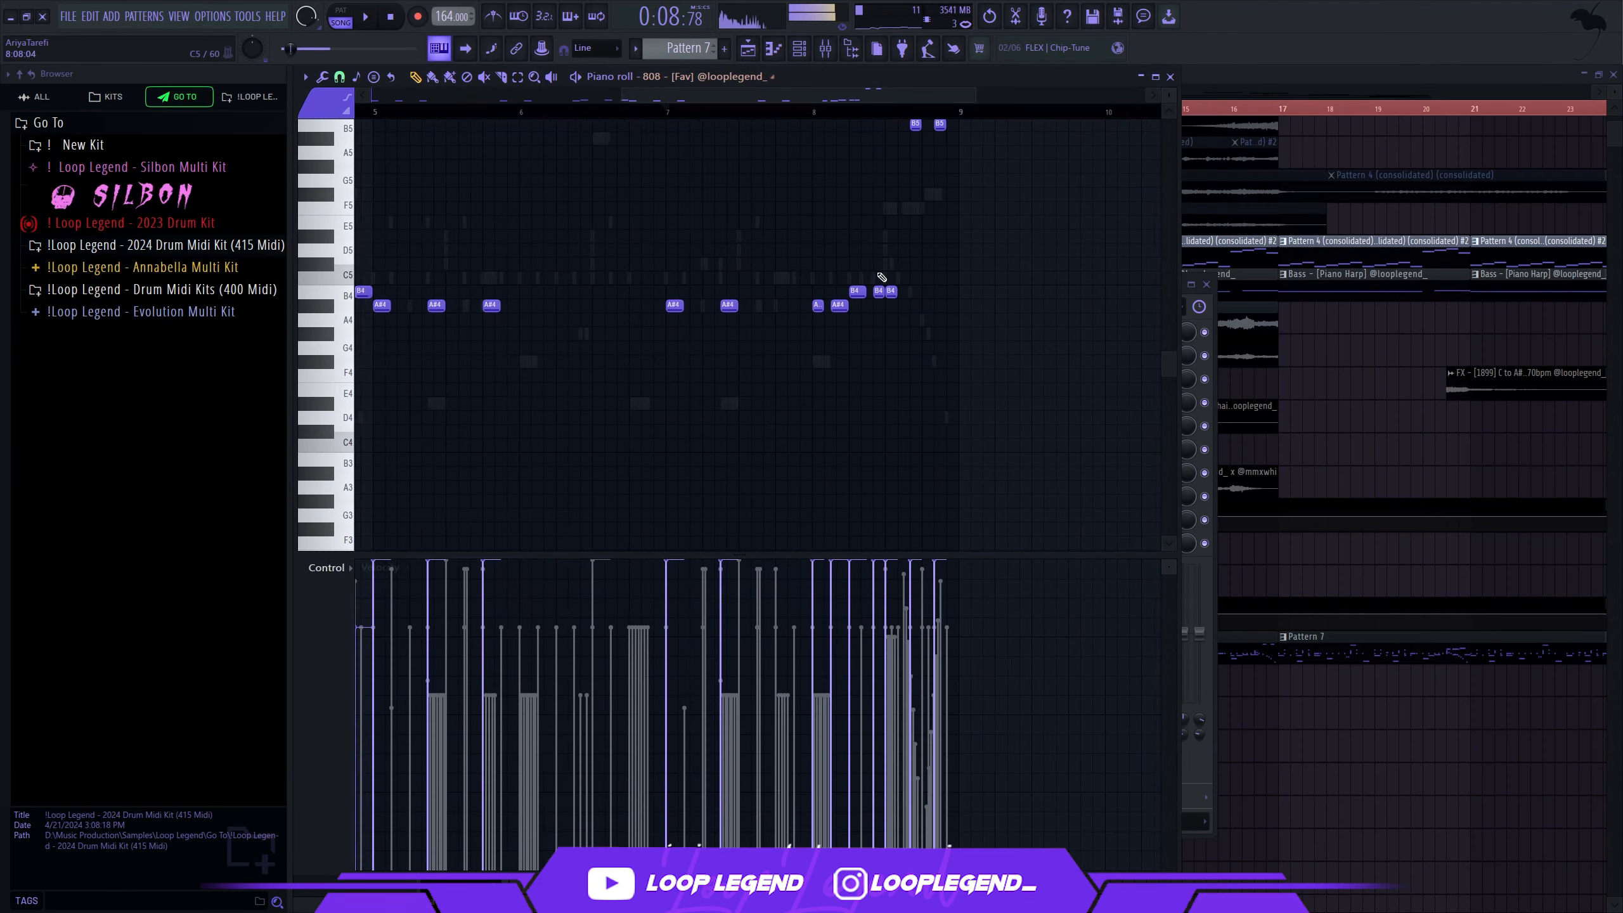
{"action": "left_click_drag", "start_coordinate": [742, 352], "coordinate": [906, 265]}
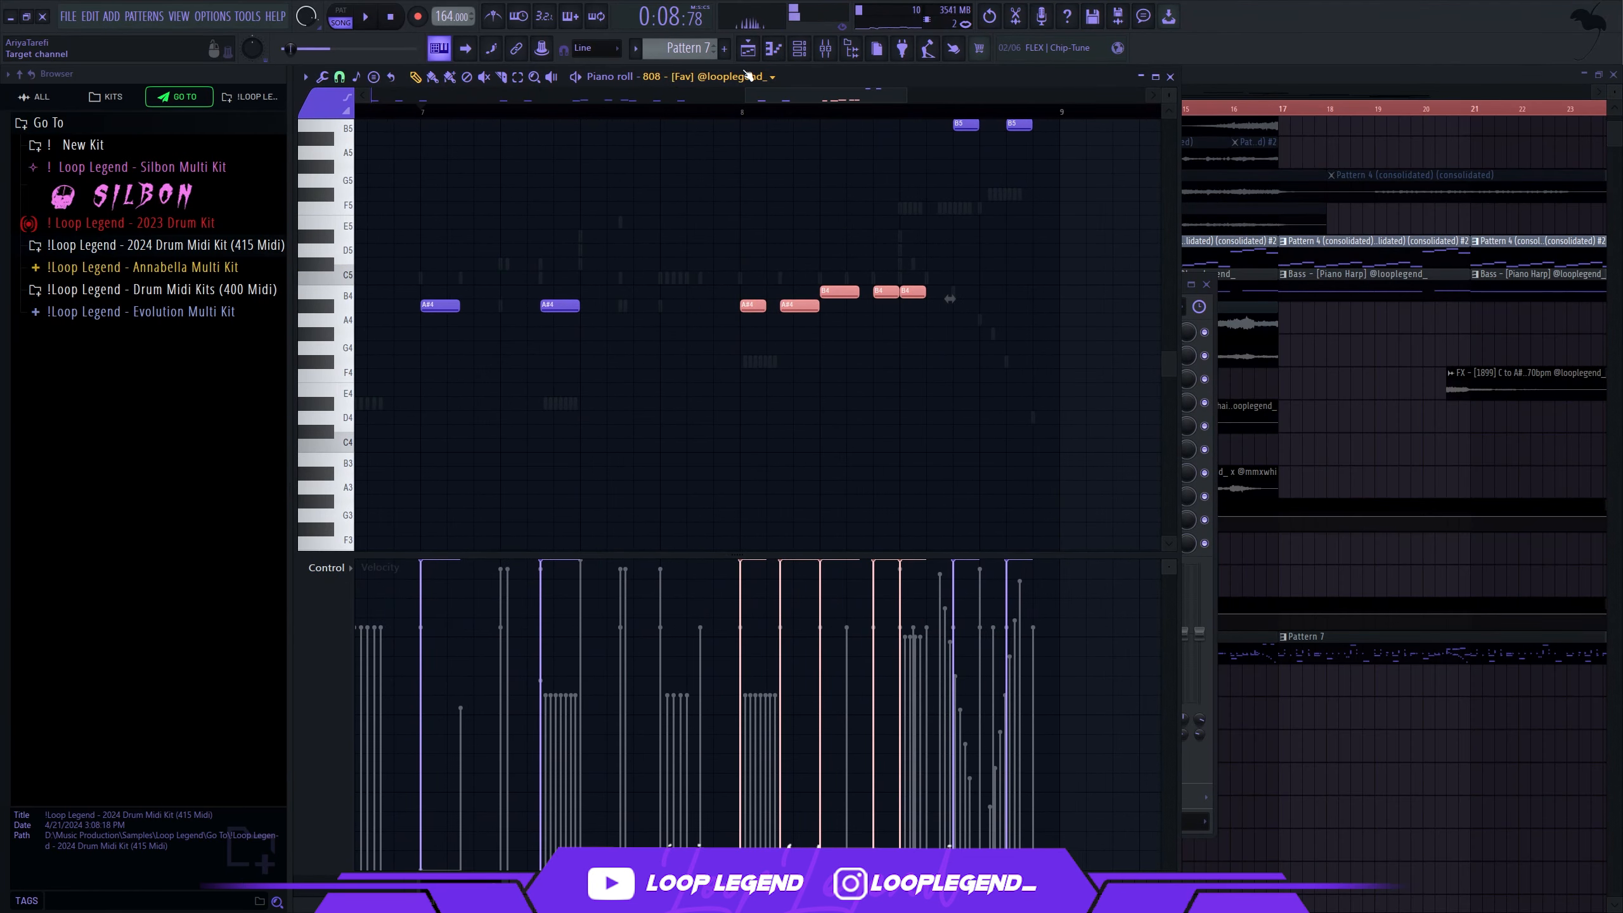
{"action": "key", "text": "ctrl+v"}
{"action": "left_click_drag", "start_coordinate": [588, 288], "coordinate": [907, 289]}
{"action": "key", "text": "space"}
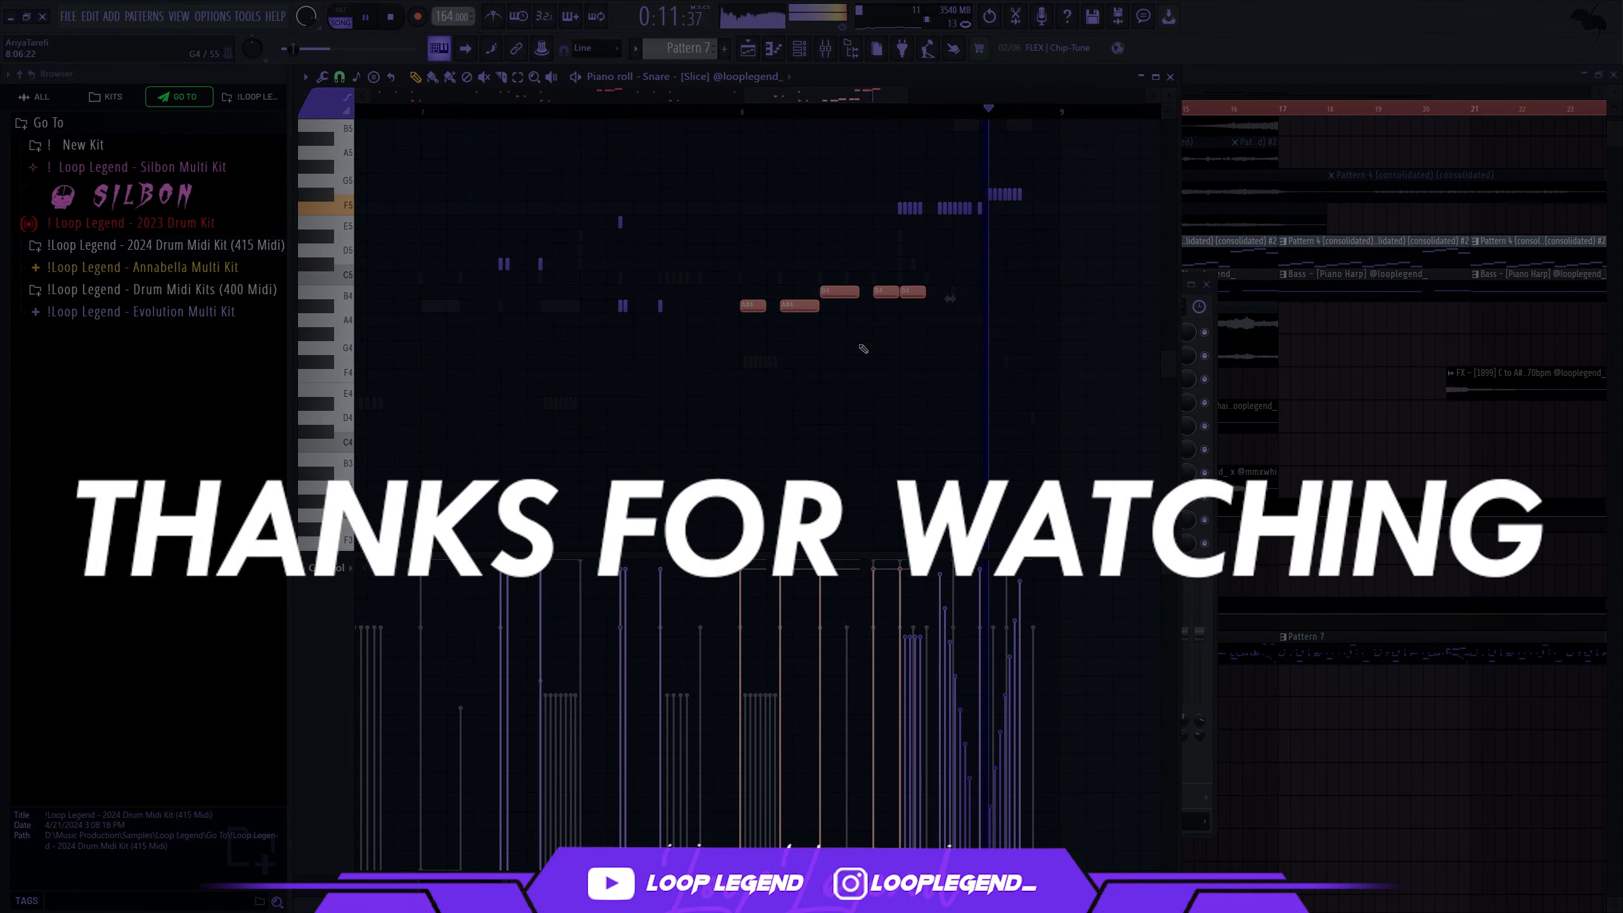
{"action": "key", "text": "shift+Up"}
{"action": "key", "text": "shift+Up"}
{"action": "key", "text": "shift+Up"}
{"action": "key", "text": "shift+Up"}
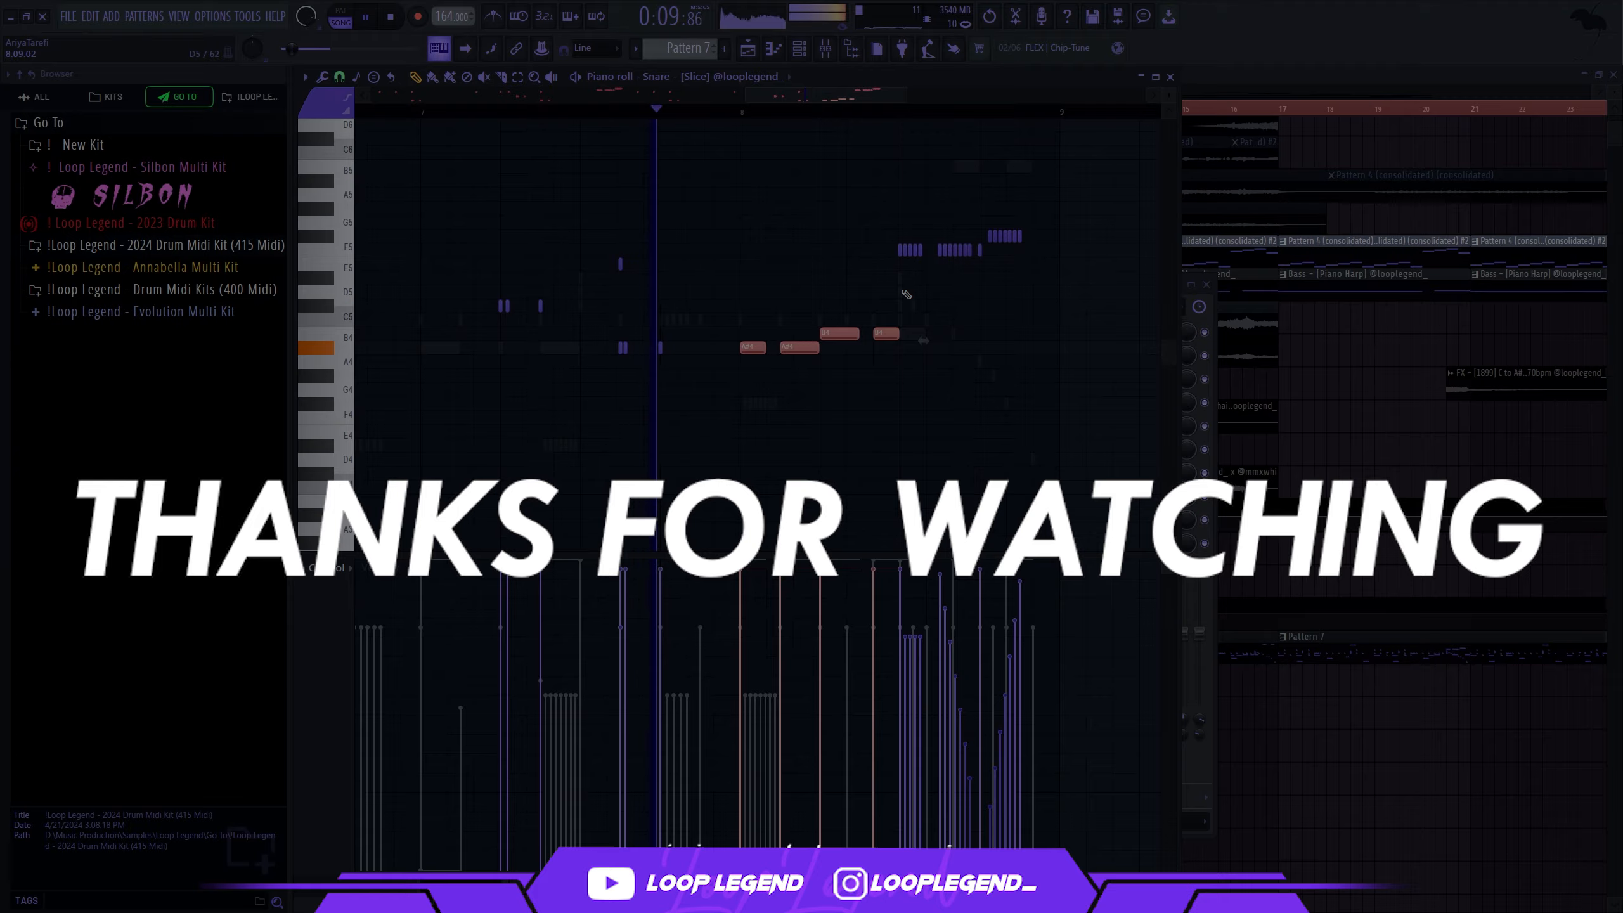